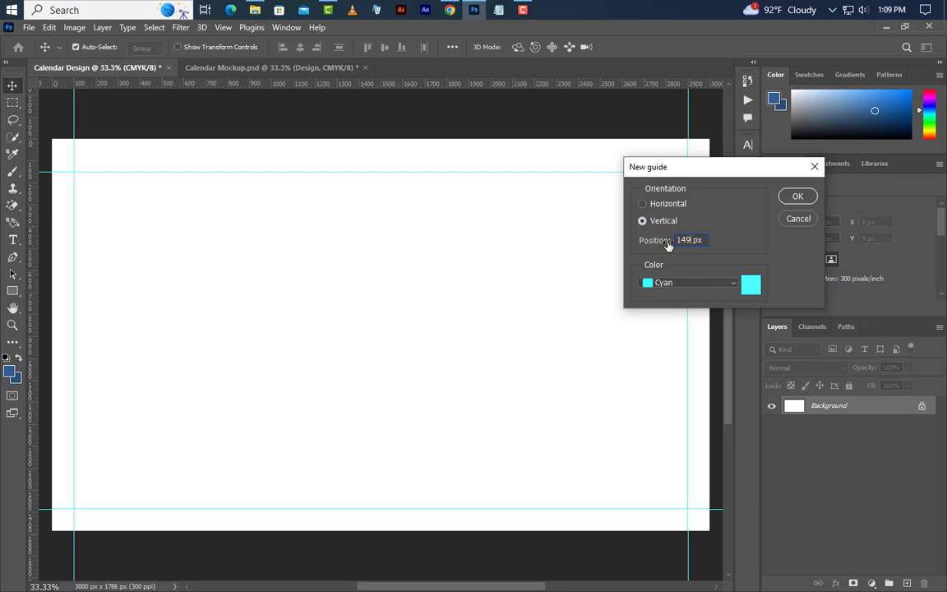
Step: Confirm the vertical guide at 1490 px, then add a horizontal guide at 1130 px
left_click(796, 198)
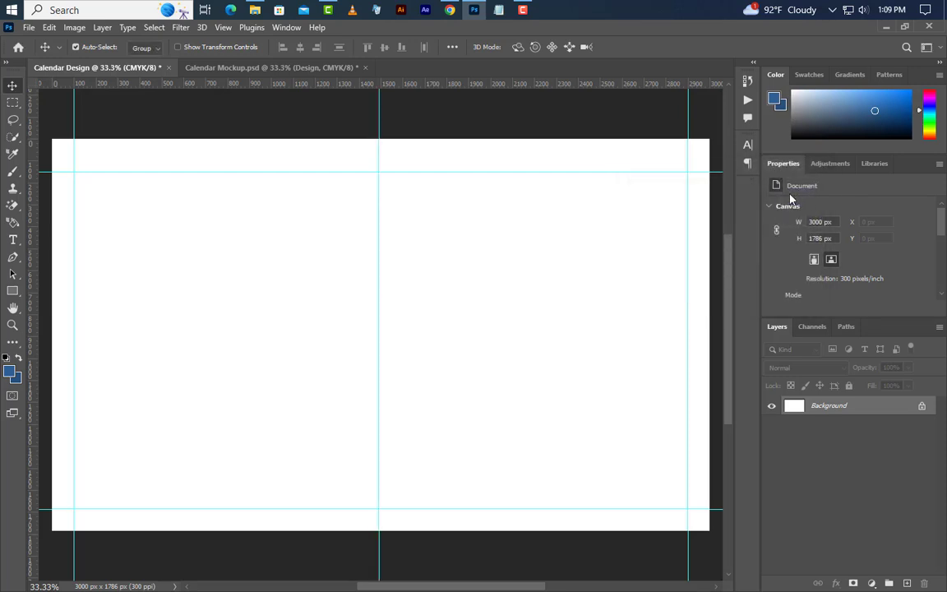
left_click(223, 27)
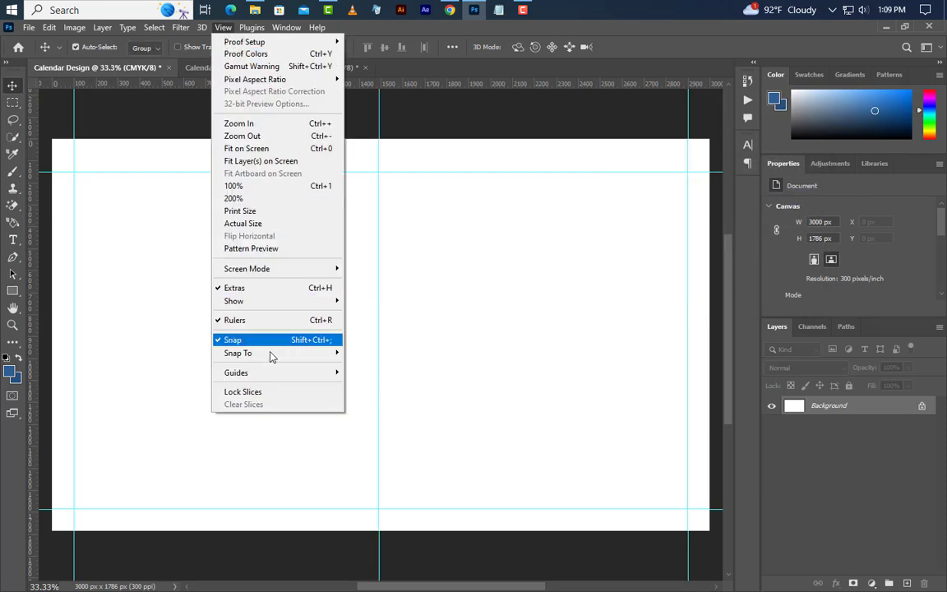
mouse_move(273, 377)
left_click(400, 447)
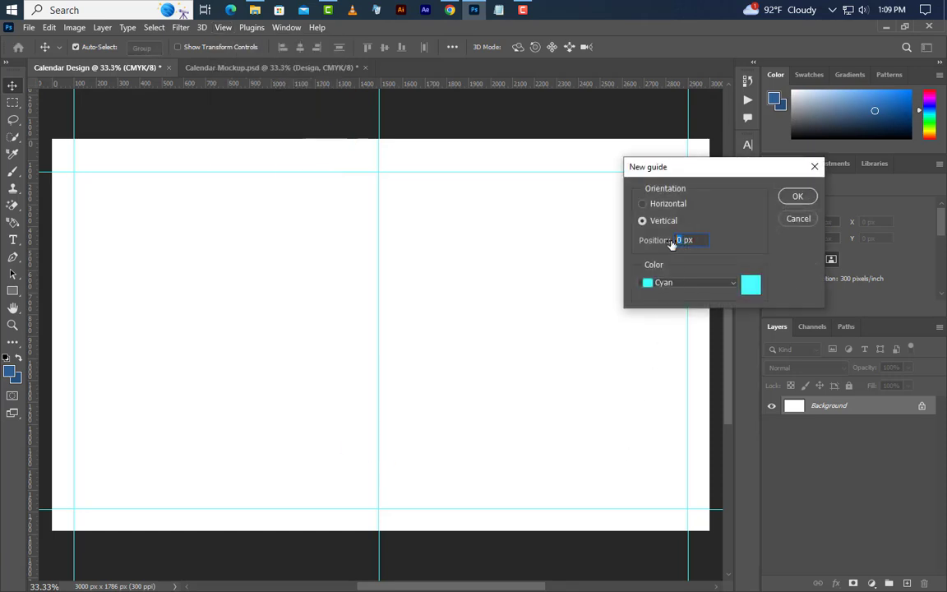
left_click(642, 204)
left_click(798, 198)
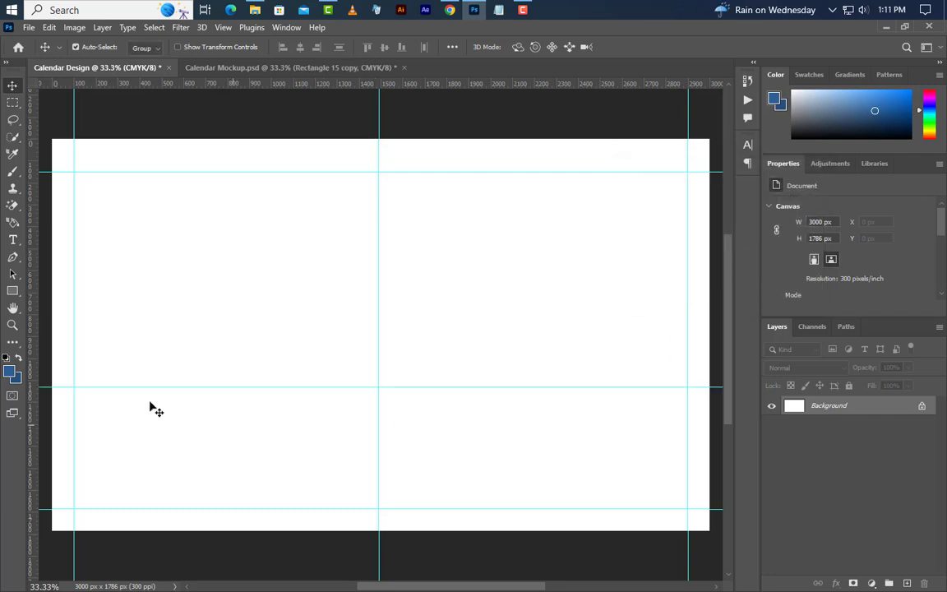
Step: Draw a rectangle over the left half of the page with the Rectangle Tool
left_click(14, 290)
right_click(17, 289)
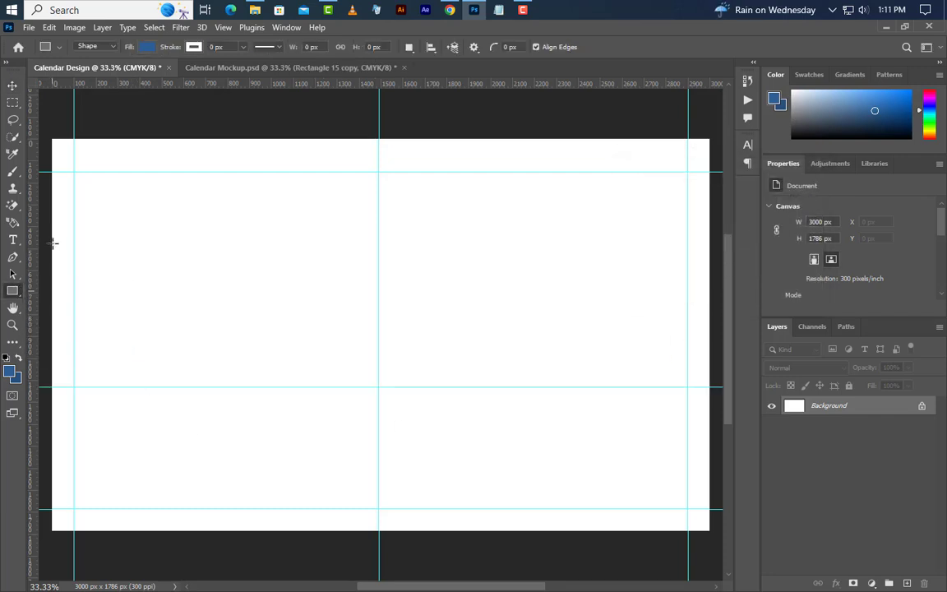
left_click(46, 264)
left_click_drag(47, 132, 379, 536)
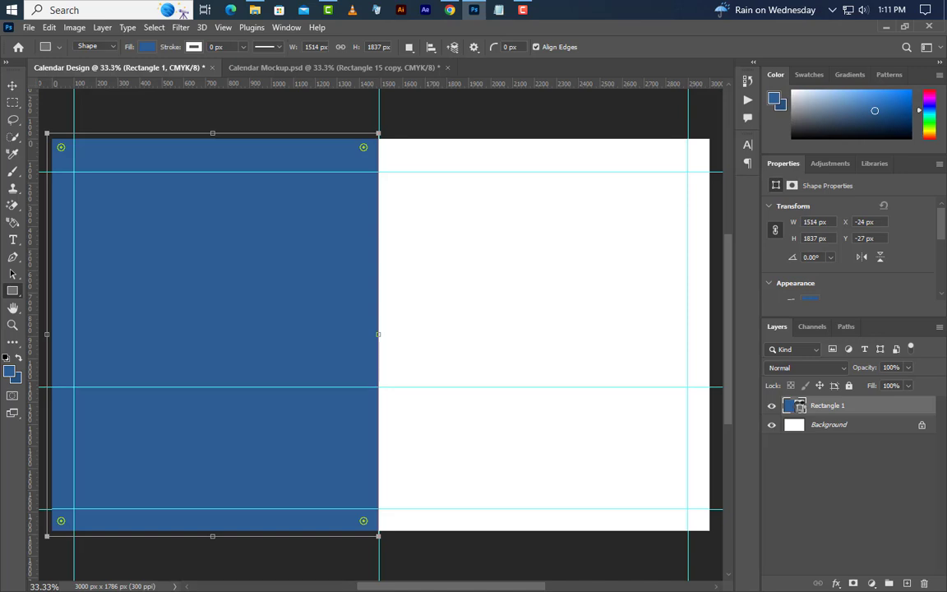
Step: Fill the rectangle with near-black #171a1a and add a new empty layer
double_click(800, 406)
double_click(838, 573)
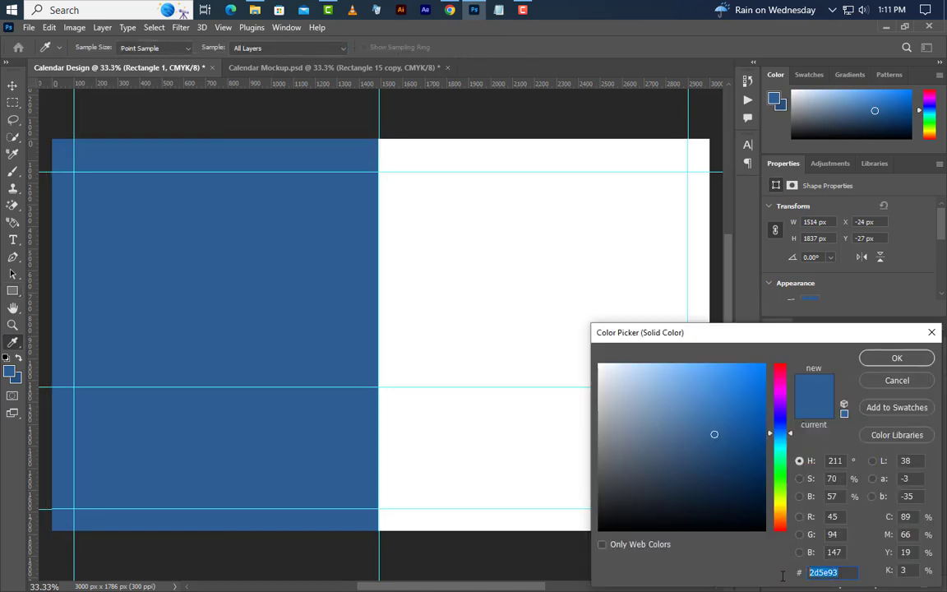
type("171a1a")
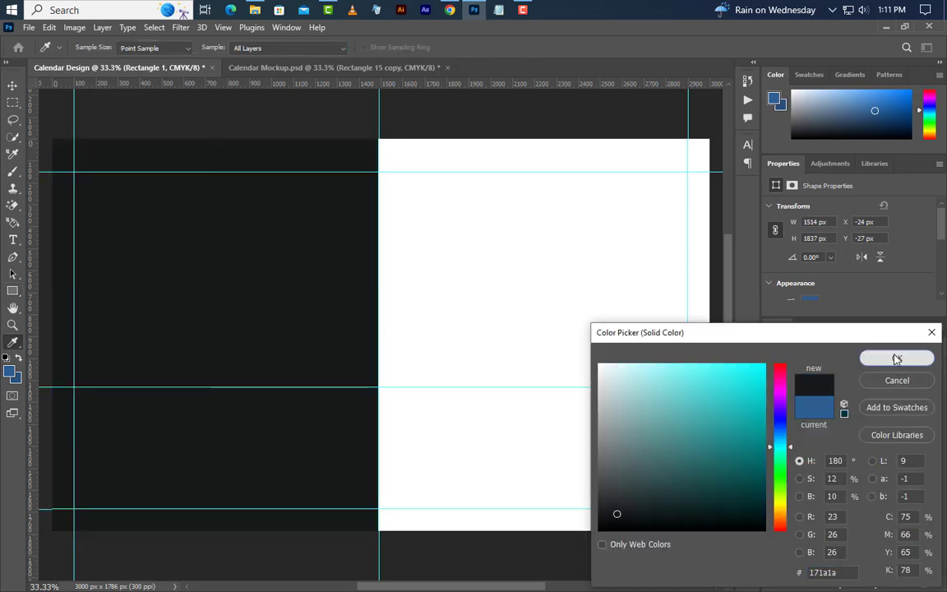
left_click(897, 358)
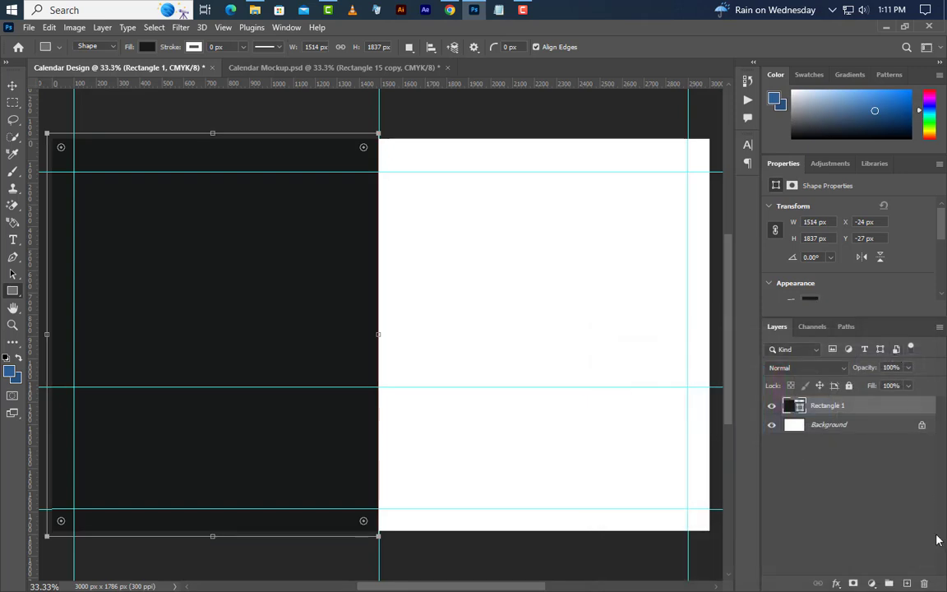
left_click(907, 583)
Step: Draw a bottom-band rectangle filled with the panel's sampled dark colour, then duplicate it
left_click_drag(905, 408, 902, 434)
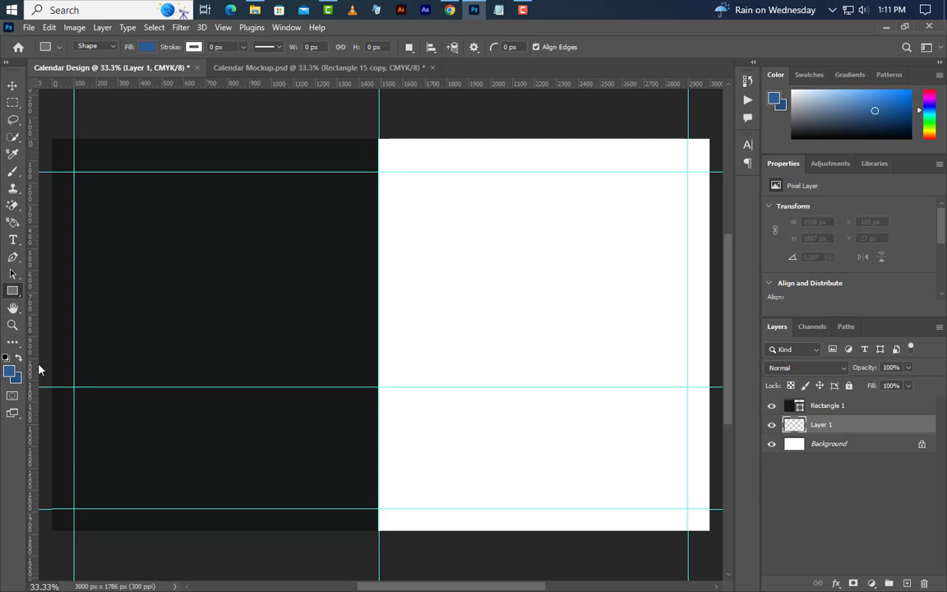
left_click_drag(48, 538, 712, 386)
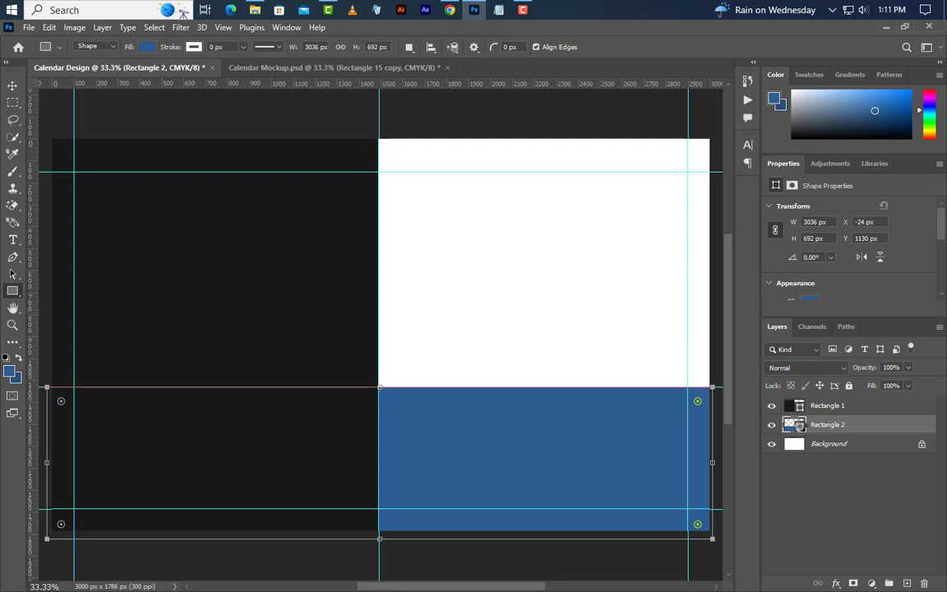
double_click(794, 424)
left_click(207, 296)
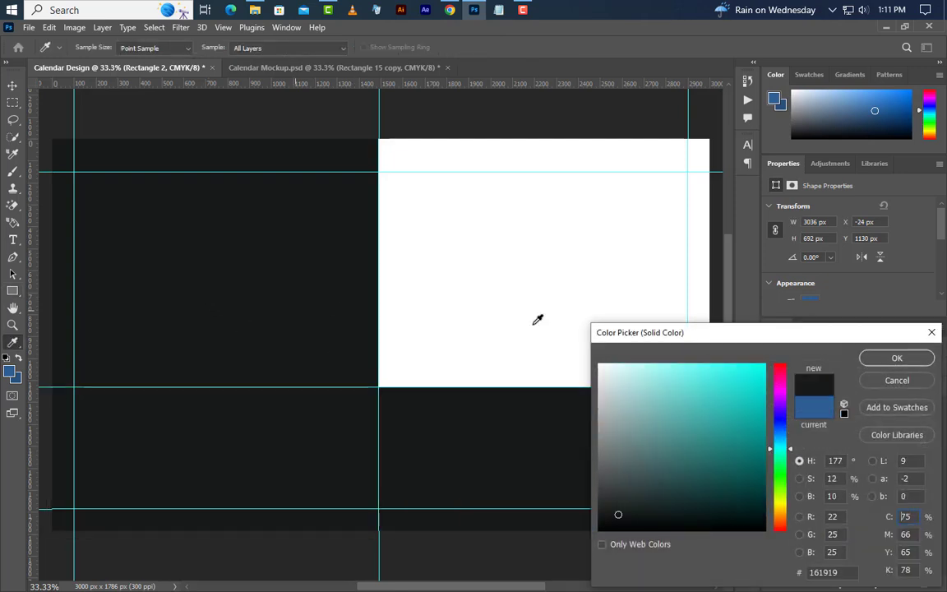
left_click(926, 363)
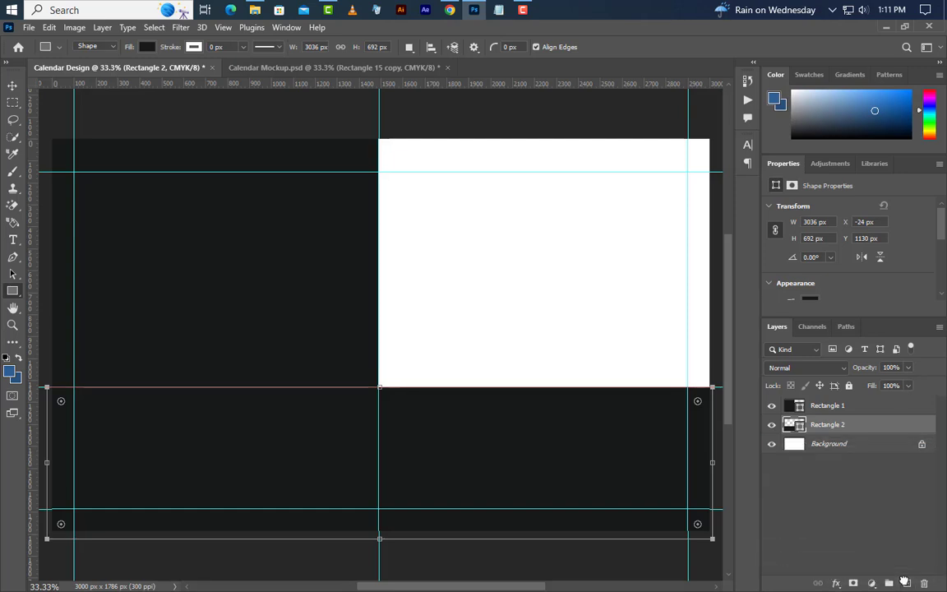
left_click_drag(907, 579, 906, 581)
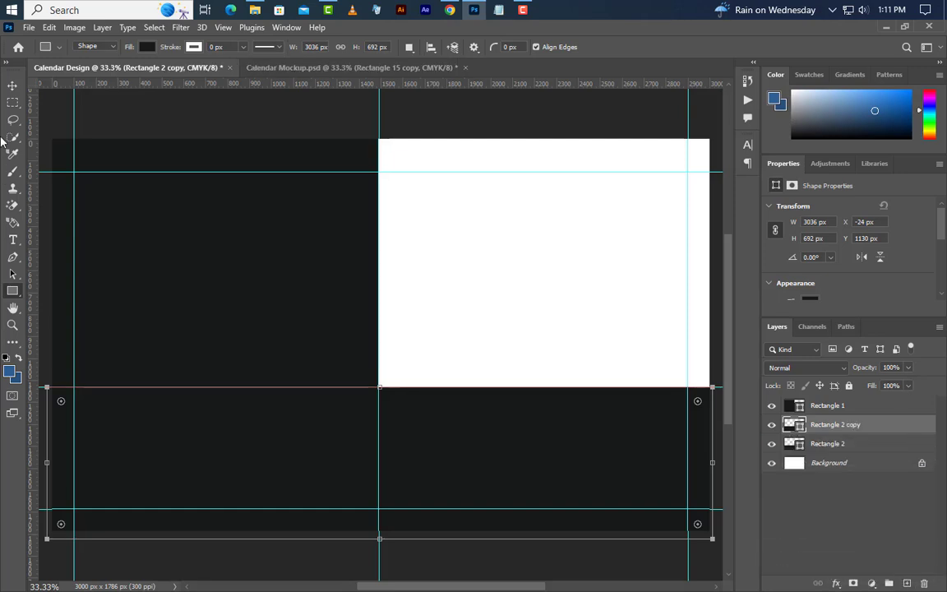
Step: Squash the copy into a thin 15 px strip along the band's top edge
left_click(12, 87)
key("Up")
key("Up")
key("Up")
key("Up")
key("Up")
key("Up")
key("Up")
key("Up")
key("Up")
key("Up")
key("Up")
key("Up")
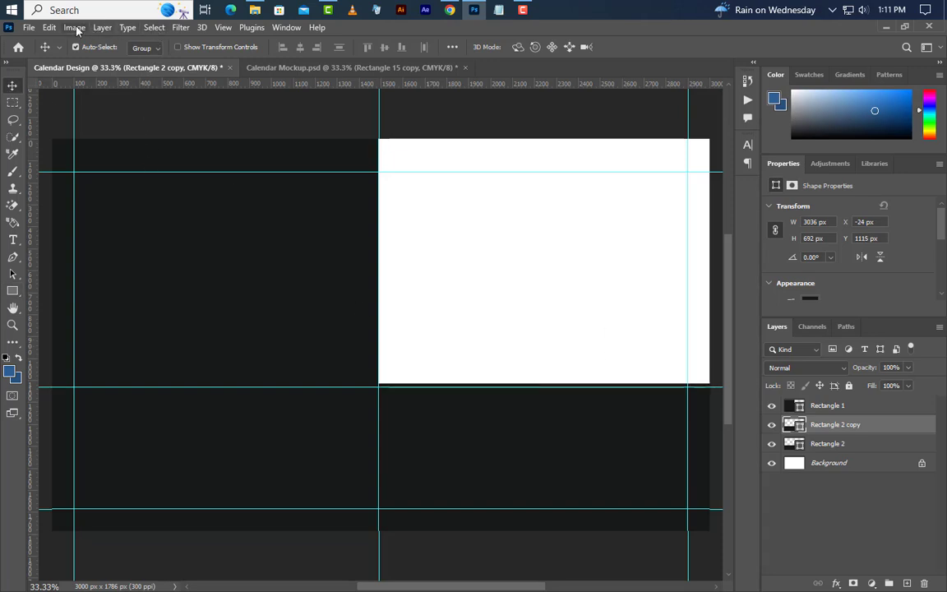
left_click(49, 27)
left_click(112, 323)
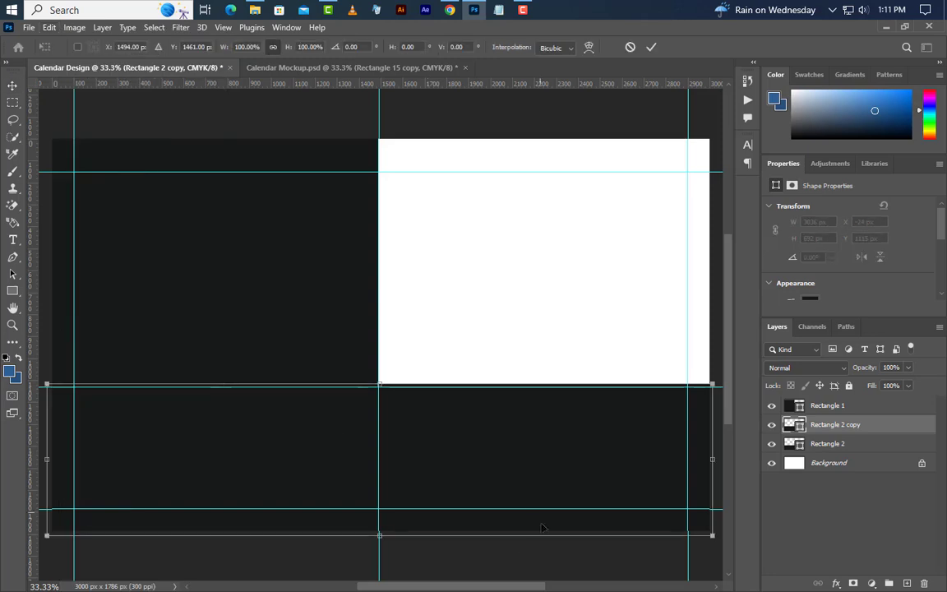
left_click_drag(381, 522, 382, 386)
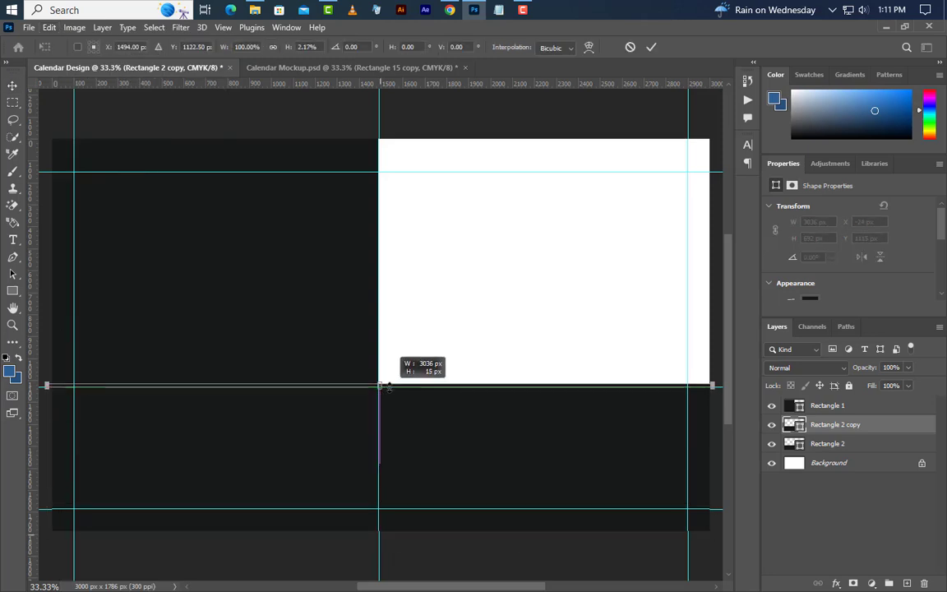
left_click(652, 48)
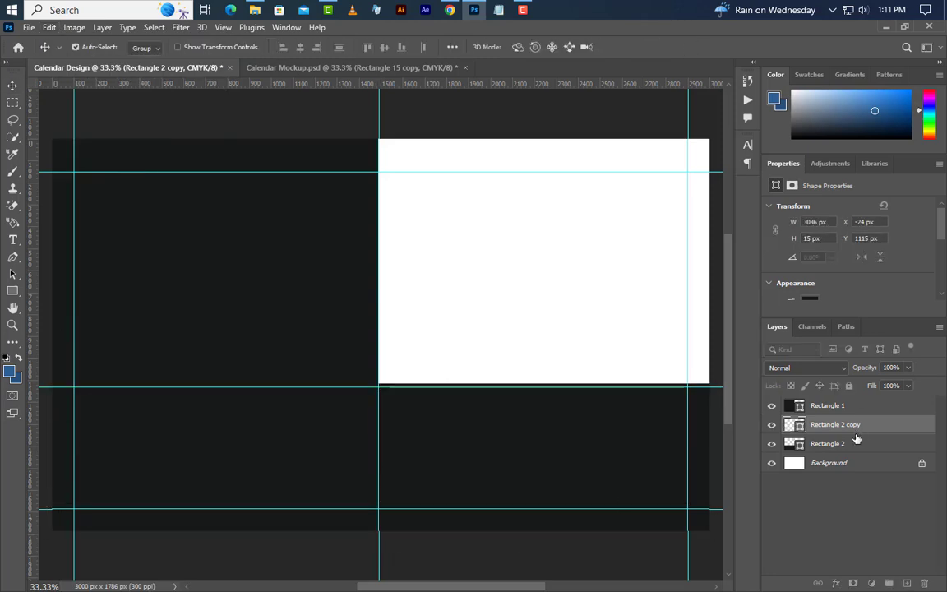
Step: Fill the strip pure white and set Rectangle 2's opacity to 50%
double_click(803, 423)
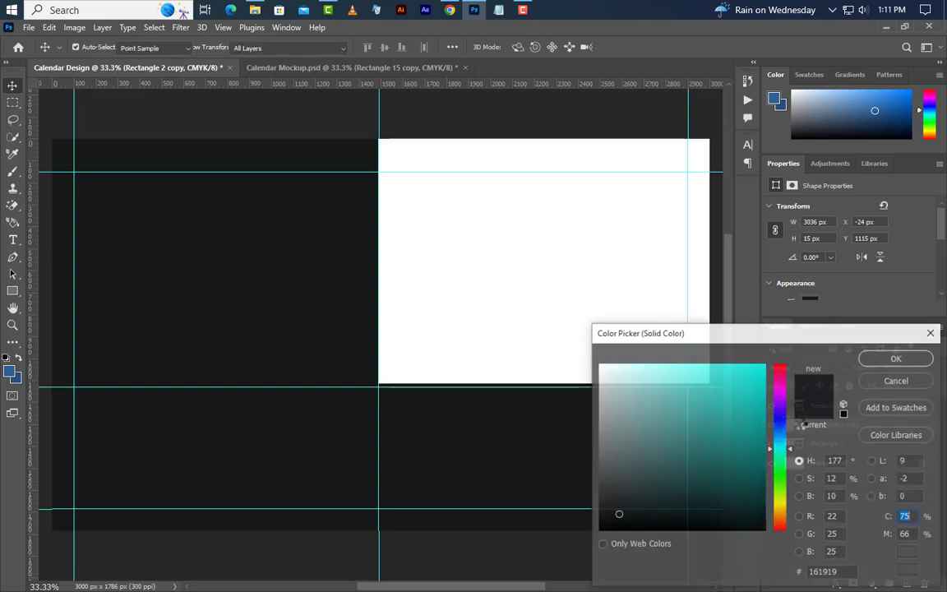
left_click_drag(632, 387, 598, 362)
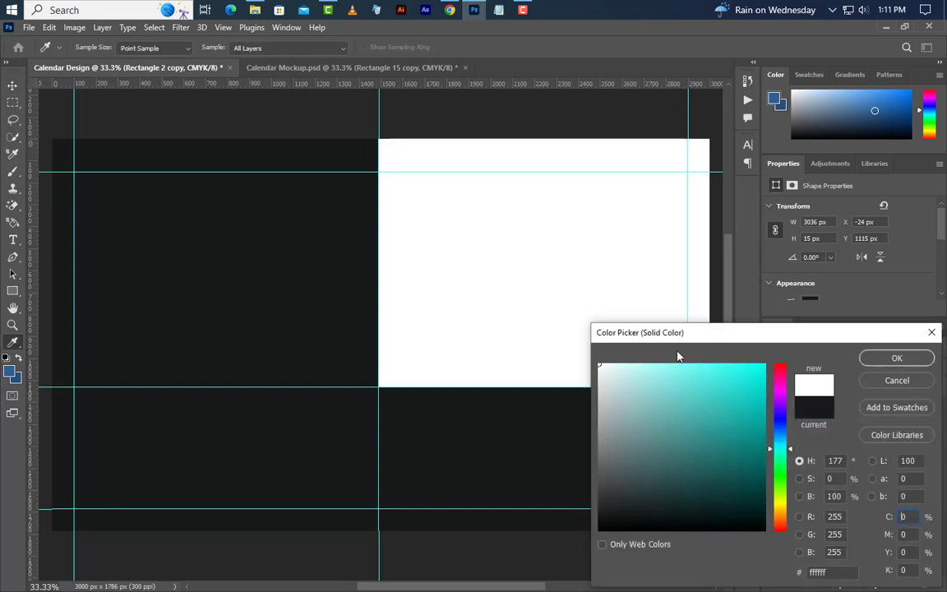
left_click(923, 360)
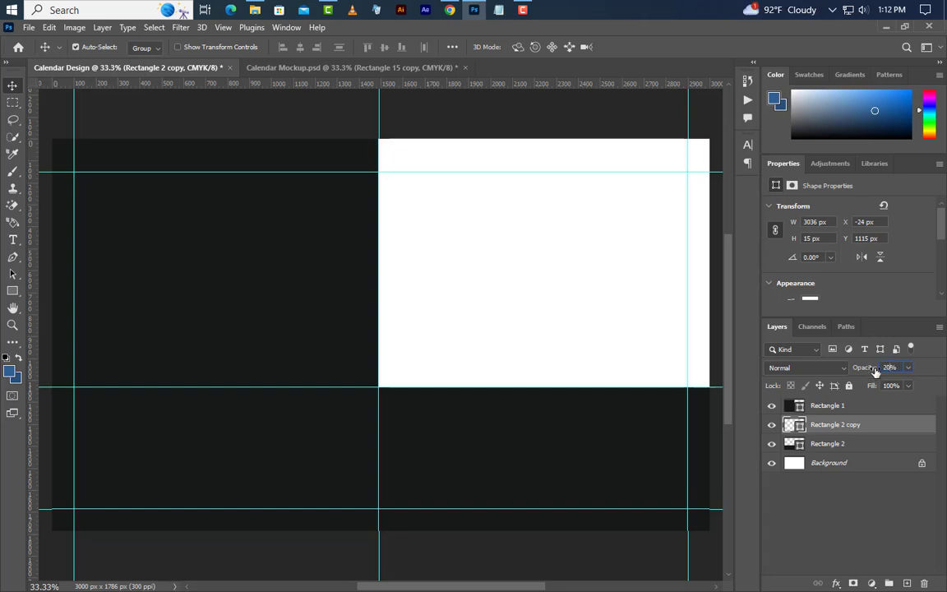
left_click(867, 444)
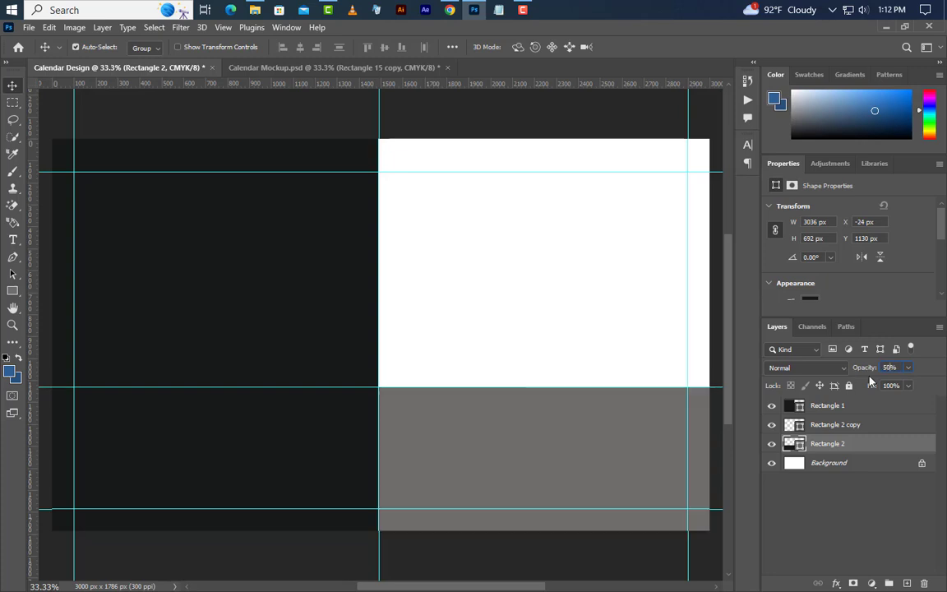
left_click(863, 465)
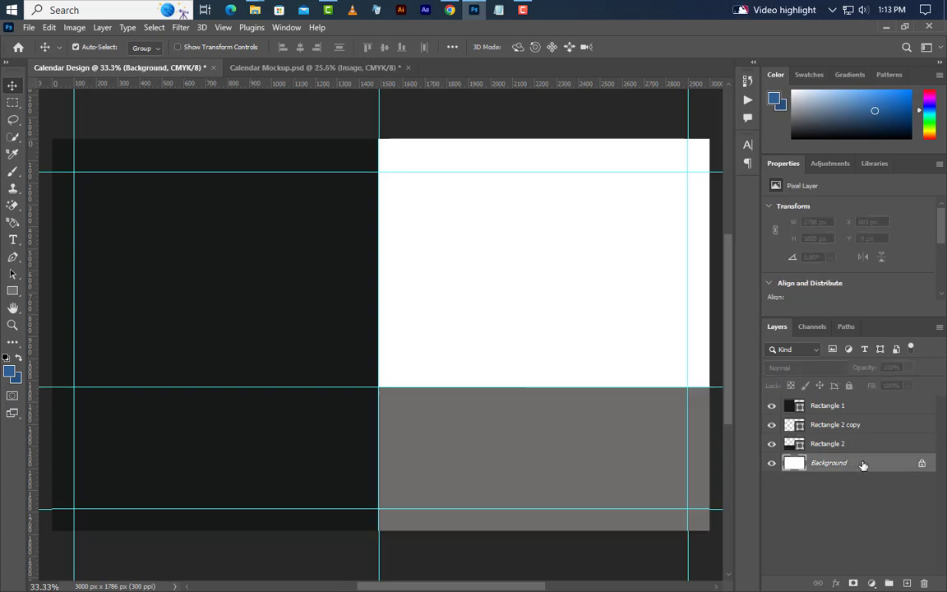
Step: Place Image (2).jpg from the desktop as a smart object on the canvas's right half
left_click(883, 28)
left_click_drag(69, 113, 408, 334)
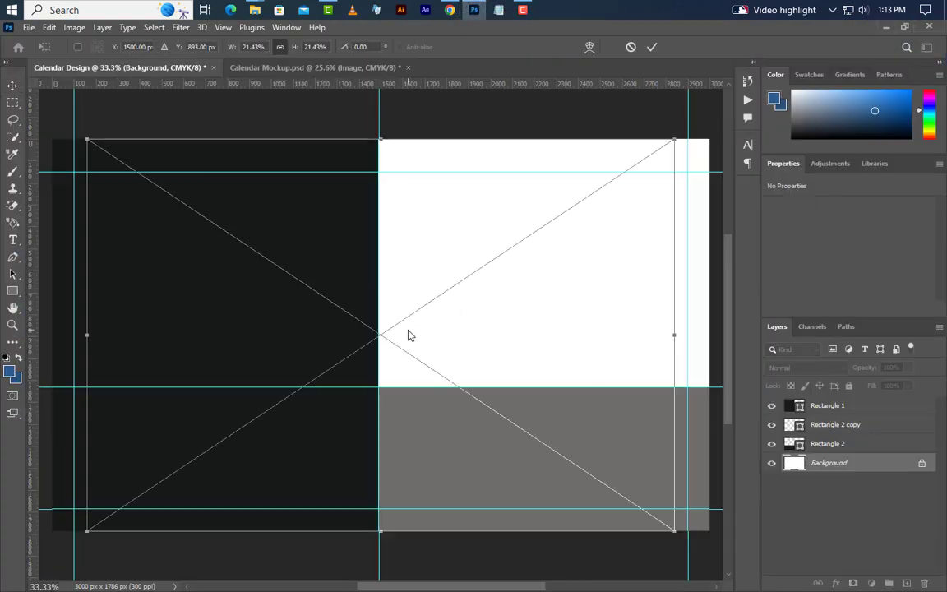
left_click_drag(491, 326, 598, 331)
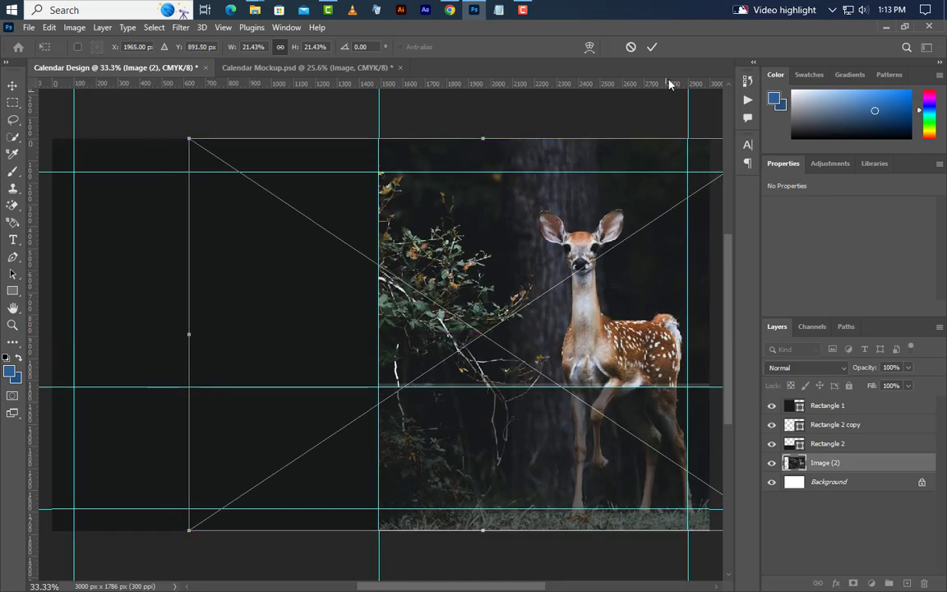
left_click(653, 48)
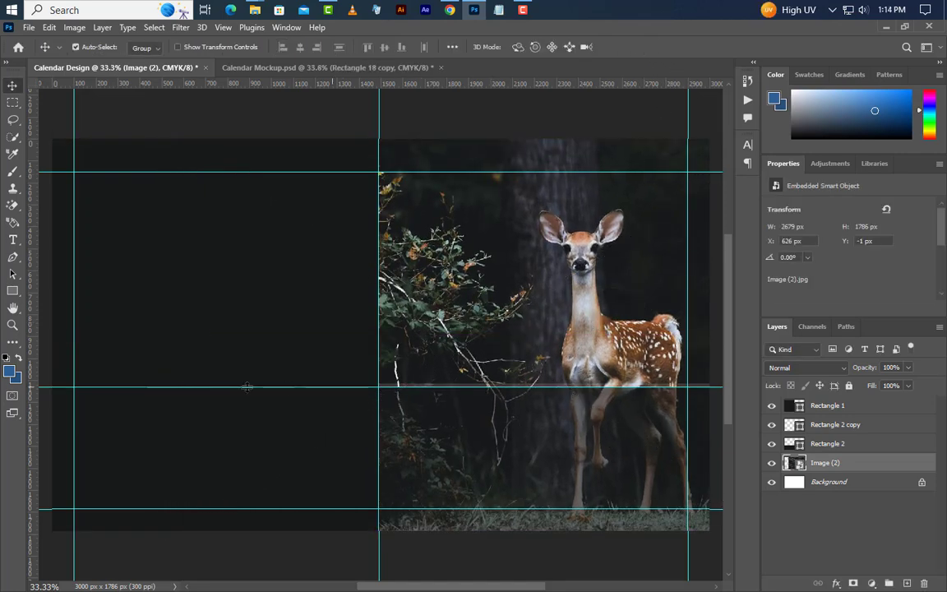
Step: Draw a 420 px wide rectangle below the horizontal guide, filled near-black #222725
left_click(18, 292)
left_click(59, 294)
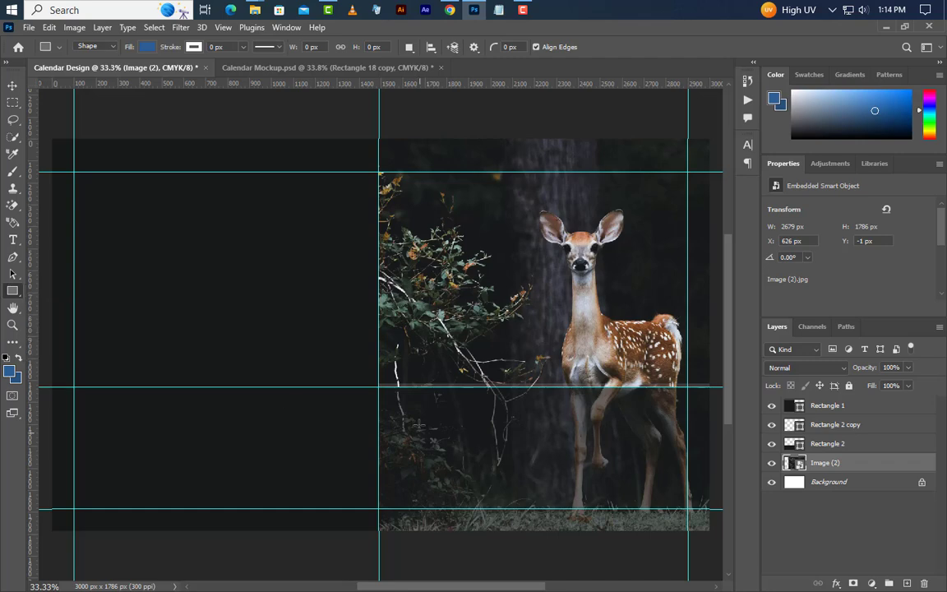
mouse_move(379, 387)
left_mouse_down()
mouse_move(457, 518)
mouse_move(457, 562)
left_mouse_up()
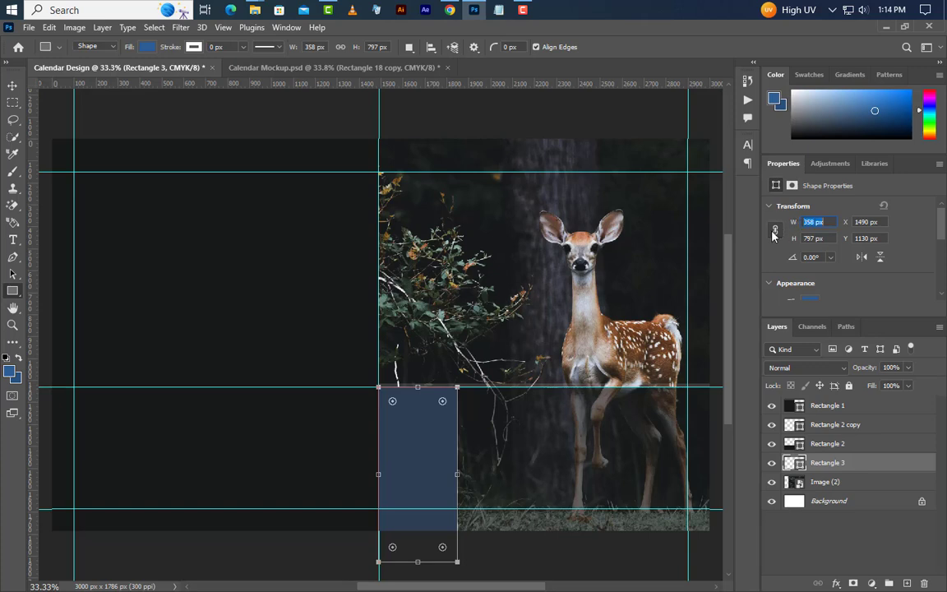
type("420")
key("Return")
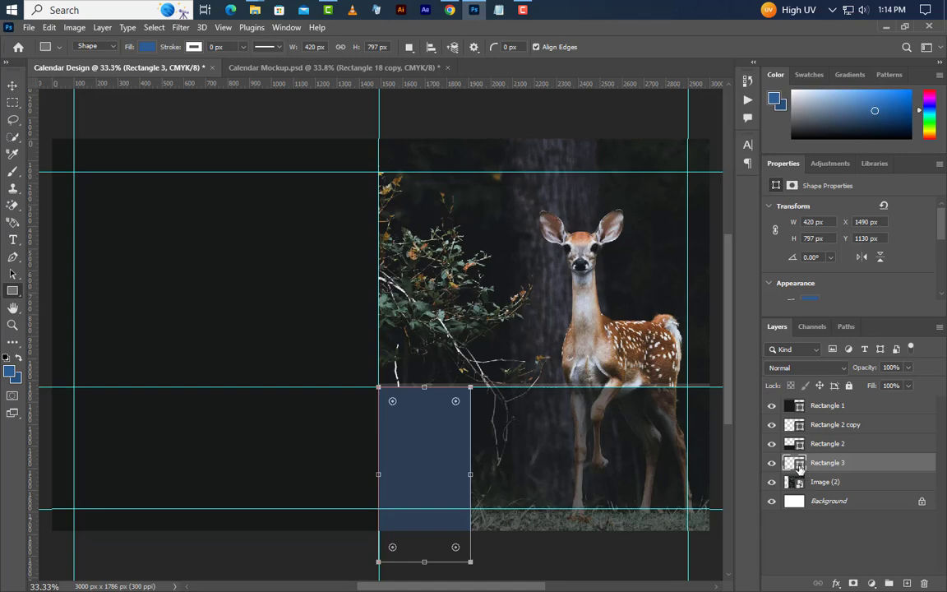
double_click(795, 462)
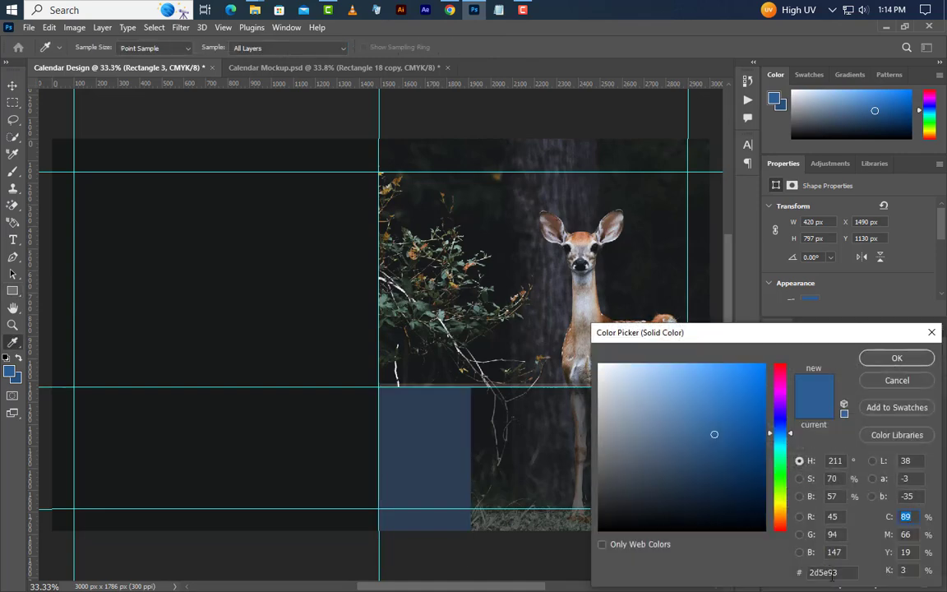
type("222725")
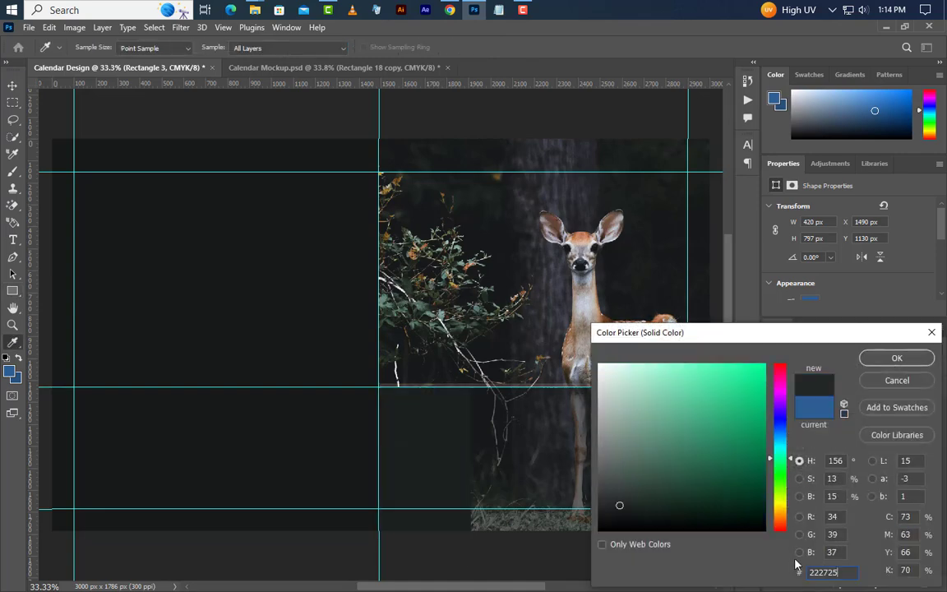
left_click(897, 359)
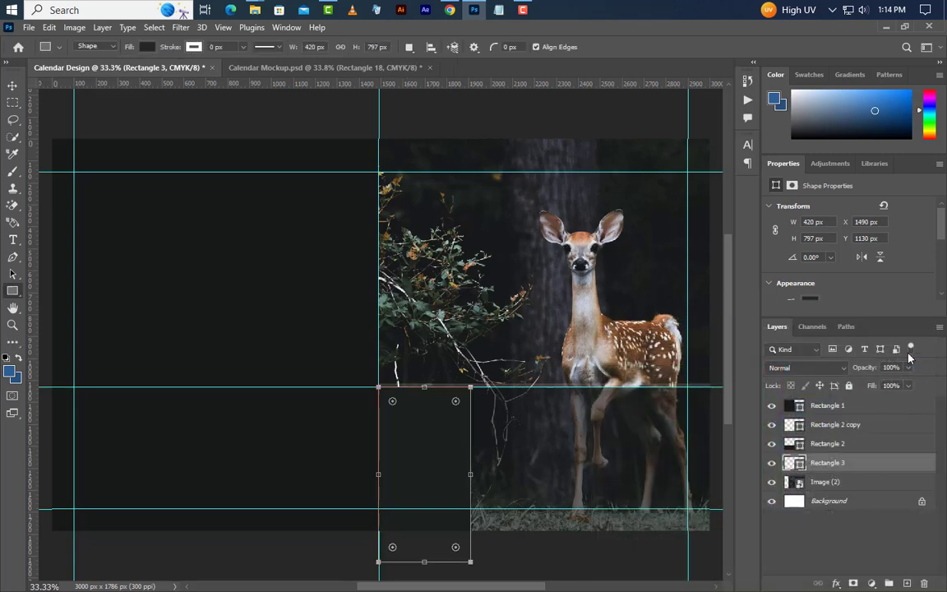
Step: Duplicate Rectangle 3 and move both rectangle layers to the top of the stack
right_click(884, 470)
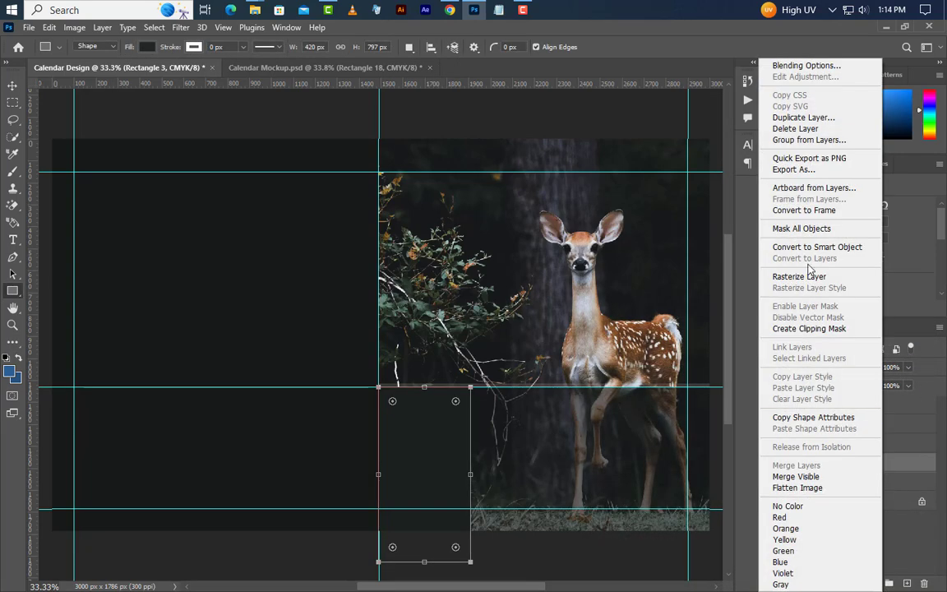
left_click(823, 121)
left_click(583, 182)
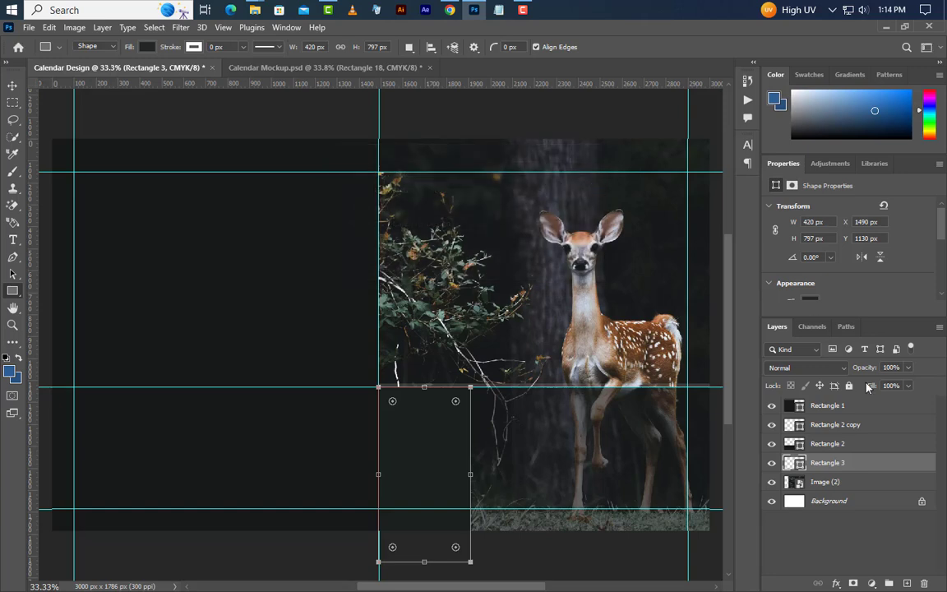
left_click(870, 489, "shift")
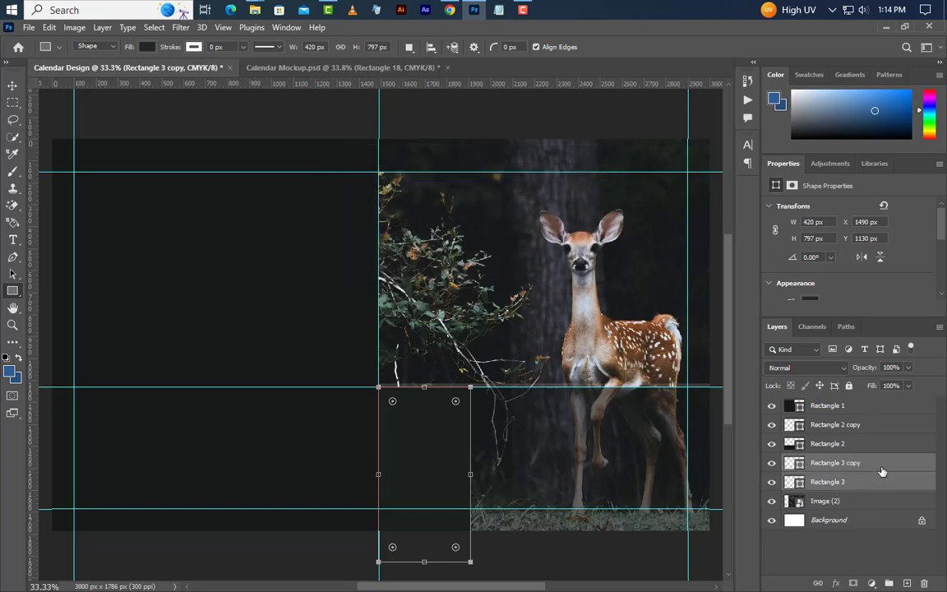
left_click_drag(883, 471, 882, 405)
left_click(875, 409)
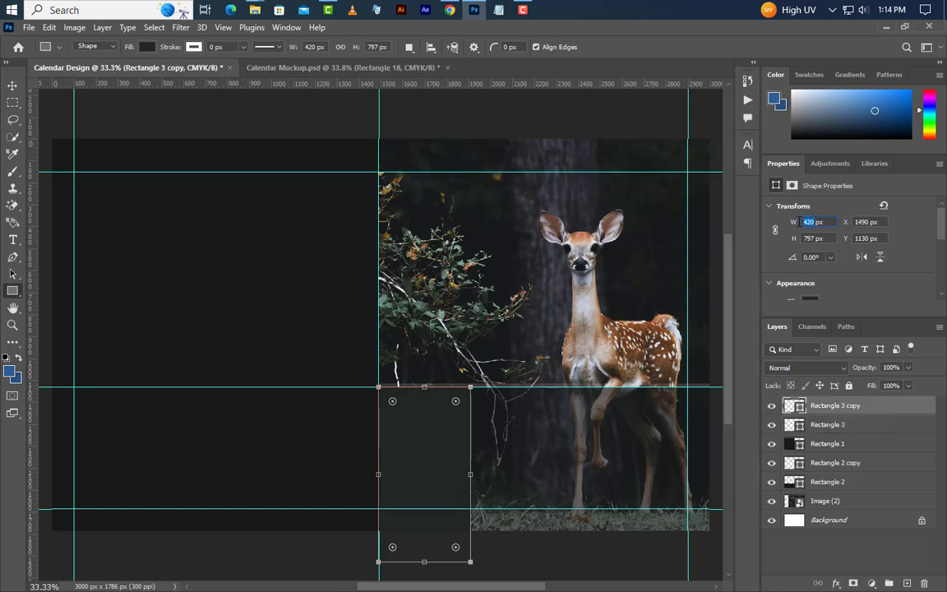
Step: Set the copy's width to 475 px and align it to the canvas's left edge
key("Return")
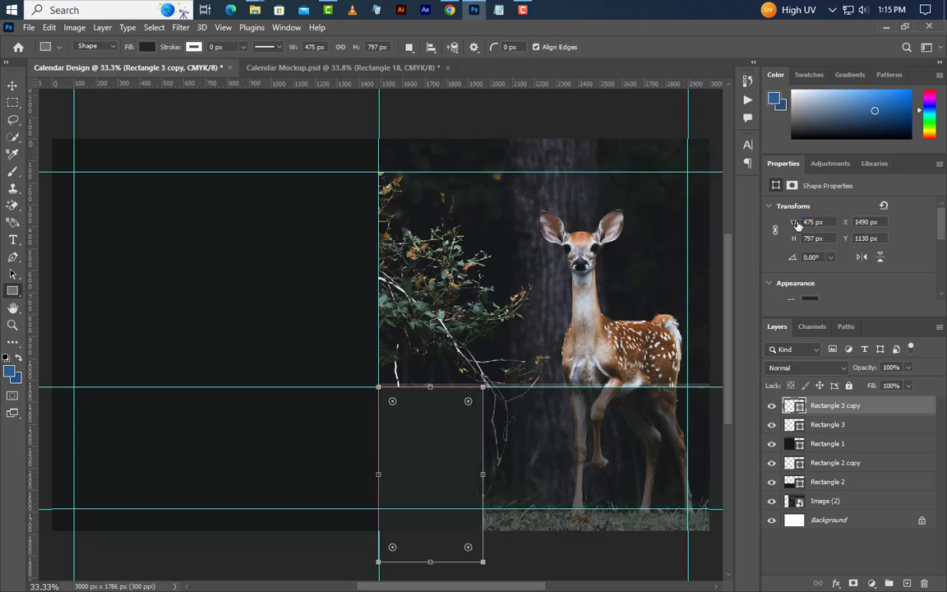
key("ctrl+a")
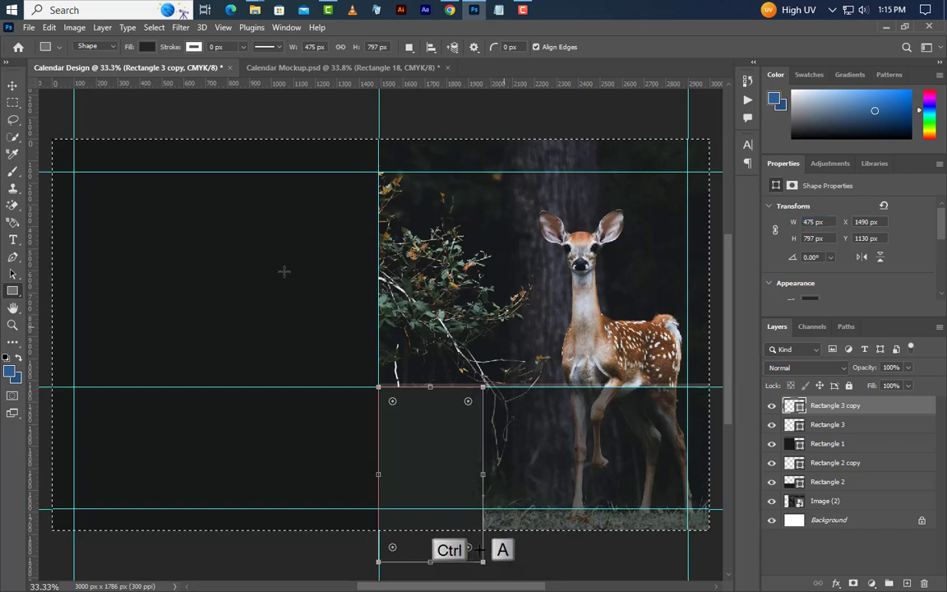
left_click(13, 85)
left_click(282, 48)
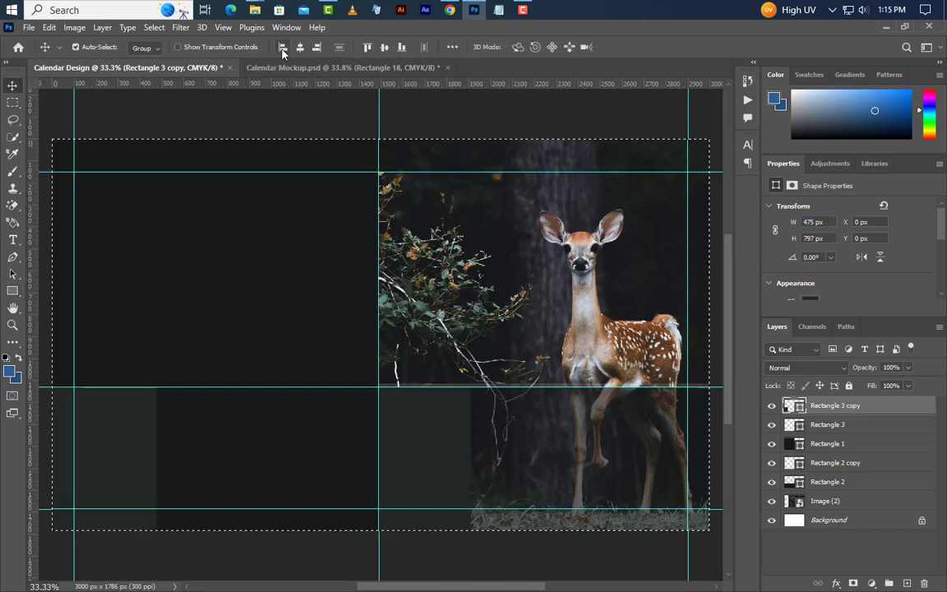
left_click(153, 27)
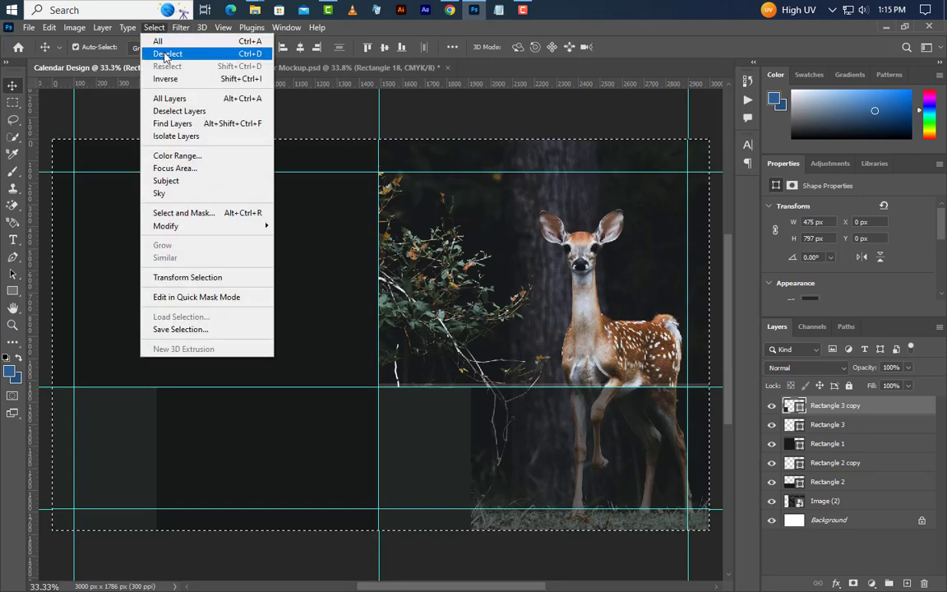
left_click(168, 53)
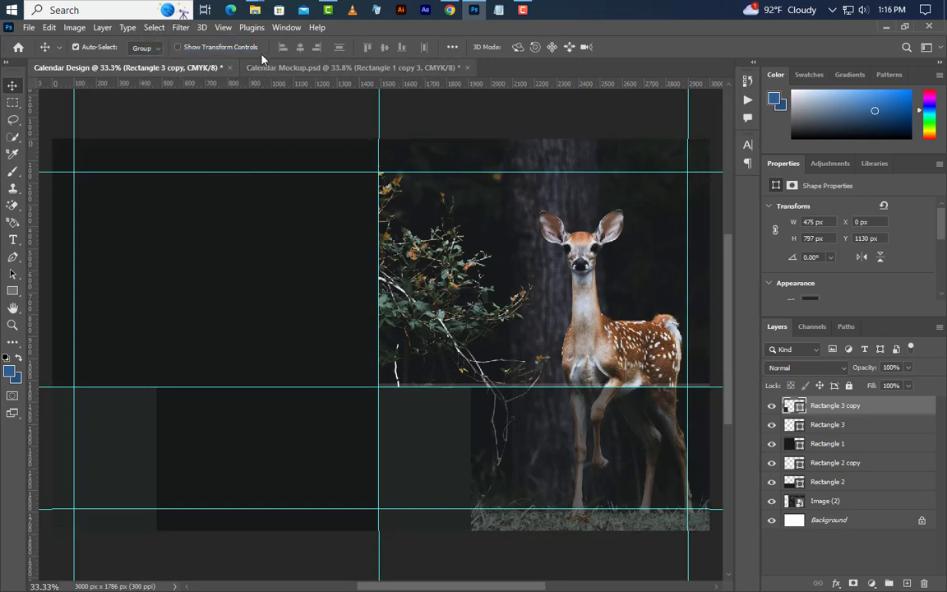
Step: Add a horizontal guide at 1050 px
left_click(223, 27)
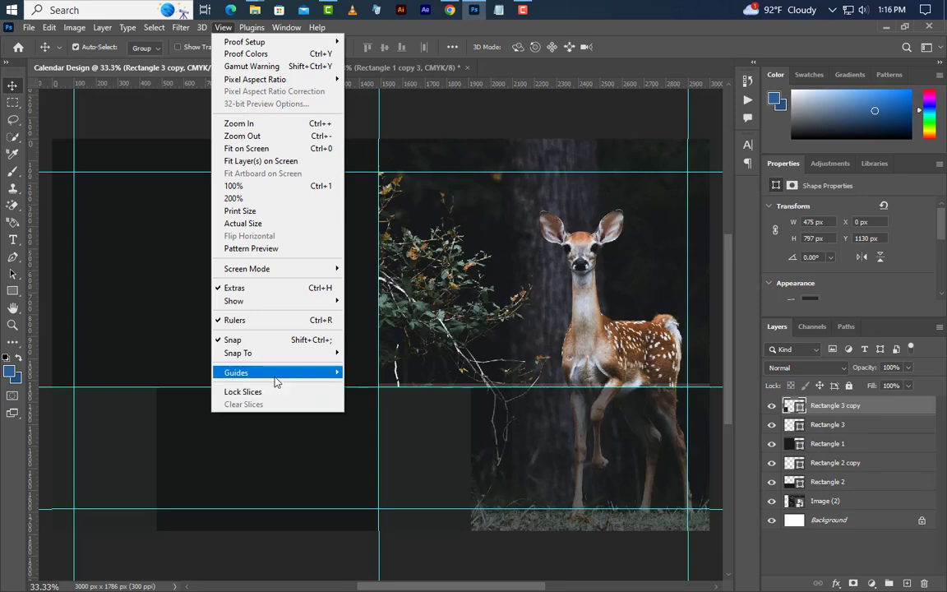
mouse_move(276, 374)
left_click(401, 447)
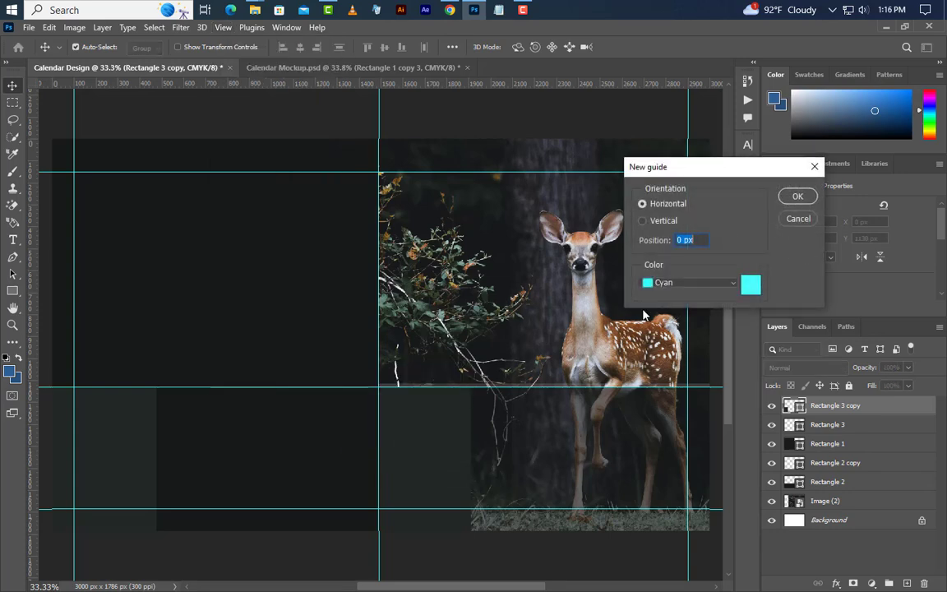
type("1050")
left_click(794, 196)
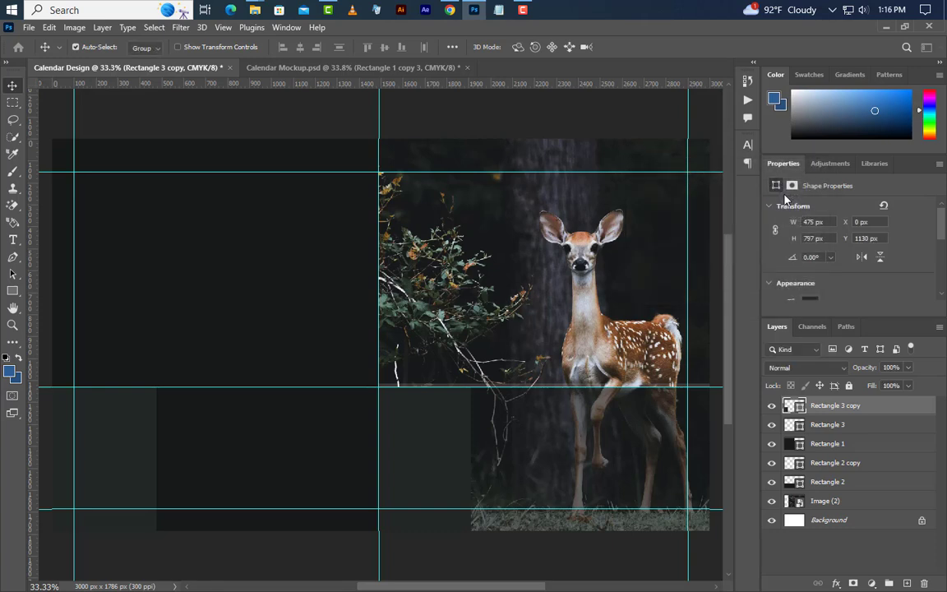
Step: Draw a 675 × 580 px rectangle left of the photo above the guide
left_click(13, 290)
mouse_move(379, 370)
left_mouse_down()
mouse_move(329, 306)
mouse_move(272, 266)
left_mouse_up()
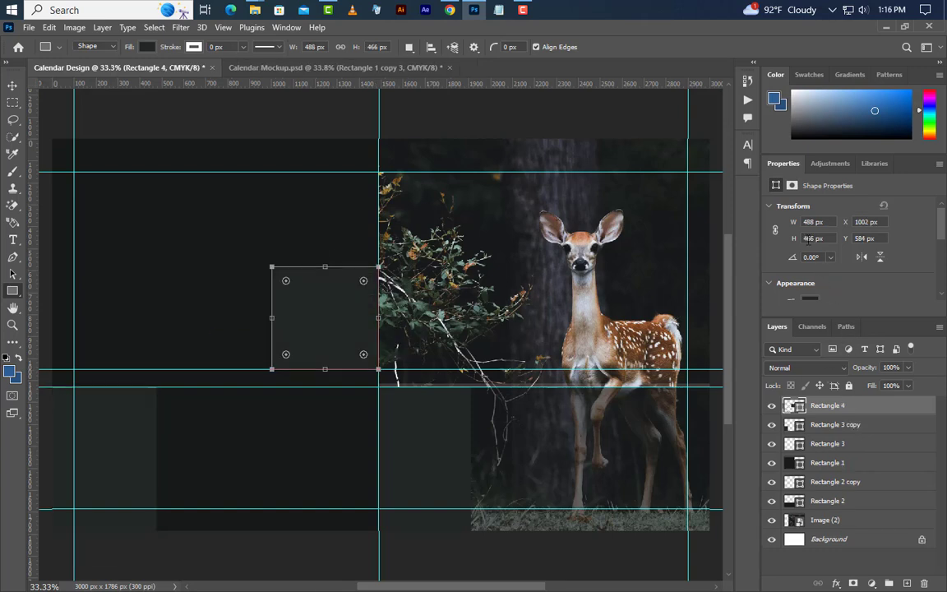
type("675")
key("Return")
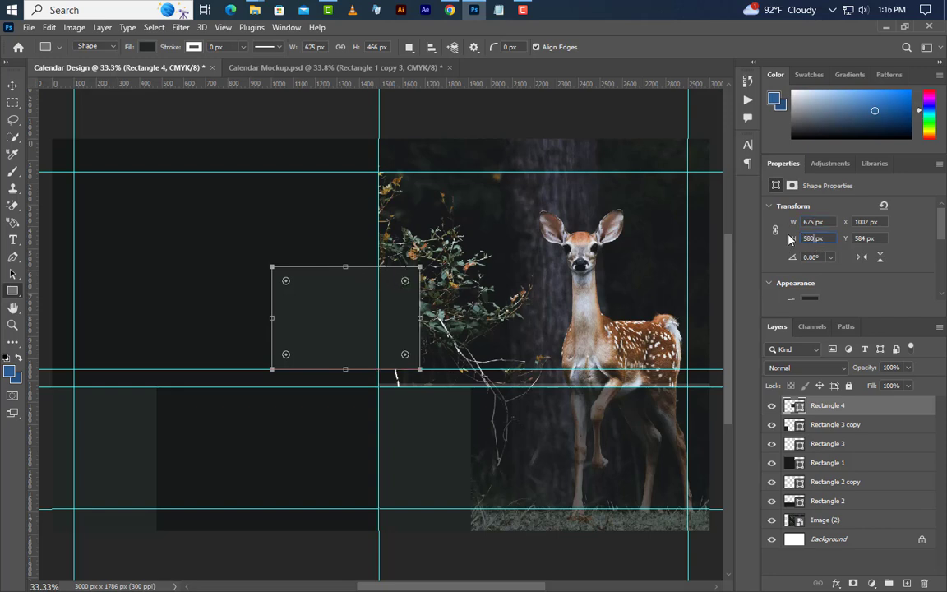
key("Return")
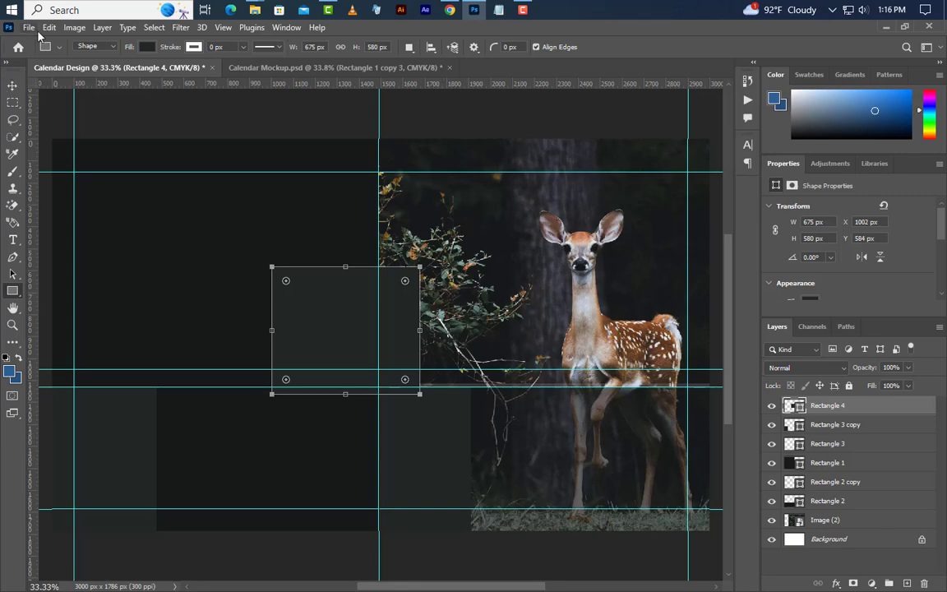
Step: Move the rectangle to the guides' corner and load its outline as a selection
left_click(48, 27)
left_click(96, 295)
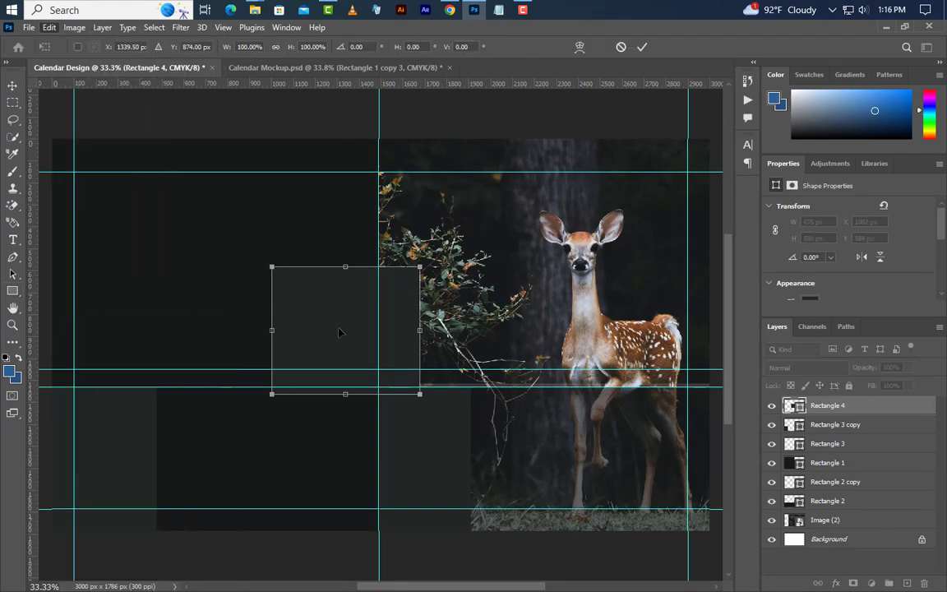
left_click_drag(339, 332, 308, 303)
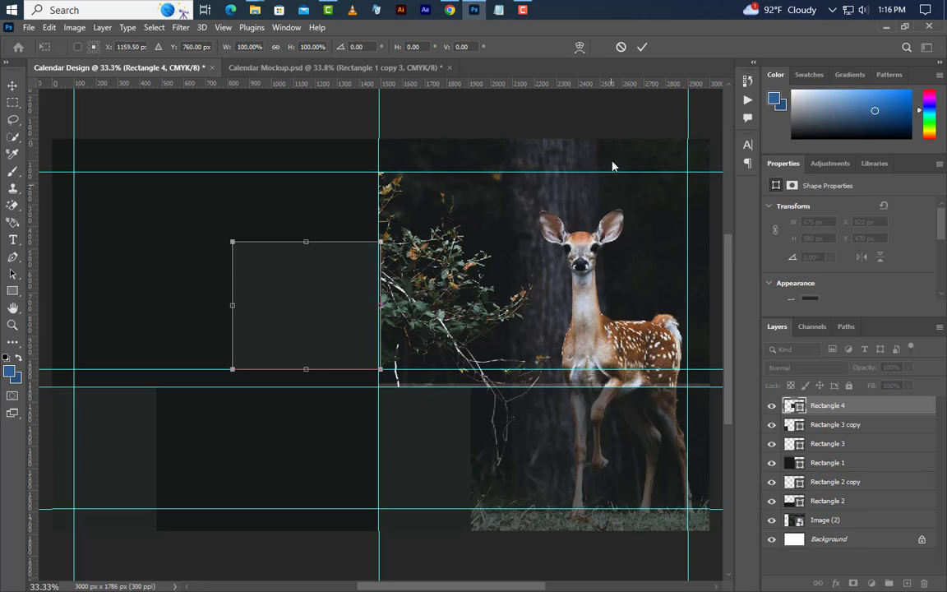
left_click(642, 47)
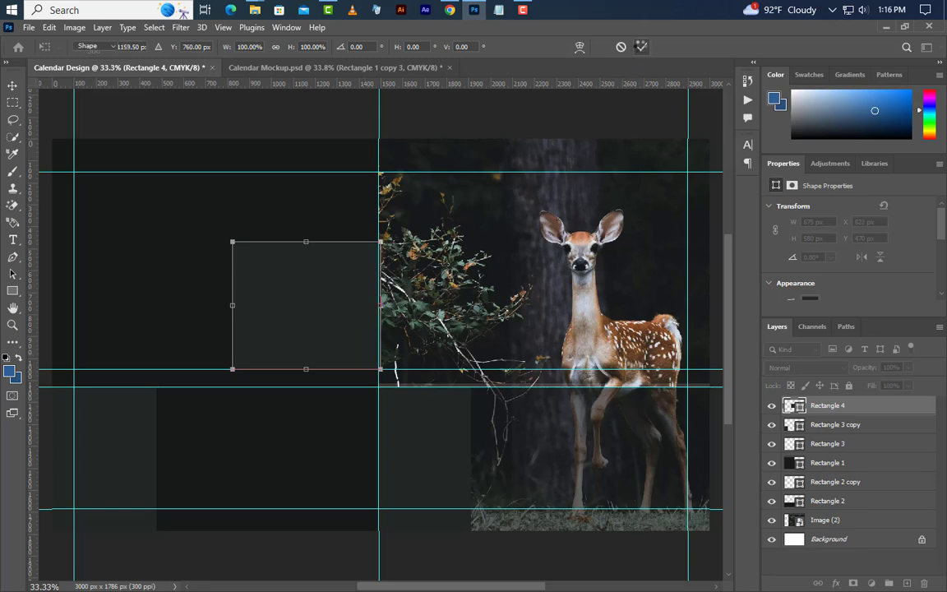
left_click(794, 406, "ctrl")
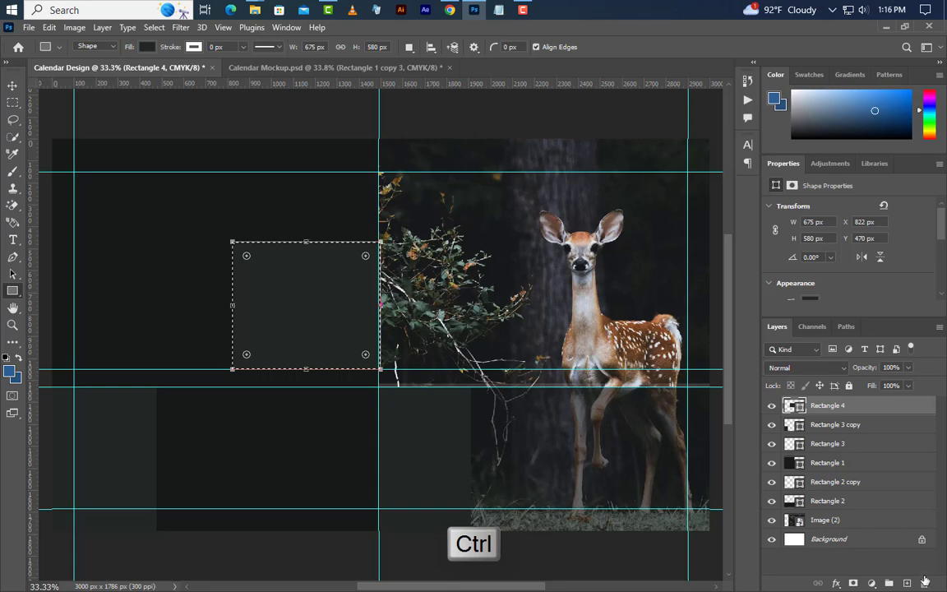
Step: Delete Rectangle 4, rasterize Rectangle 1, and clear a 675 × 580 px window from it
left_click(924, 583)
key("Return")
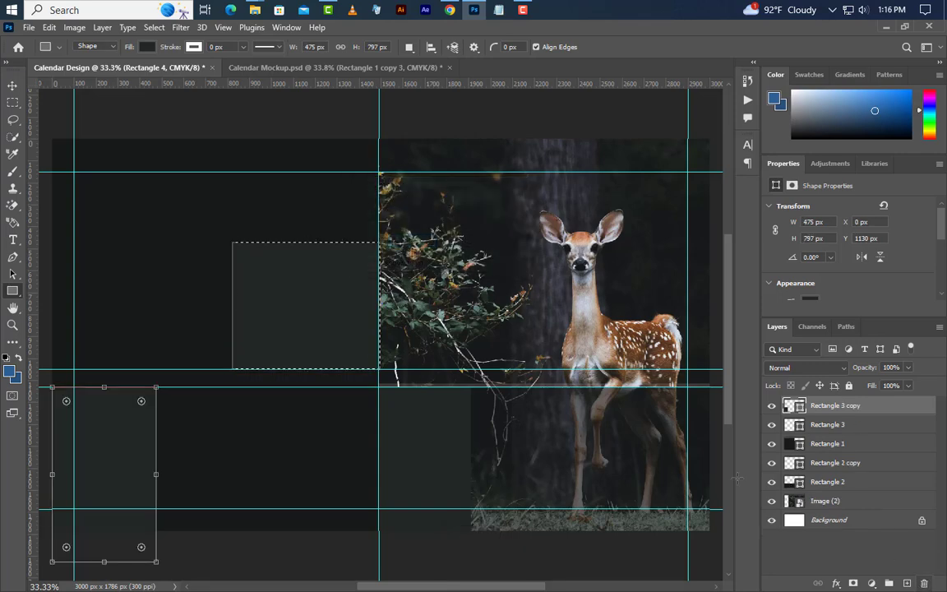
left_click(861, 445)
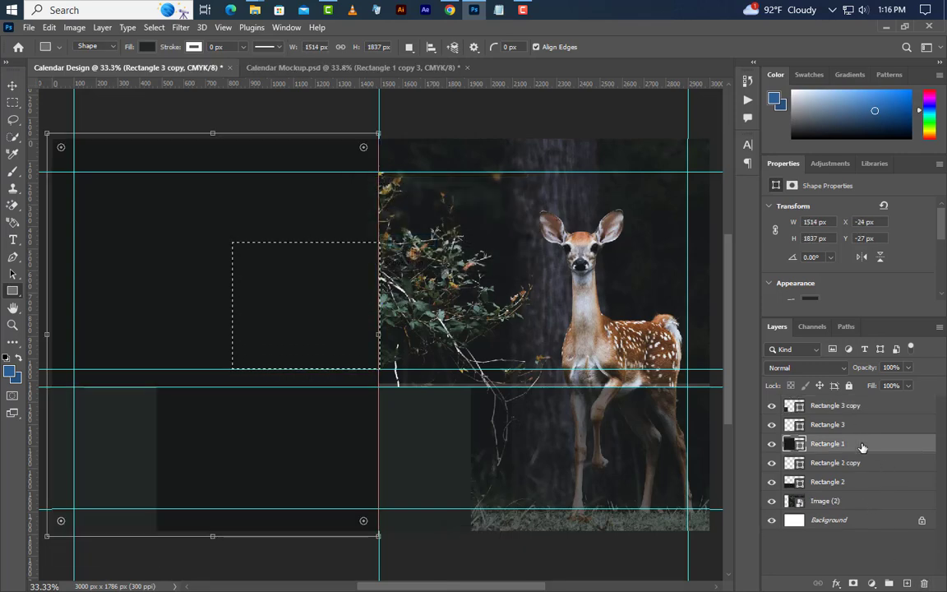
right_click(862, 445)
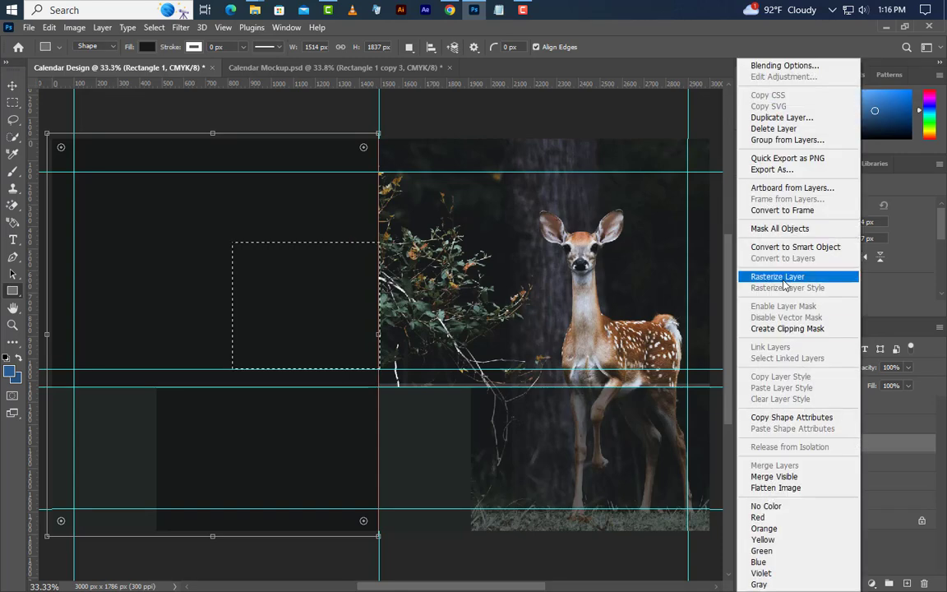
left_click(785, 278)
key("Delete")
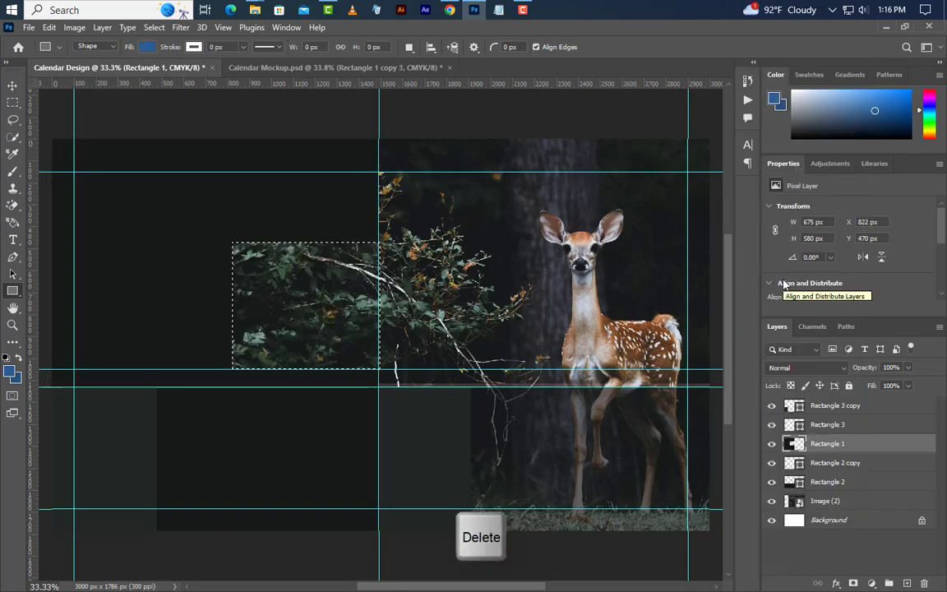
left_click(153, 27)
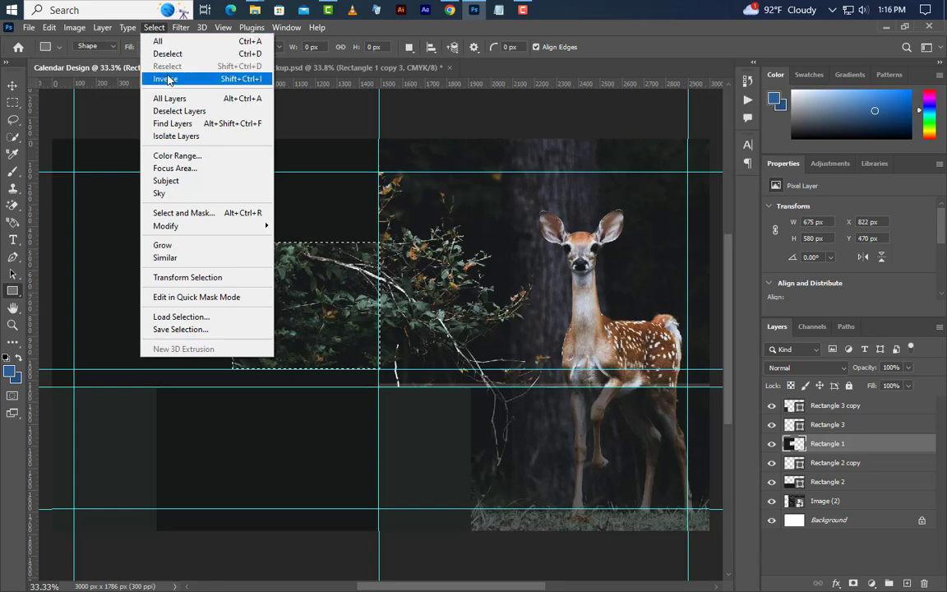
left_click(167, 53)
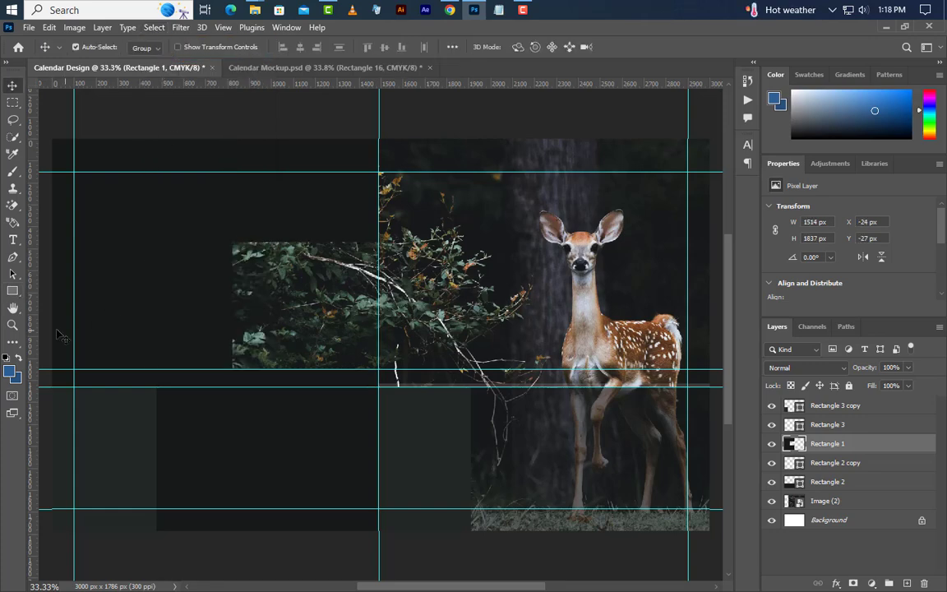
right_click(18, 294)
Step: Draw a pure white rectangle over the cut-out window
left_click(54, 293)
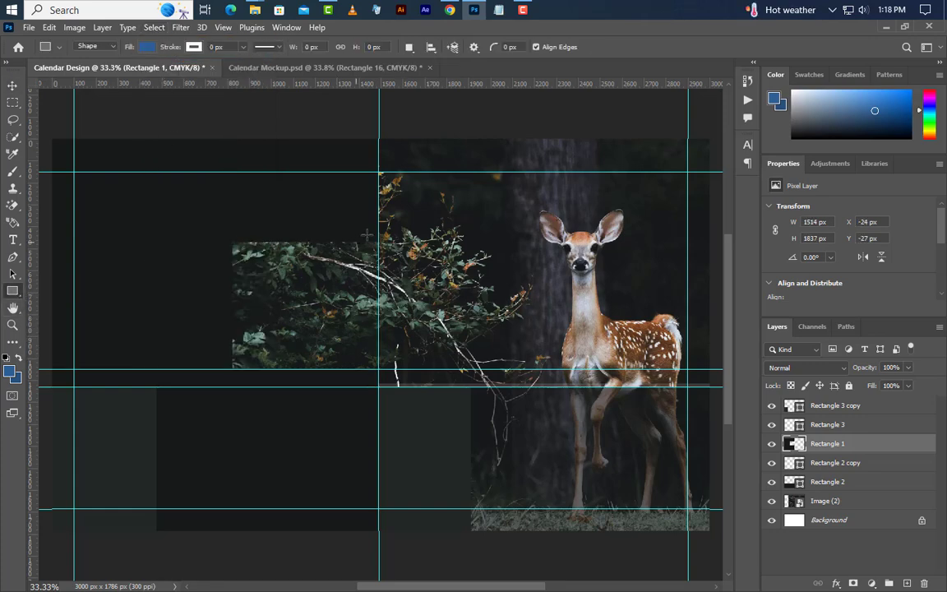
left_click_drag(379, 231, 211, 380)
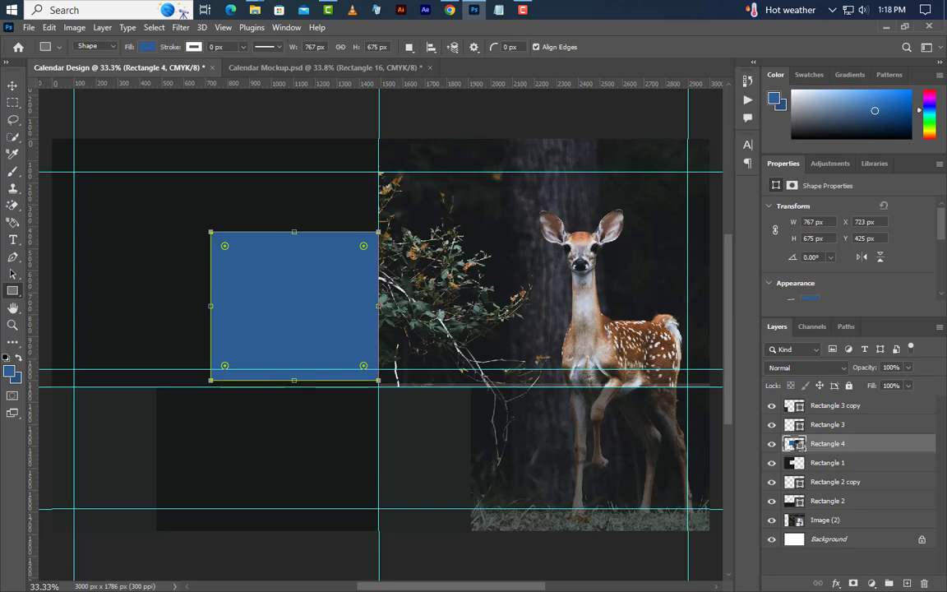
double_click(794, 444)
left_click_drag(730, 444, 542, 287)
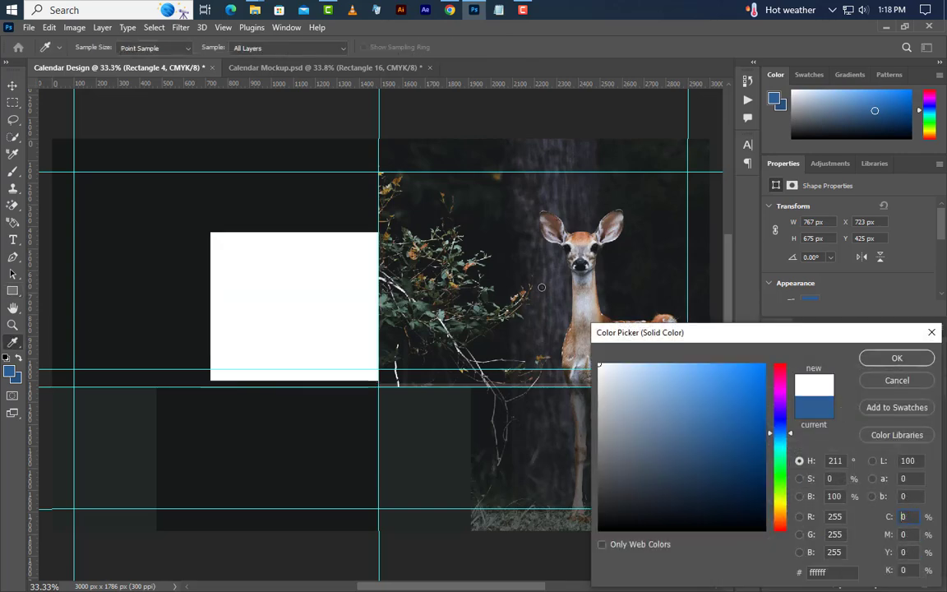
left_click(897, 358)
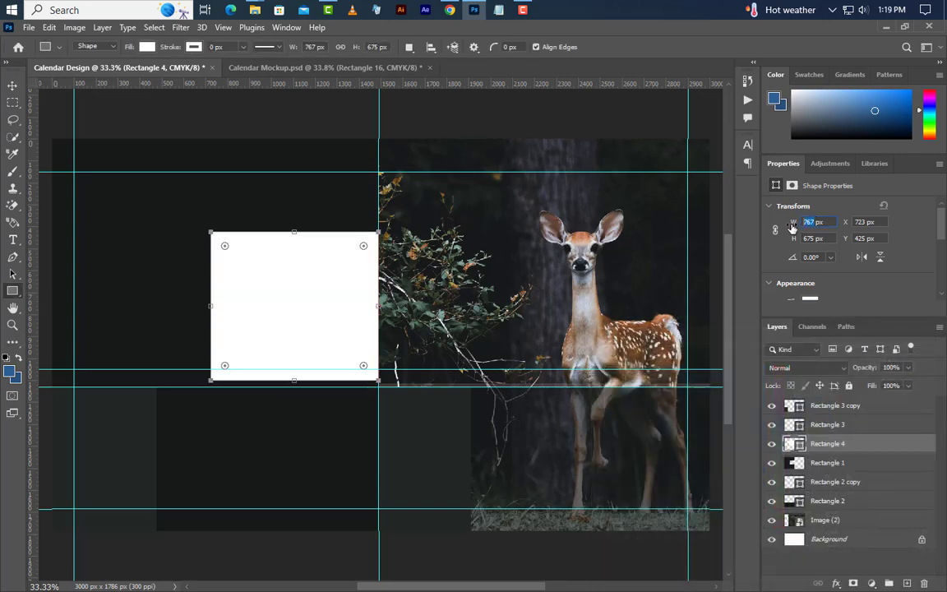
Step: Resize the white rectangle to 705 × 640 px
type("705")
key("Return")
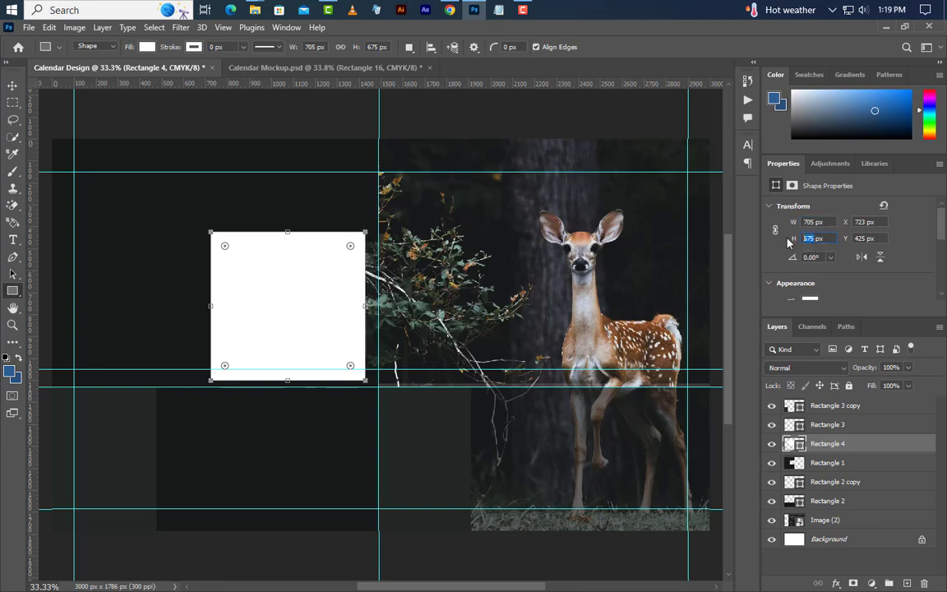
type("640")
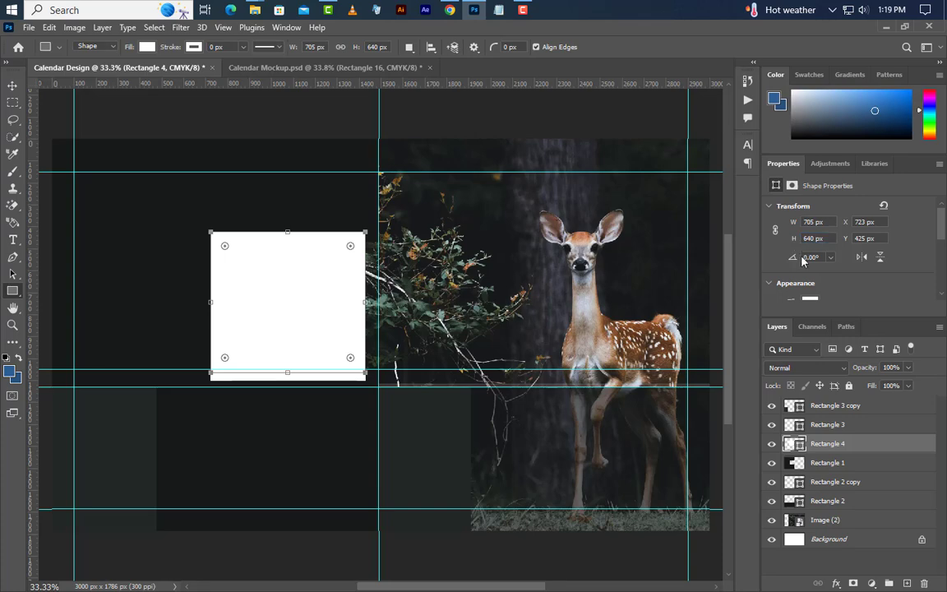
key("Return")
Step: Make Rectangle 4 a clipping mask and nudge it slightly right and down
right_click(886, 446)
left_click(822, 329)
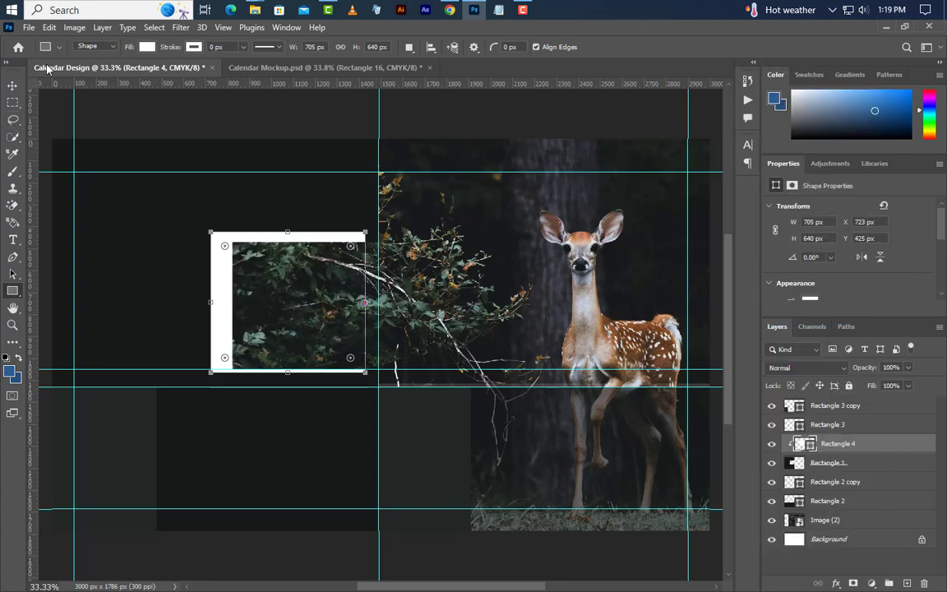
left_click(49, 27)
left_click(90, 321)
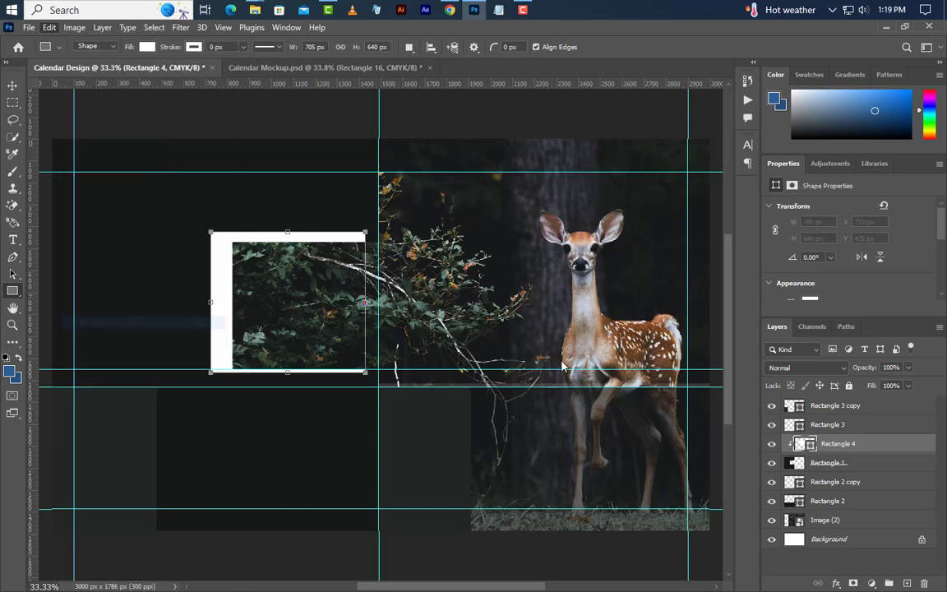
key("Right")
key("Right")
key("Right")
key("Right")
key("Right")
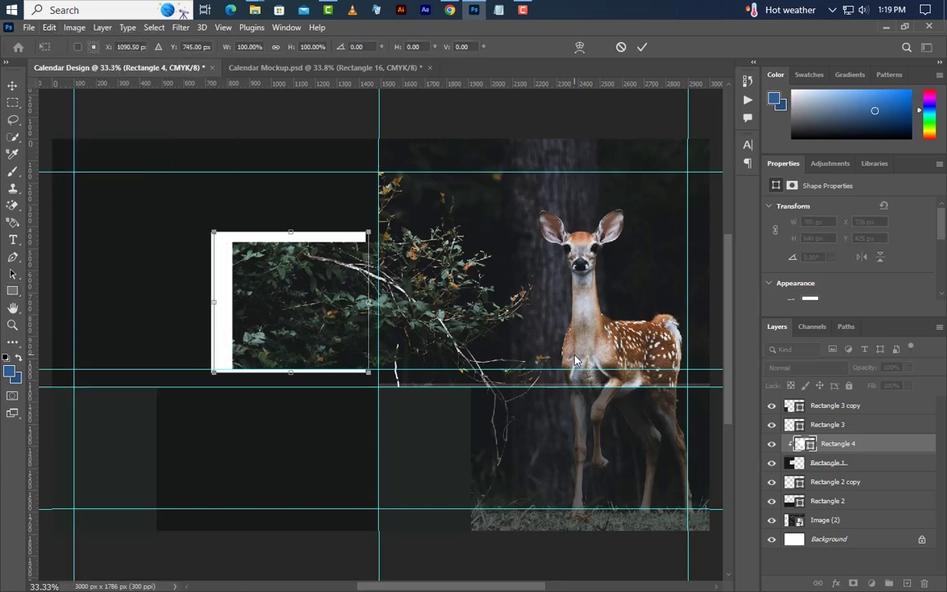
key("Right")
key("Right")
key("Right")
key("Right")
key("Right")
key("Right")
key("Right")
key("Right")
key("Right")
key("Right")
key("Right")
key("Right")
key("Right")
key("Right")
key("Right")
key("Right")
key("Down")
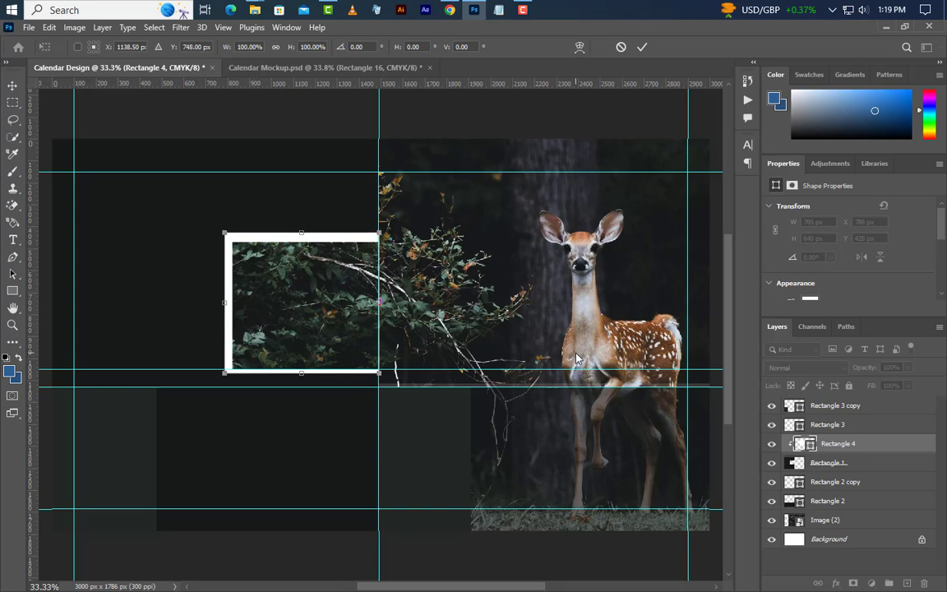
key("Down")
key("Down")
key("Down")
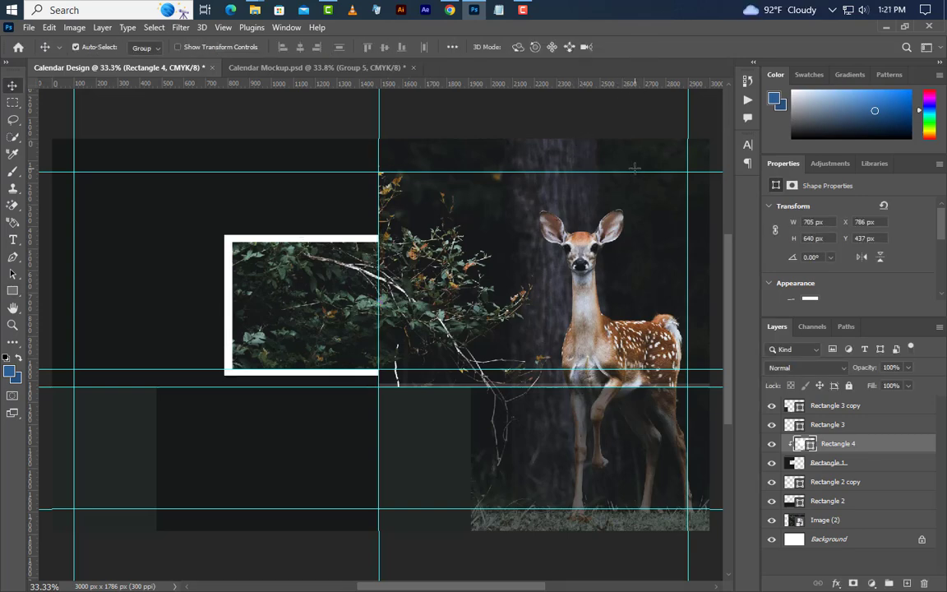
Step: Drag Logo.png from the desktop into the design and place it at the panel's top-left
left_click(881, 30)
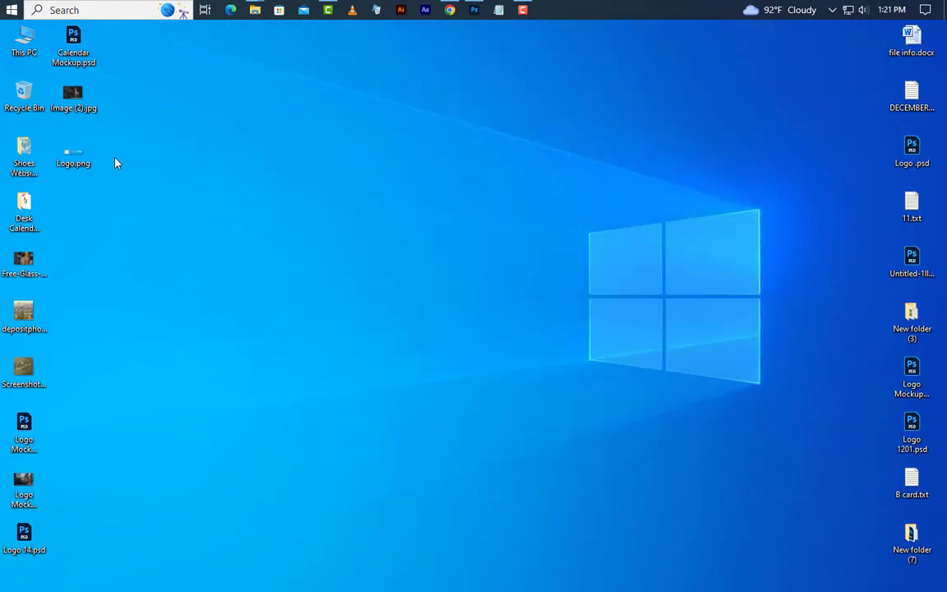
left_click_drag(74, 154, 216, 133)
mouse_move(469, 32)
left_mouse_down()
mouse_move(477, 11)
mouse_move(471, 28)
left_mouse_up()
left_click_drag(323, 231, 323, 231)
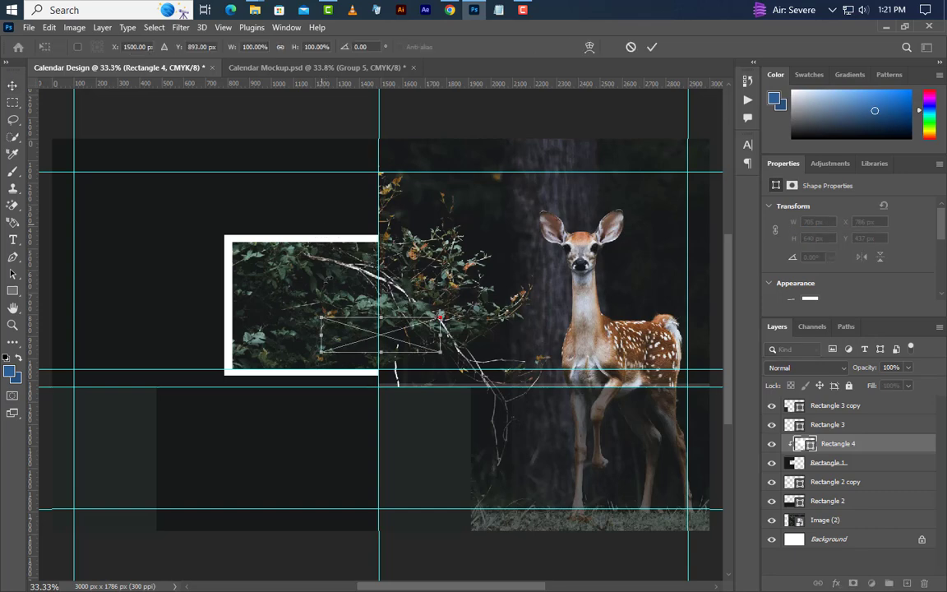
left_click_drag(399, 333, 151, 189)
left_click(653, 48)
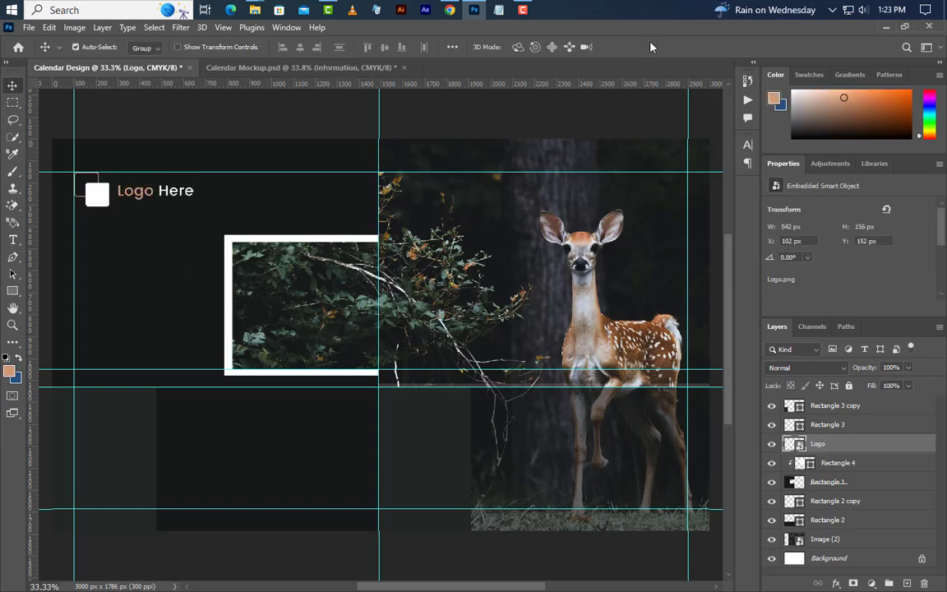
Step: Add a 'COMPANY' text line under the logo in SemiBold at 25 pt
left_click(14, 241)
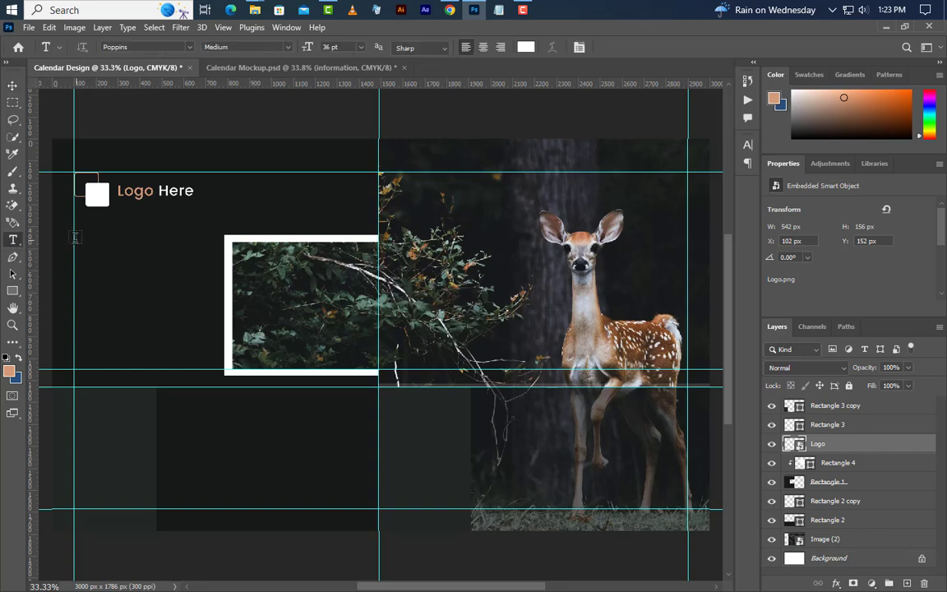
left_click(74, 239)
type("C")
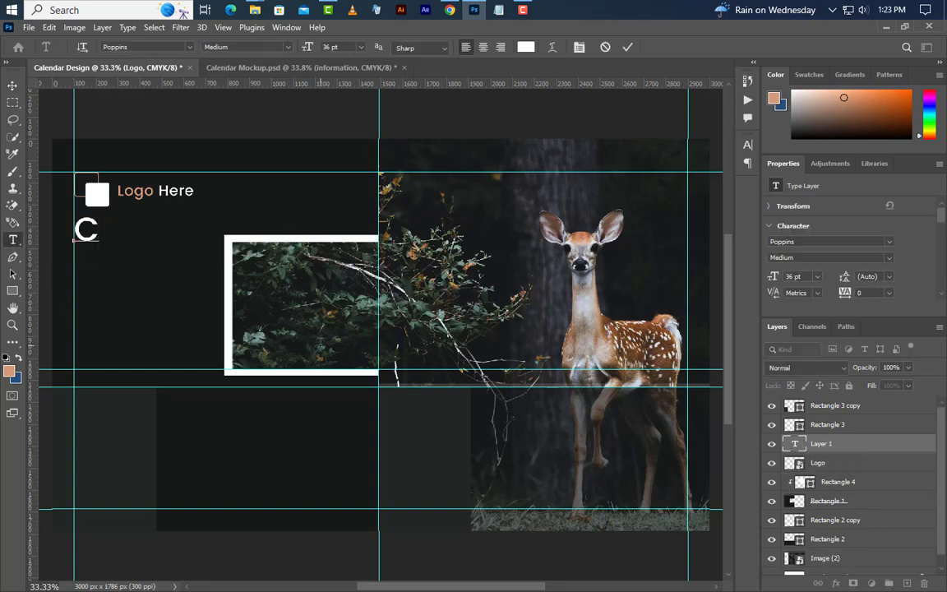
type("OMPANY")
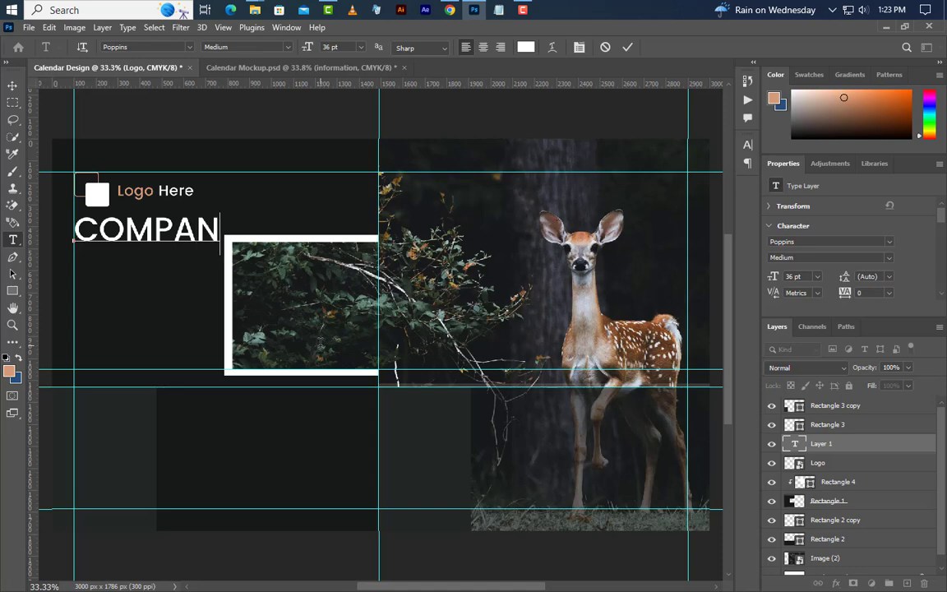
left_click(629, 48)
left_click(838, 257)
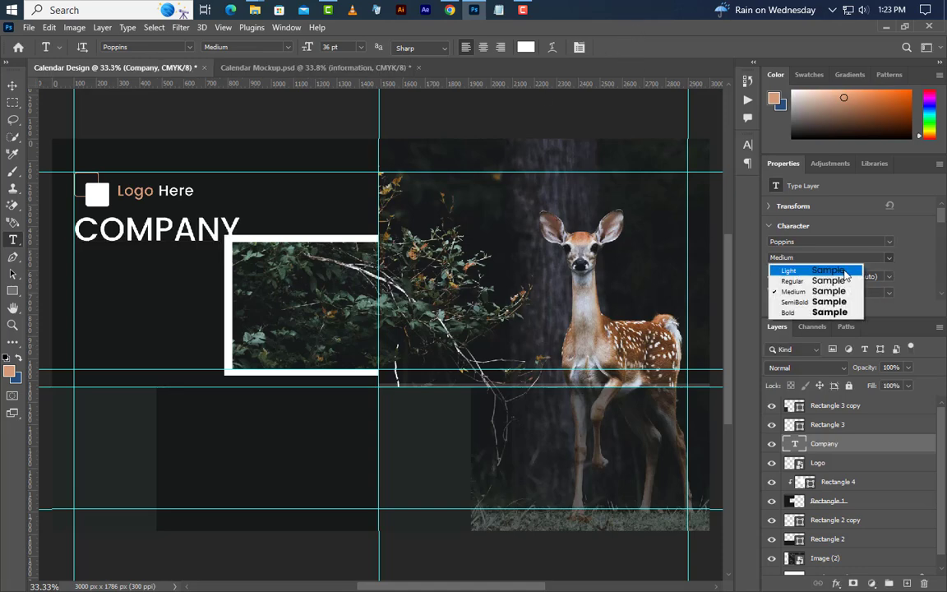
left_click(795, 302)
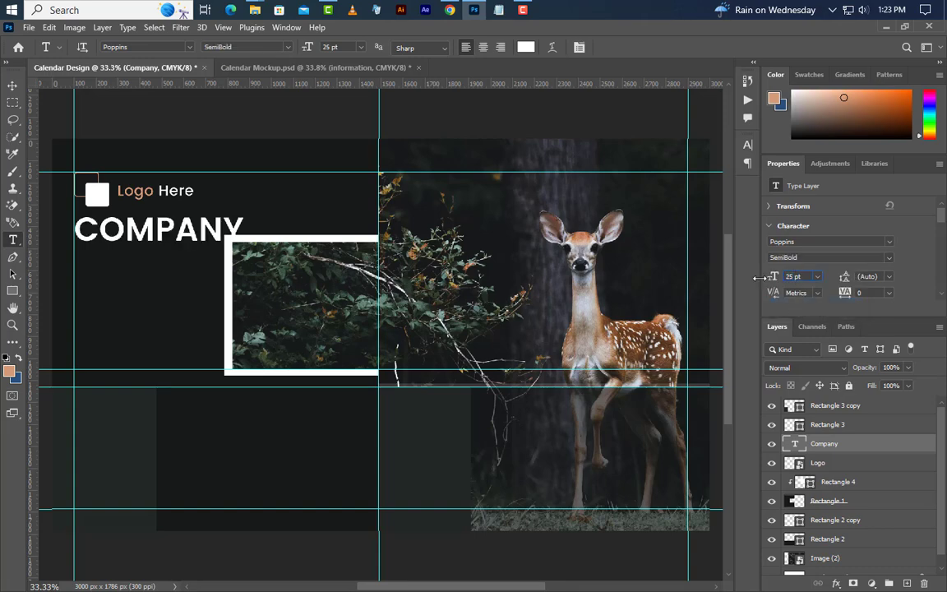
left_click_drag(759, 278, 760, 278)
Step: Colour COMPANY tan sampled from the deer, then start typing 'INFORMATION' below it
left_click(748, 144)
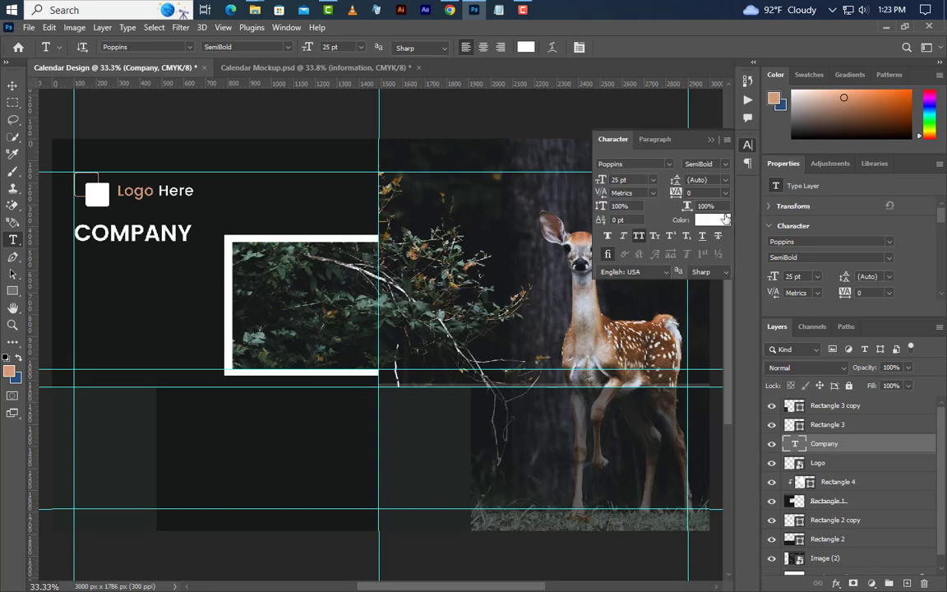
left_click(712, 219)
left_click(580, 436)
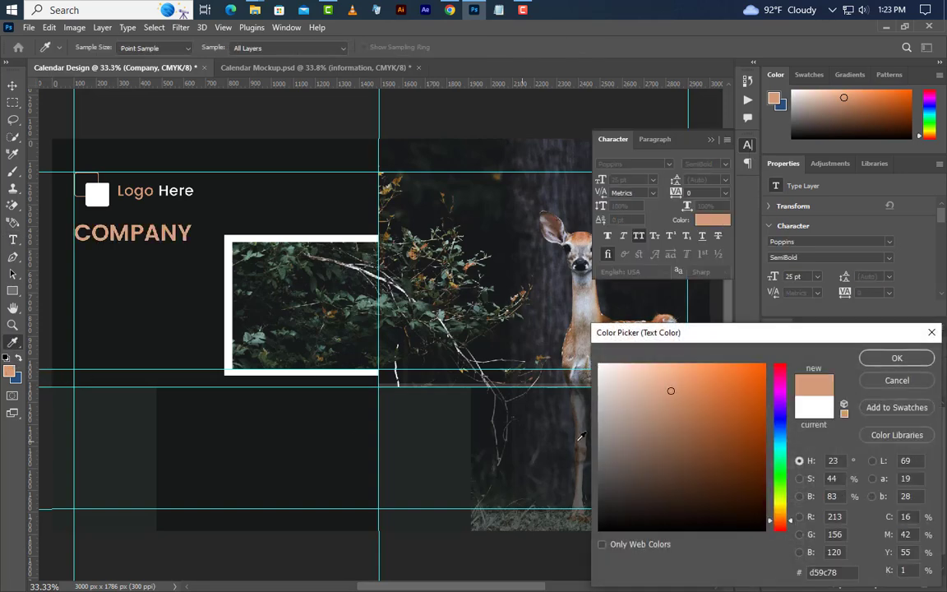
left_click(871, 362)
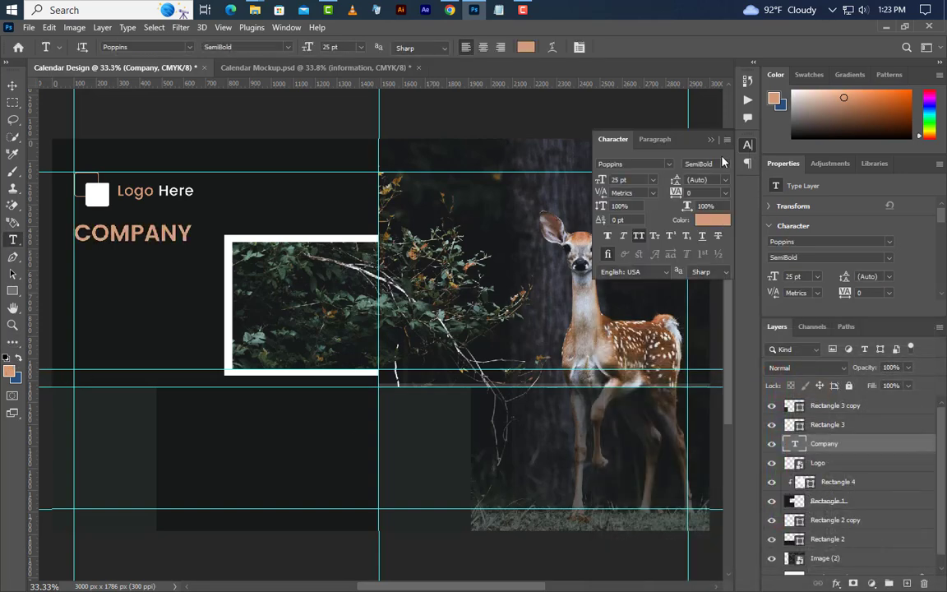
left_click(711, 139)
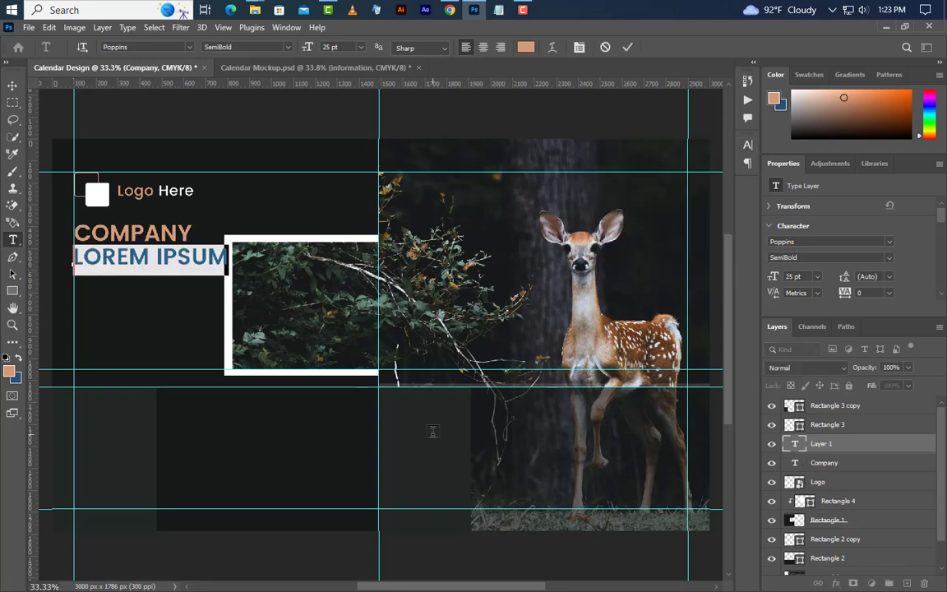
type("INFOR")
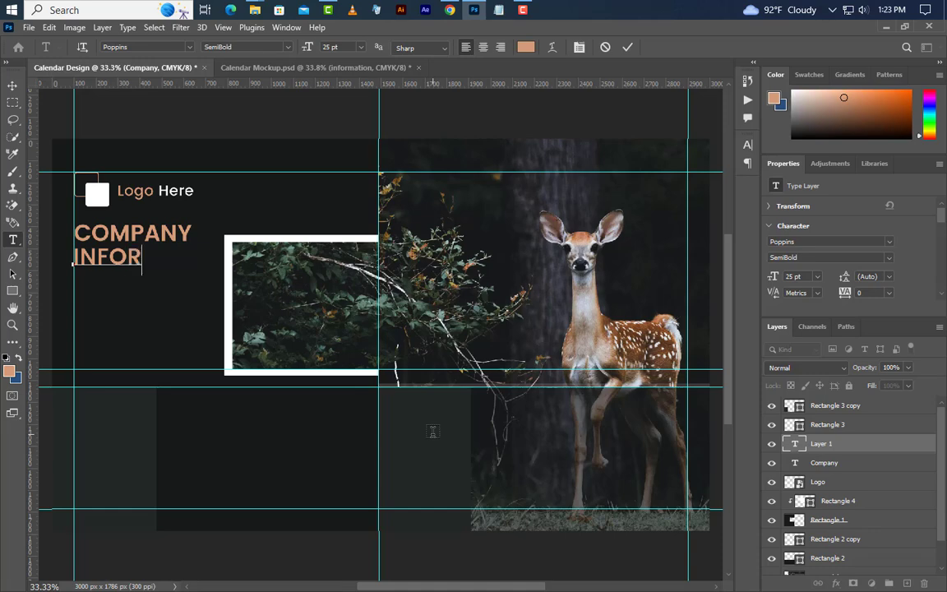
type("MATION")
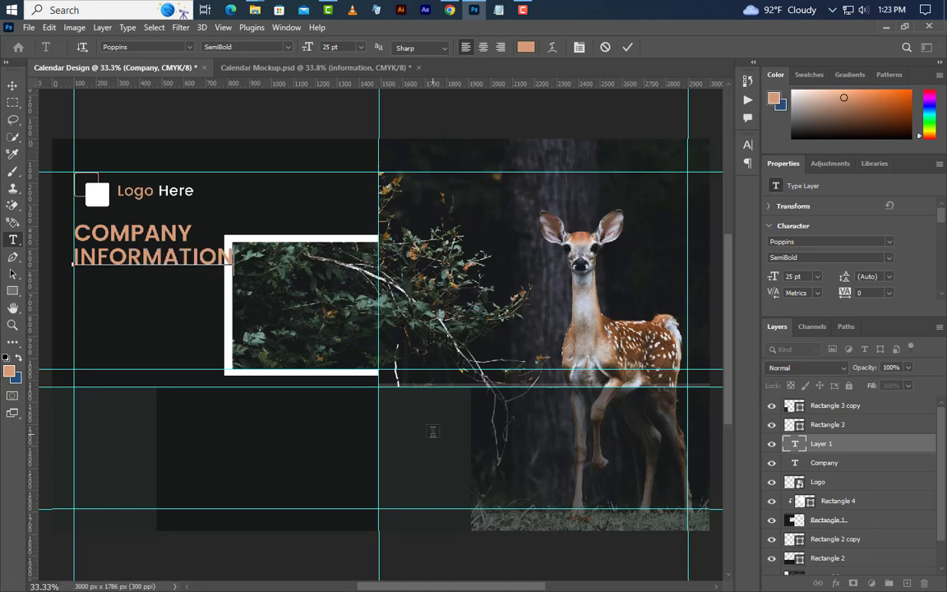
Step: Set the INFORMATION text to Medium weight at 16 pt
left_click(627, 47)
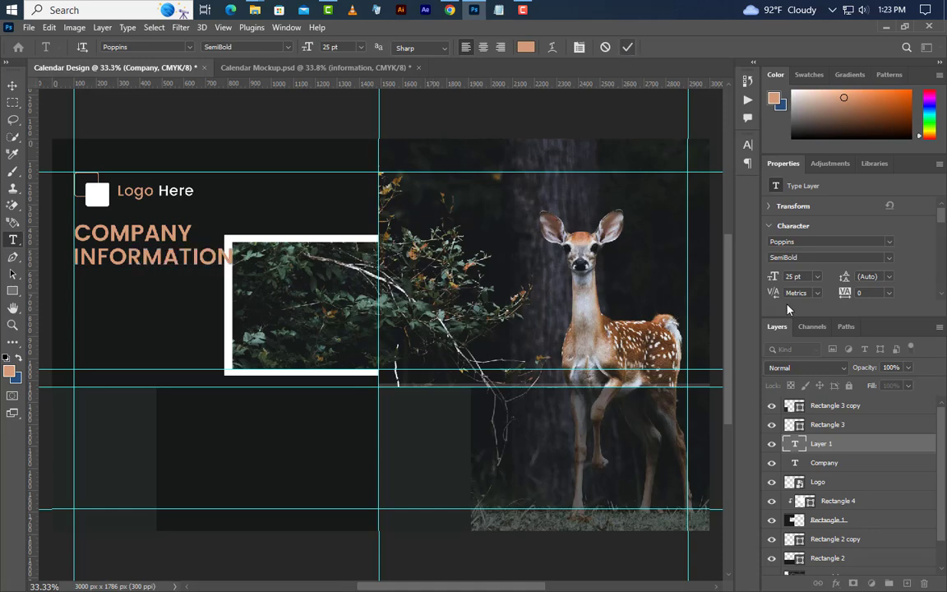
left_click(886, 257)
left_click(797, 292)
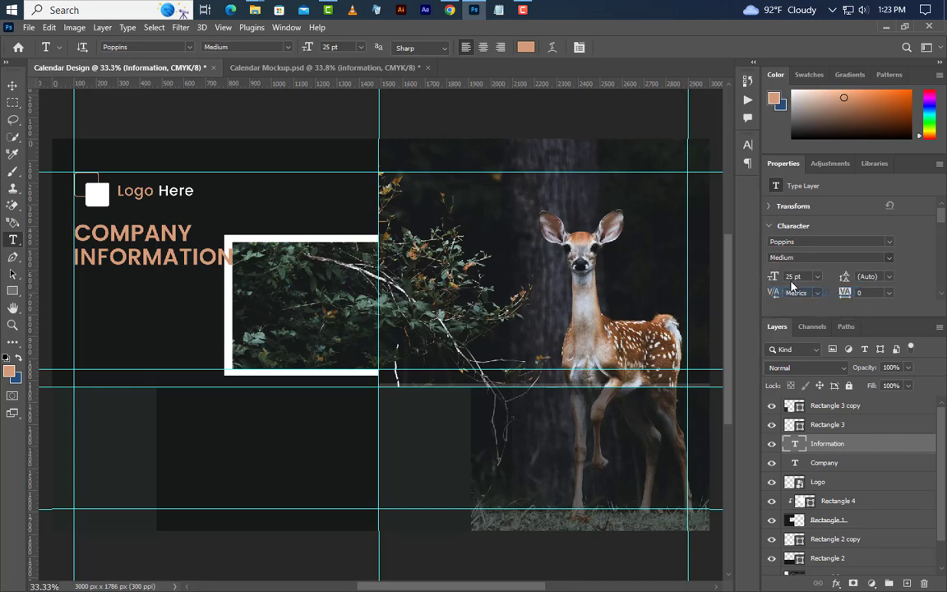
left_click(775, 278)
type("1")
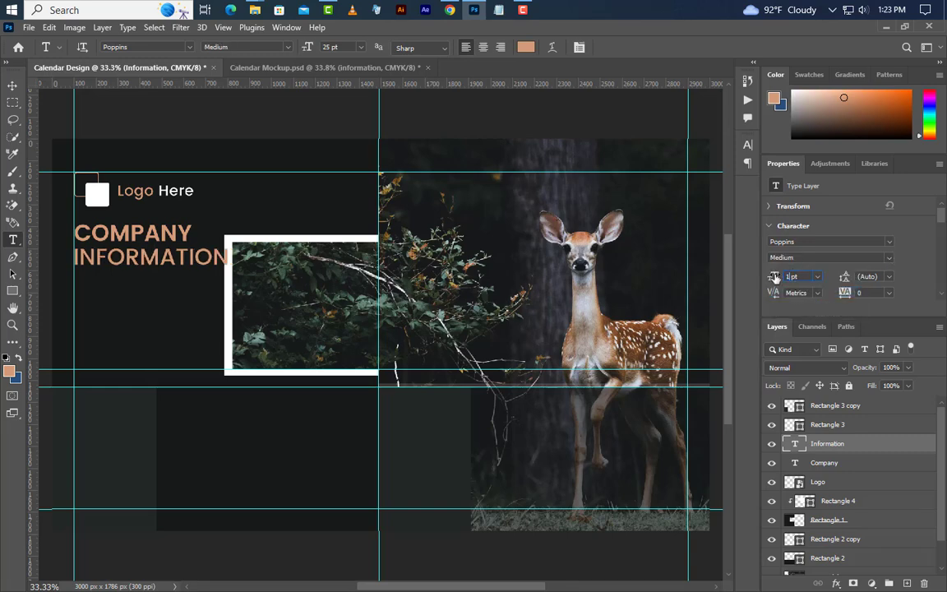
type("6")
key("Return")
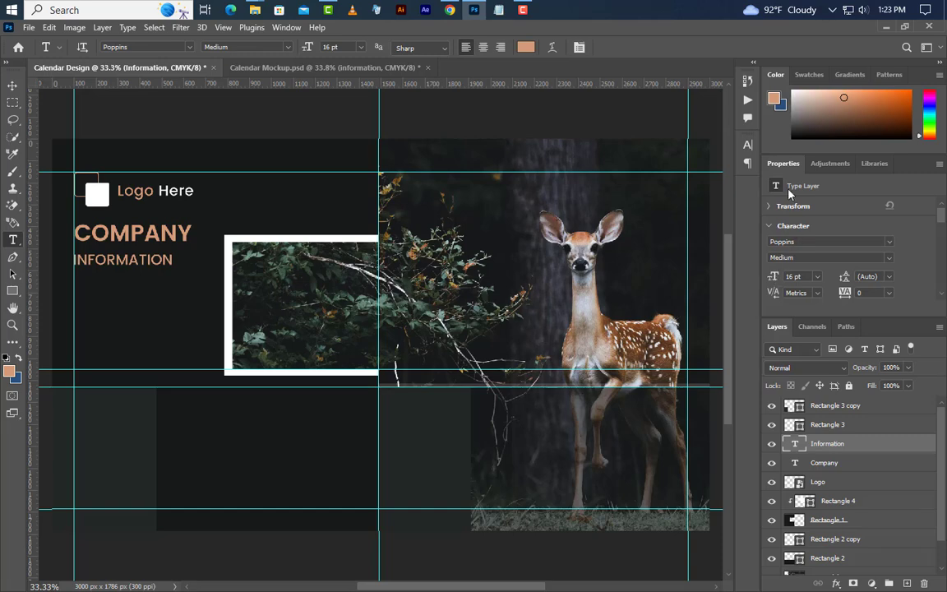
Step: Colour INFORMATION white and nudge it up closer to COMPANY
left_click(748, 144)
left_click(712, 220)
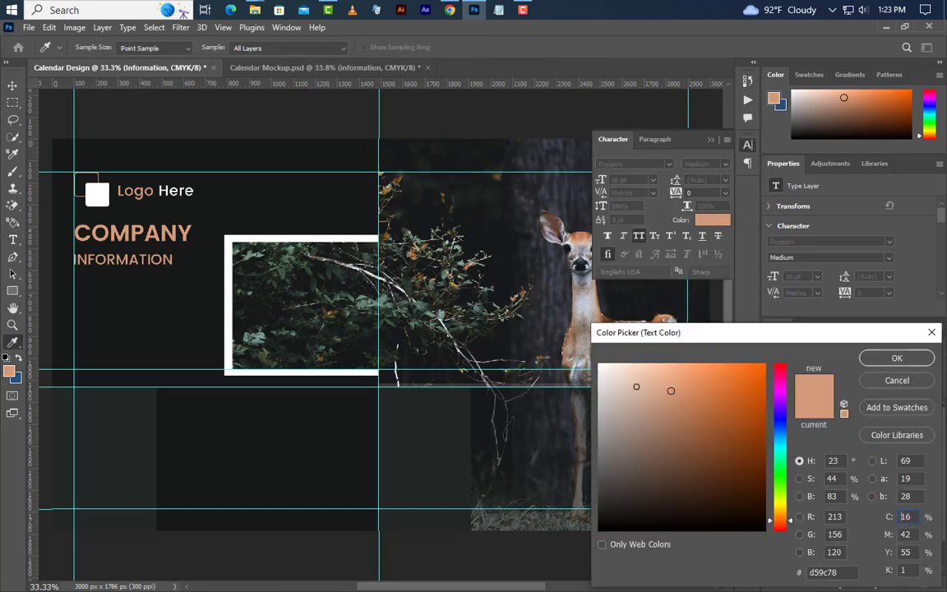
left_click(598, 363)
left_click(909, 361)
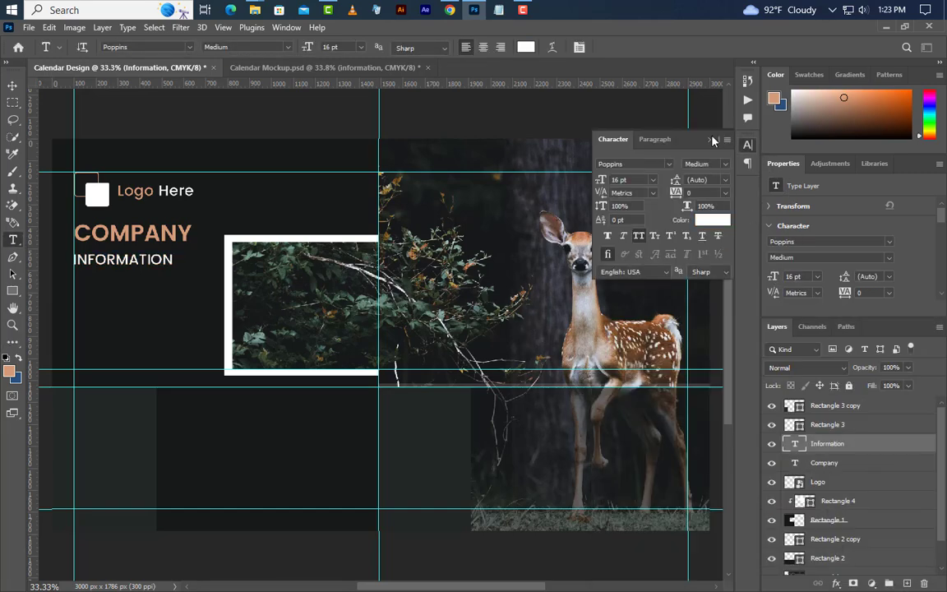
left_click(712, 140)
key("v")
key("shift+Up")
key("shift+Up")
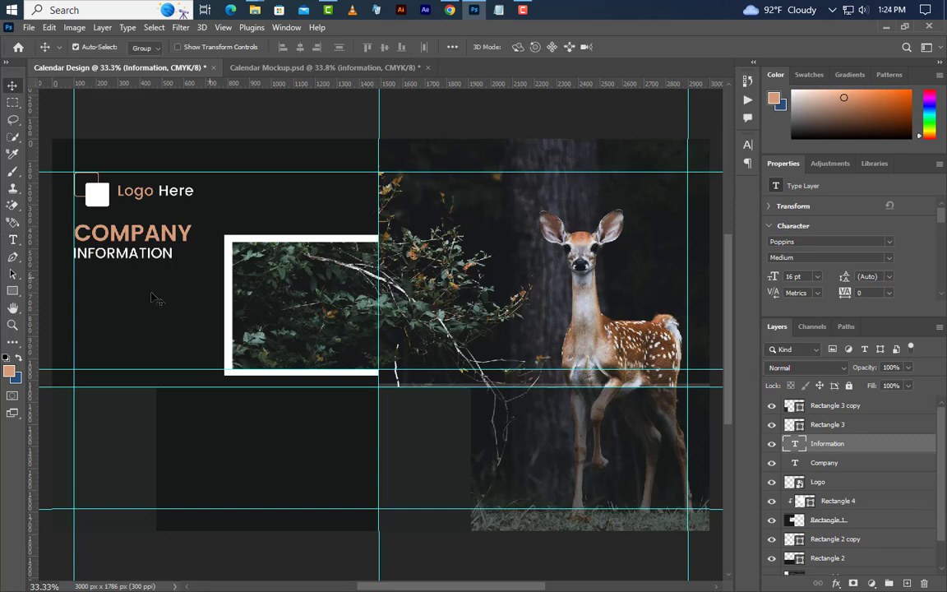
left_click(12, 291)
Step: Draw a small white dash to the right of INFORMATION
left_click_drag(177, 251, 196, 254)
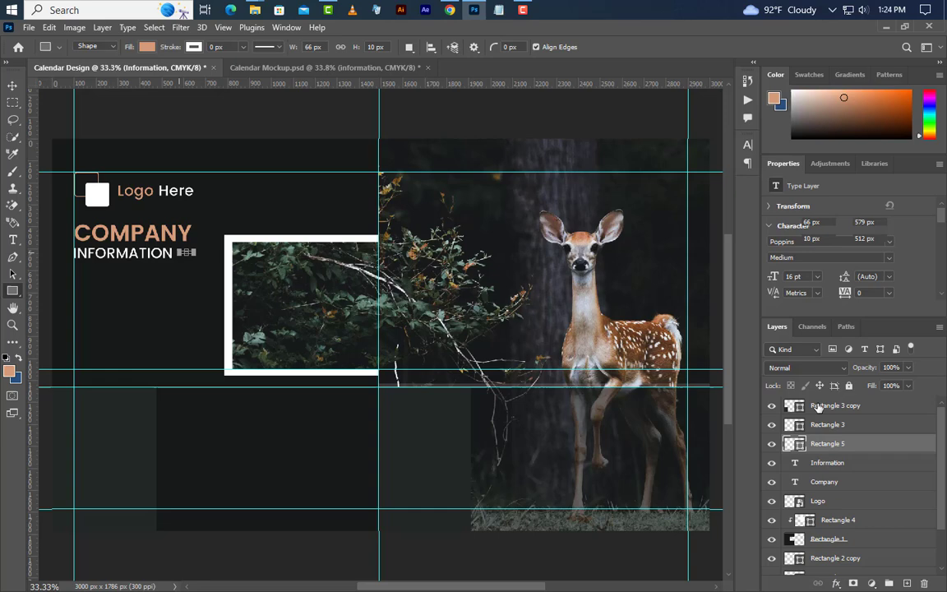
double_click(793, 443)
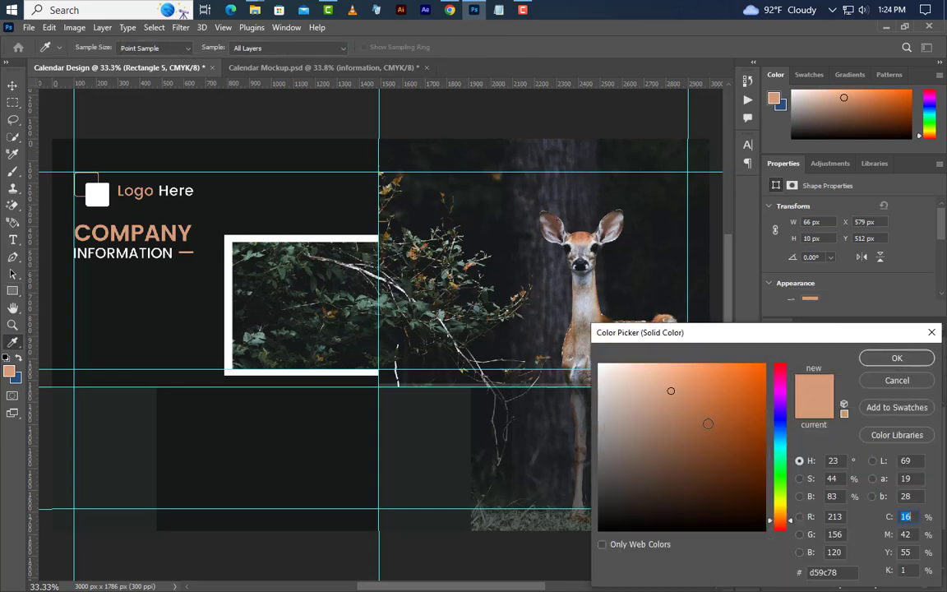
left_click(600, 364)
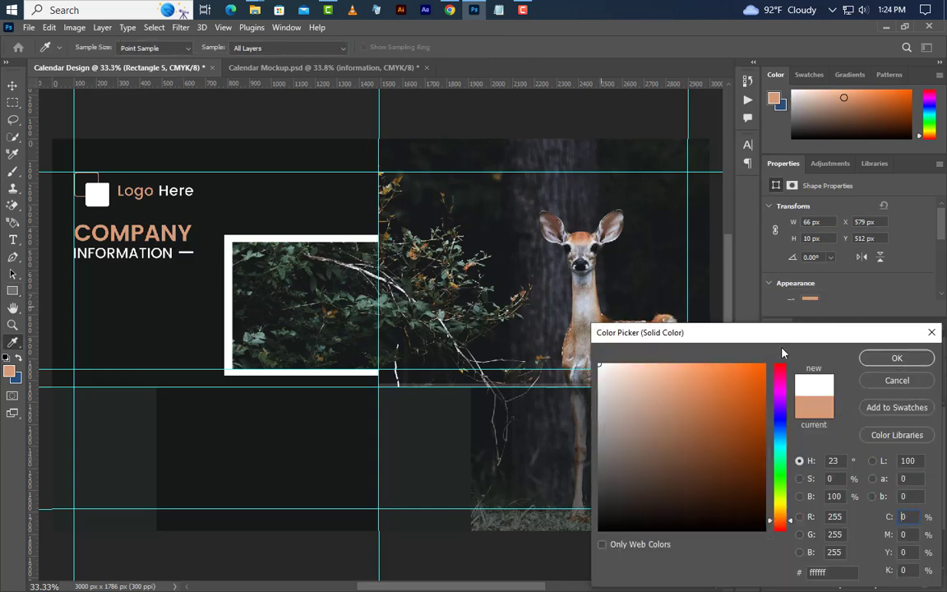
left_click(894, 358)
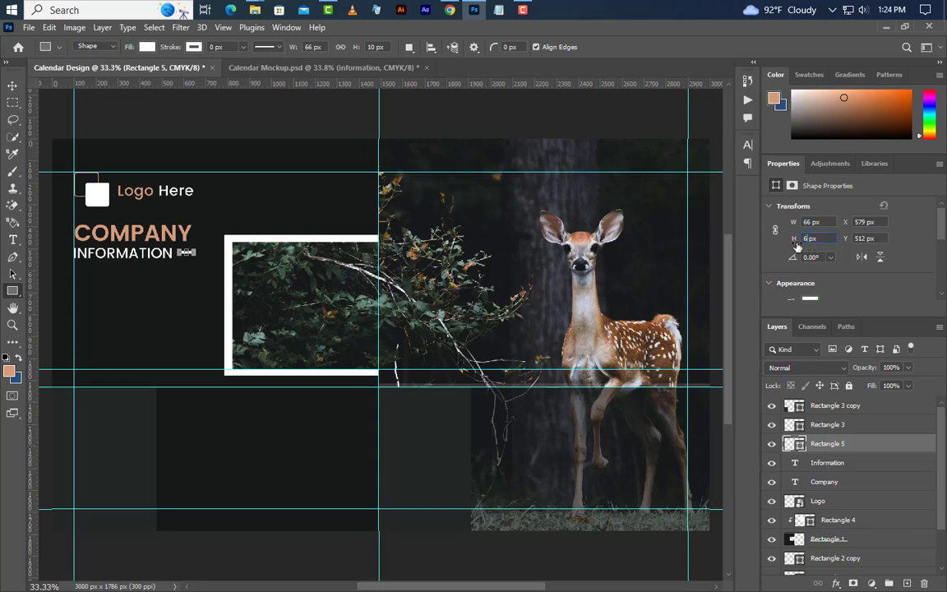
Step: Align the dash with the COMPANY and INFORMATION text, then deselect
left_click(795, 462, "ctrl")
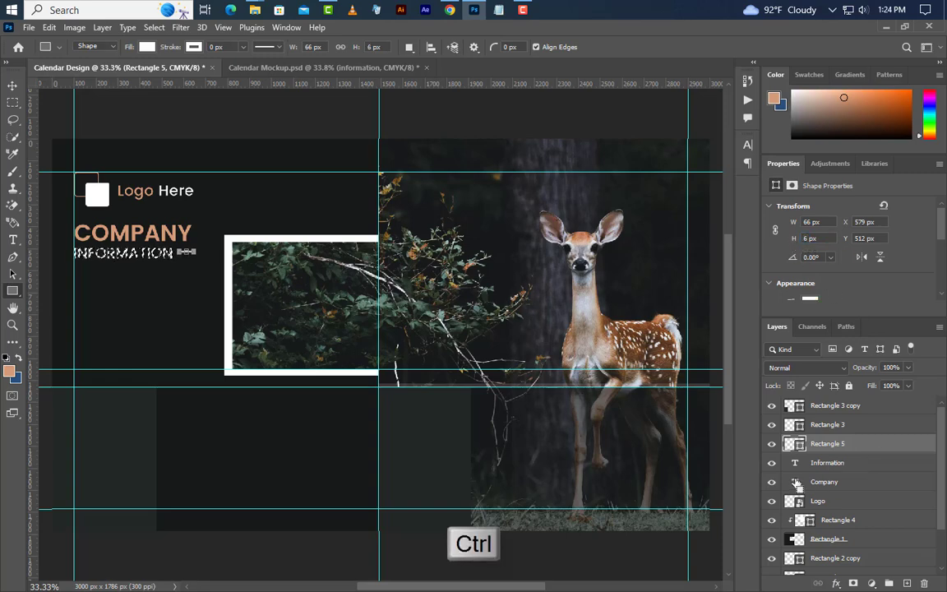
left_click(795, 482, "ctrl")
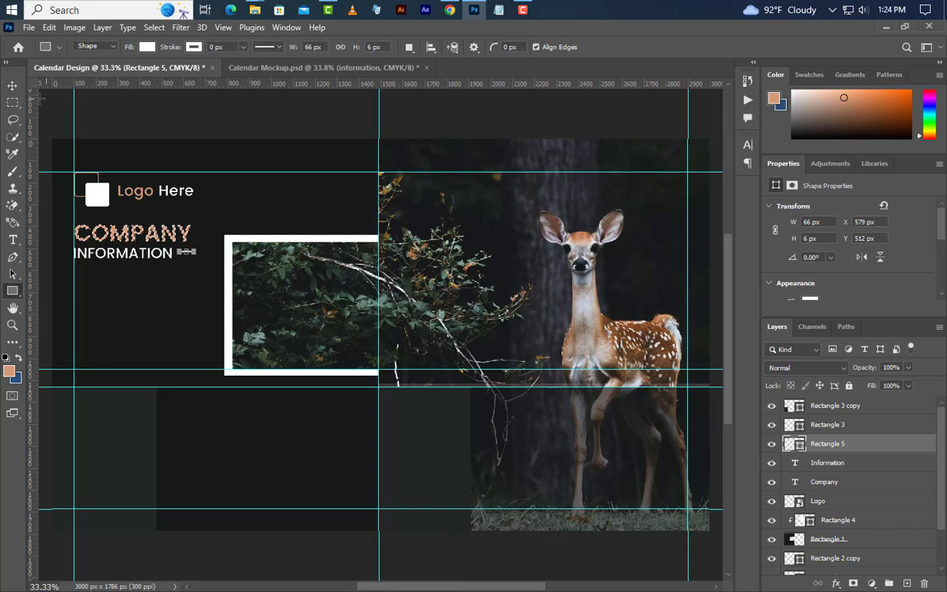
left_click(12, 84)
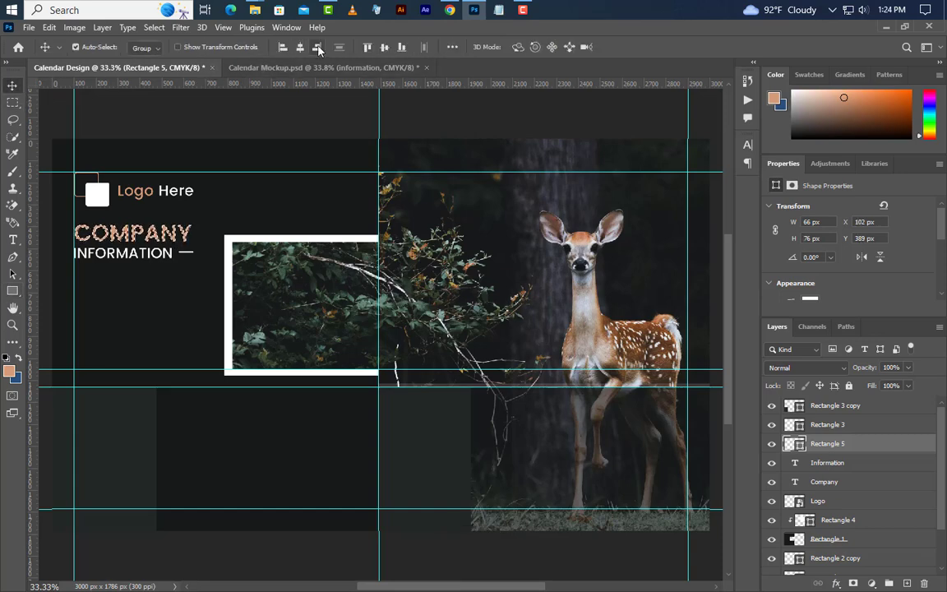
left_click(154, 27)
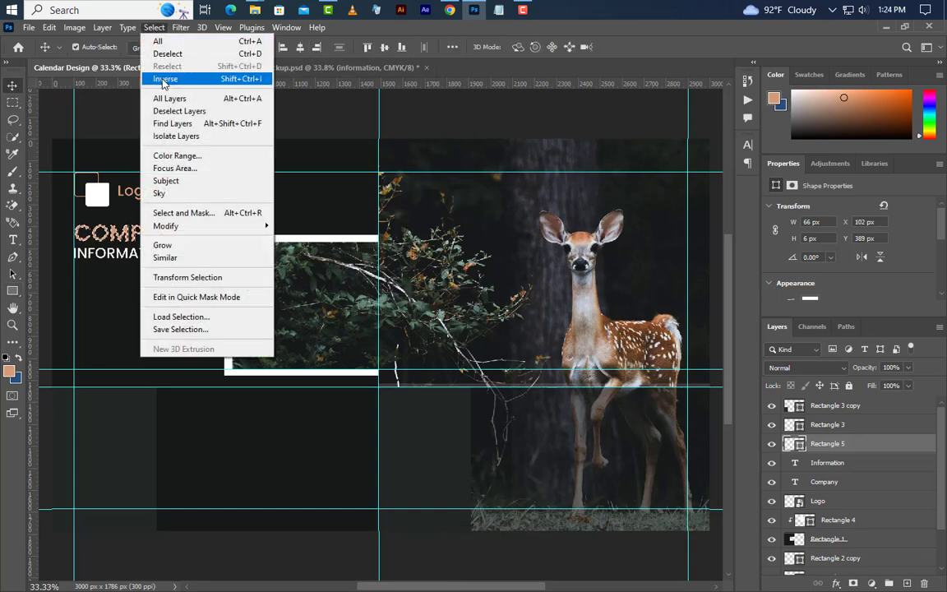
left_click(168, 53)
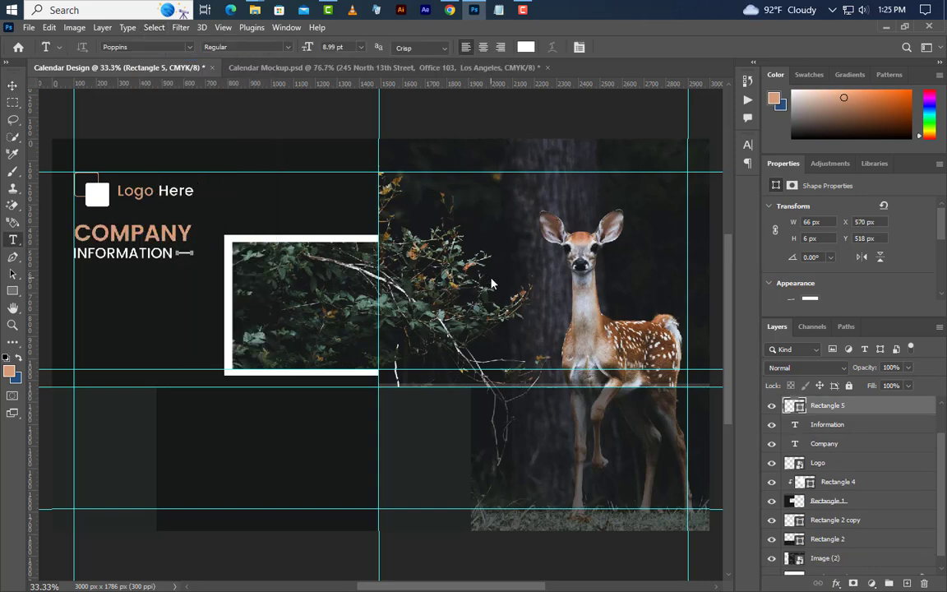
Step: Add a vertical guide and type the contact phone number on it, sized 9.22 pt
scroll(99, 321, "up", 5)
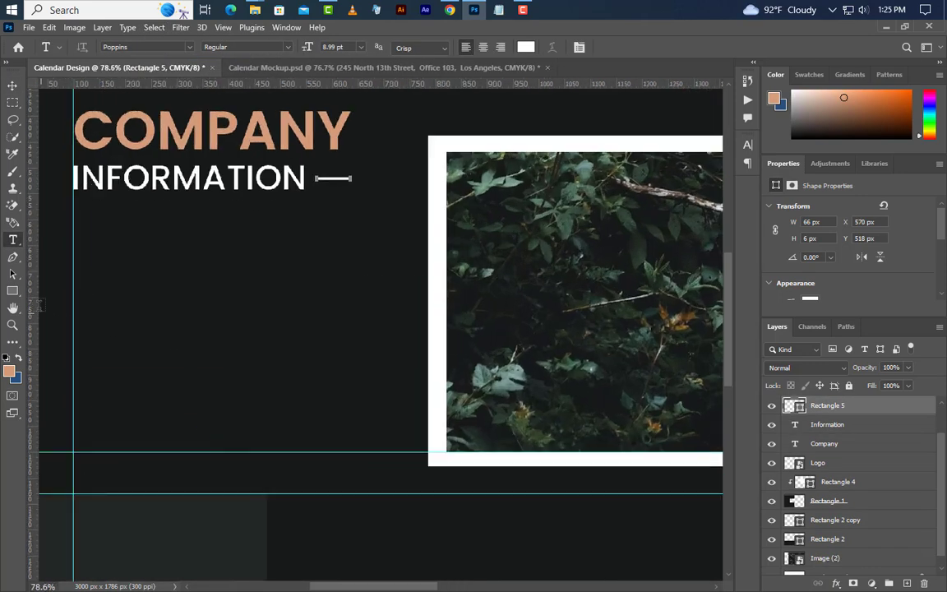
left_click_drag(31, 301, 108, 297)
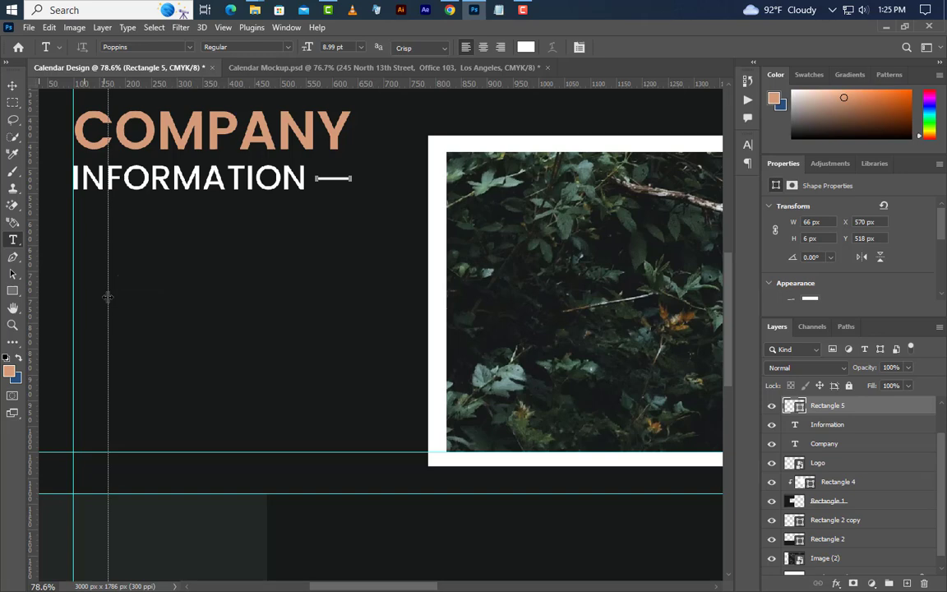
left_click(13, 241)
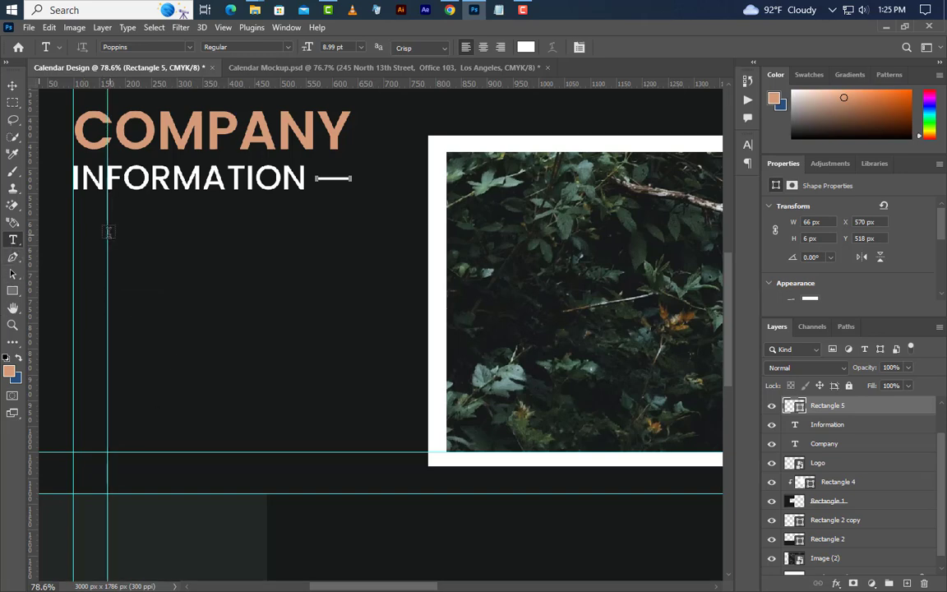
left_click_drag(108, 233, 154, 246)
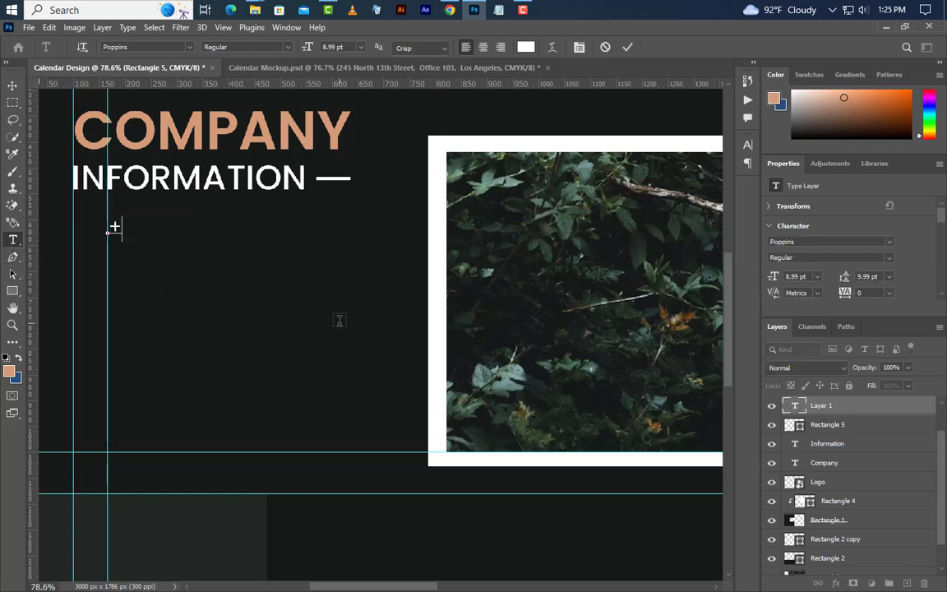
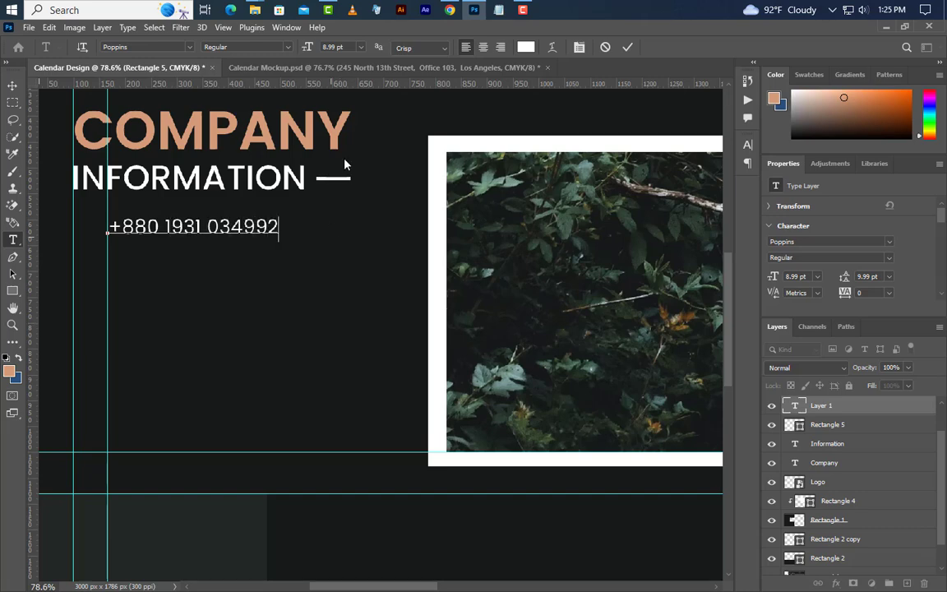
left_click(629, 48)
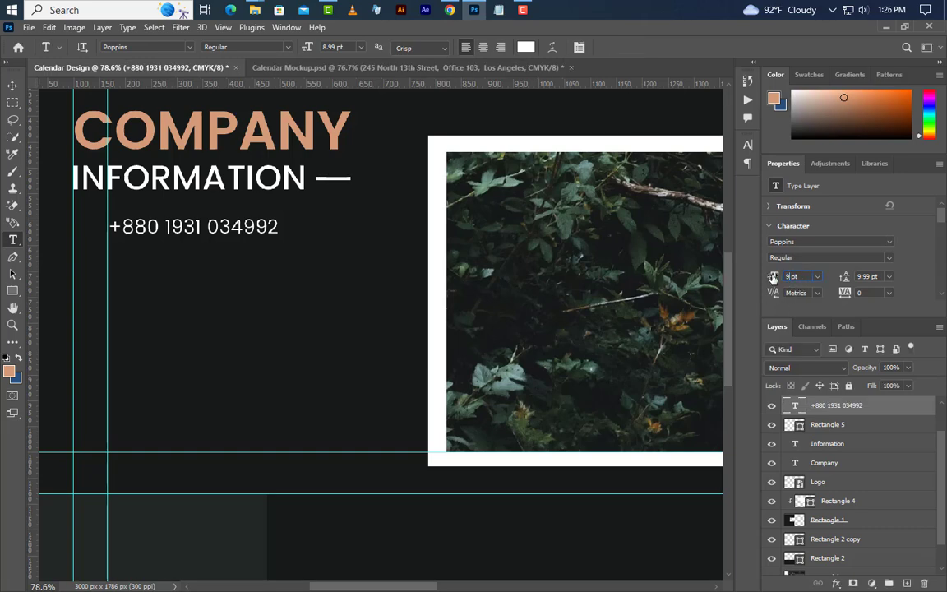
left_click_drag(773, 278, 772, 279)
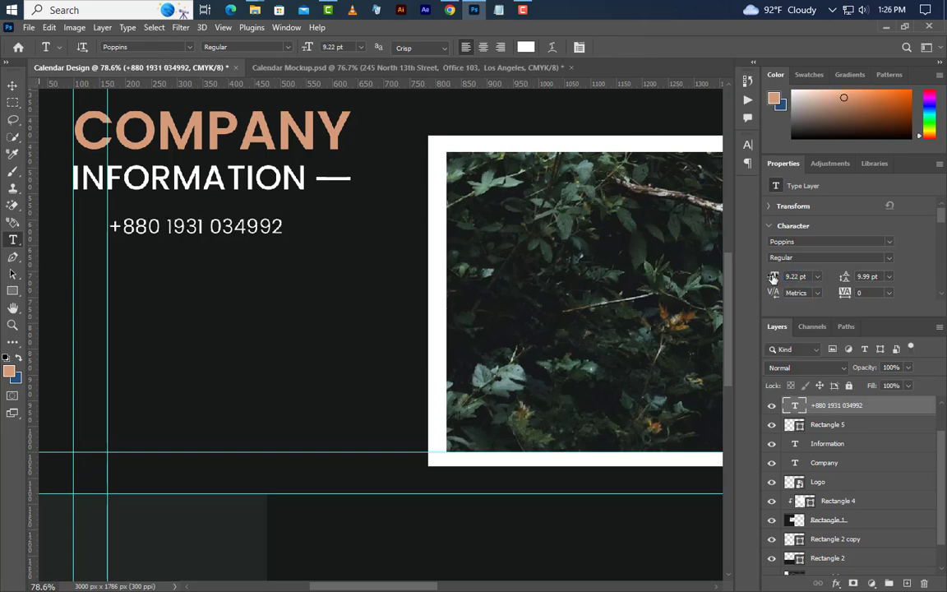
left_click(12, 86)
Step: Nudge the phone line into place and duplicate it into three more lines below
key("Left")
key("Left")
key("Left")
key("Left")
key("Left")
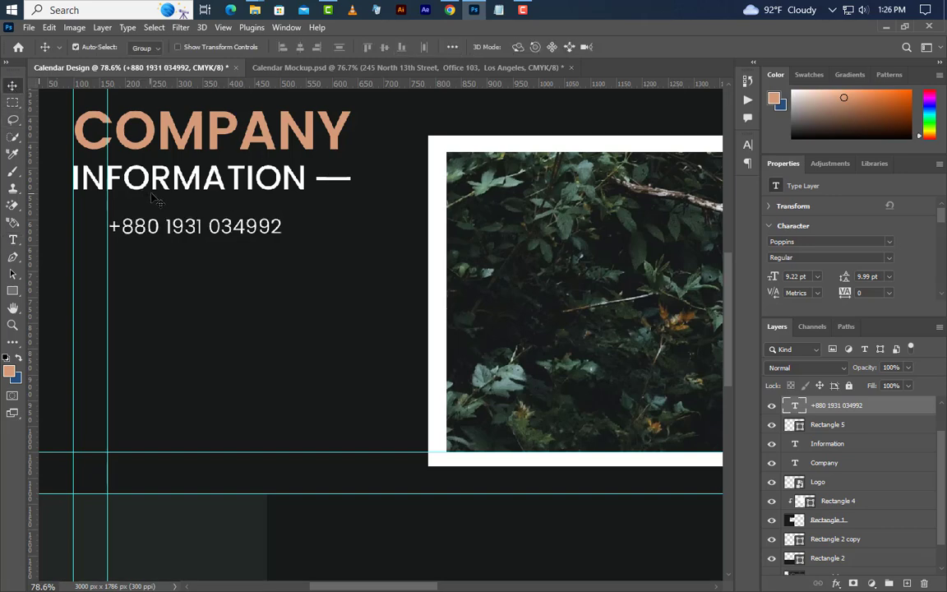
key("Down")
key("Down")
left_click_drag(175, 239, 179, 332)
left_click_drag(197, 424, 198, 424)
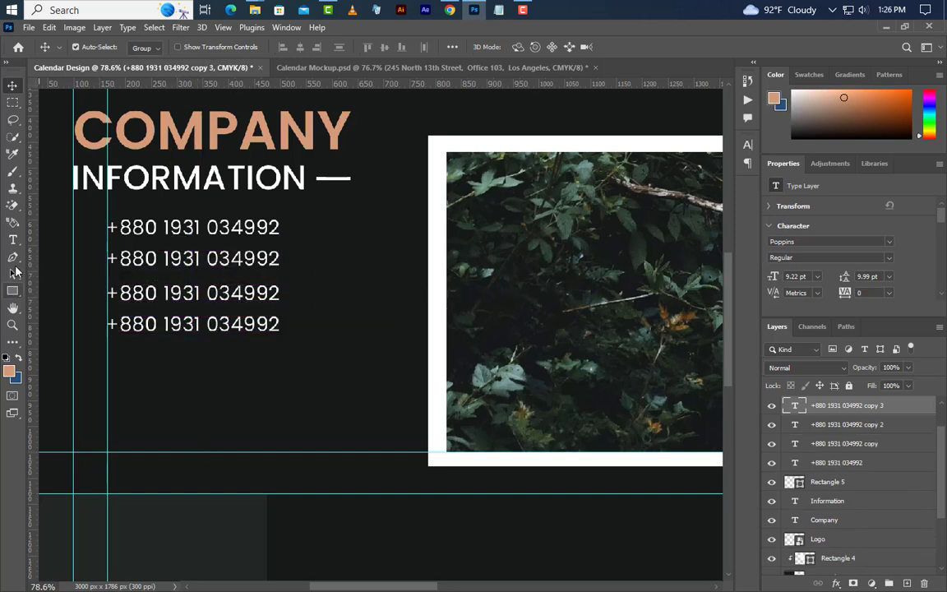
left_click(13, 239)
left_click(107, 258)
key("ctrl+a")
type("e")
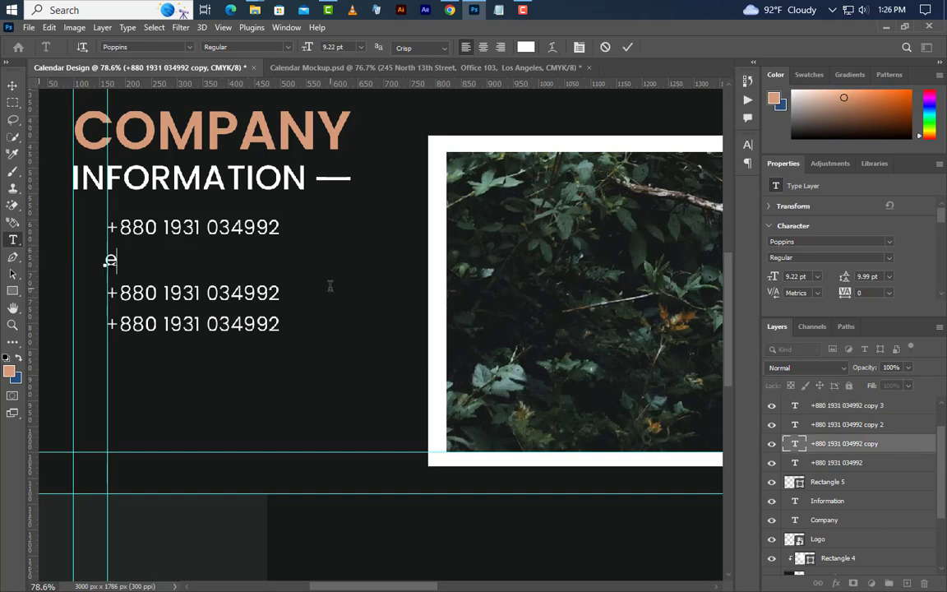
type("xample")
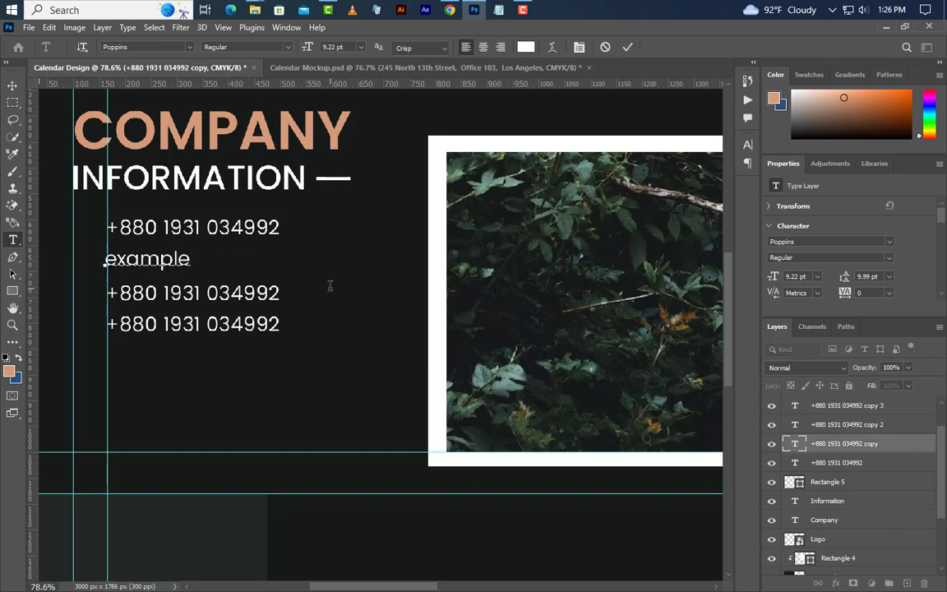
type("@gmail.co")
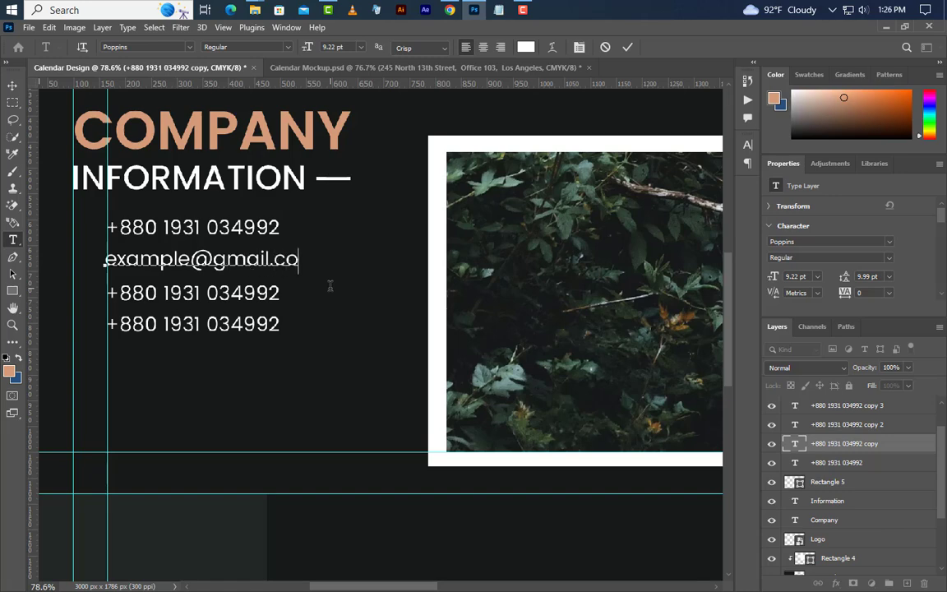
type("m")
key("ctrl+Return")
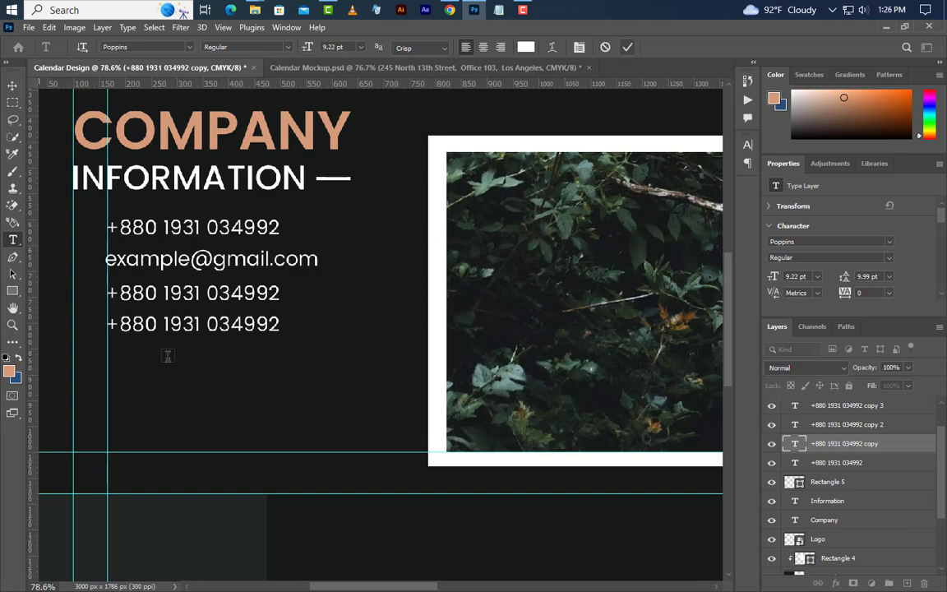
left_click_drag(105, 297, 298, 315)
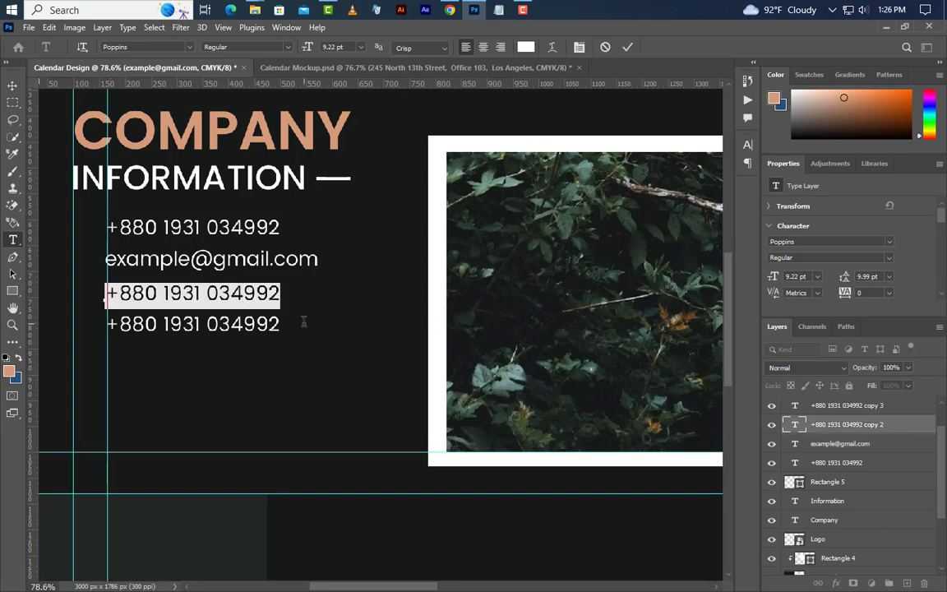
type("www")
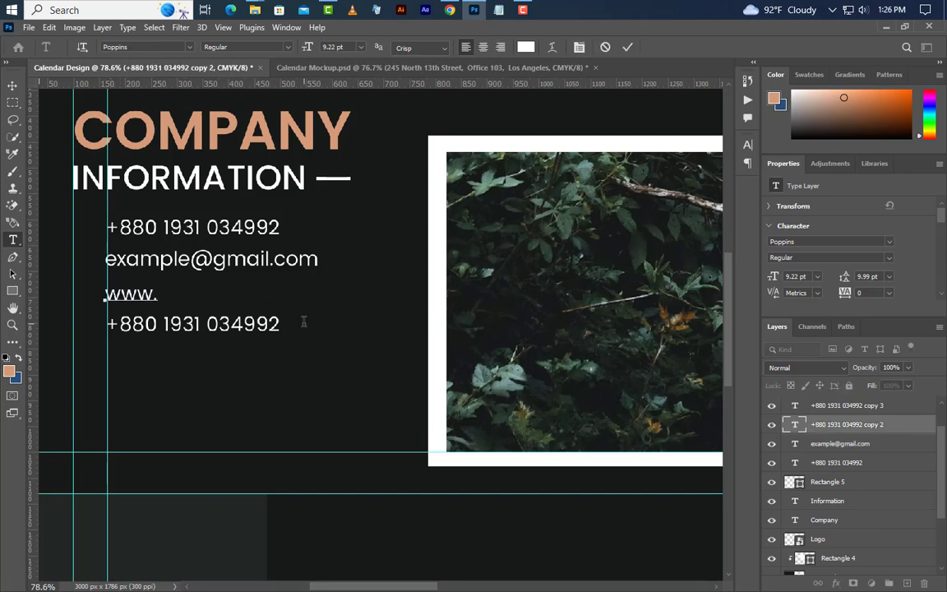
type(".graphicsfamily.com")
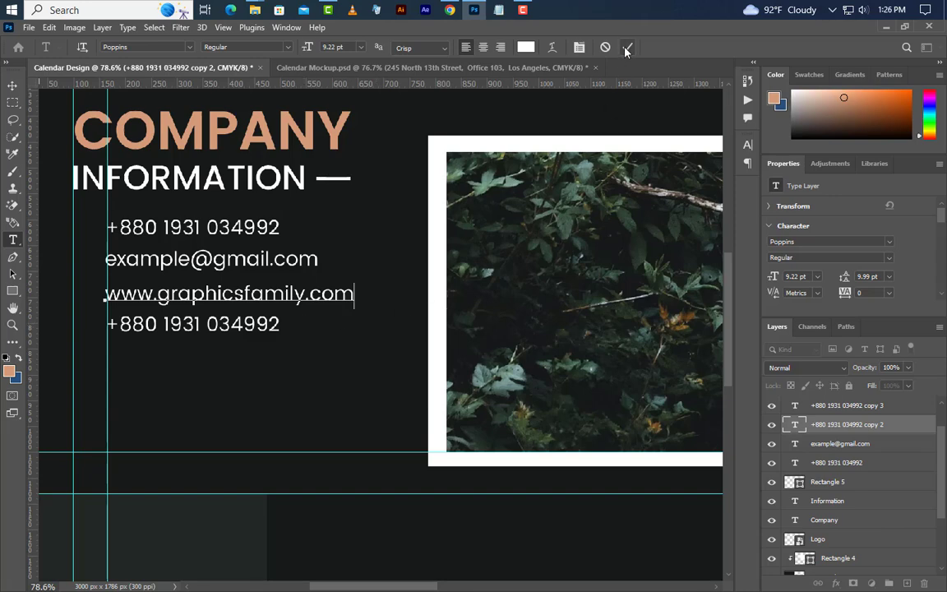
left_click(626, 47)
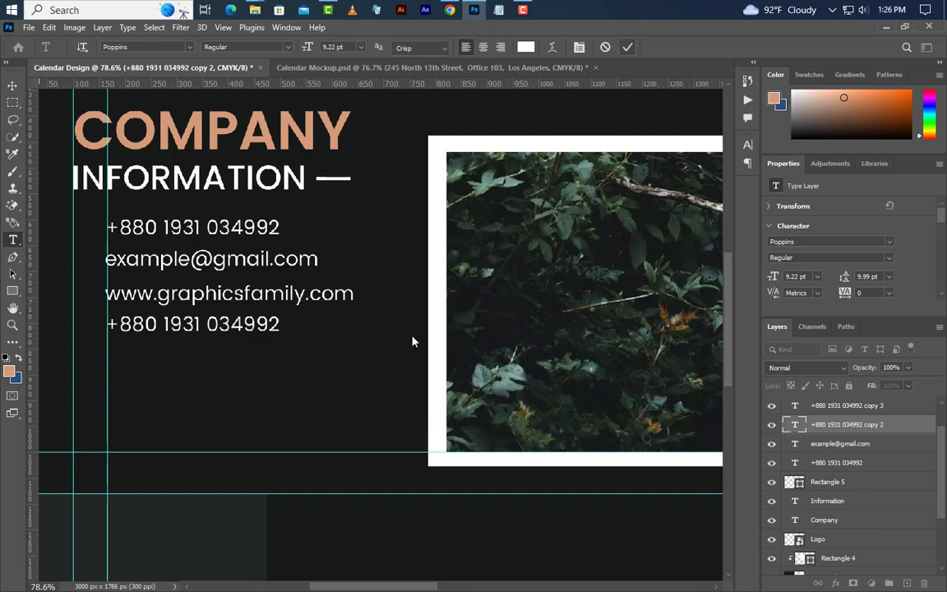
Step: Replace the fourth line with the pasted street address
left_click_drag(105, 324, 289, 336)
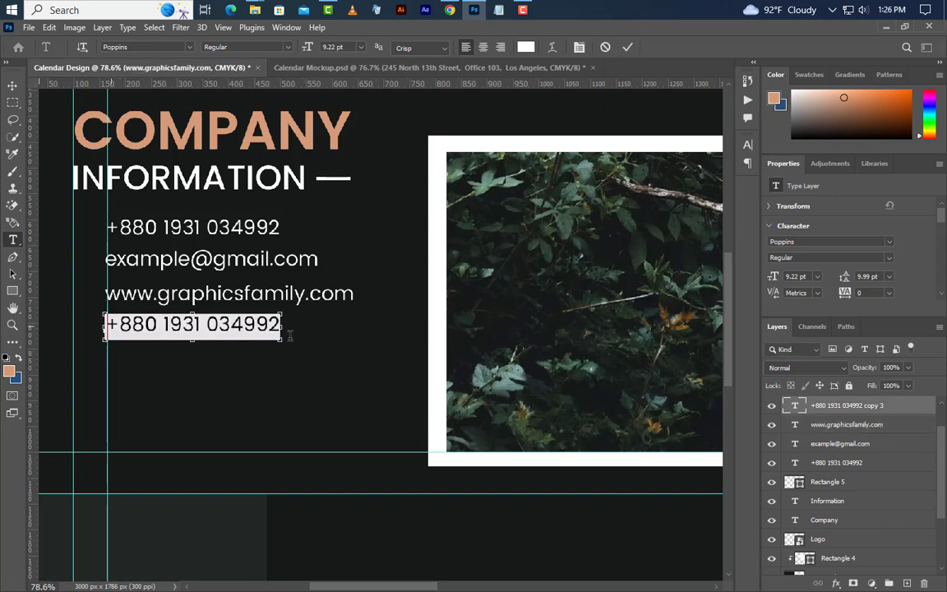
key("ctrl+v")
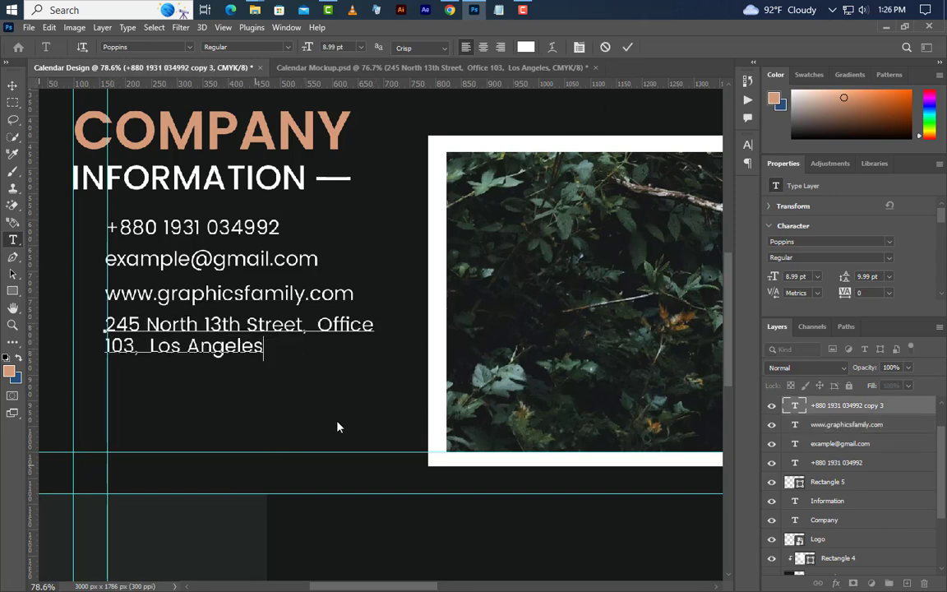
left_click(627, 48)
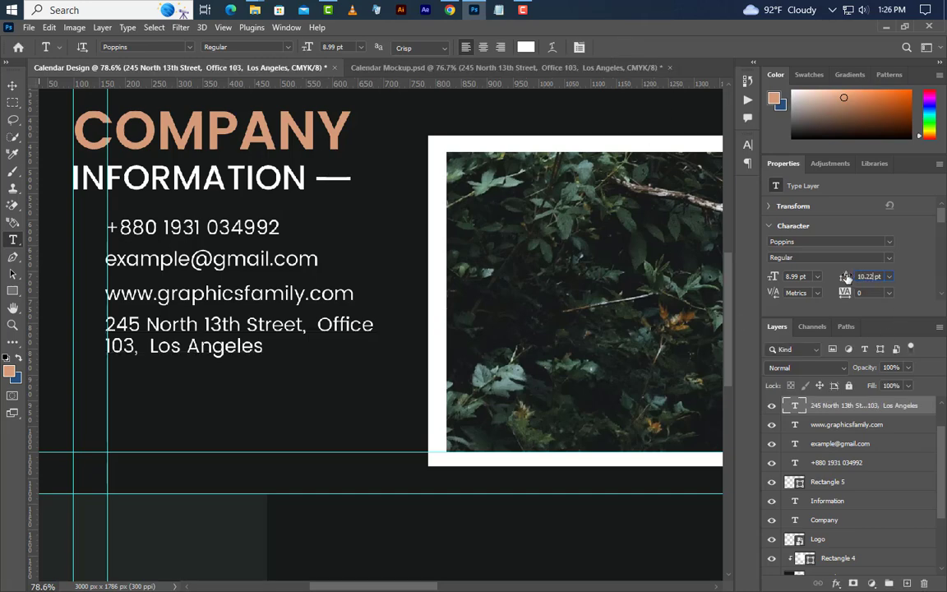
left_click(13, 86)
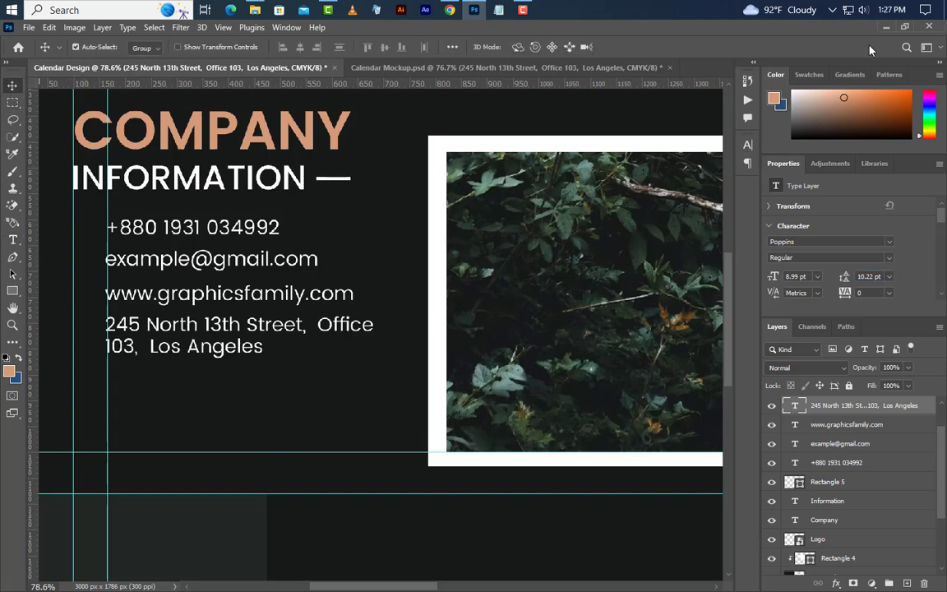
Step: Select the telephone, paper plane and globe icon files and drag them into the document
left_click(885, 29)
left_click(448, 115)
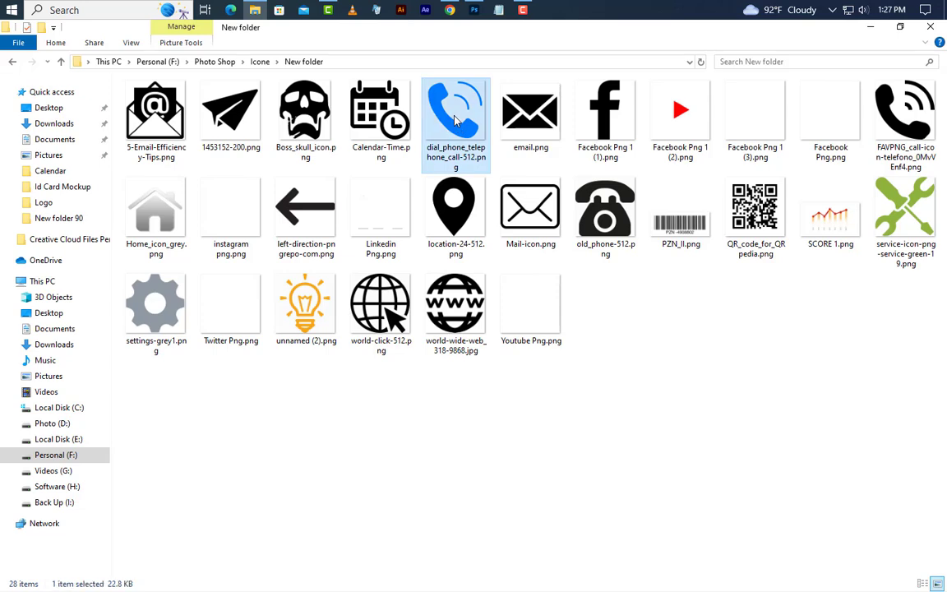
left_click(251, 151, "ctrl")
left_click(382, 333, "ctrl")
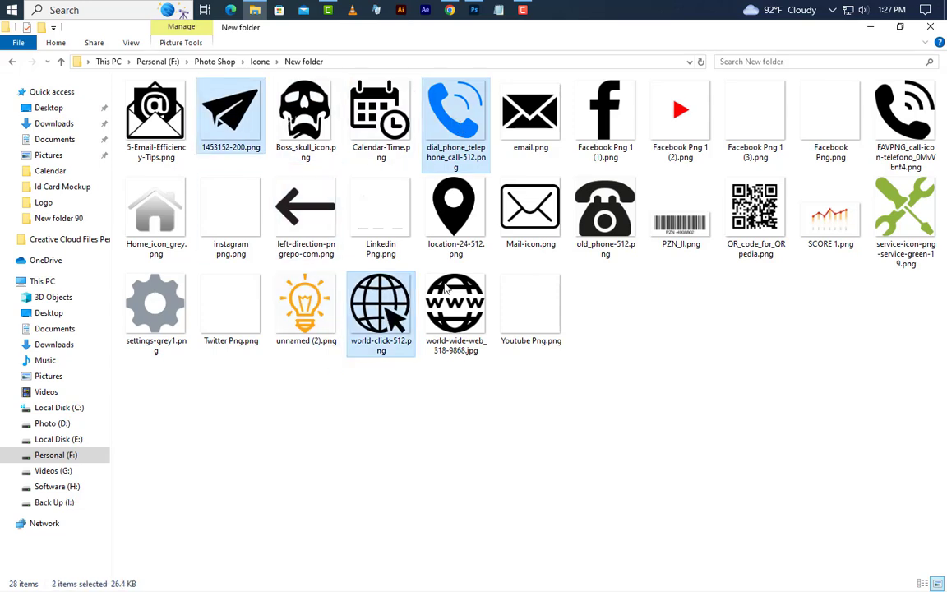
left_click_drag(444, 164, 360, 411)
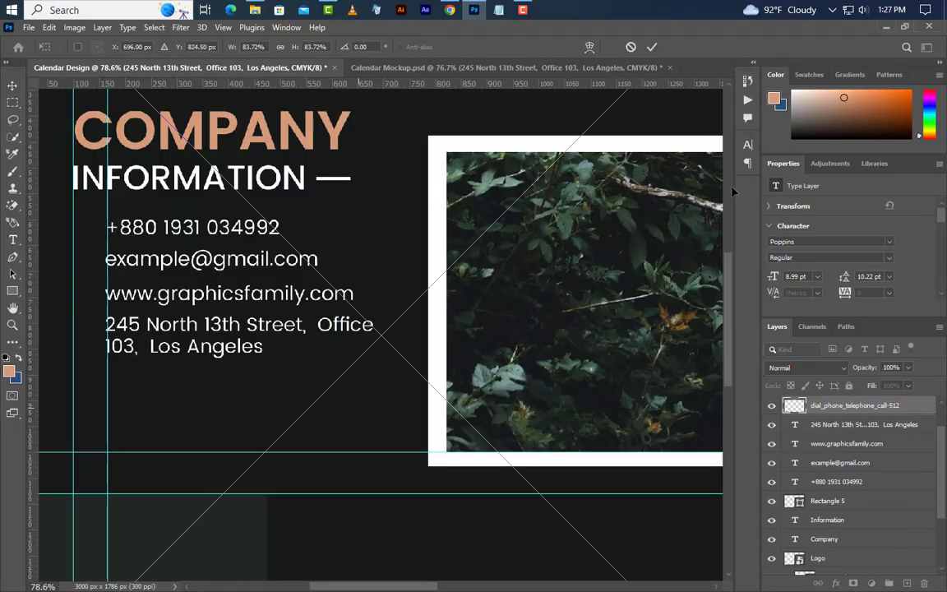
Step: Place the icons, group them, and give the group a peach Color Overlay
left_click(653, 46)
left_click(653, 46)
left_click(652, 47)
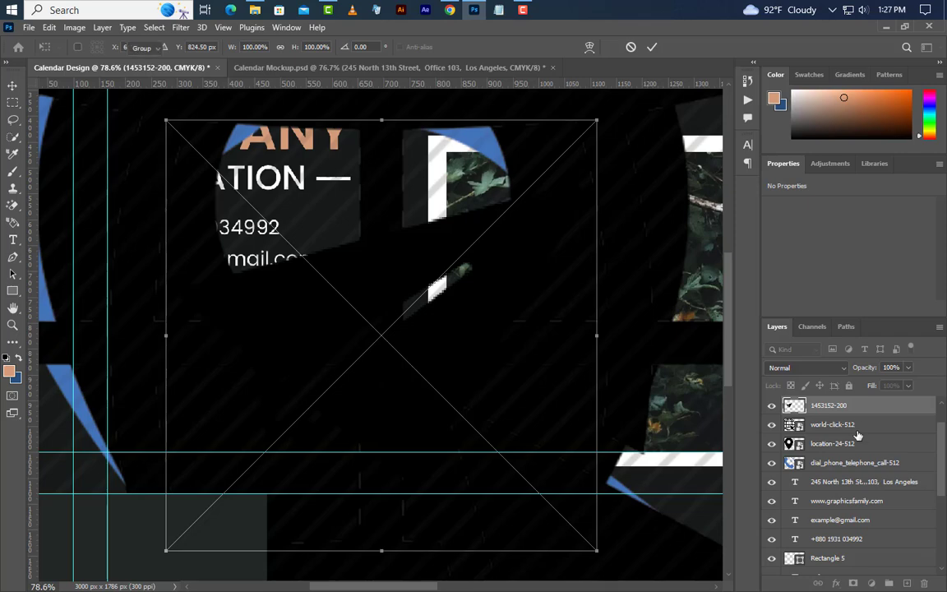
key("Return")
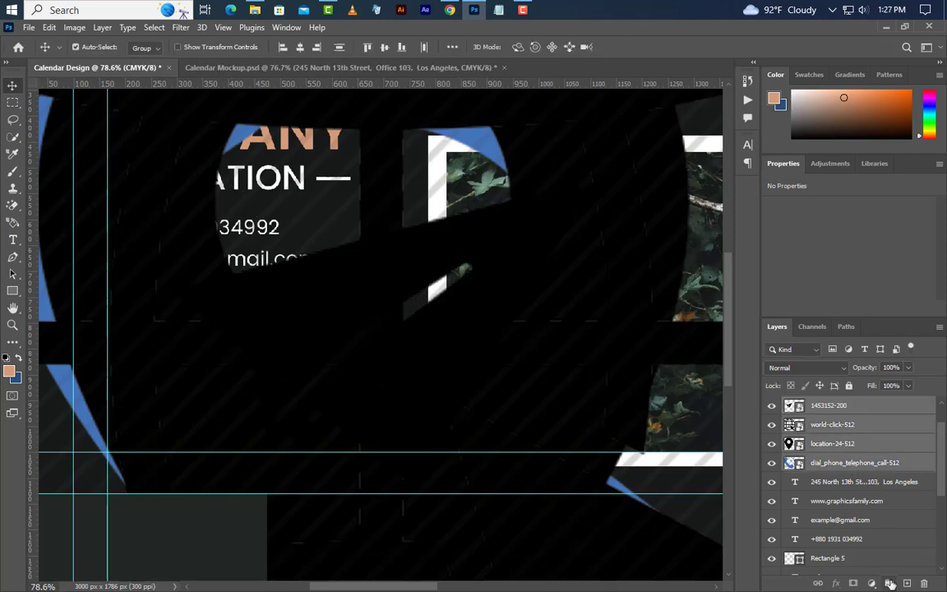
left_click(891, 583)
double_click(890, 411)
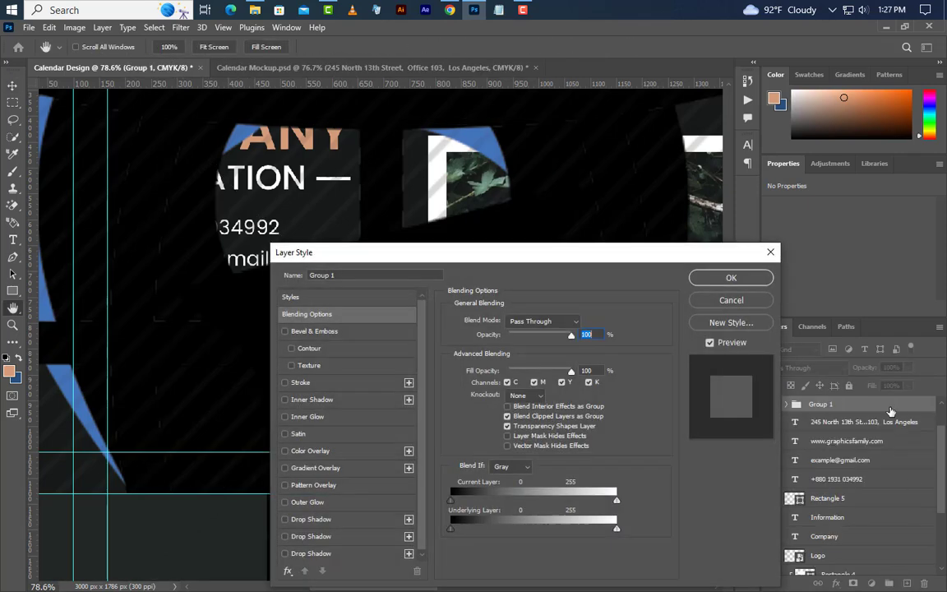
left_click(354, 451)
left_click(742, 282)
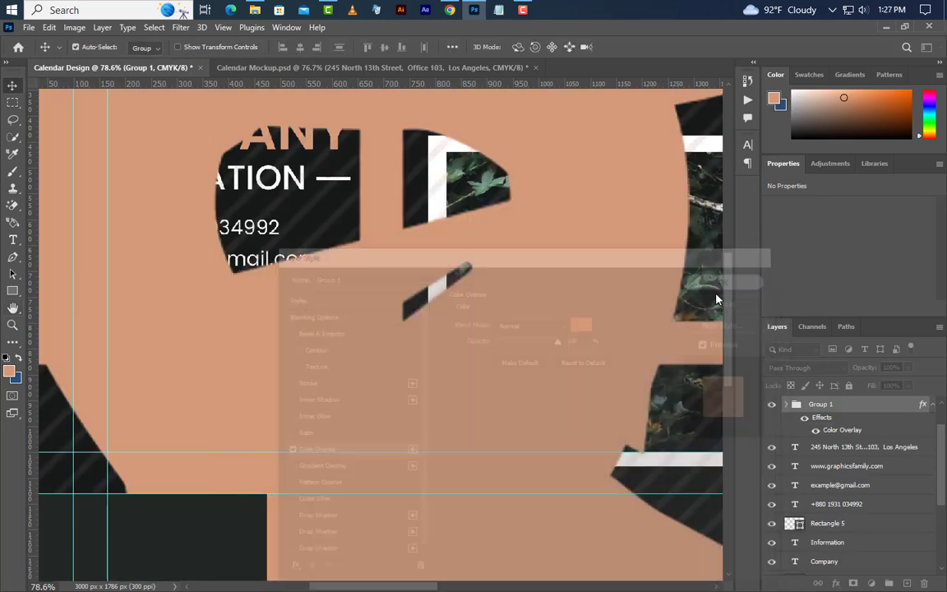
Step: Shrink the icon group down to a small size with Free Transform
left_click(49, 27)
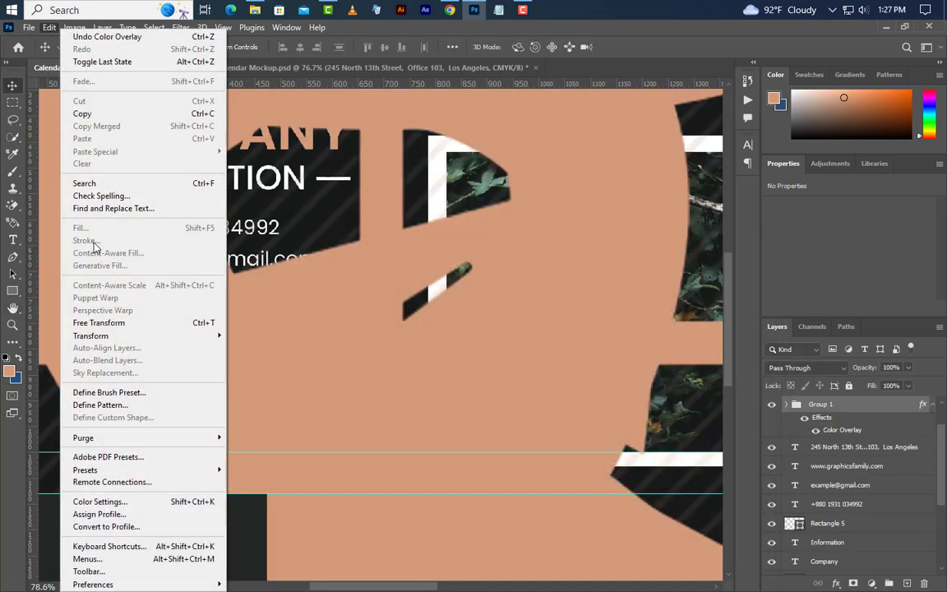
left_click(97, 322)
scroll(252, 311, "down", 3)
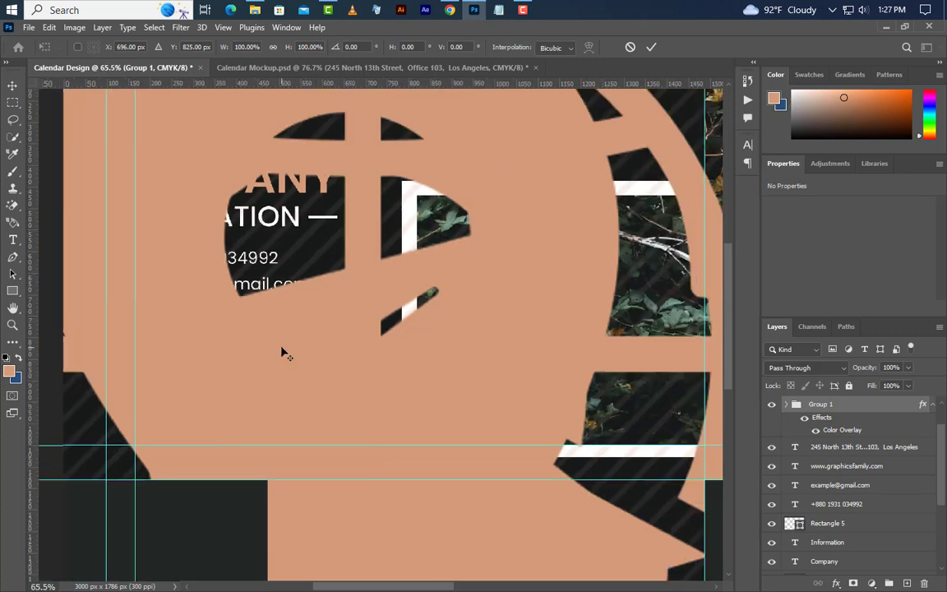
left_click_drag(666, 347, 154, 273)
Step: Commit the smaller icons and delete their group while keeping the icon layers
left_click(651, 47)
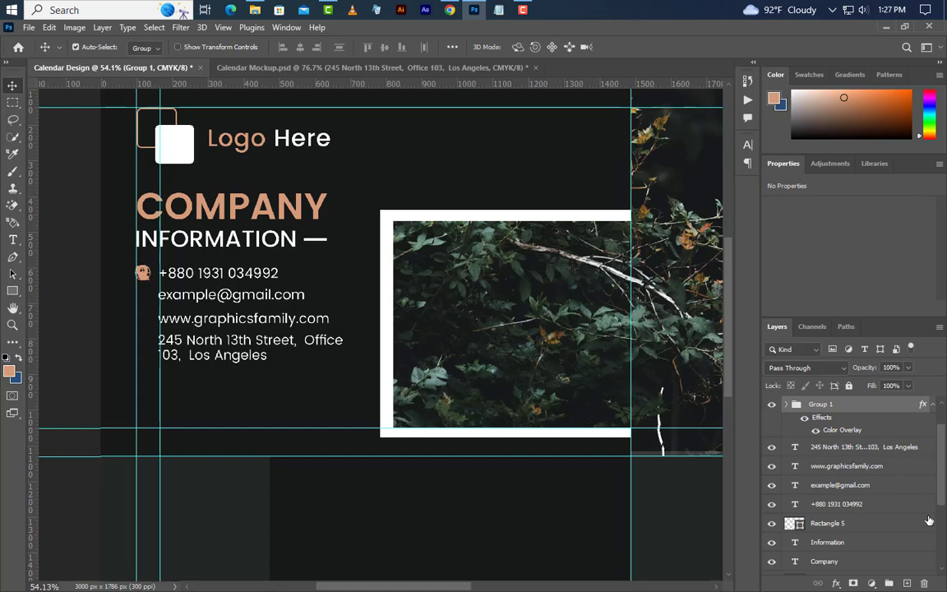
left_click(924, 583)
left_click(514, 241)
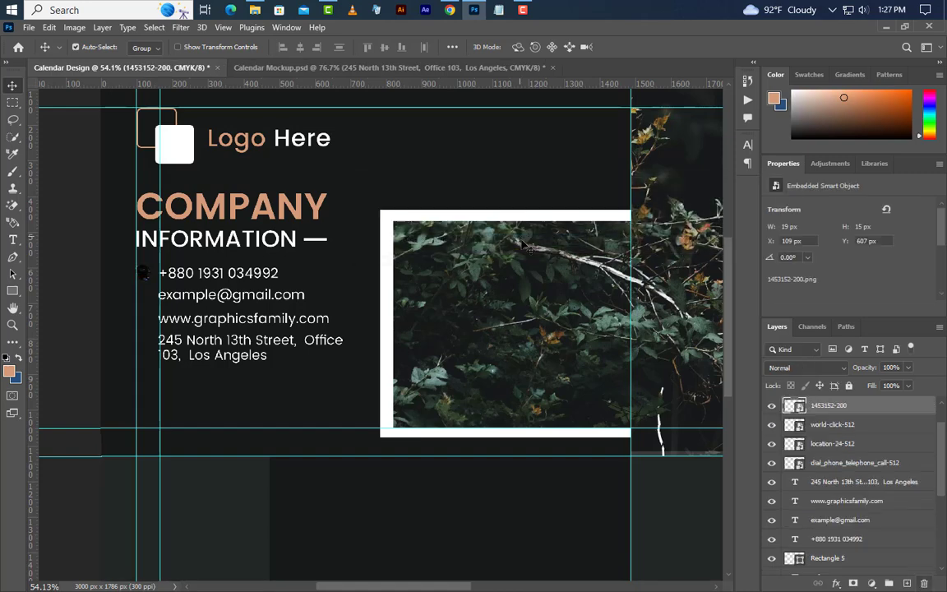
Step: Vertically centre the e-mail, phone and location icons on their matching text lines
left_click(797, 501, "ctrl")
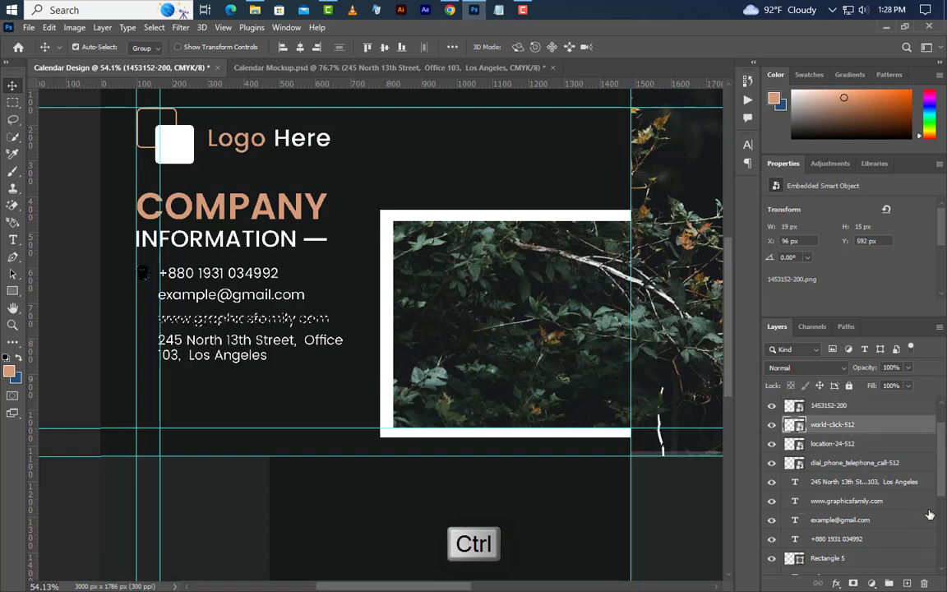
left_click(851, 433)
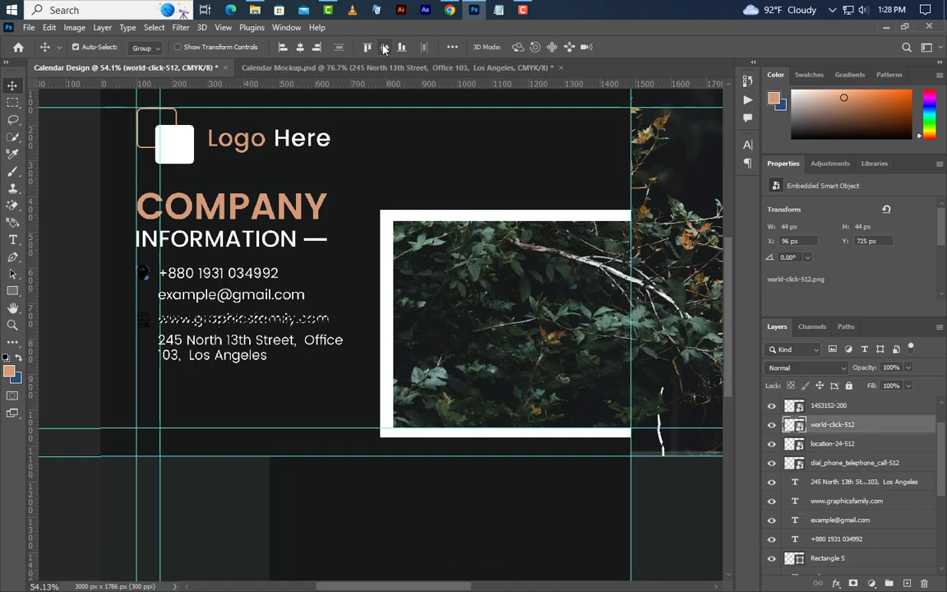
left_click(795, 522, "ctrl")
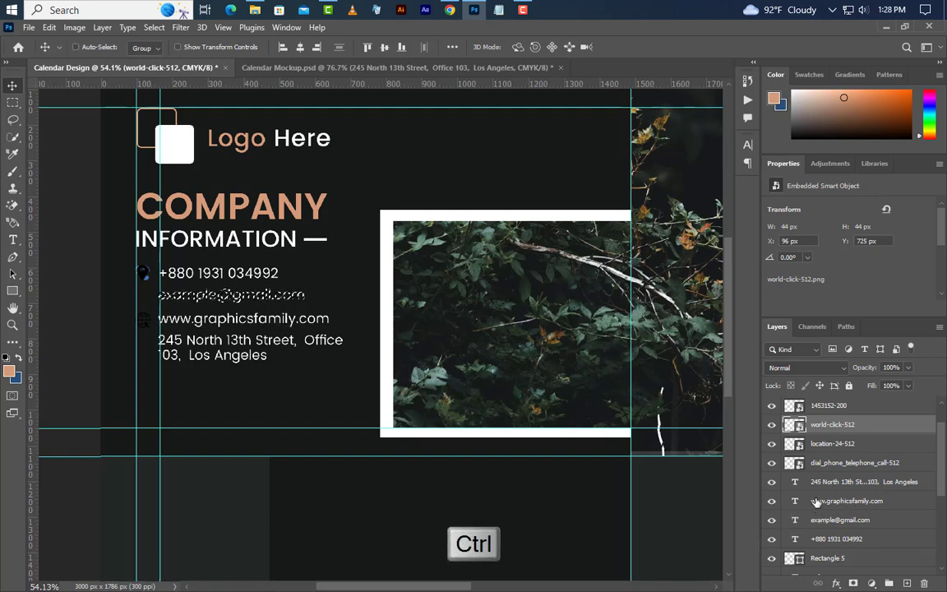
left_click(826, 405)
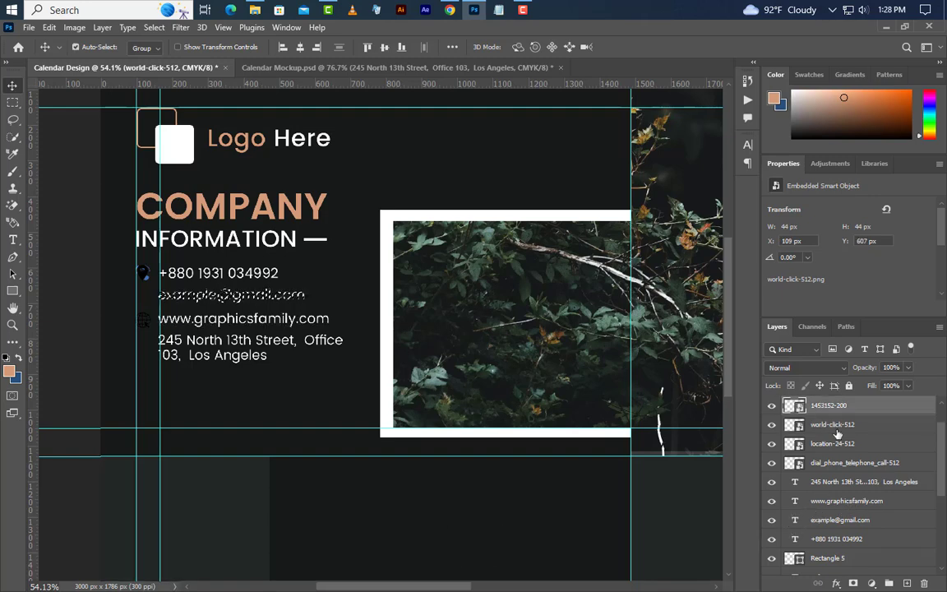
left_click(385, 47)
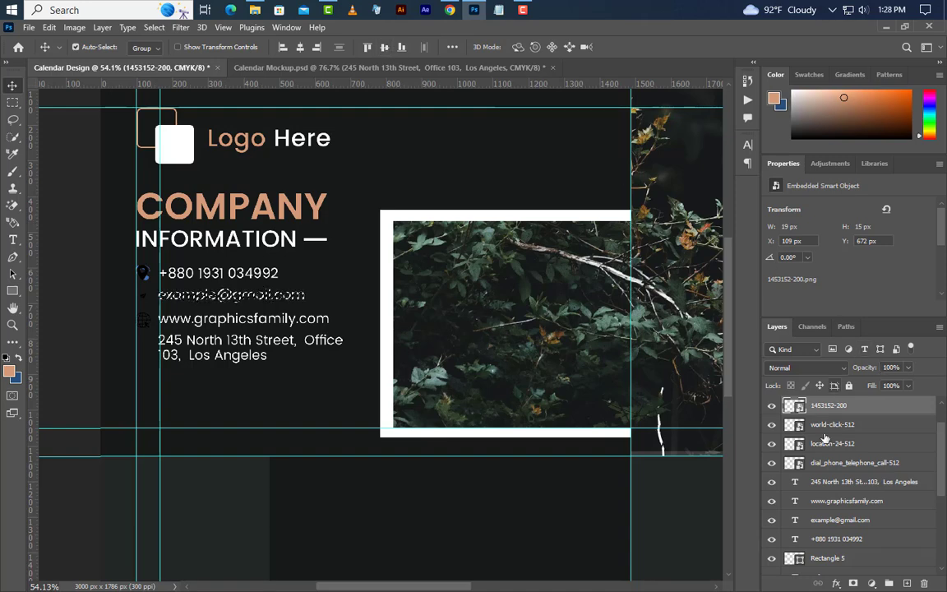
left_click(795, 540, "ctrl")
left_click(834, 464)
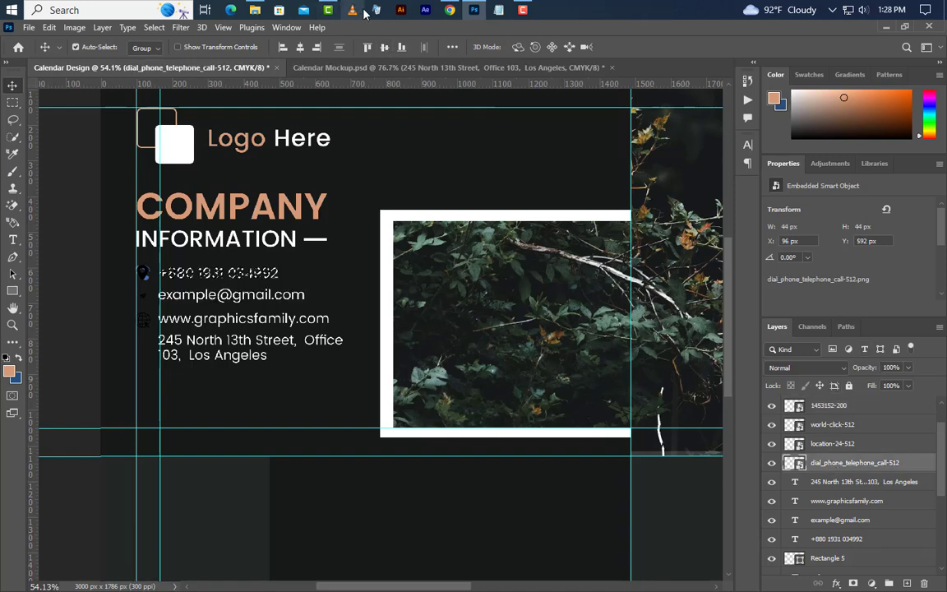
left_click(384, 48)
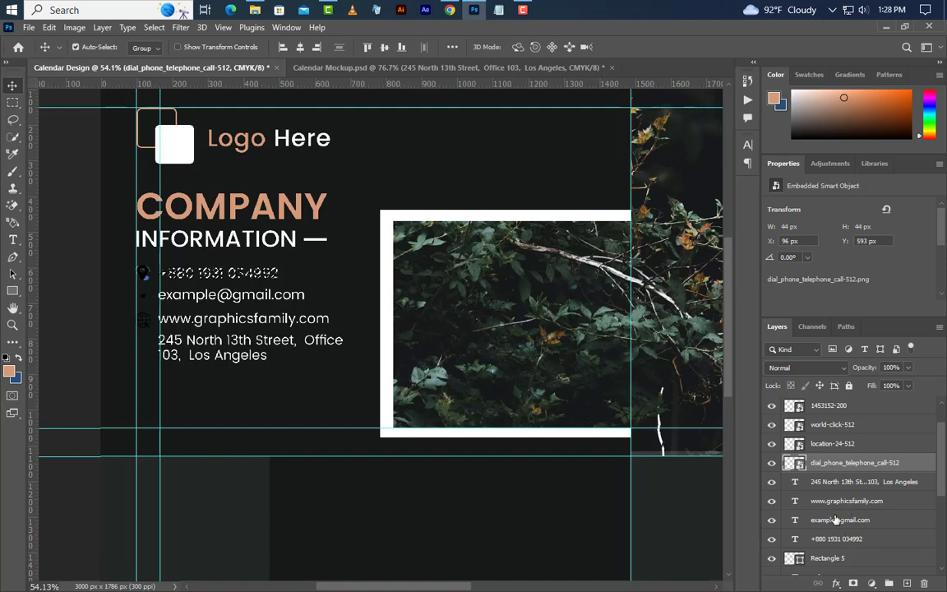
left_click(795, 481, "ctrl")
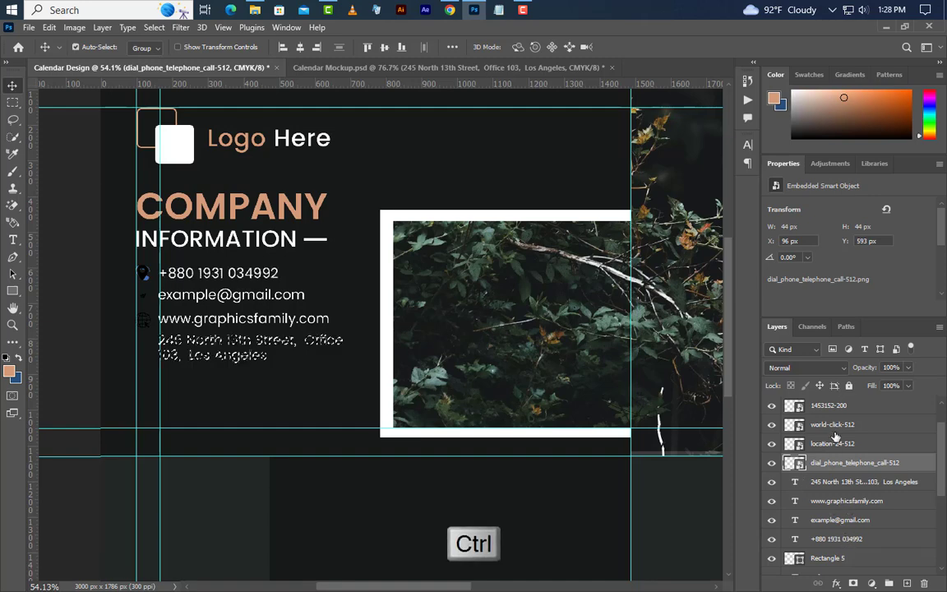
left_click(832, 444)
left_click(401, 49)
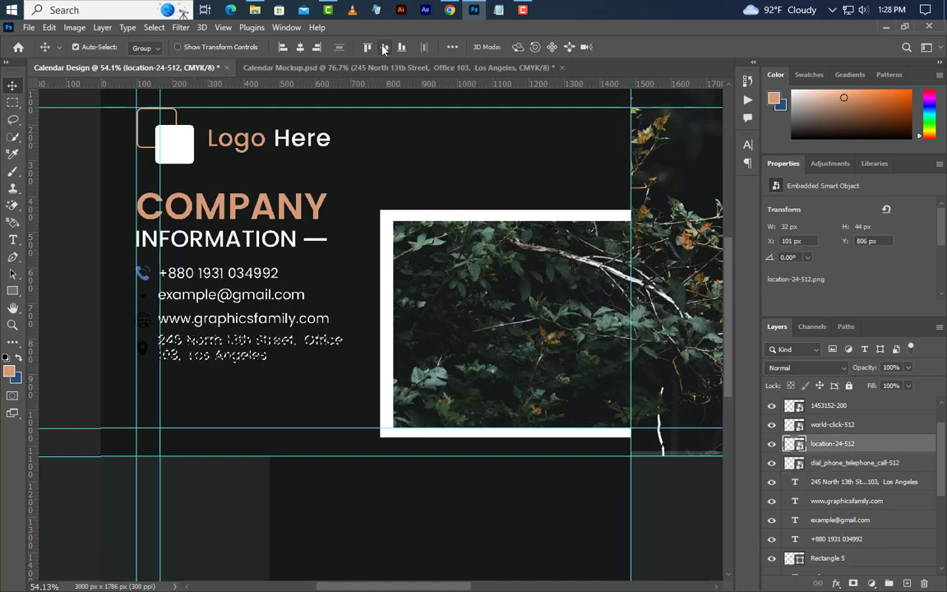
Step: Deselect and regroup the four icon layers as Group 1
left_click(154, 29)
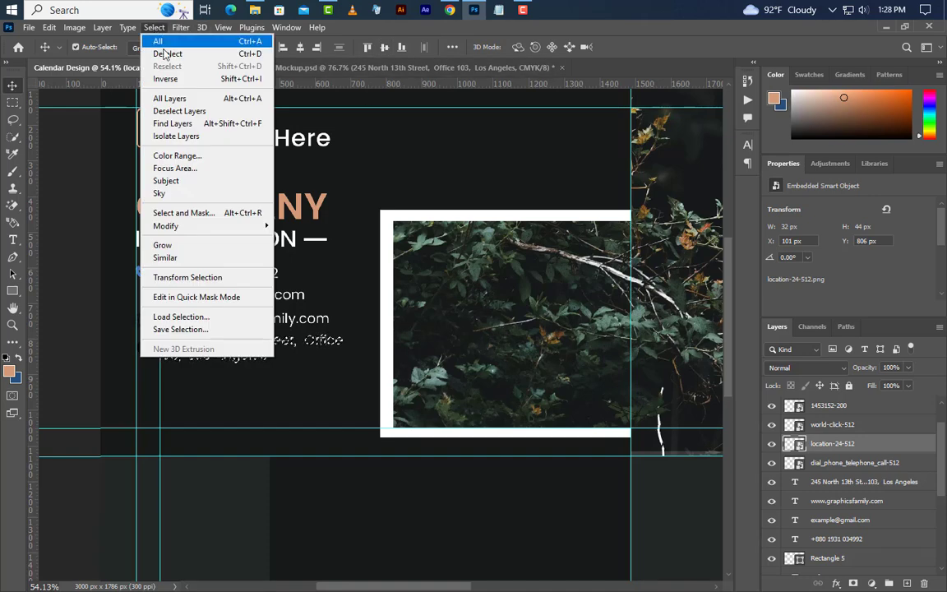
left_click(165, 52)
left_click(859, 463, "ctrl")
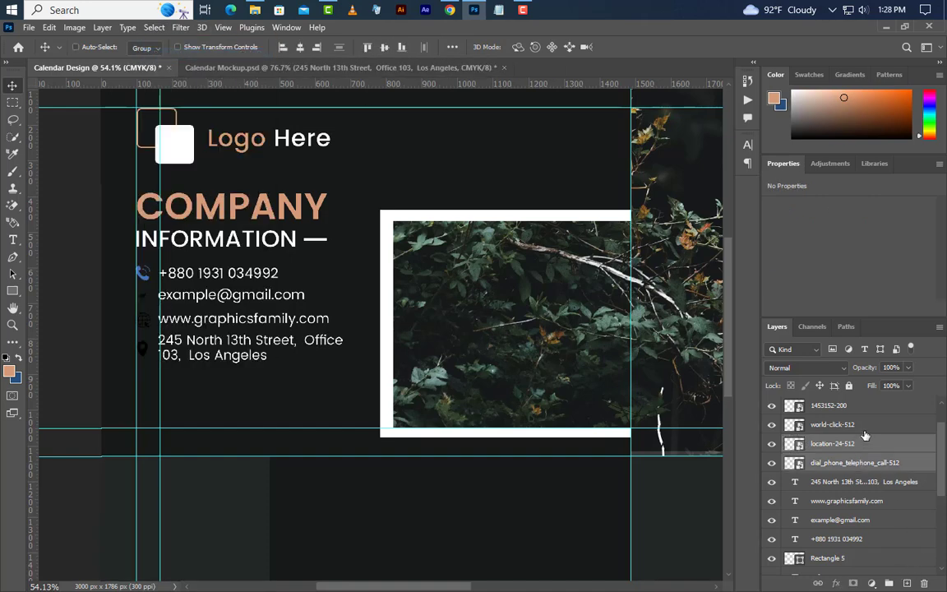
left_click(864, 425, "ctrl")
left_click(867, 406, "ctrl")
left_click(891, 582)
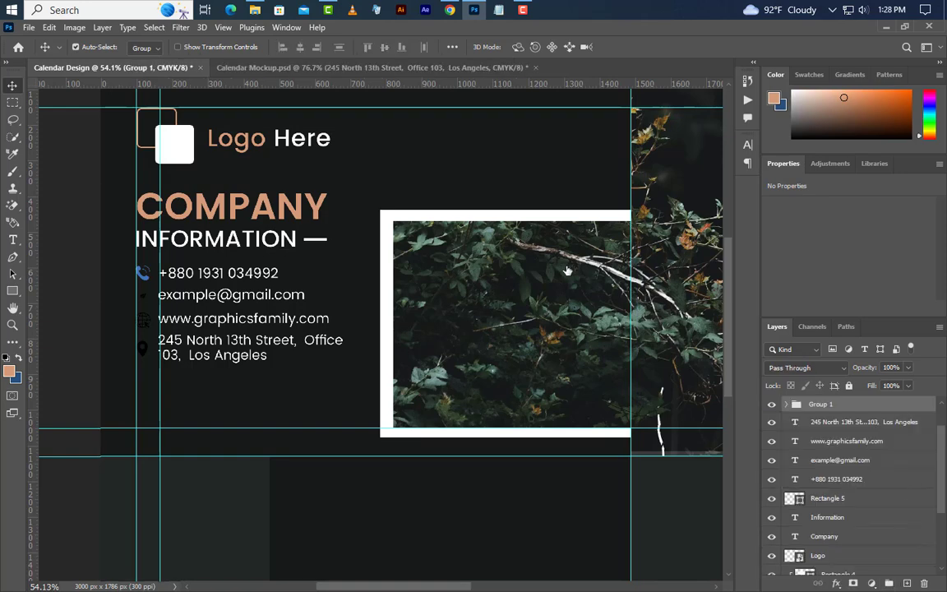
Step: Apply a peach Color Overlay to icon Group 1
left_click(339, 453)
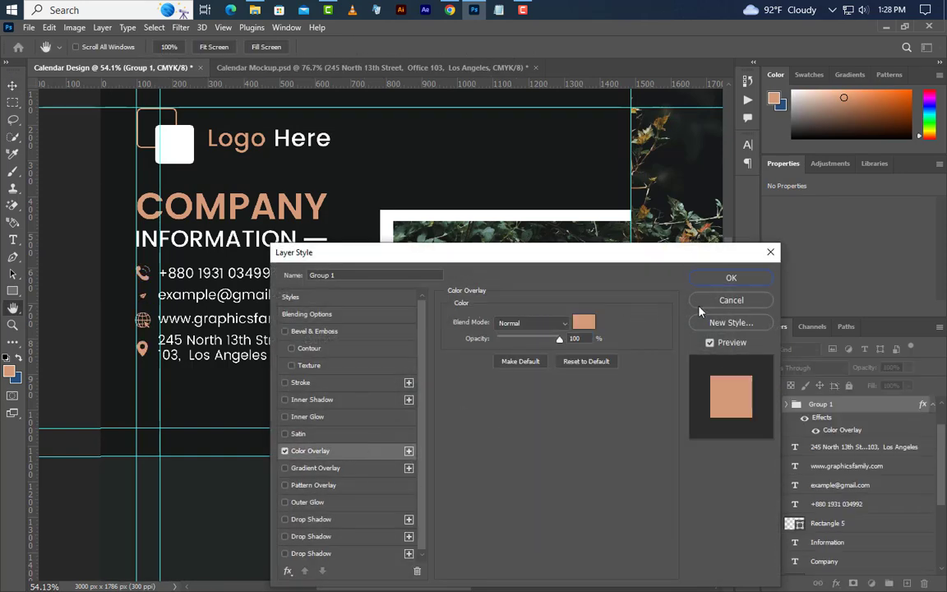
left_click(731, 278)
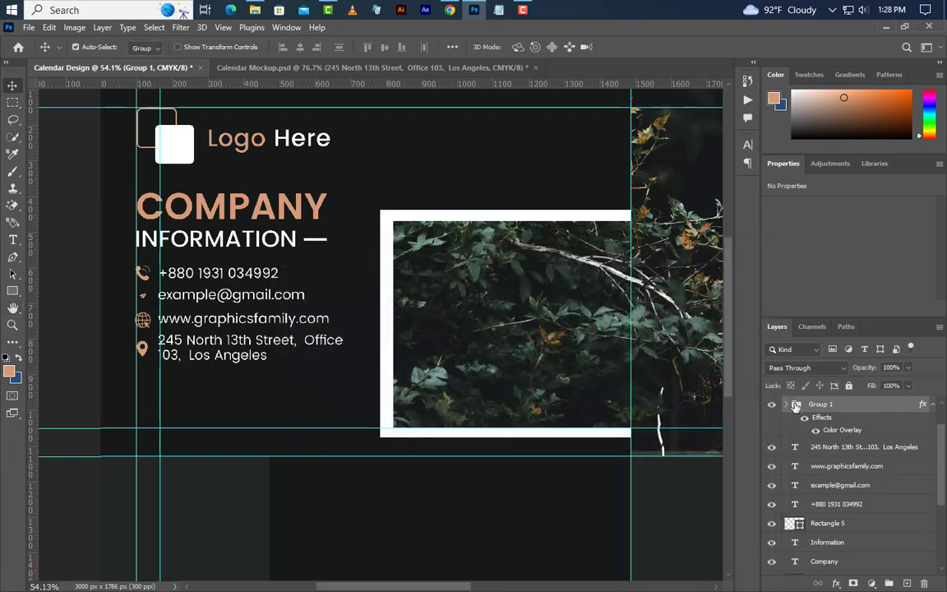
left_click(787, 404)
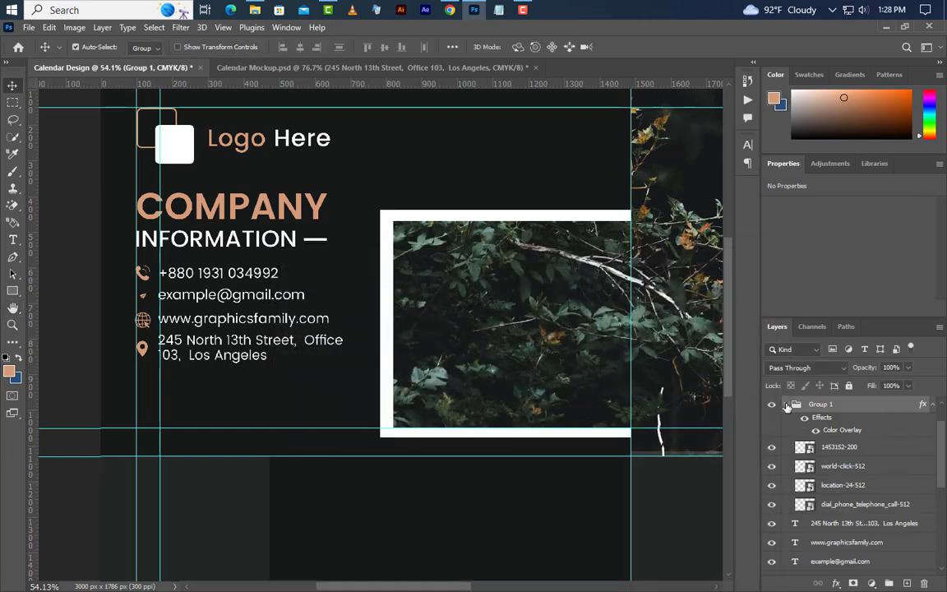
left_click(846, 448)
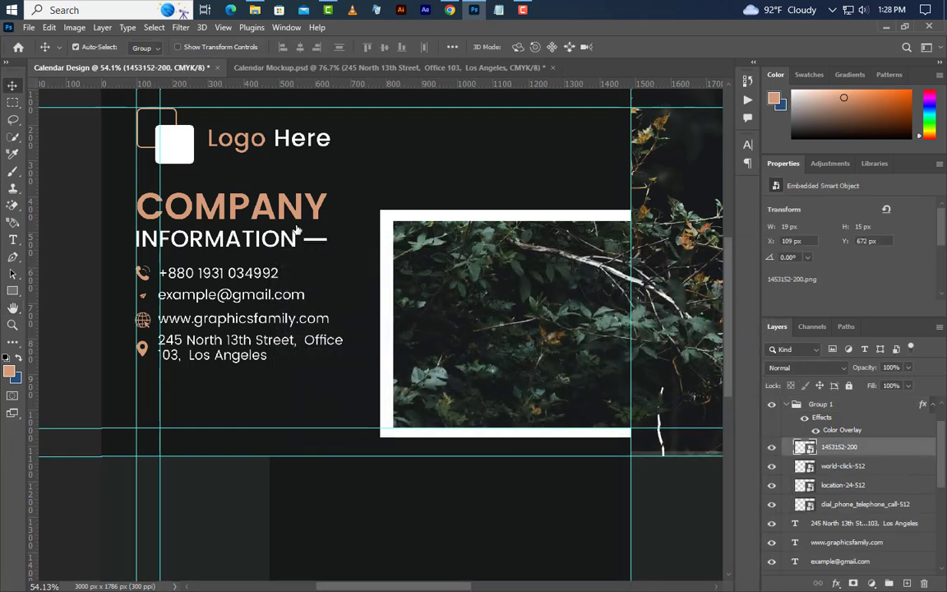
left_click(48, 26)
left_click(90, 321)
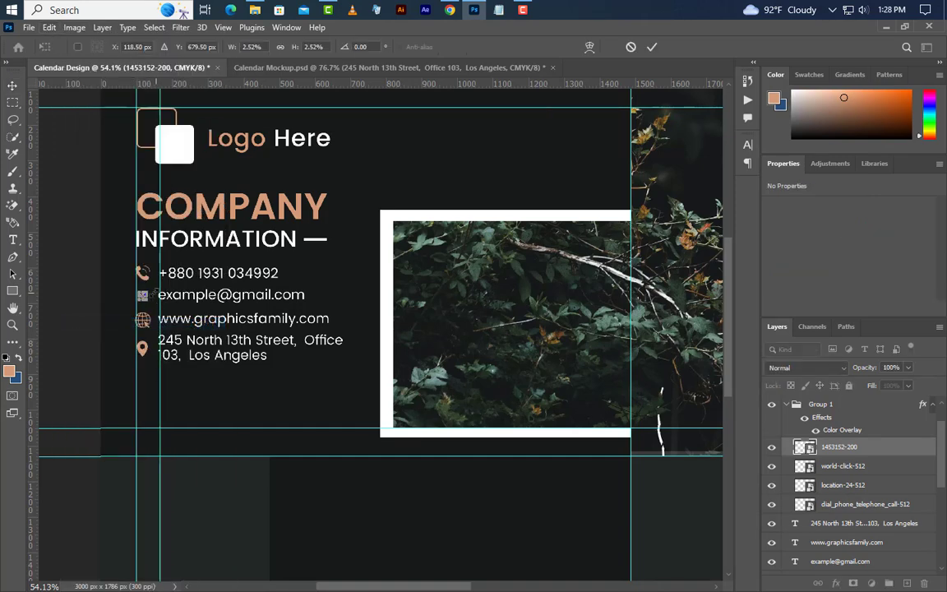
left_click_drag(149, 295, 131, 309)
scroll(154, 294, "up", 2)
left_click(652, 47)
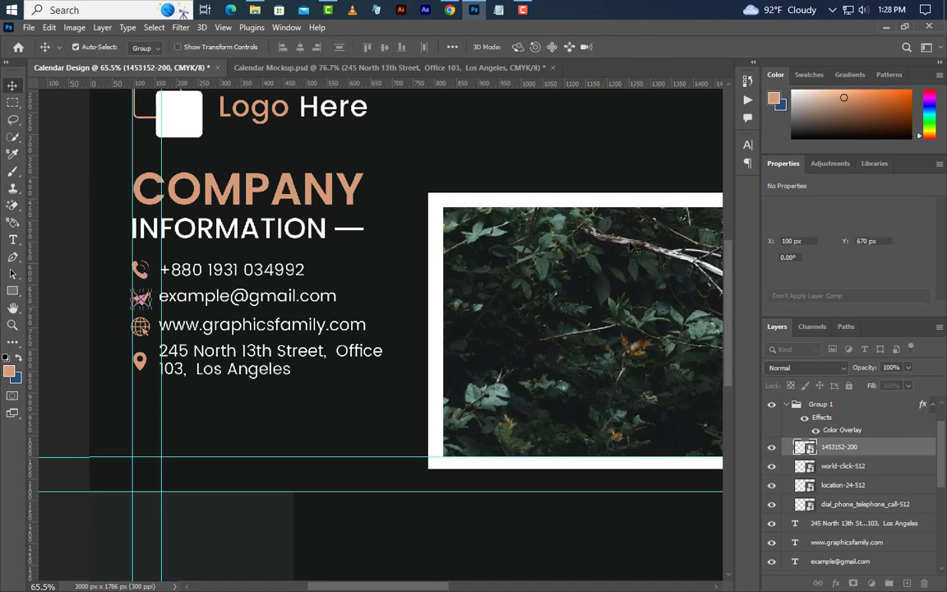
scroll(394, 292, "down", 2)
Step: Draw a bar at the panel's lower left, 120 px tall with 60 px rounded corners
left_click(12, 293)
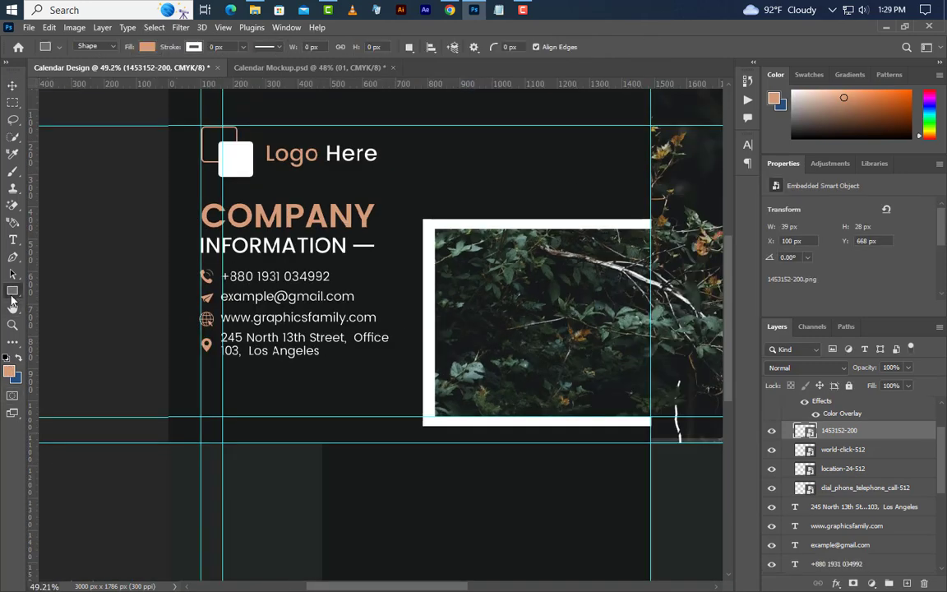
left_click_drag(148, 428, 401, 385)
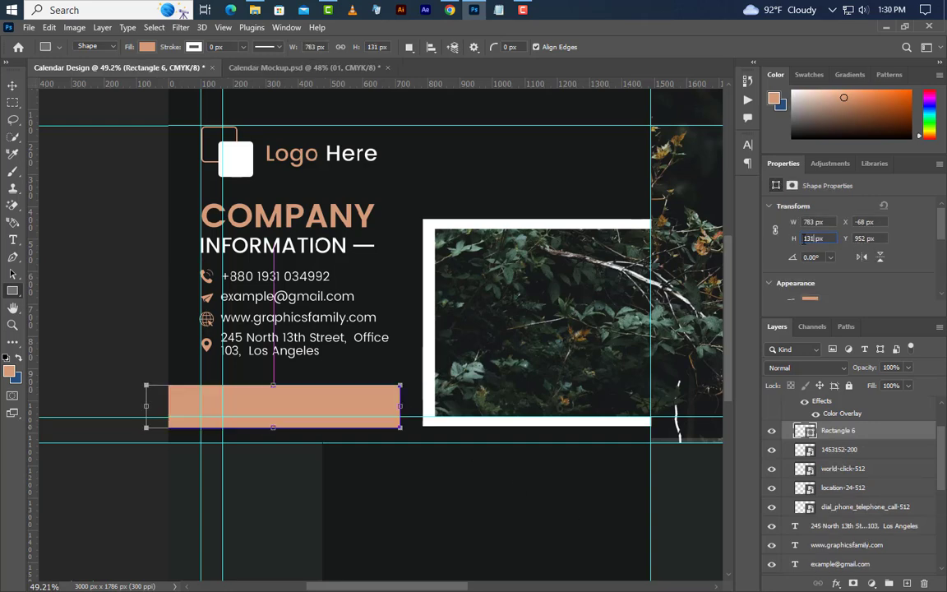
left_click_drag(805, 240, 791, 243)
type("120")
key("Return")
scroll(797, 240, "down", 3)
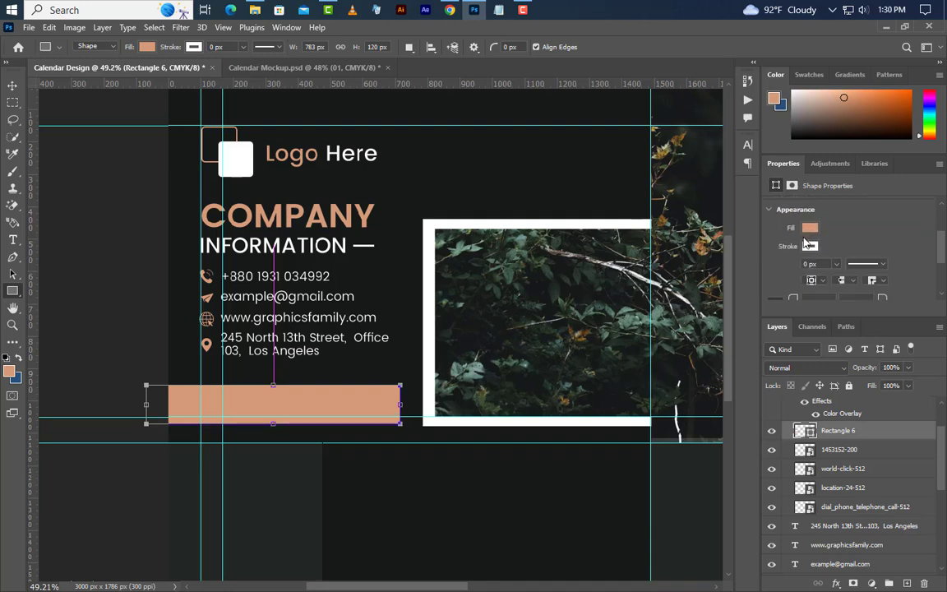
scroll(806, 242, "down", 2)
left_click_drag(792, 257, 944, 267)
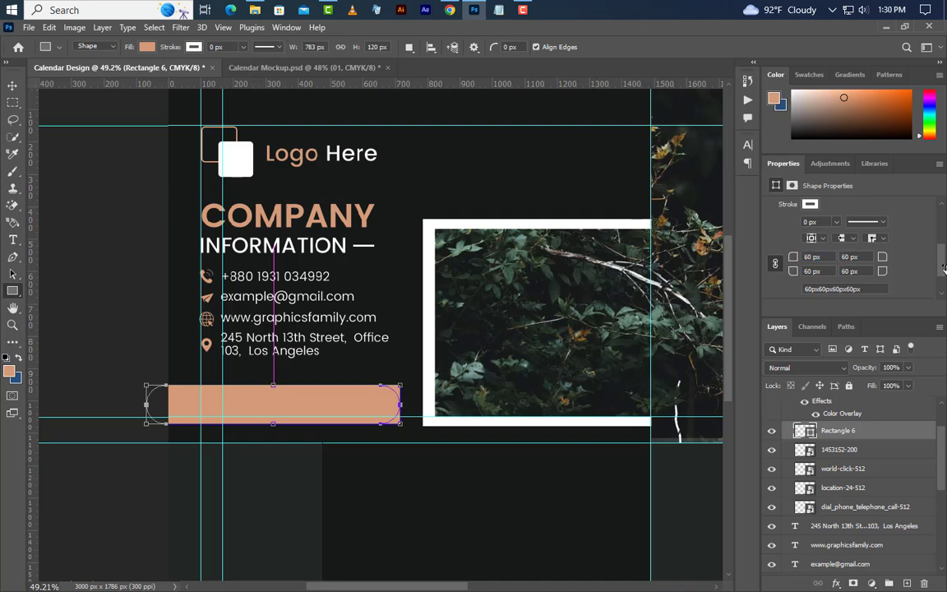
Step: Fill the bar dark #2c3432 and drag Rectangle 6 out of Group 1
double_click(804, 430)
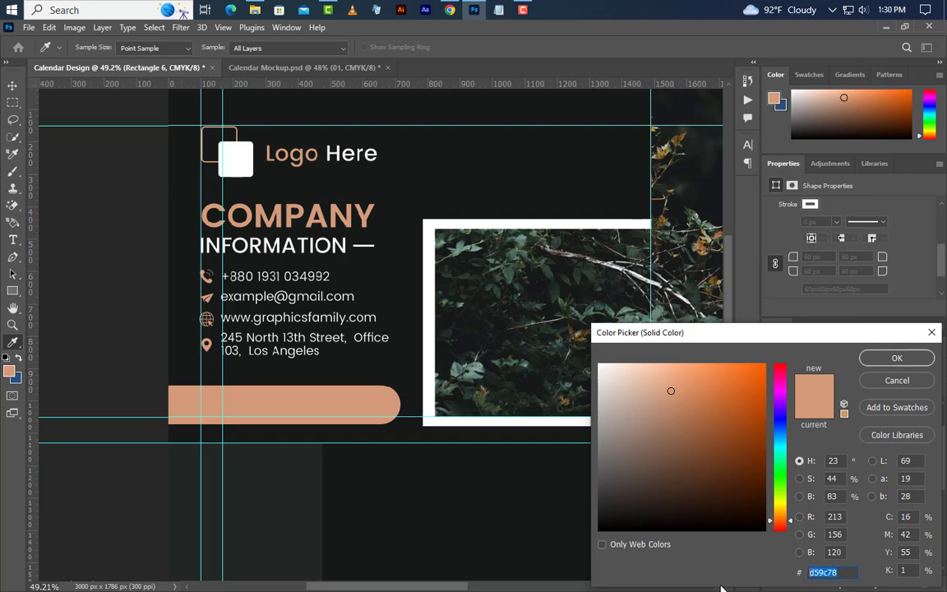
type("2c3432")
left_click(905, 362)
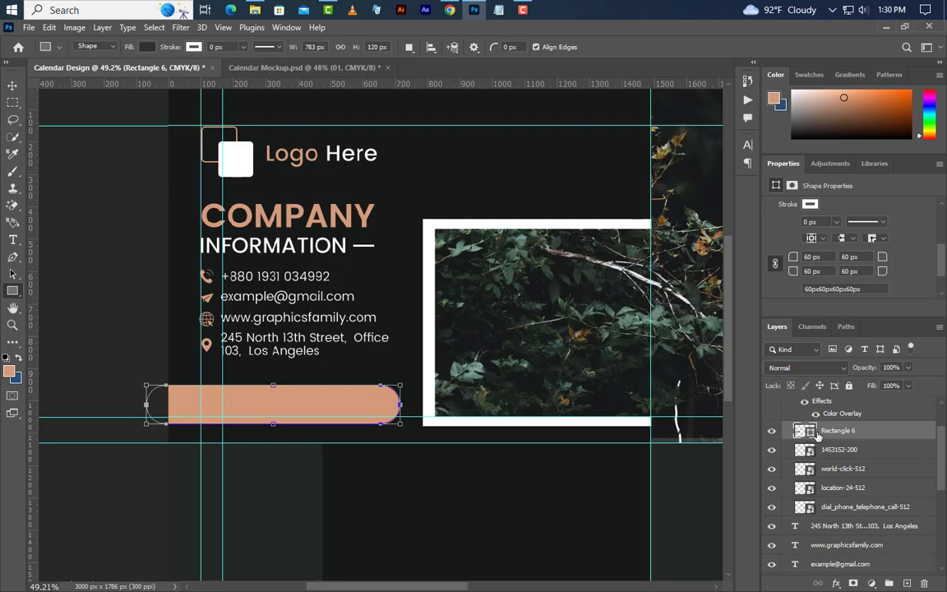
left_click_drag(836, 431, 757, 362)
Step: Type a '01' label on the pill and nudge it slightly down
left_click(12, 239)
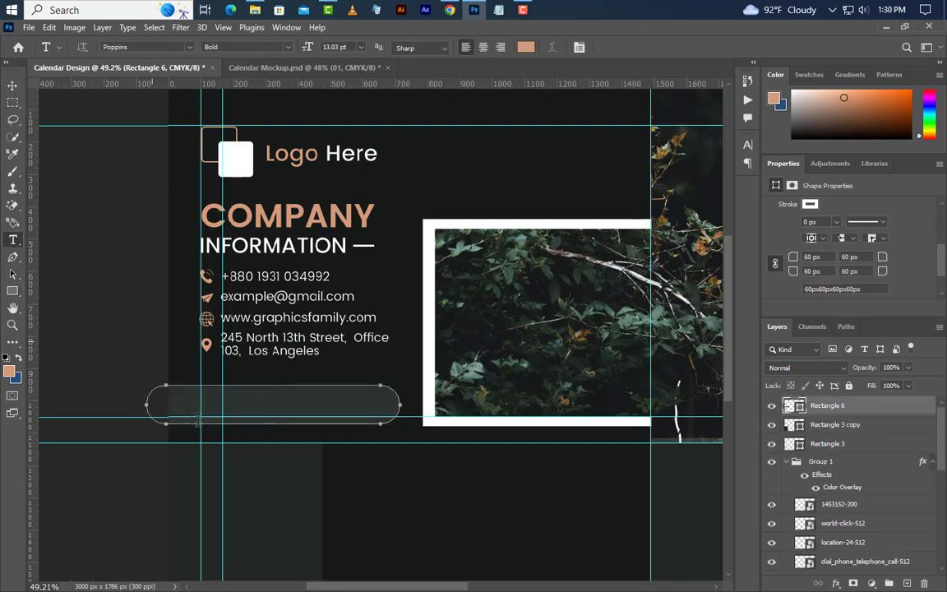
left_click(204, 413)
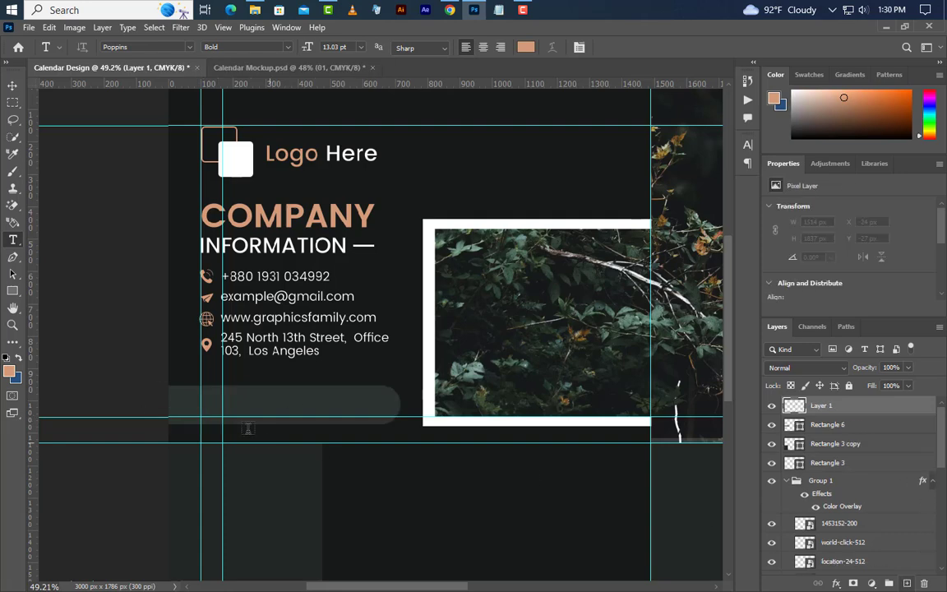
type("01")
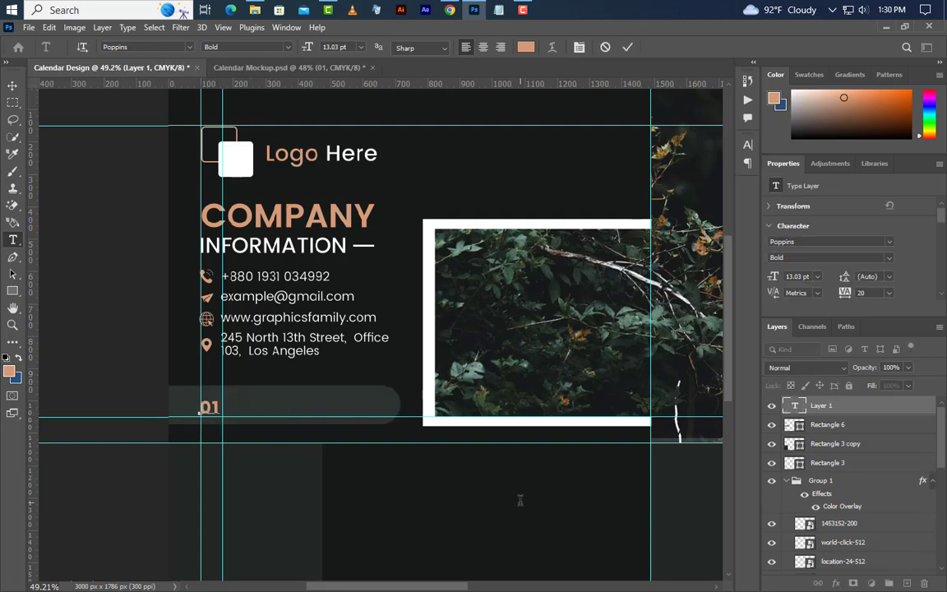
left_click(624, 46)
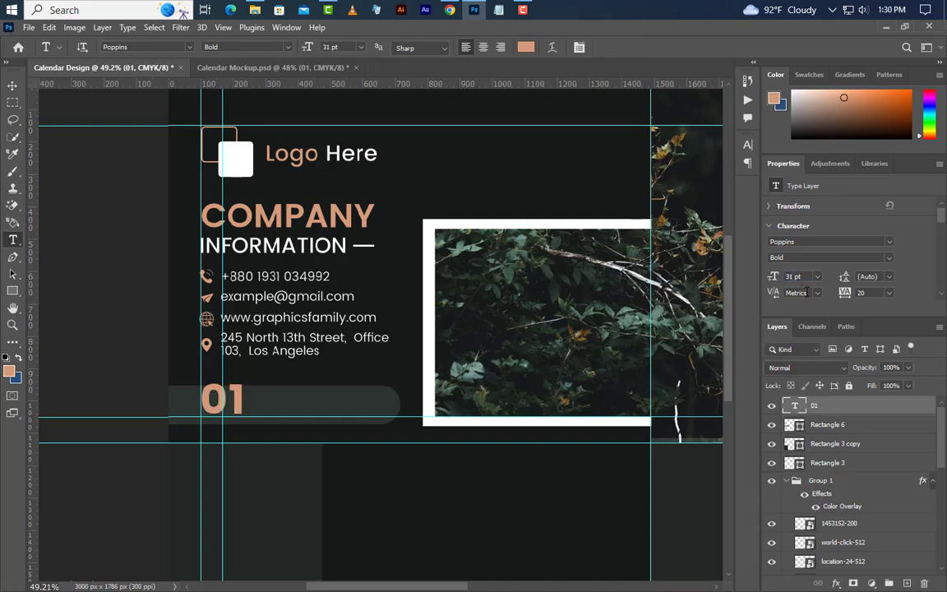
left_click(13, 91)
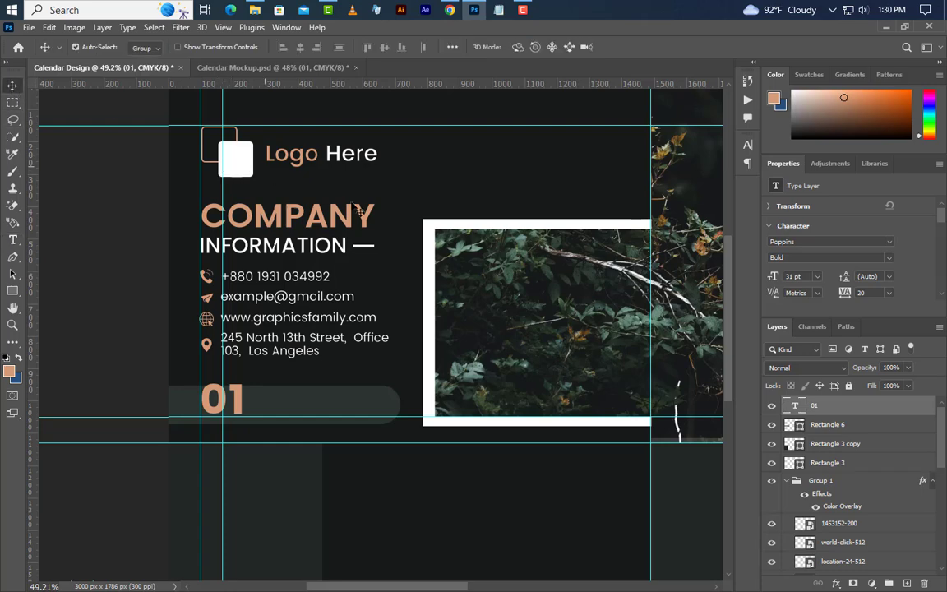
key("Down")
key("Down")
key("Down")
key("Down")
key("Down")
key("Down")
key("Down")
key("Down")
key("Down")
key("Down")
key("Down")
key("Down")
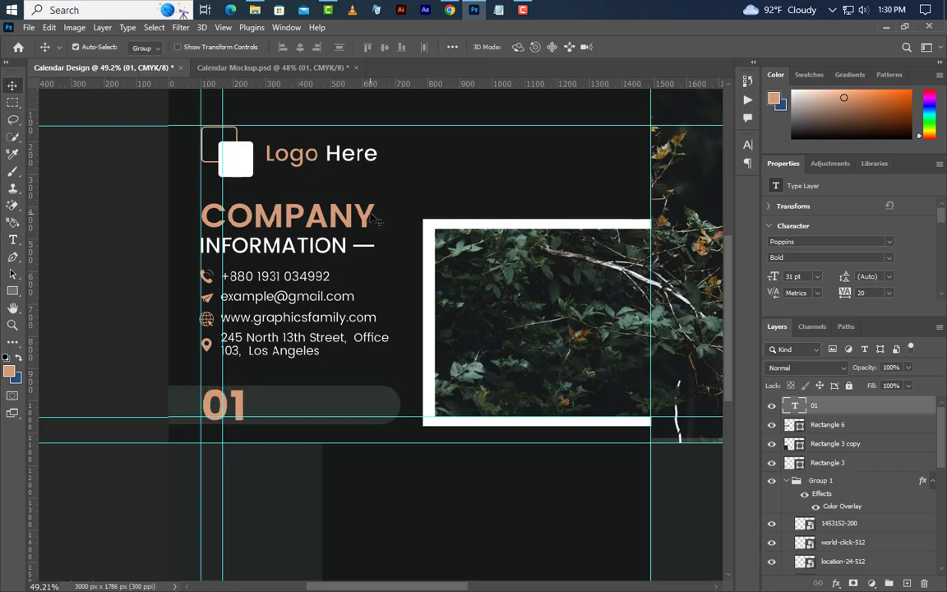
Step: Add 'JANUARY' to the right of 01 at 19 pt SemiBold
left_click(12, 239)
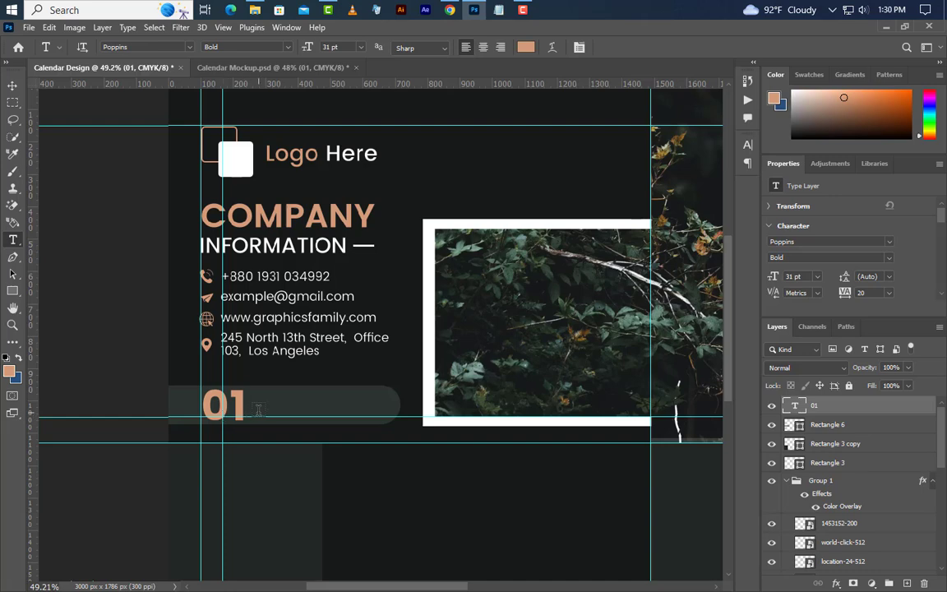
left_click(258, 413)
type("JA")
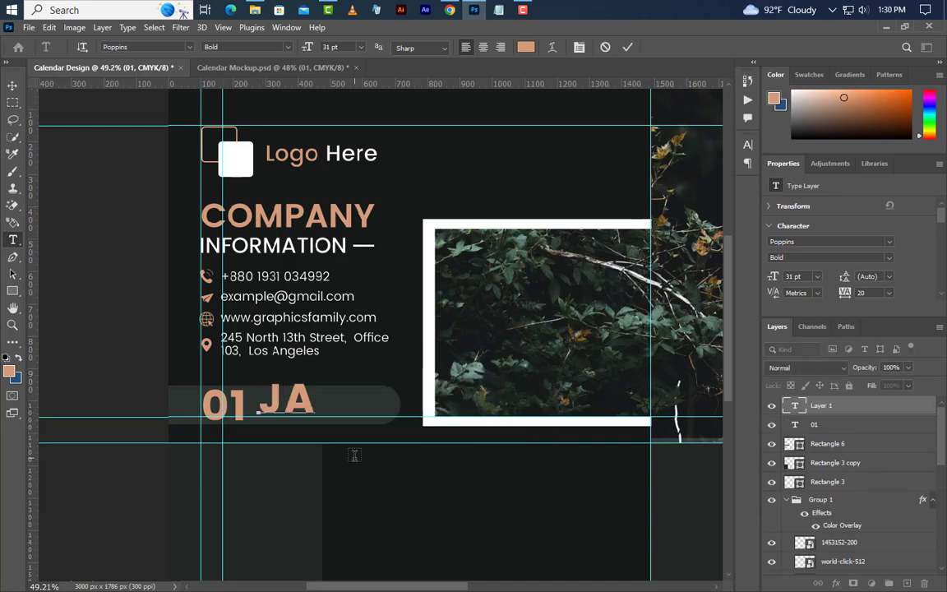
type("NUARY")
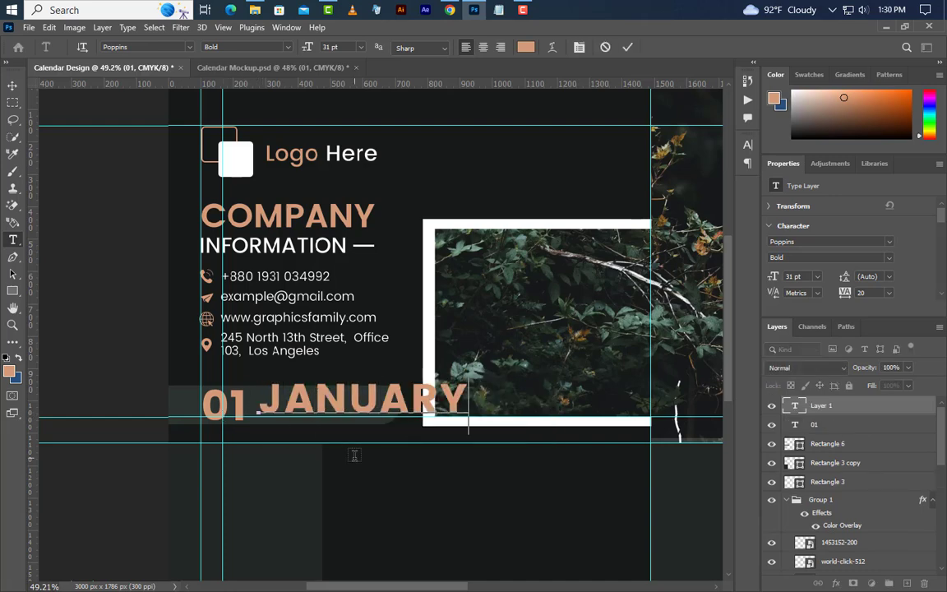
left_click(628, 48)
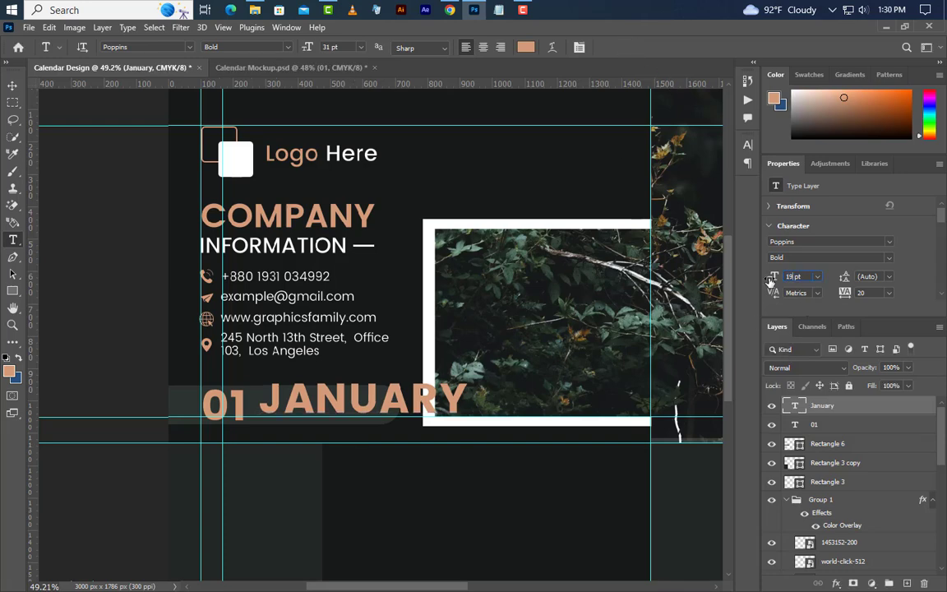
key("Return")
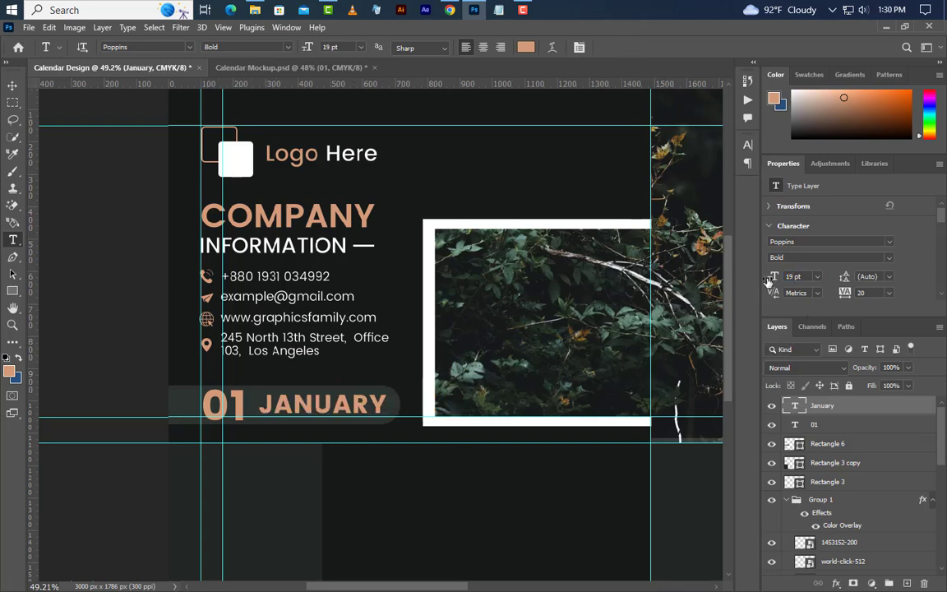
left_click(882, 258)
left_click(811, 301)
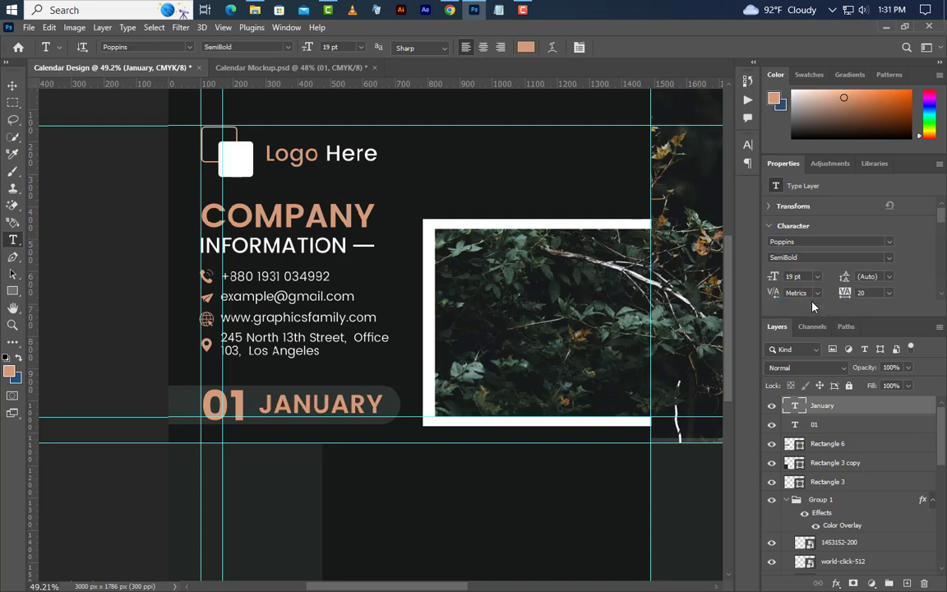
Step: Colour JANUARY white and nudge it slightly left and down
left_click(748, 146)
left_click(722, 220)
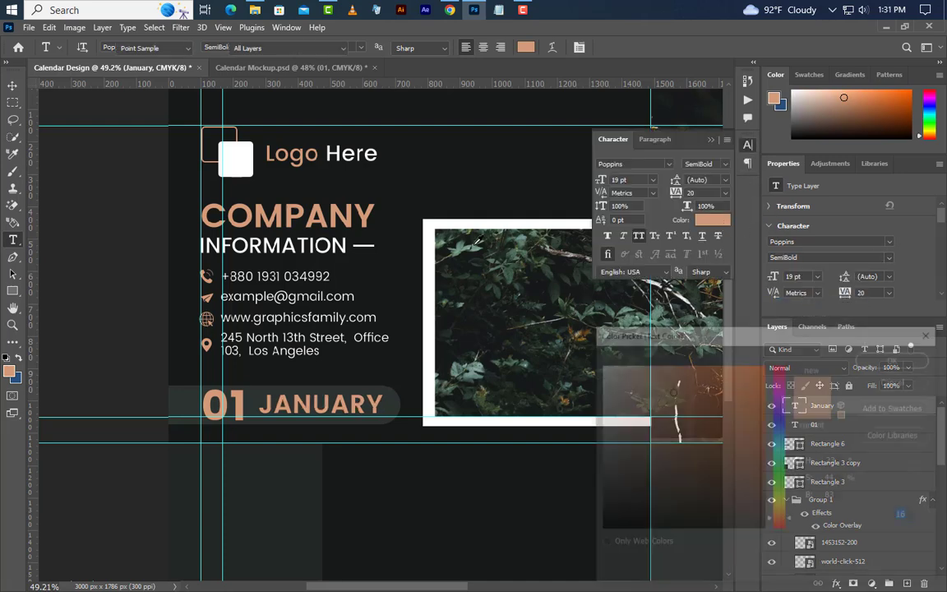
left_click(573, 421)
left_click(870, 360)
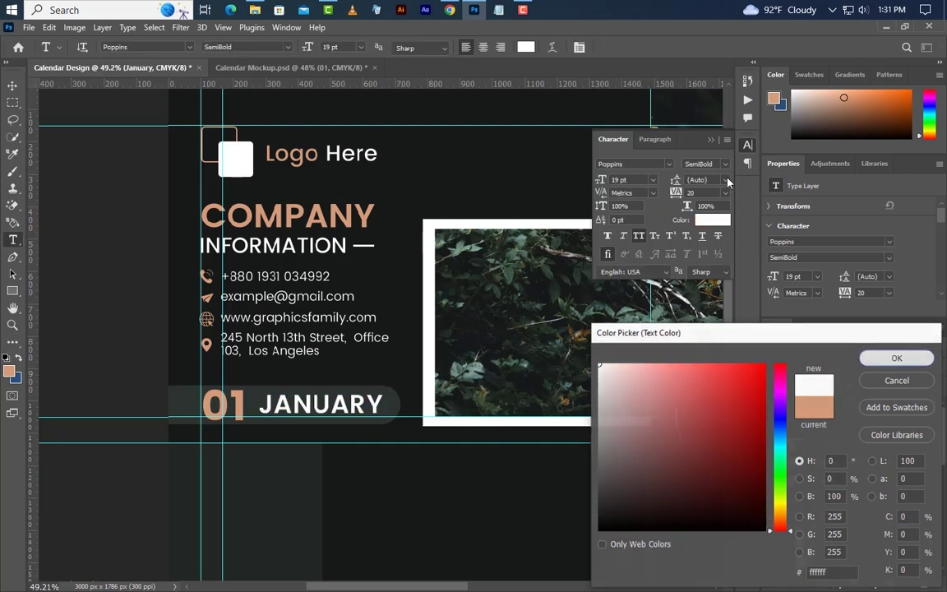
left_click(712, 139)
left_click(13, 86)
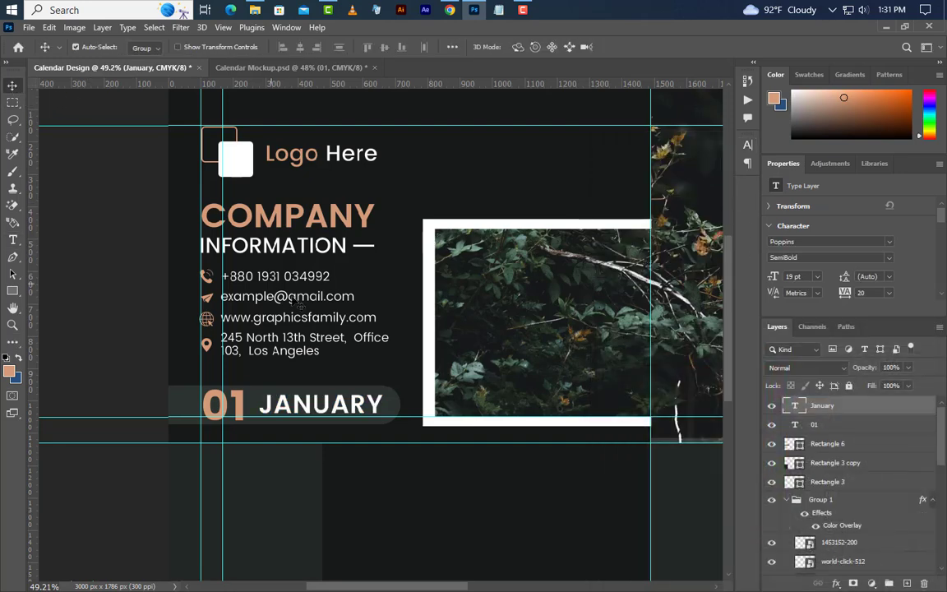
key("Left")
key("Left")
key("Left")
key("Left")
key("Left")
key("Left")
key("Down")
key("Down")
key("Down")
key("Down")
key("Down")
key("Down")
key("Down")
key("Down")
key("Down")
key("Down")
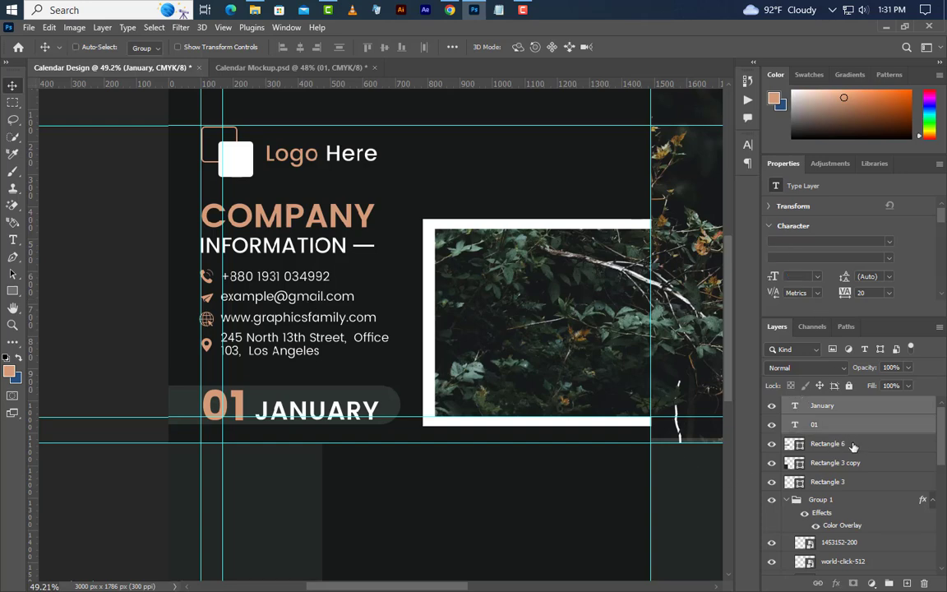
Step: Add a new layer above Rectangle 6 and type HAPPY inside the photo frame
left_click(852, 444)
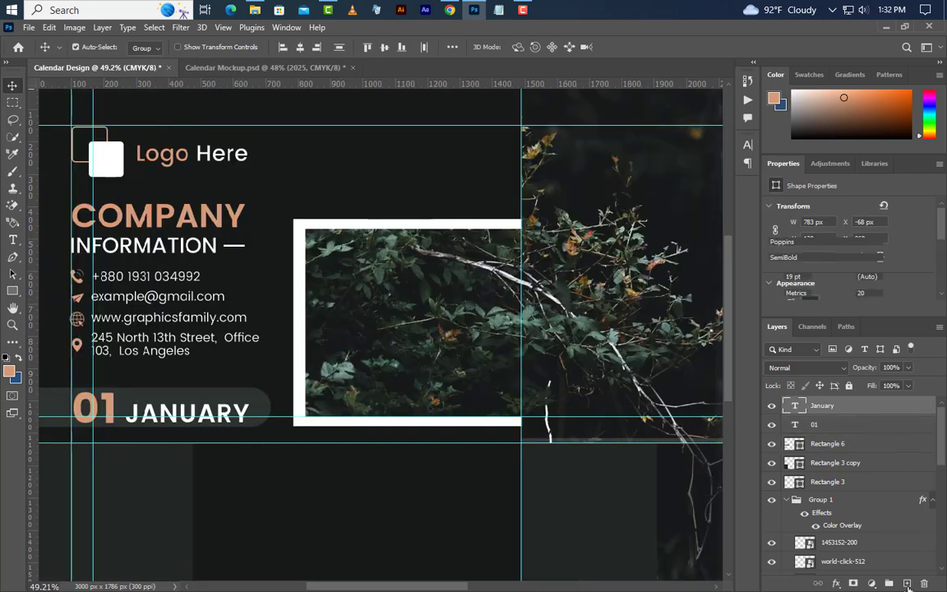
left_click(908, 583)
left_click(13, 239)
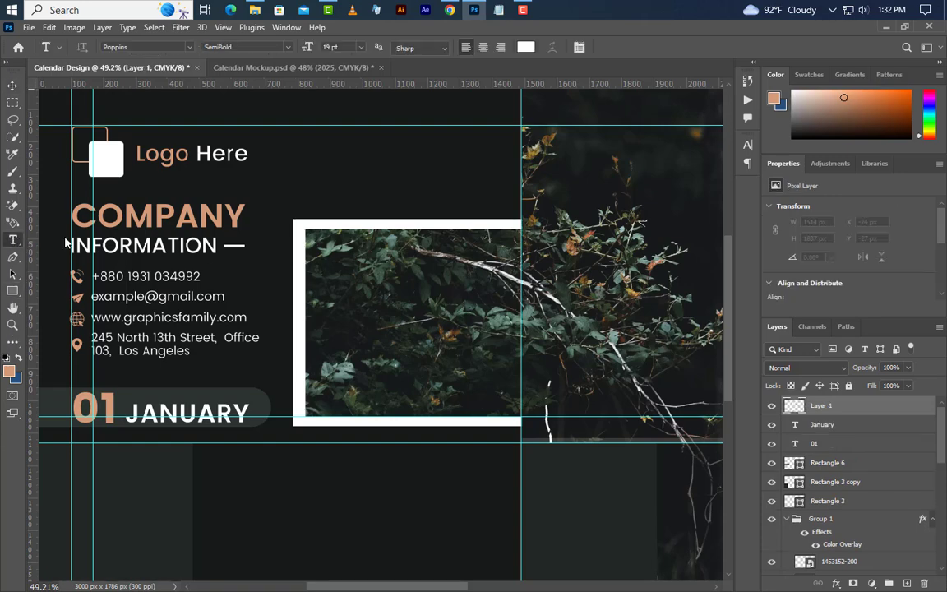
left_click(333, 283)
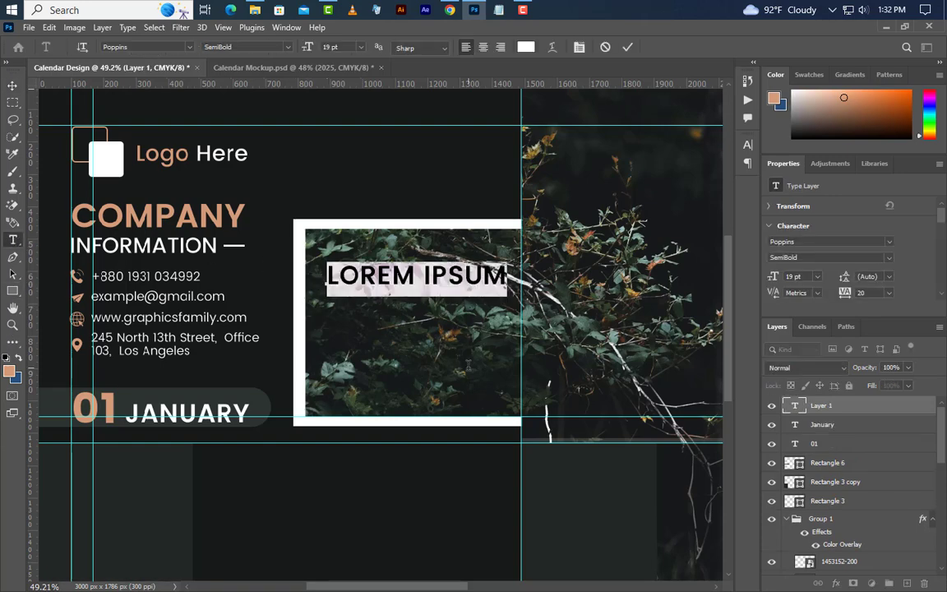
type("HAPPY")
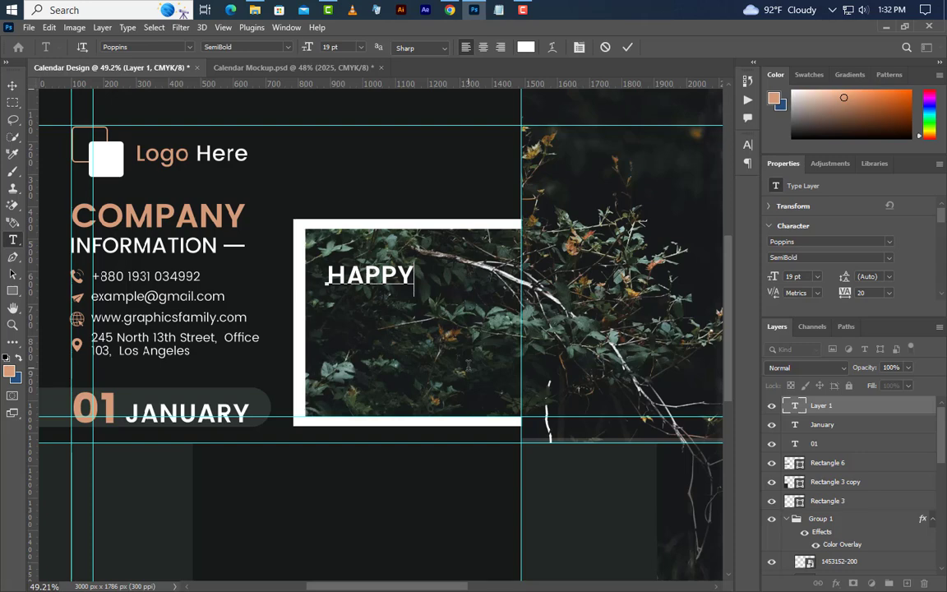
left_click(628, 47)
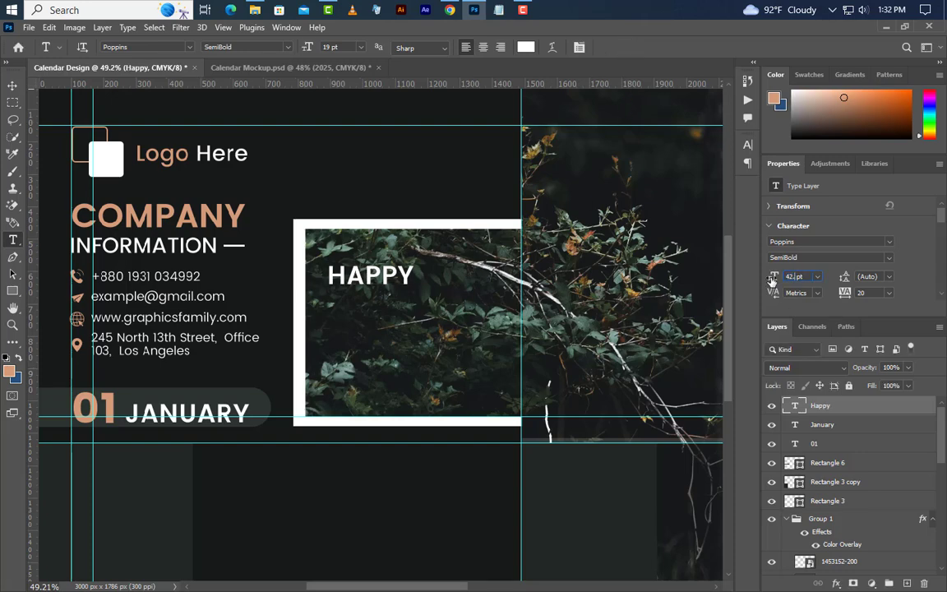
Step: Make HAPPY 42.4 pt Regular in COMPANY's tan colour and shift it lower-left in the frame
type("40")
key("Return")
left_click(888, 261)
left_click(790, 281)
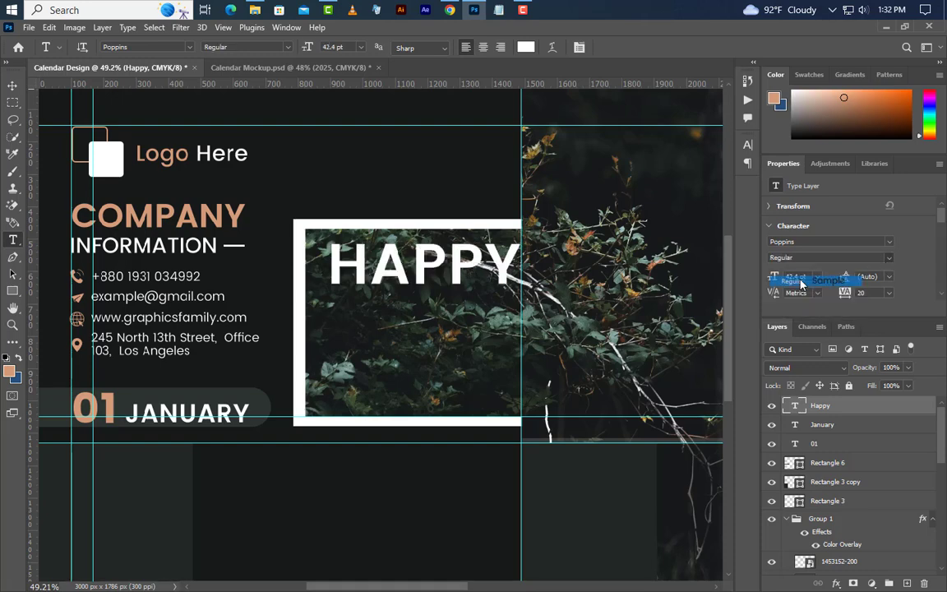
left_click(747, 145)
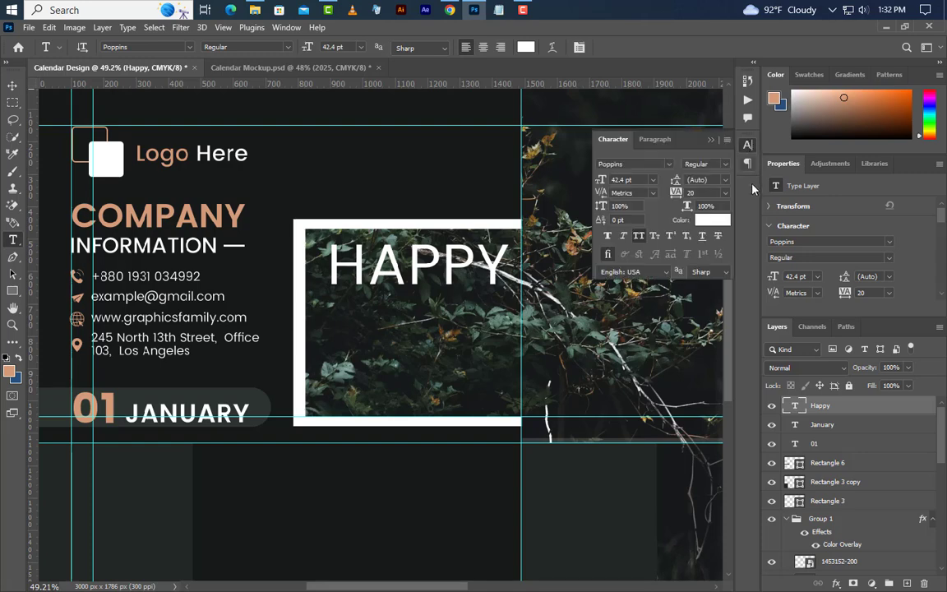
left_click(717, 219)
left_click(189, 214)
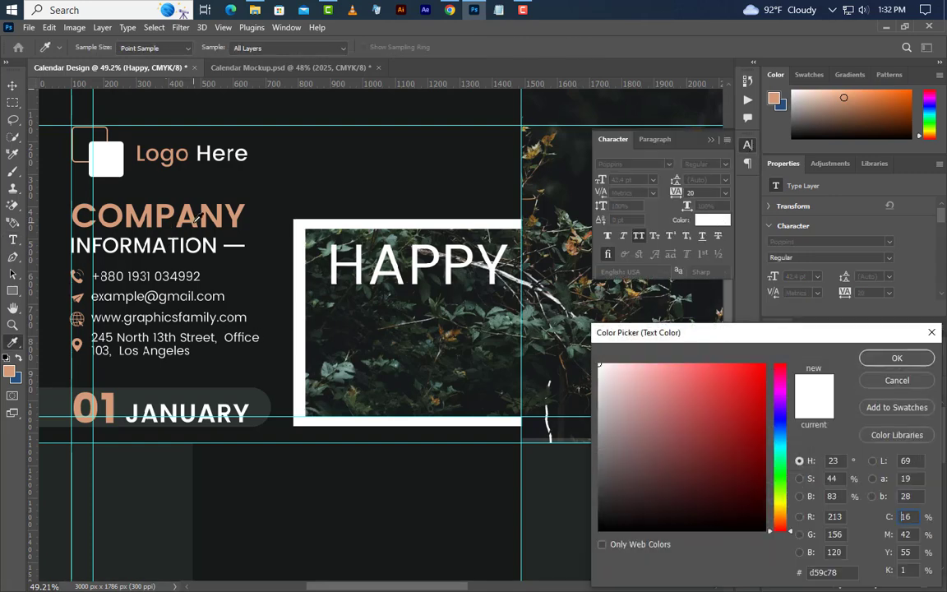
left_click(897, 359)
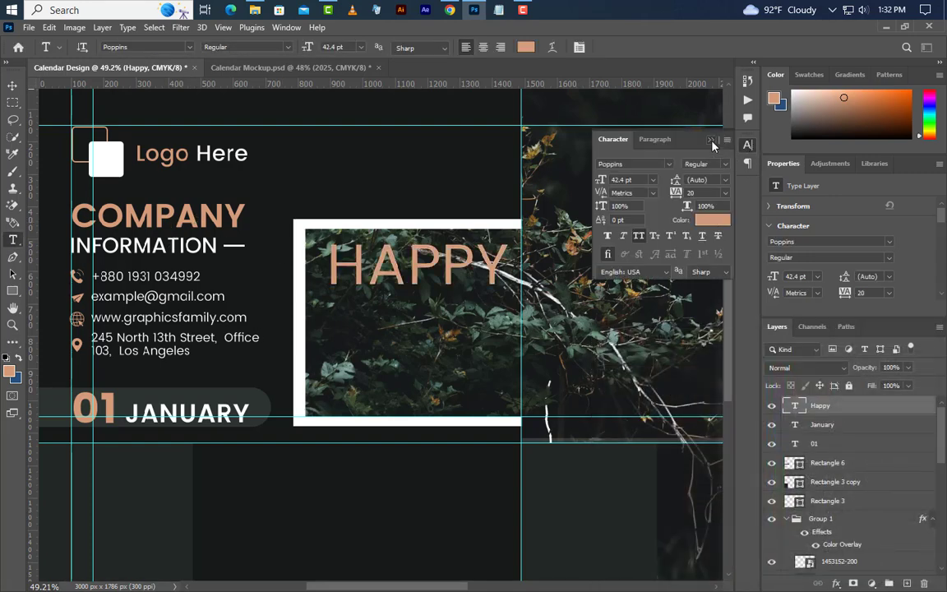
left_click(713, 143)
left_click(11, 87)
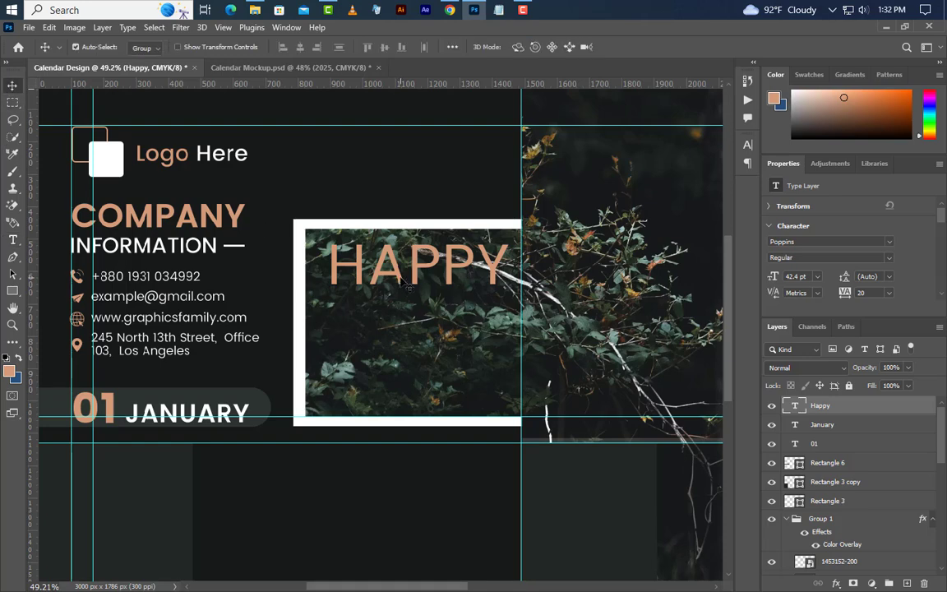
left_click_drag(408, 288, 392, 390)
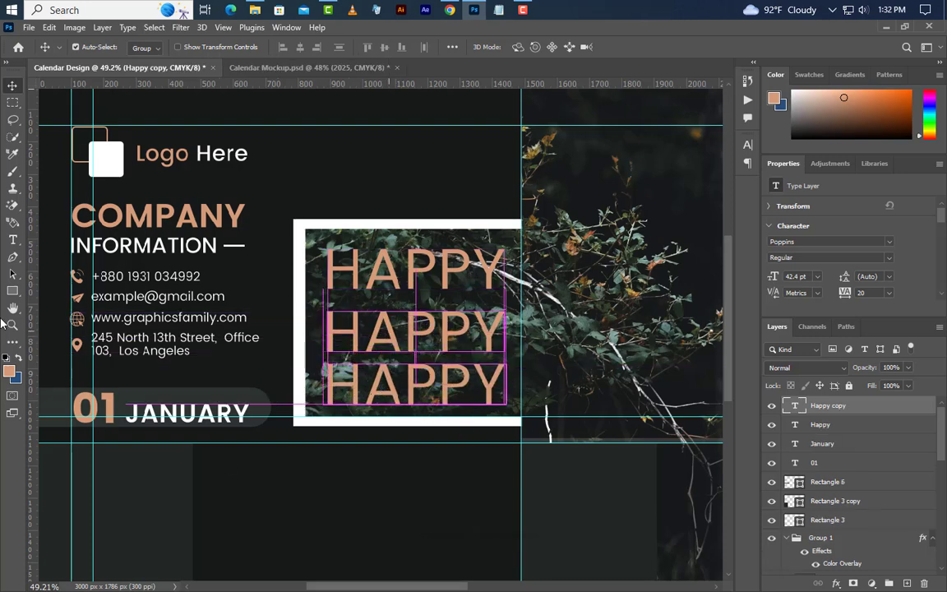
Step: Replace the middle HAPPY with the text NEW YEAR
left_click(13, 239)
double_click(334, 331)
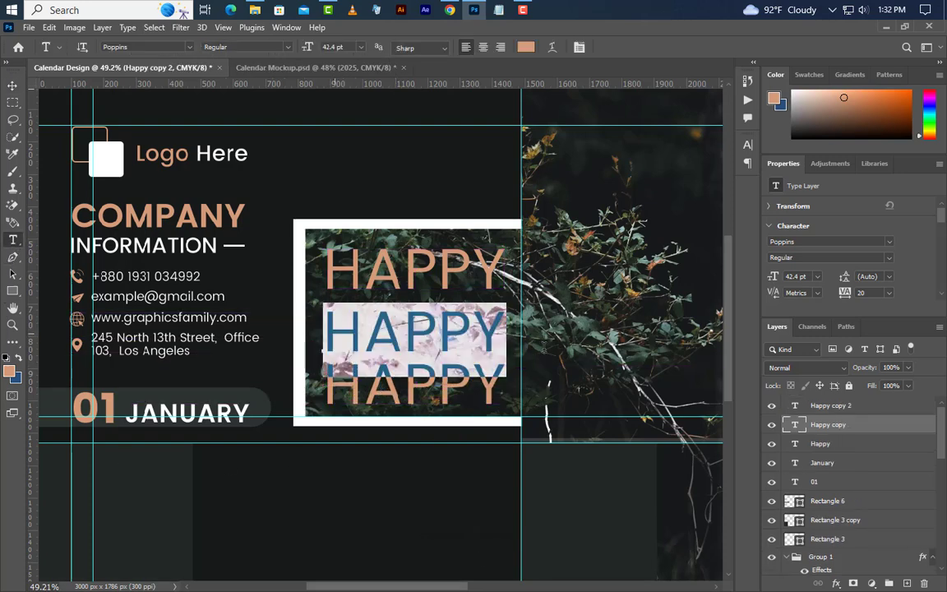
type("NEW")
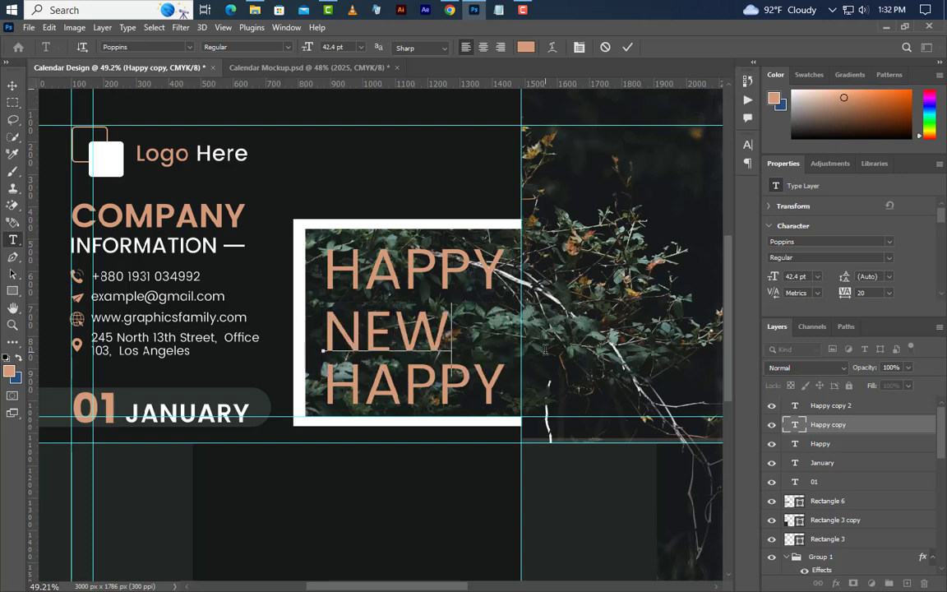
type(" YEAR")
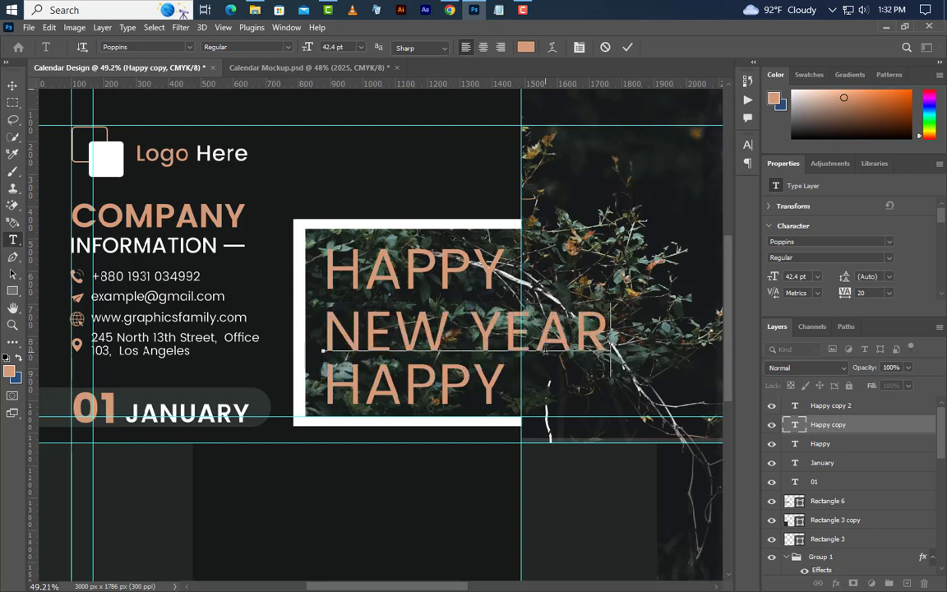
left_click(627, 47)
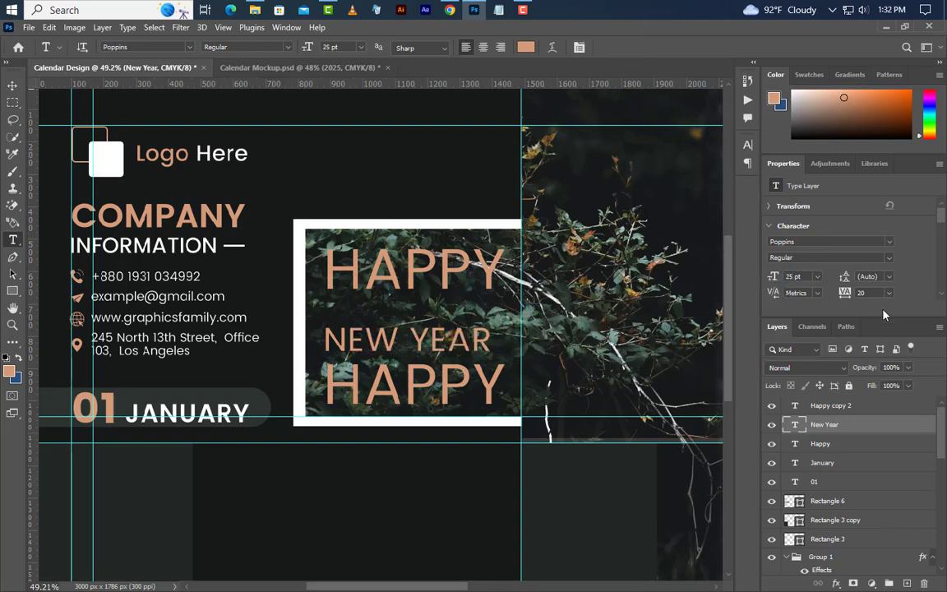
Step: Make NEW YEAR Bold and white, then nudge it upward
left_click(802, 257)
left_click(832, 314)
left_click(748, 144)
left_click(712, 220)
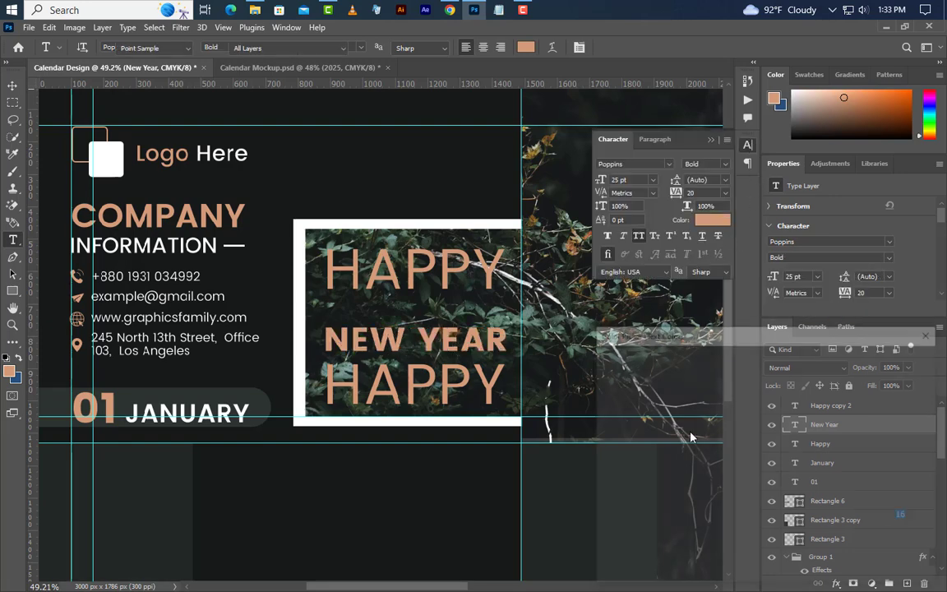
left_click(600, 364)
left_click(897, 358)
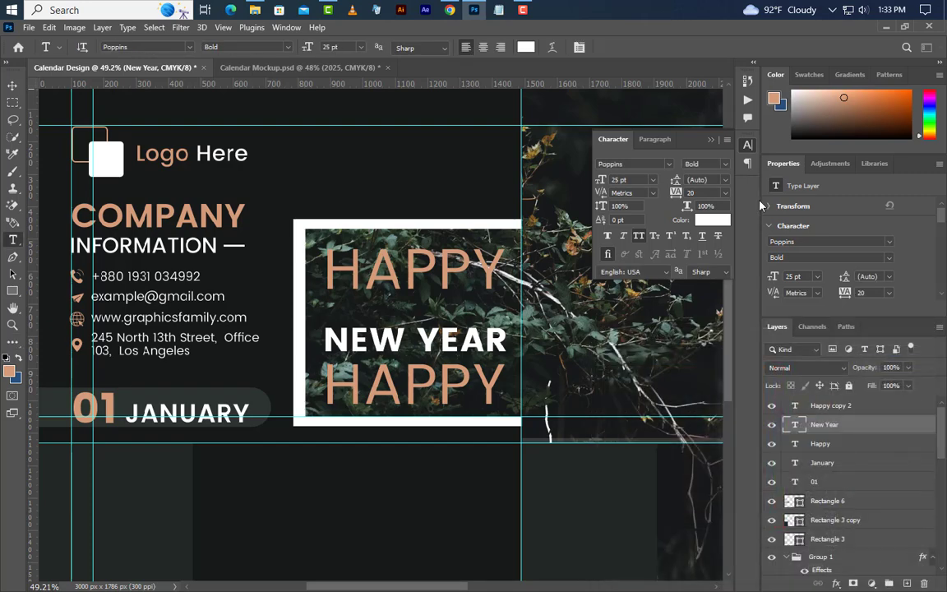
left_click(712, 139)
left_click(13, 86)
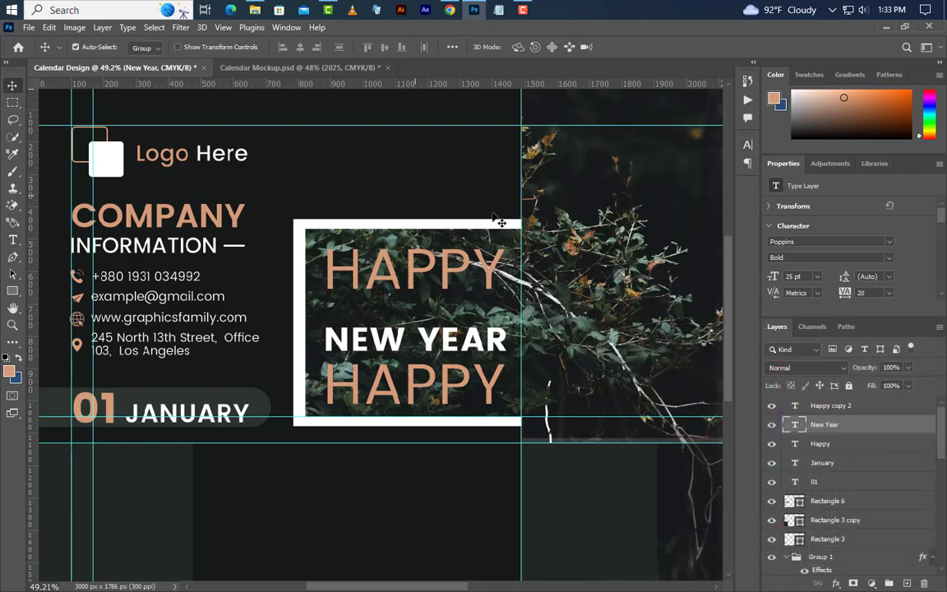
key("shift+Up")
key("shift+Up")
key("shift+Up")
key("shift+Up")
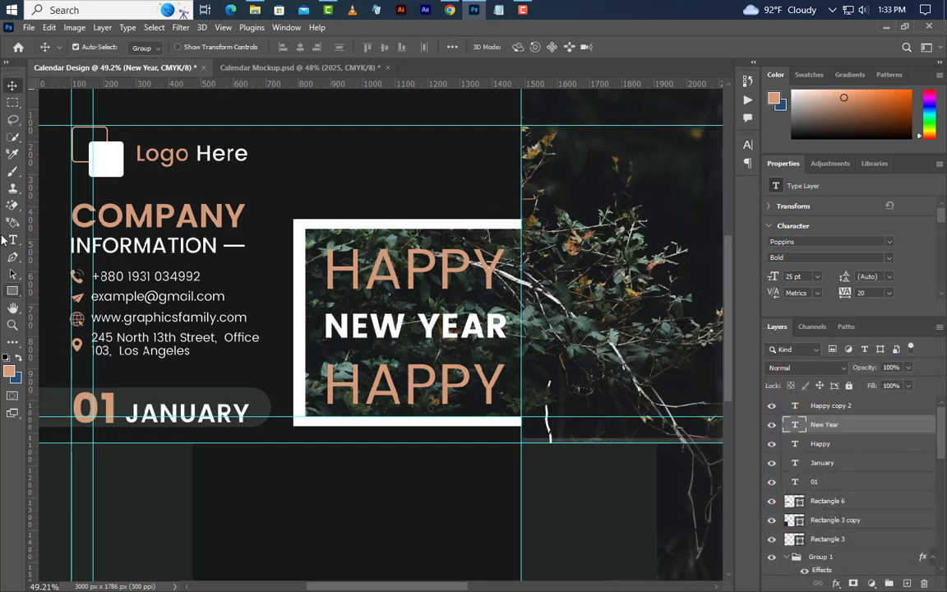
Step: Retype the lower HAPPY as 2025 and set it to 55.16 pt
left_click(12, 239)
left_click_drag(331, 393, 572, 393)
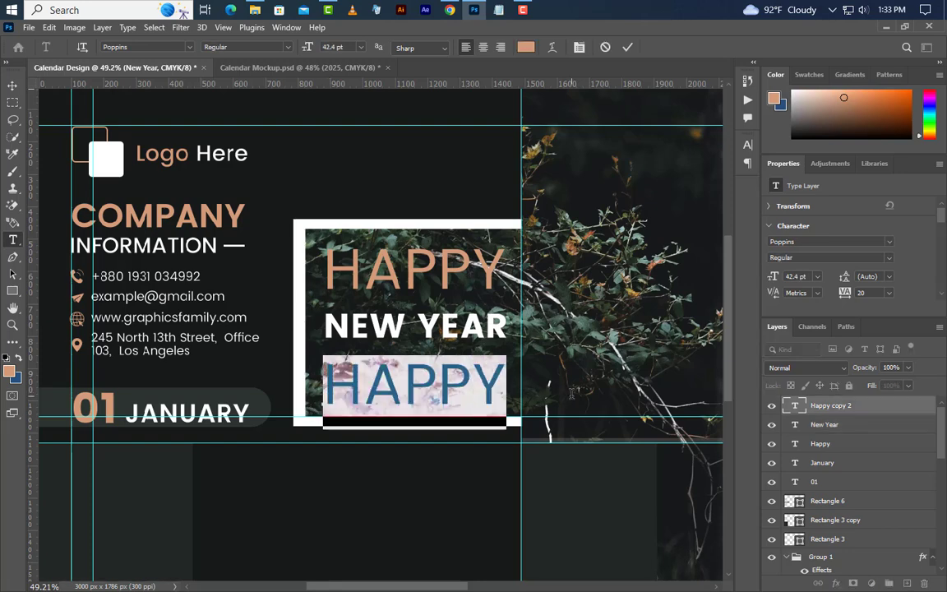
type("2025")
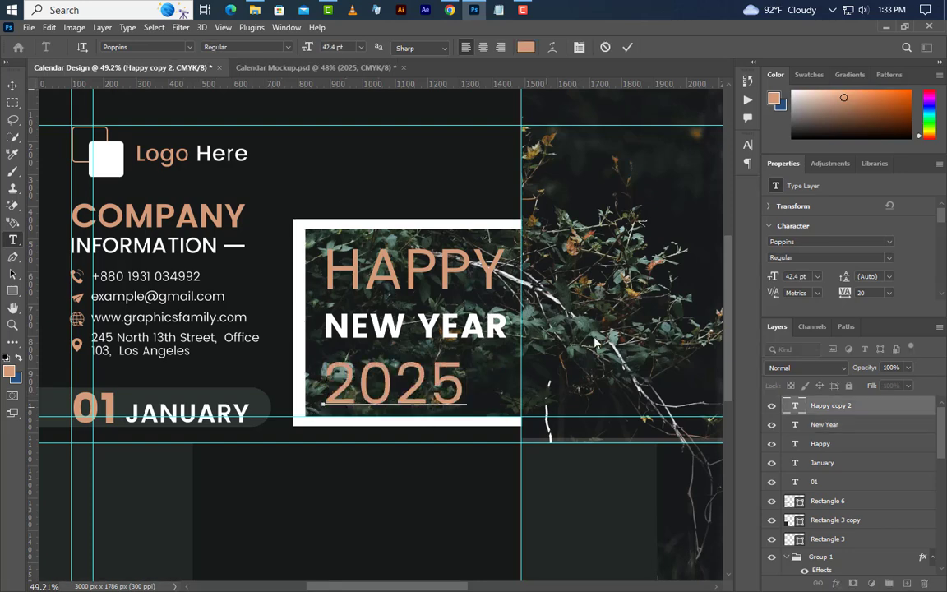
left_click(630, 47)
left_click(775, 278)
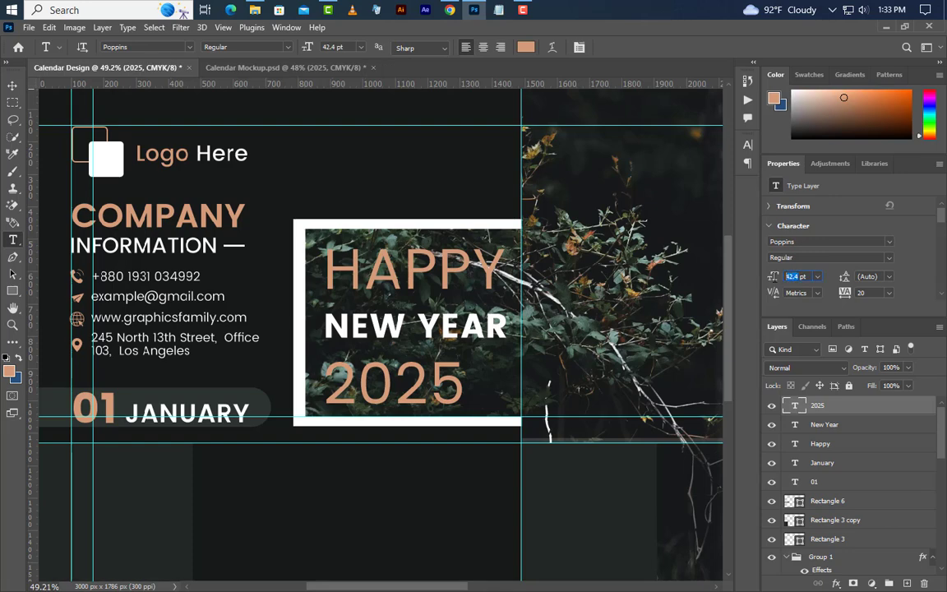
type("55.16")
key("Return")
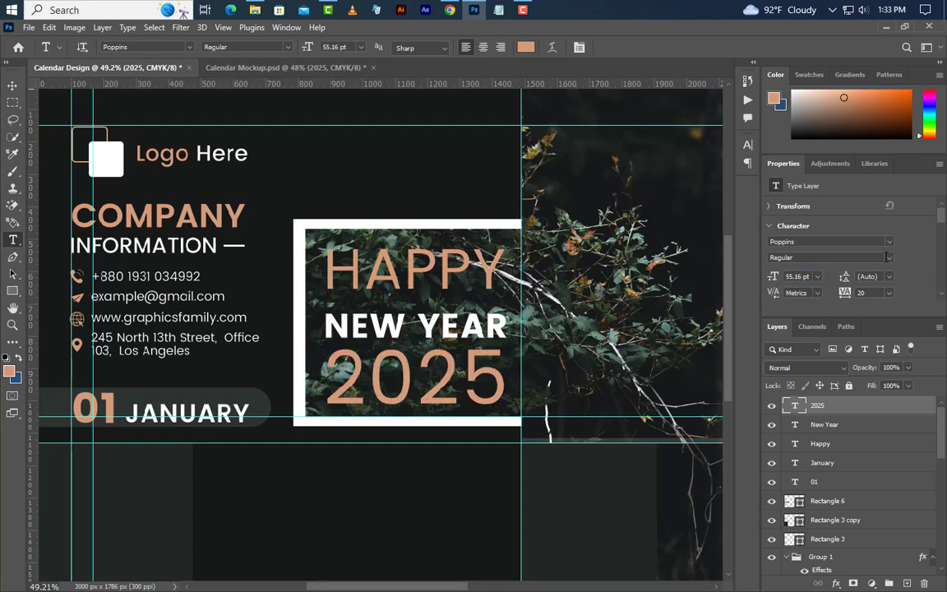
Step: Make 2025 Bold and colour its '20' white
left_click(794, 257)
left_click(794, 316)
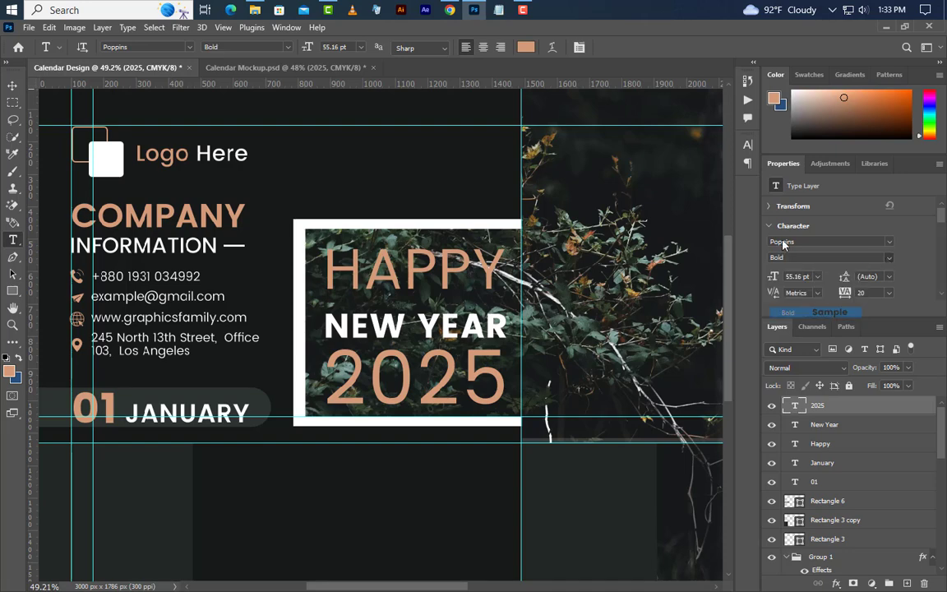
left_click(747, 145)
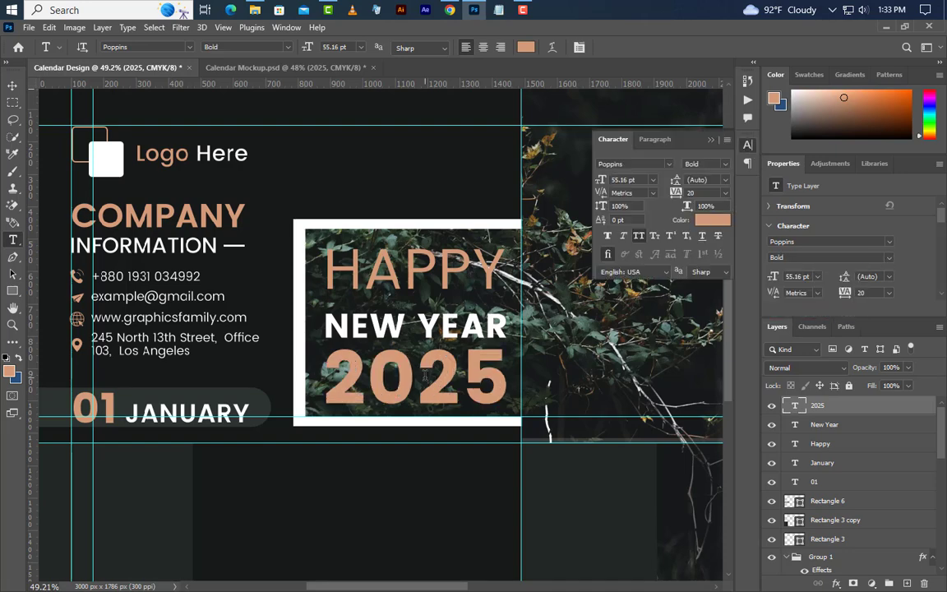
left_click_drag(425, 374, 265, 385)
left_click(710, 222)
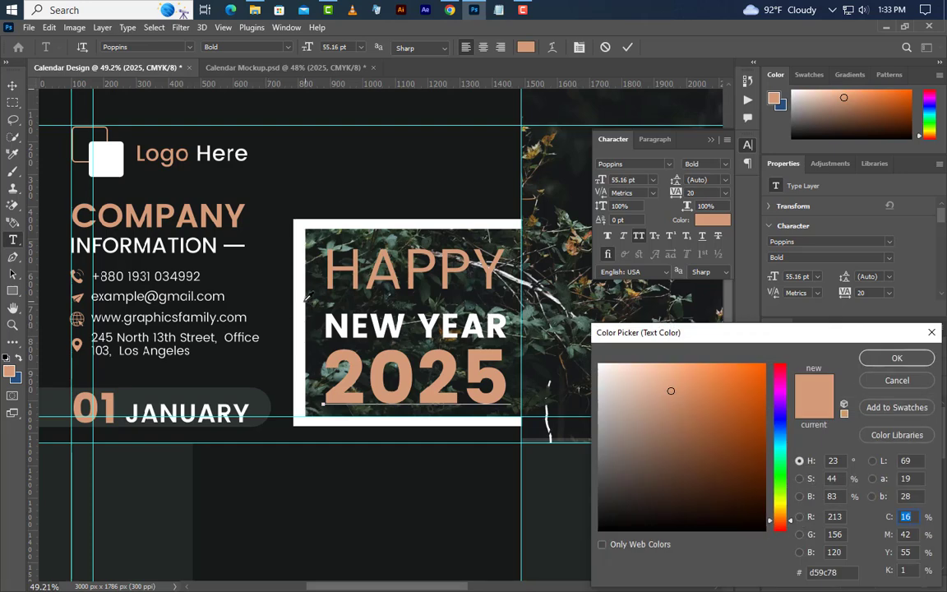
left_click(600, 364)
left_click(891, 355)
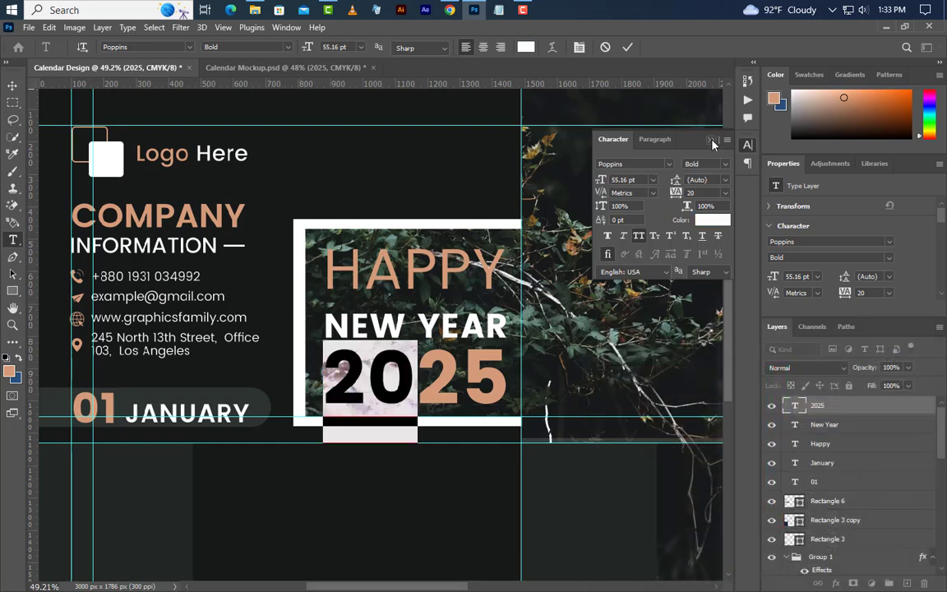
left_click(712, 141)
left_click(628, 47)
Step: Move the NEW YEAR and 2025 lines slightly up in the frame
left_click(12, 85)
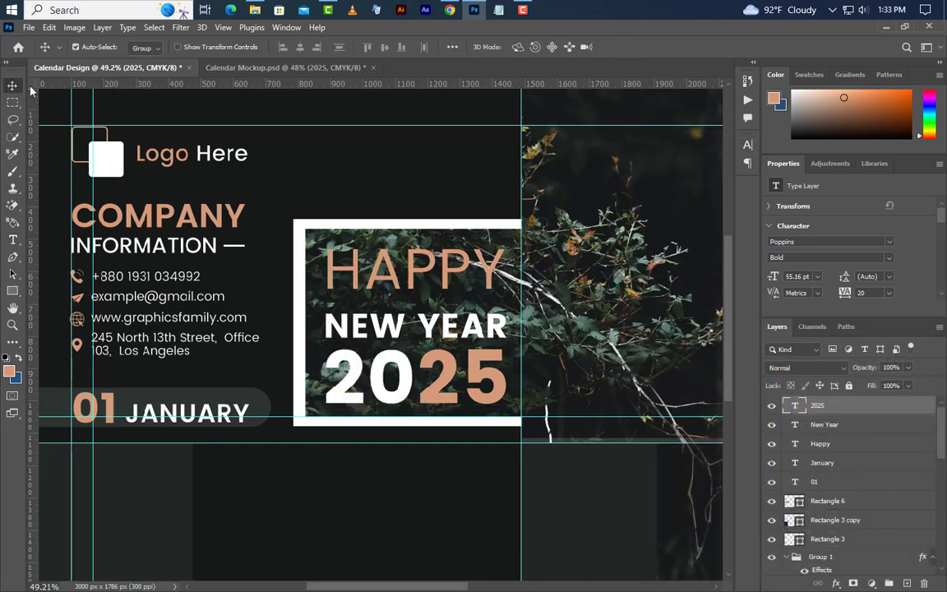
left_click_drag(403, 338, 406, 331)
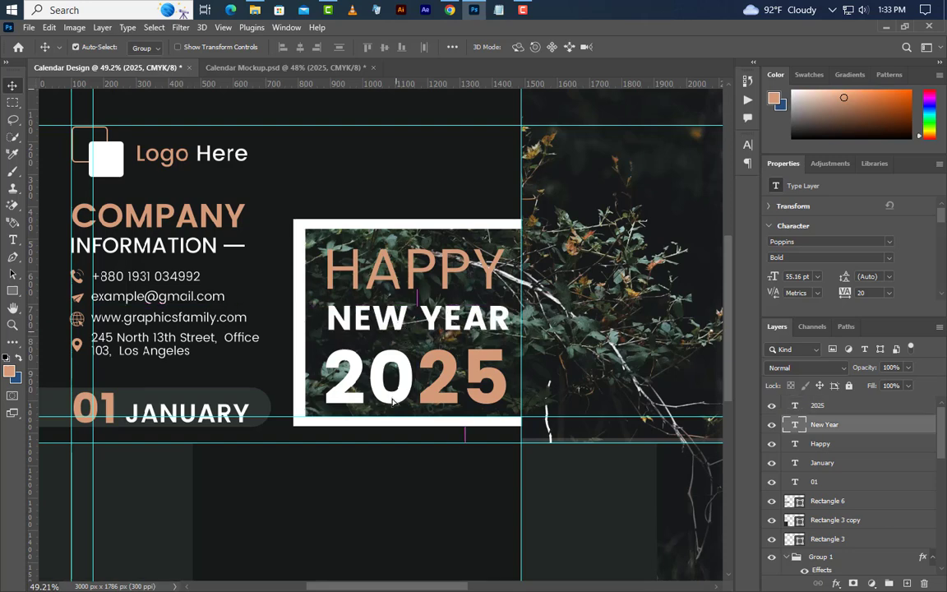
left_click_drag(404, 396, 405, 388)
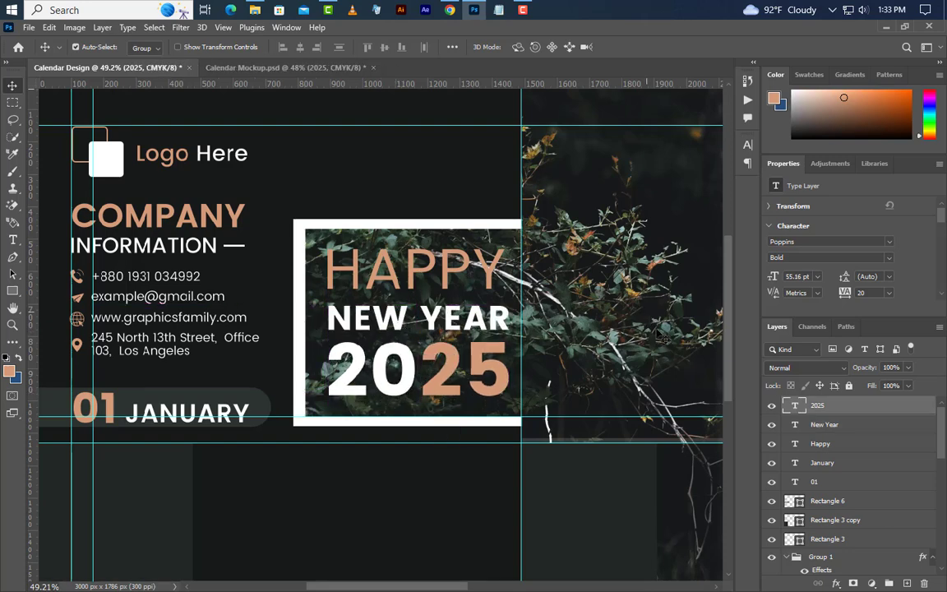
left_click_drag(942, 428, 925, 533)
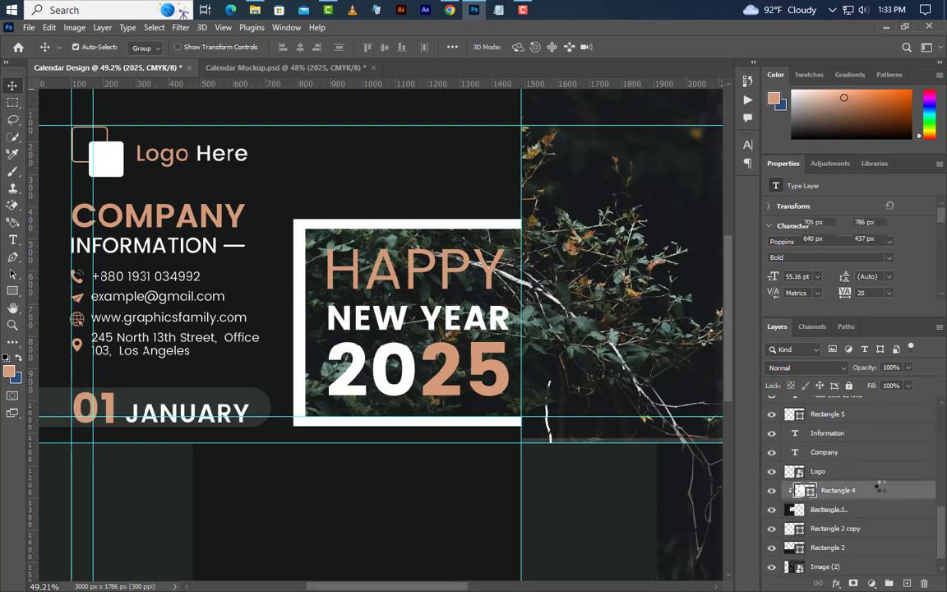
Step: Duplicate the Rectangle 4 layer and move the copy below Rectangle 1
right_click(879, 489)
left_click(724, 116)
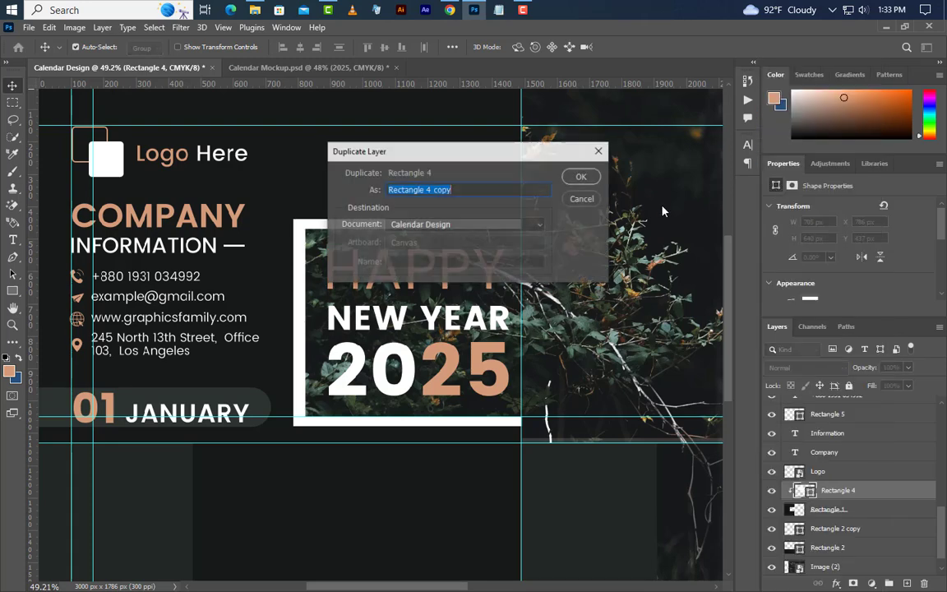
key("Return")
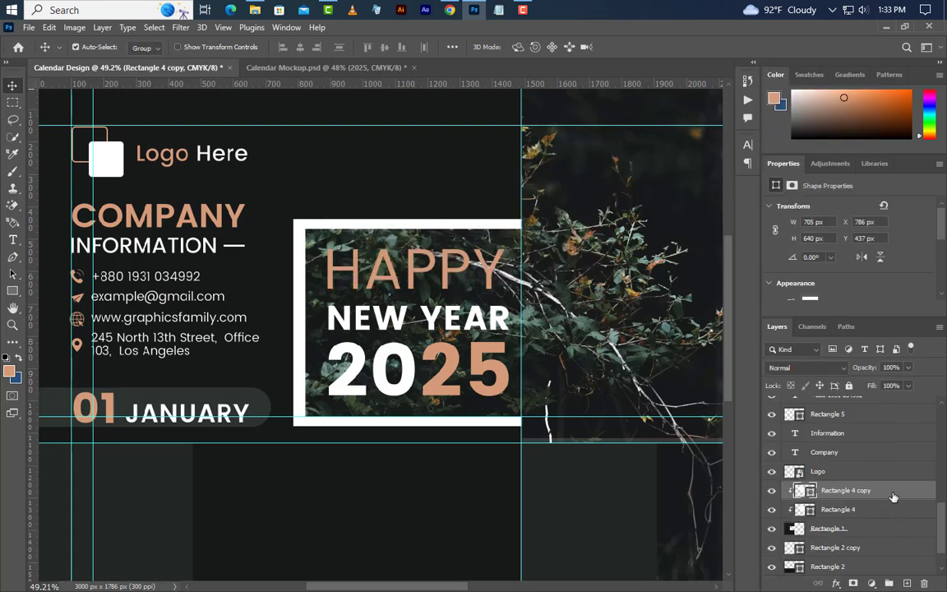
left_click_drag(894, 496, 884, 543)
scroll(883, 539, "down", 2)
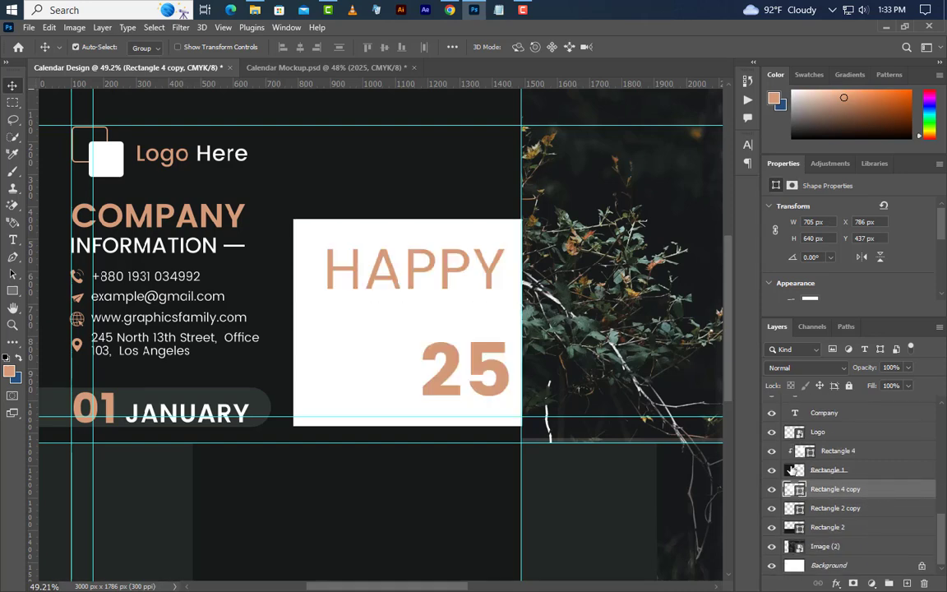
Step: Fill the copied rectangle with dark #161919 at 75% opacity
double_click(793, 488)
left_click(470, 161)
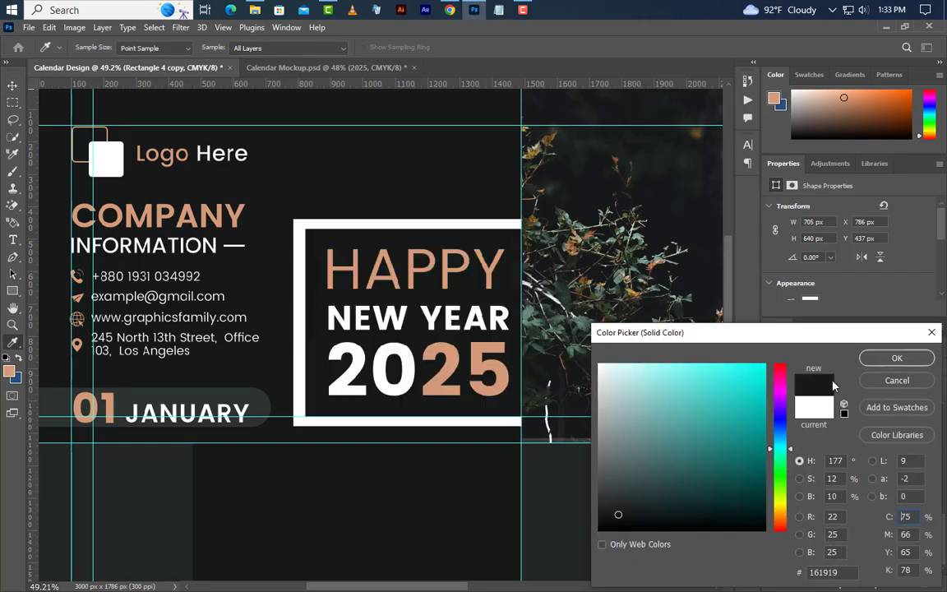
left_click(895, 358)
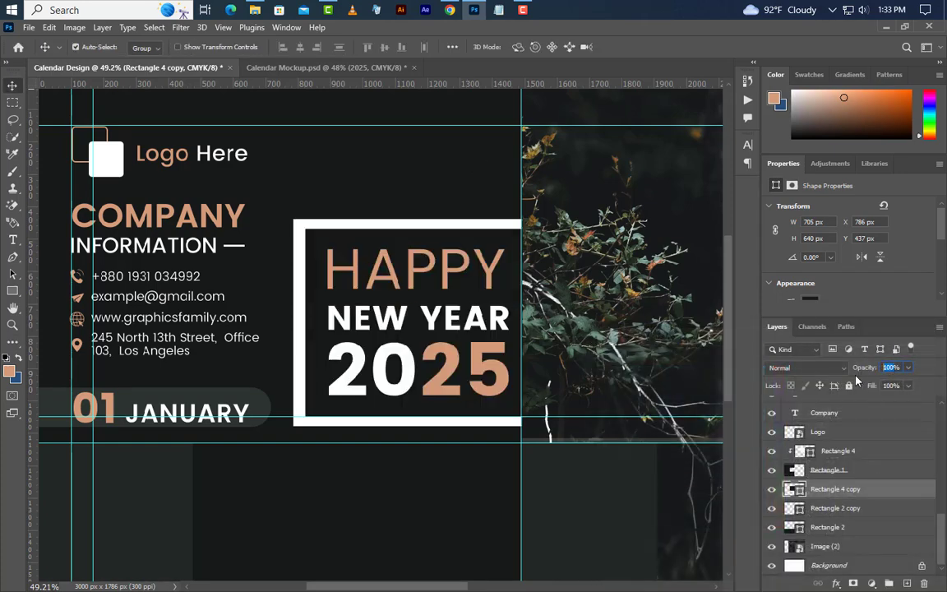
type("75")
key("Return")
scroll(337, 356, "down", 2)
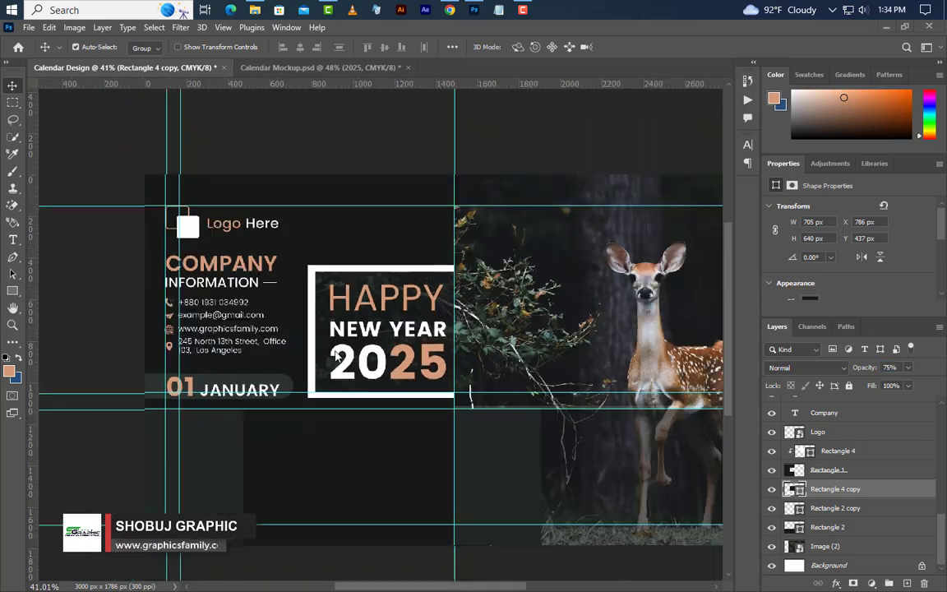
scroll(409, 386, "down", 2)
left_click_drag(944, 536, 944, 431)
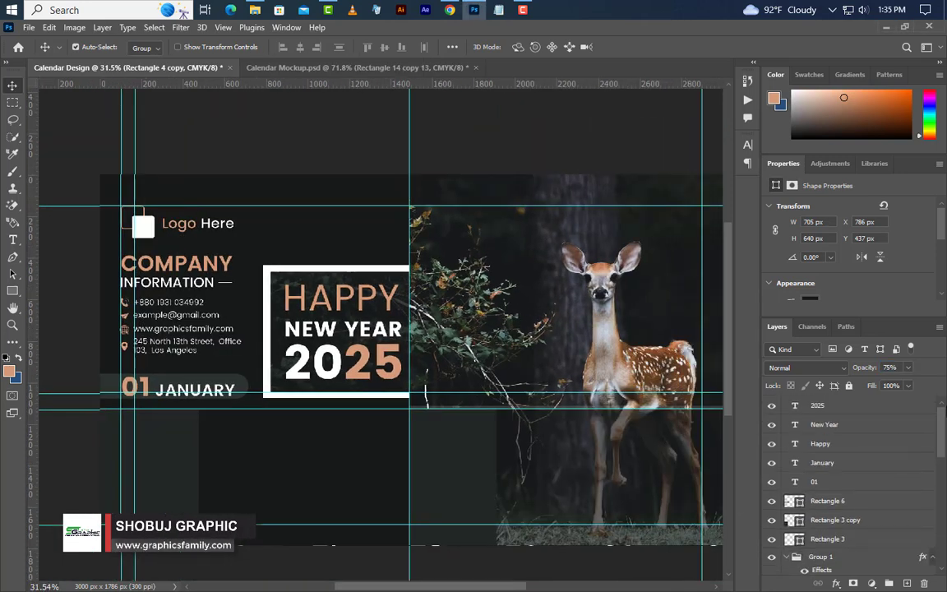
left_click(848, 404)
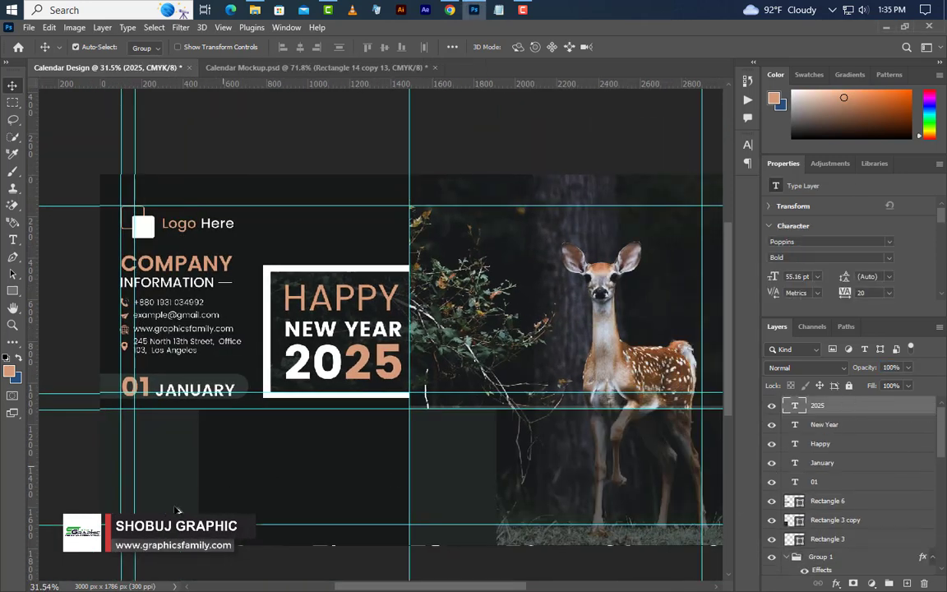
scroll(93, 496, "up", 3)
Step: Draw a tall salmon stripe below JANUARY and place a copy flush to its right
key("u")
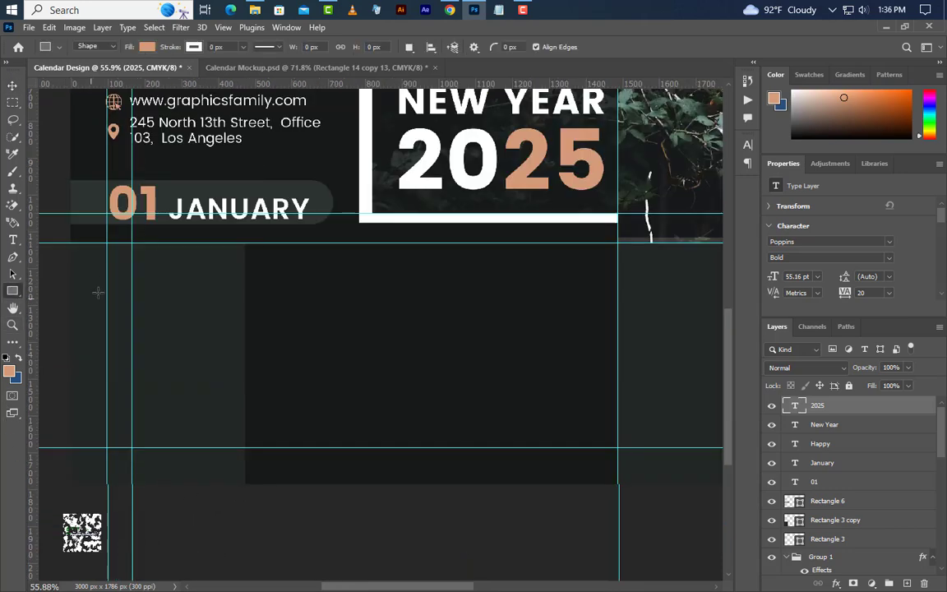
left_click_drag(107, 243, 141, 517)
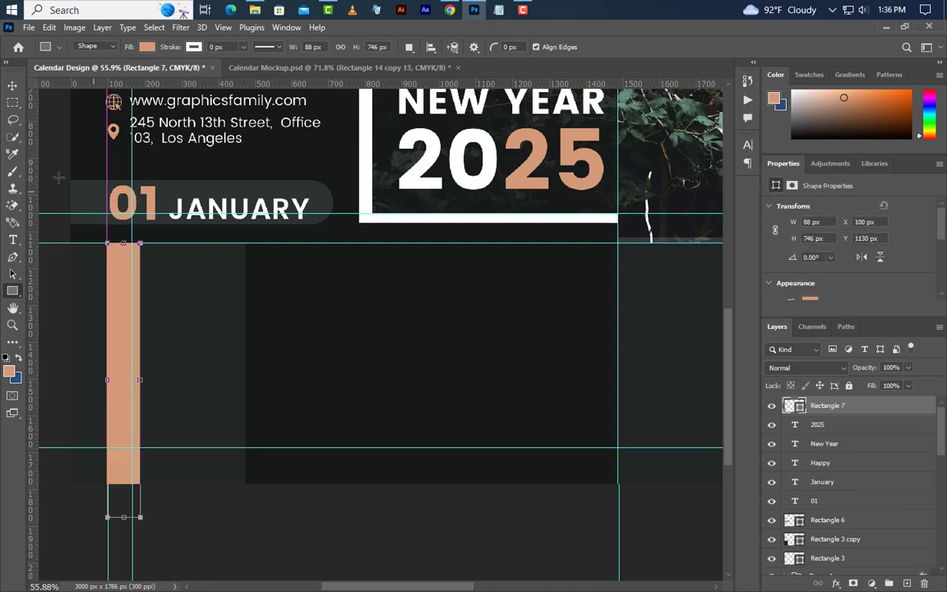
left_click(12, 85)
left_click_drag(121, 286, 152, 295)
key("Left")
key("Left")
key("Left")
key("Left")
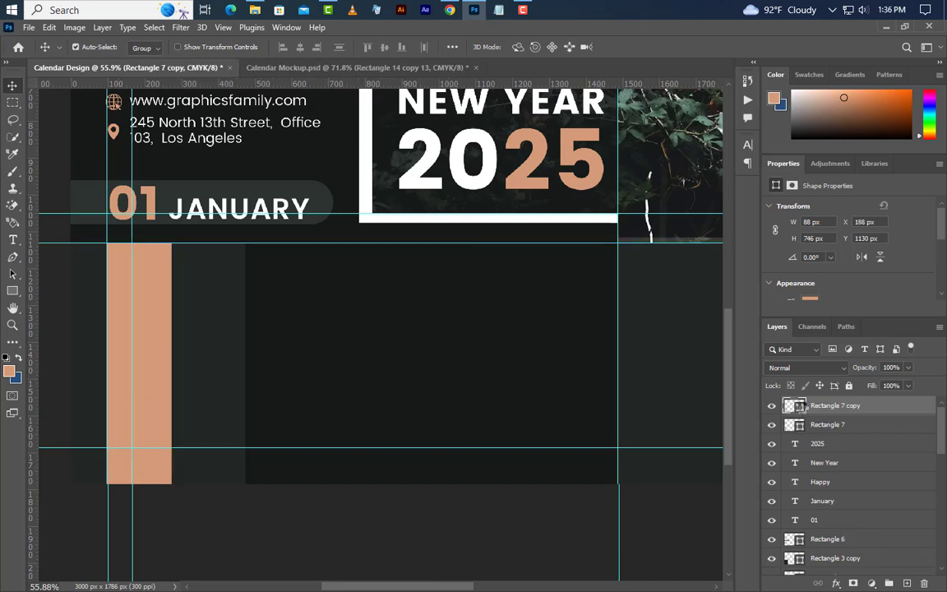
Step: Make the copied stripe white, group the pair, and duplicate the pair to the right
double_click(796, 405)
left_click(600, 365)
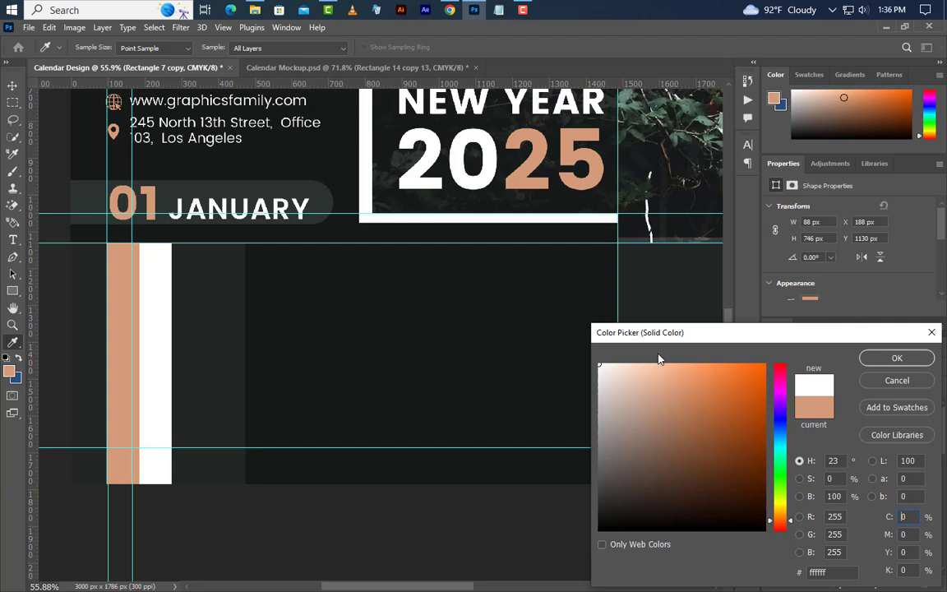
left_click(898, 359)
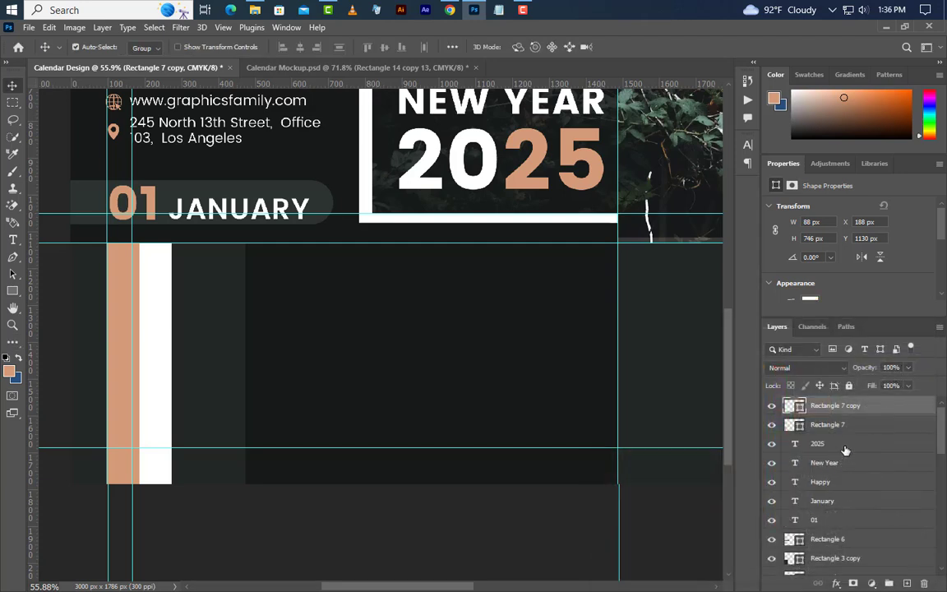
left_click(831, 424, "shift")
key("ctrl+g")
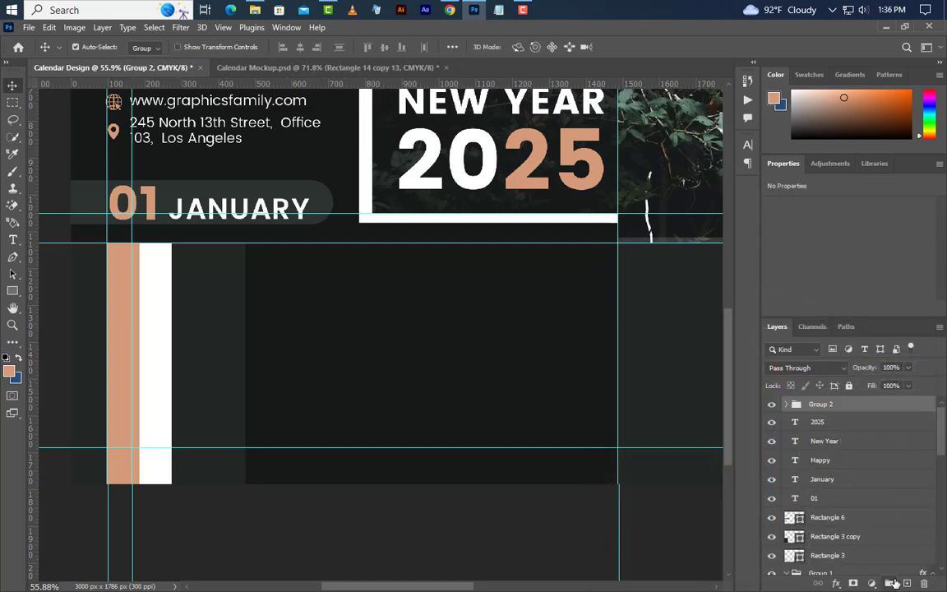
left_click_drag(196, 376, 226, 357)
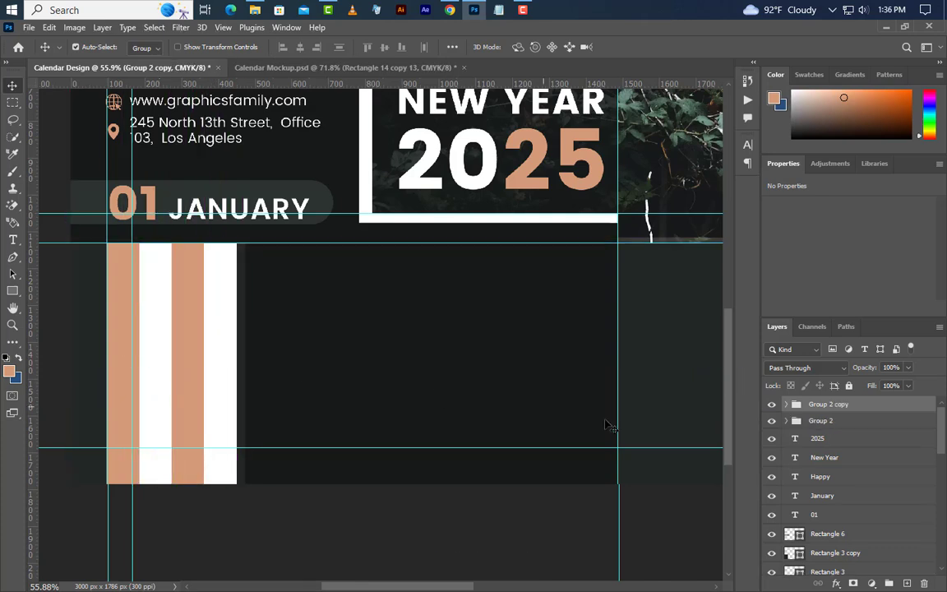
left_click(827, 426, "ctrl")
Step: Group the stripe sets and add further copies to the right to continue the pattern
left_click(891, 583)
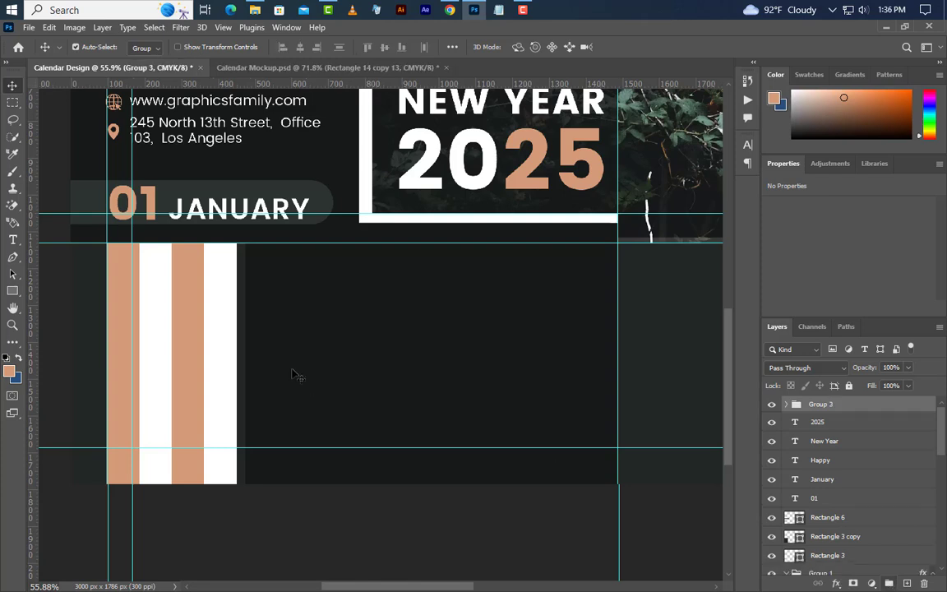
left_click_drag(222, 322, 345, 332)
left_click_drag(275, 320, 393, 321)
left_click(786, 405)
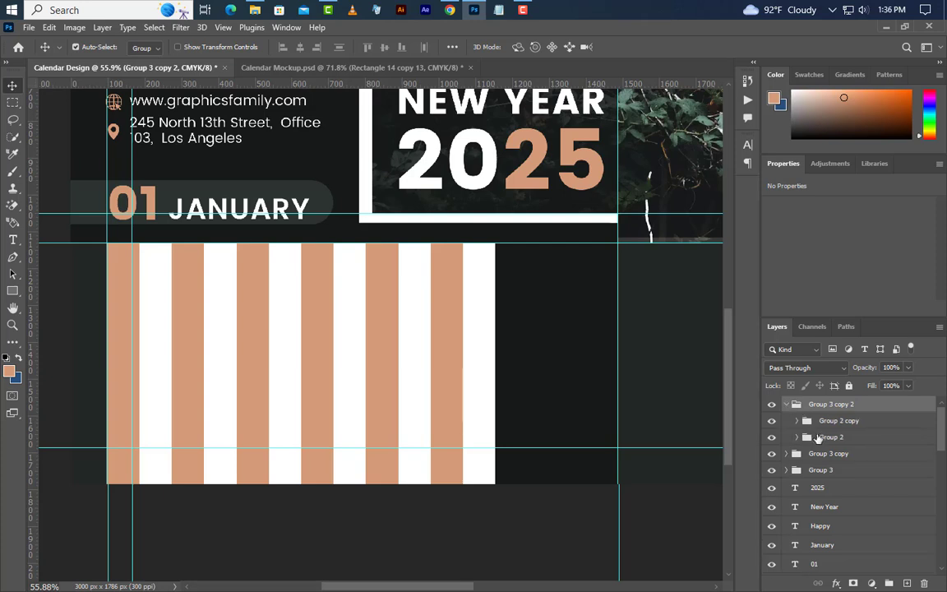
left_click(835, 423)
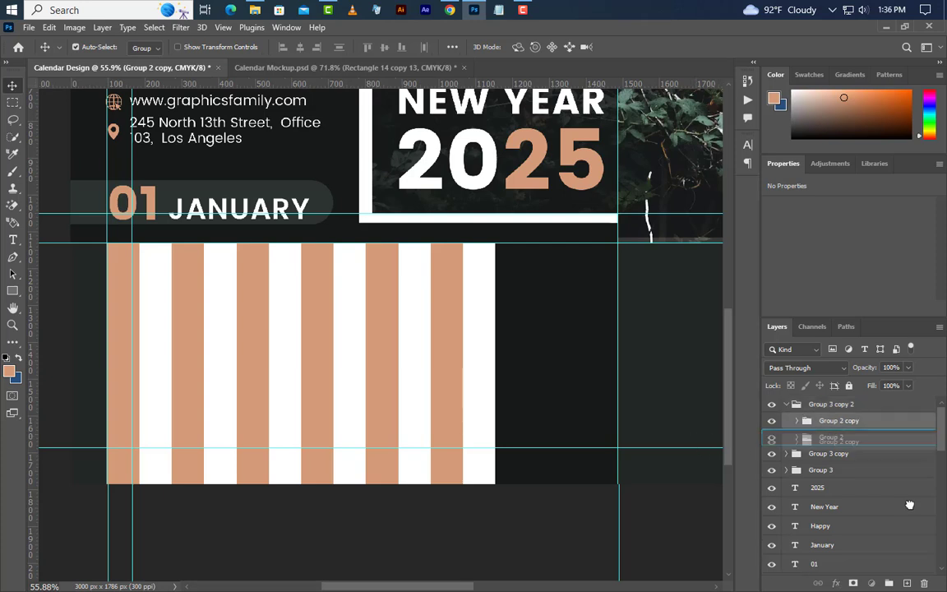
key("ctrl+j")
left_click_drag(889, 421, 887, 401)
left_click_drag(496, 355, 545, 355)
Step: Group all four stripe sets into Group 4 and stretch the band to 2800 px wide
scroll(209, 414, "down", 5)
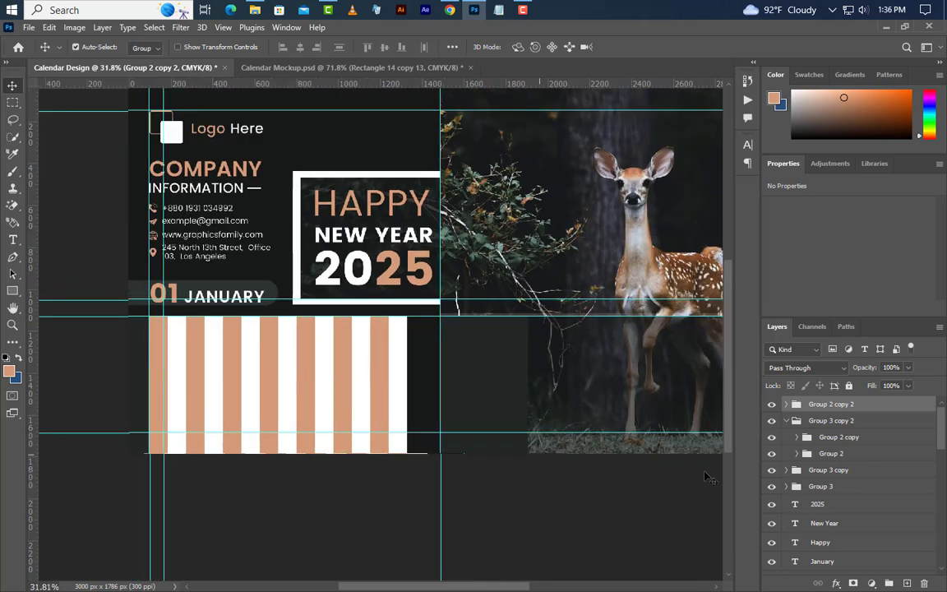
left_click(787, 420)
left_click(830, 453, "shift")
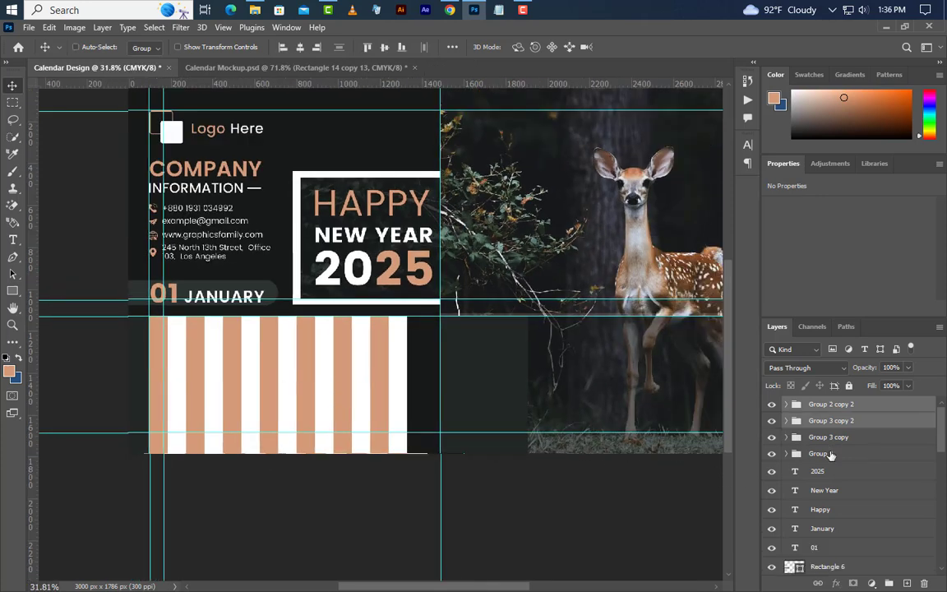
key("ctrl+g")
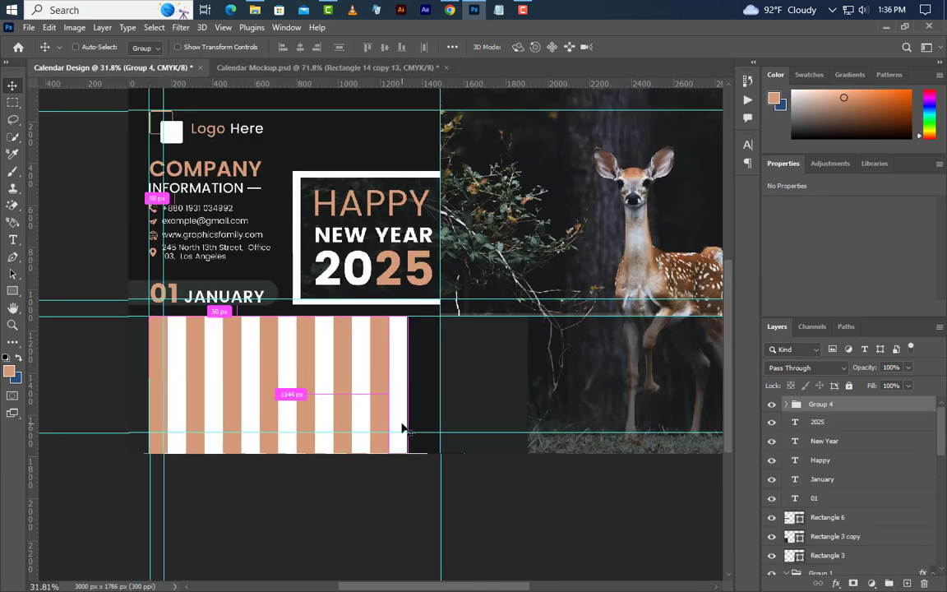
key("ctrl+t")
scroll(280, 411, "down", 2)
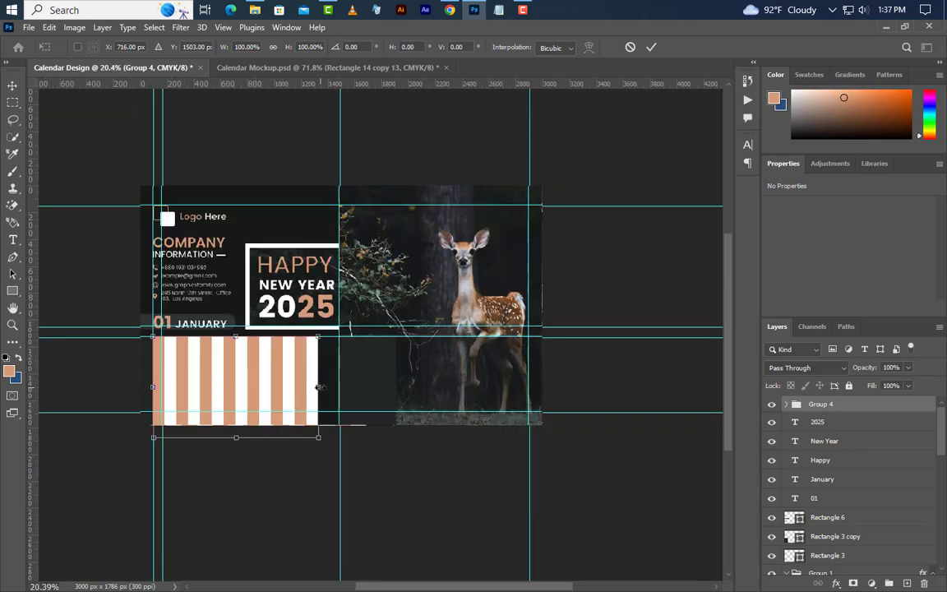
left_click_drag(319, 386, 530, 390)
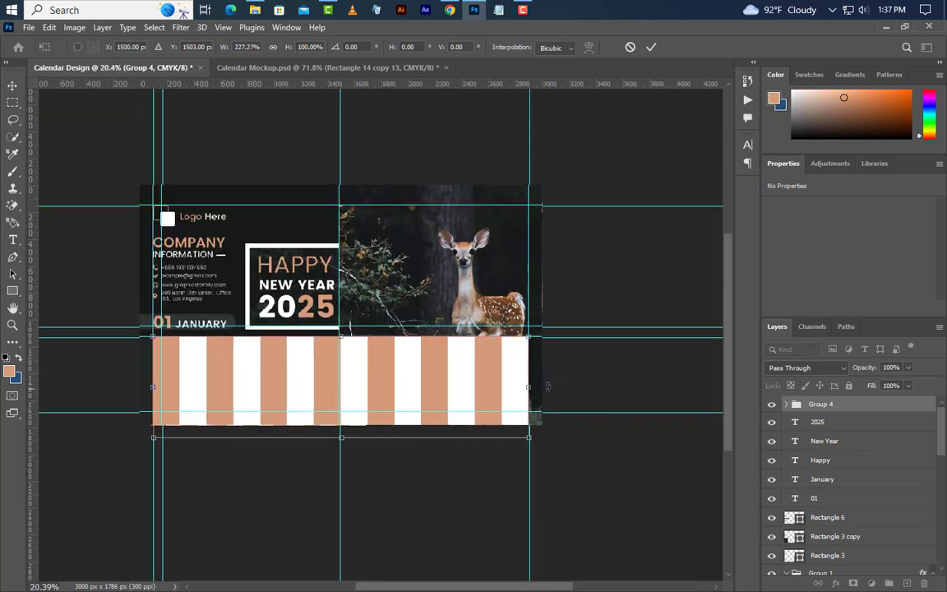
left_click(651, 46)
scroll(337, 398, "up", 1)
scroll(337, 398, "up", 2)
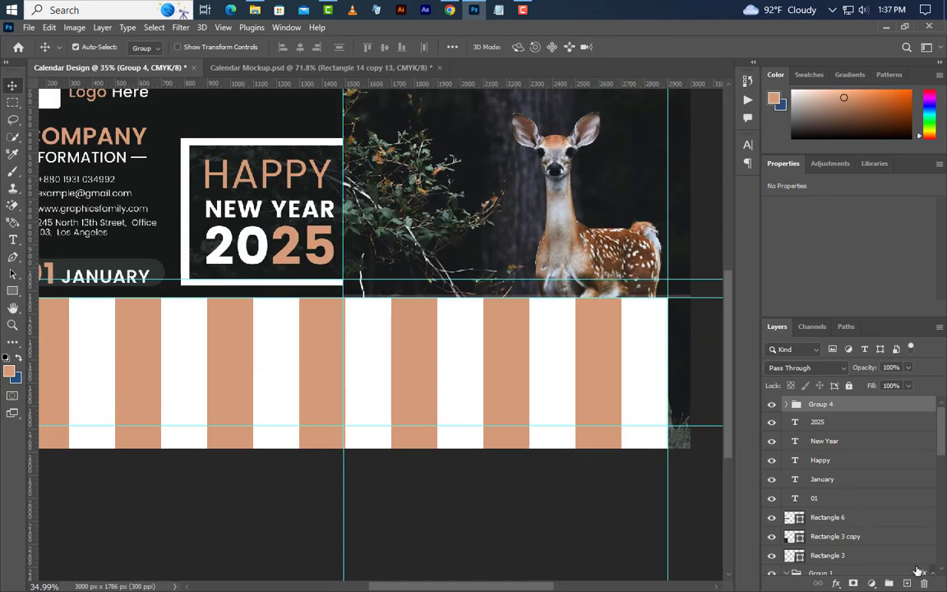
Step: Ungroup the combined group, Group 2 copy 2, Group 3 copy 2, Group 2 copy and Group 2, keeping their stripes
left_click(922, 582)
left_click(505, 245)
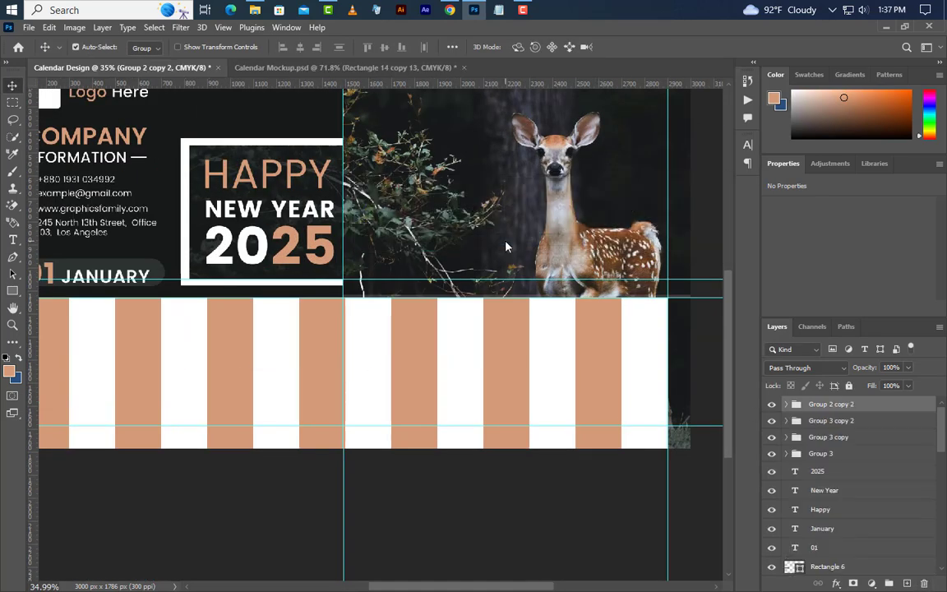
left_click(924, 584)
left_click(526, 240)
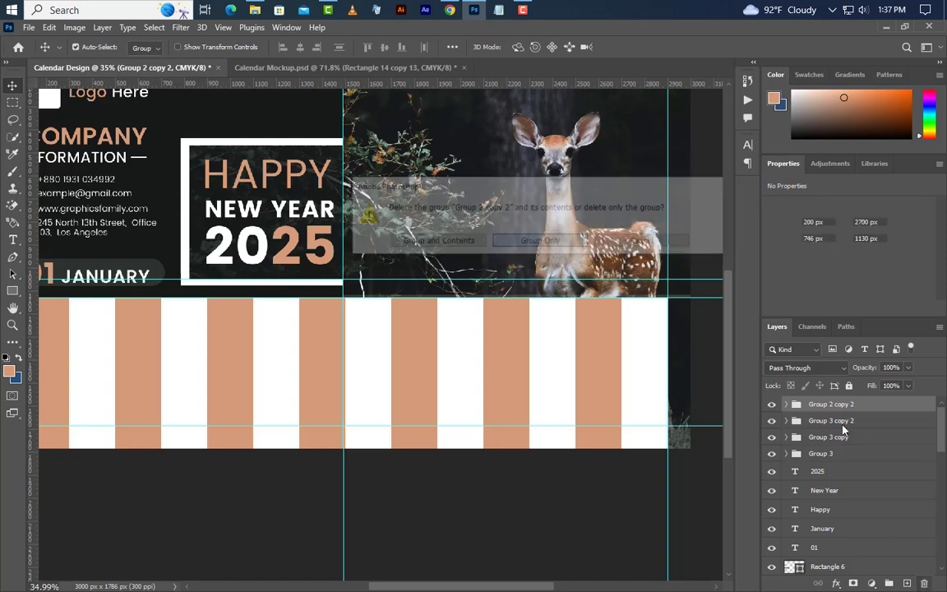
left_click(880, 443)
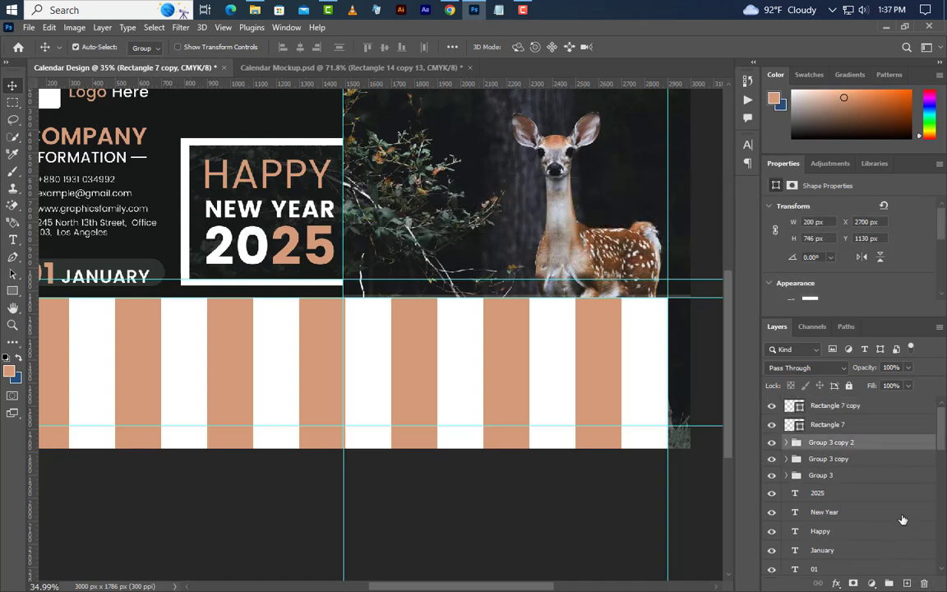
key("Delete")
left_click(514, 242)
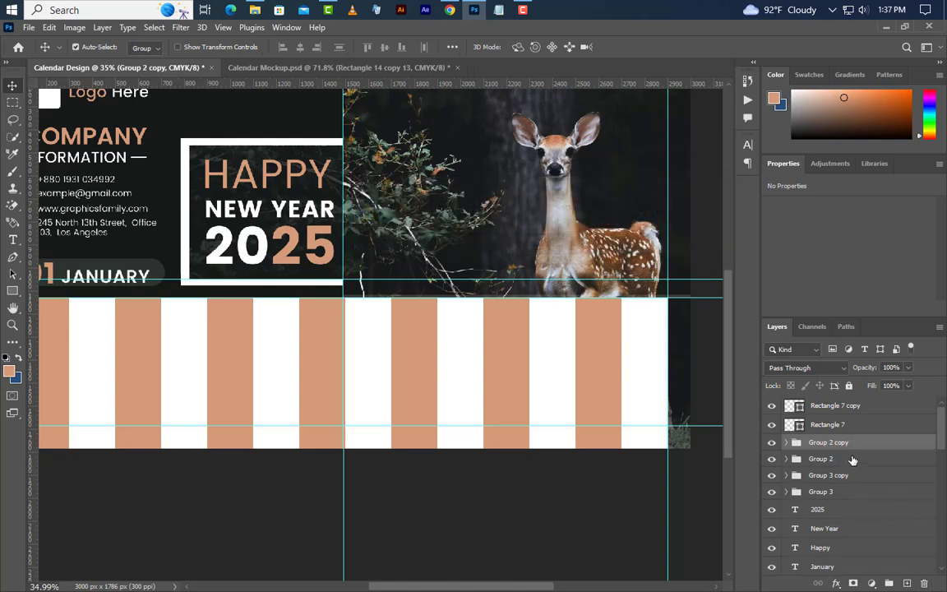
left_click(924, 585)
left_click(525, 239)
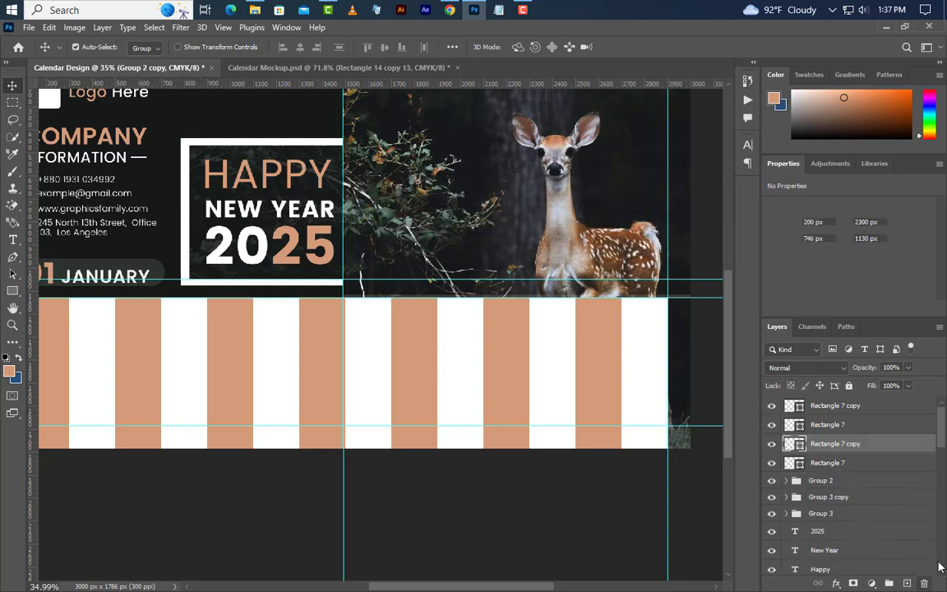
left_click(822, 480)
key("Delete")
left_click(540, 241)
Step: Dissolve the remaining Group 3 copy, Group 3 and Group 2 folders, keeping their stripes
left_click(830, 518)
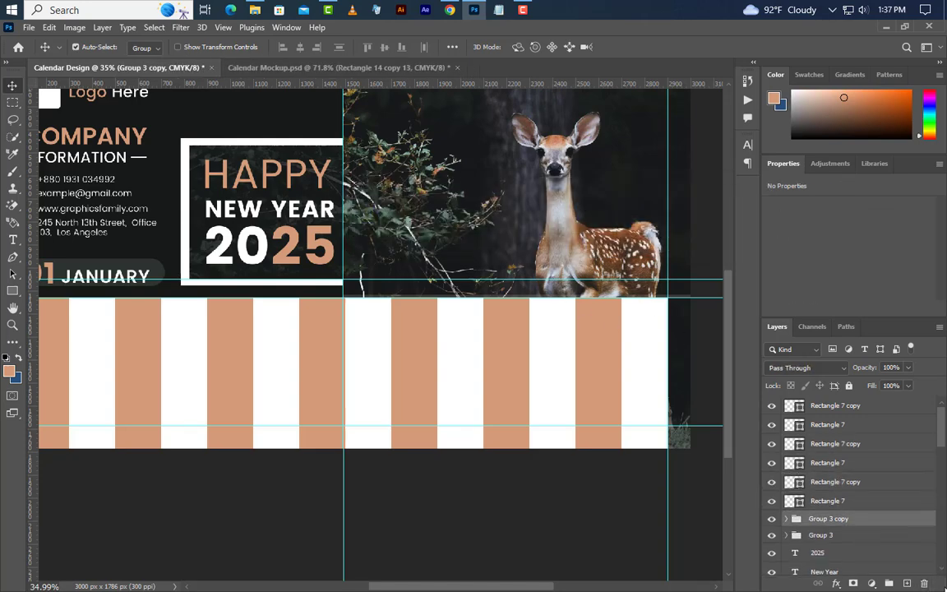
key("Delete")
left_click(557, 244)
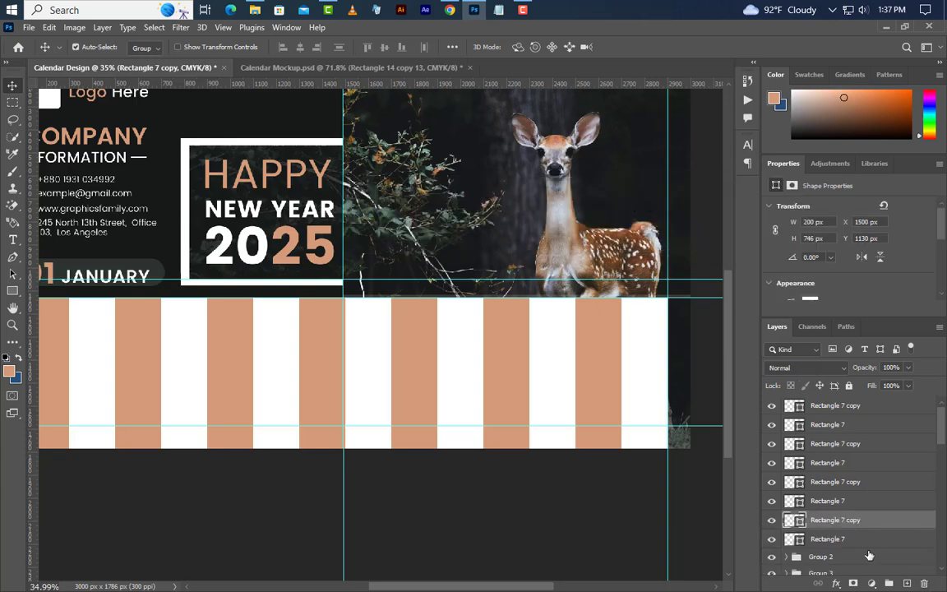
left_click(909, 564)
key("Delete")
left_click(537, 241)
scroll(858, 459, "down", 2)
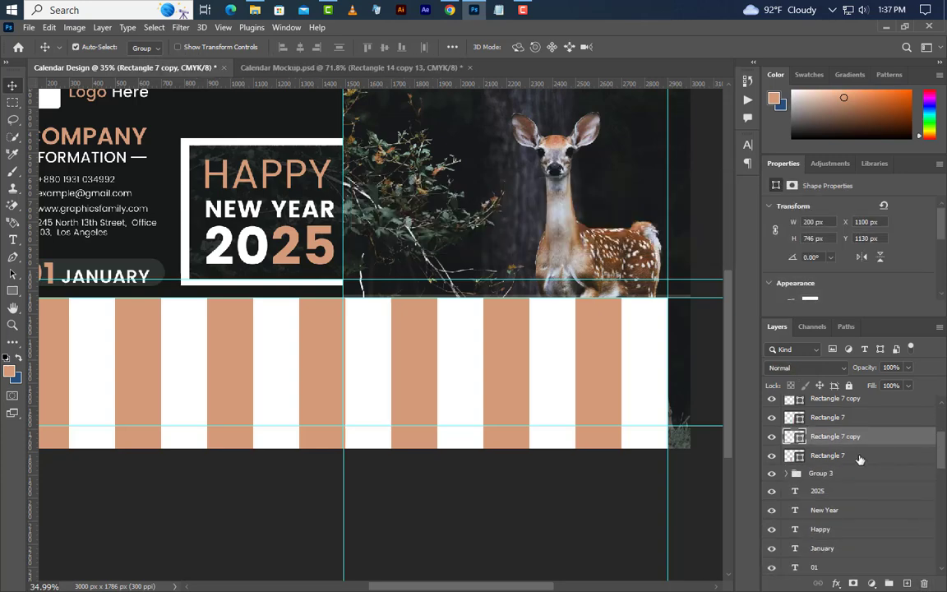
left_click(872, 474)
key("Delete")
left_click(541, 243)
key("Delete")
left_click(541, 244)
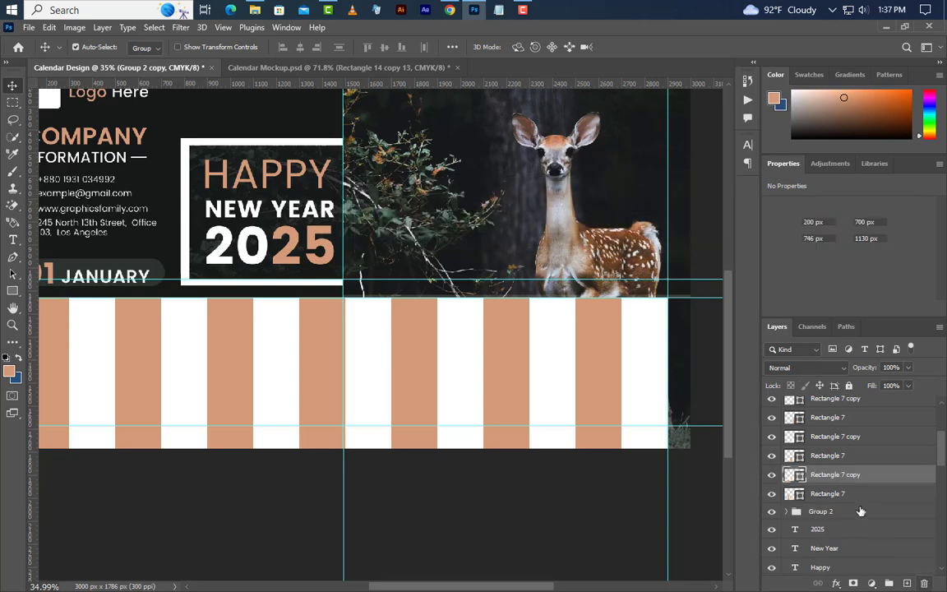
left_click(822, 511)
left_click(925, 584)
left_click(544, 242)
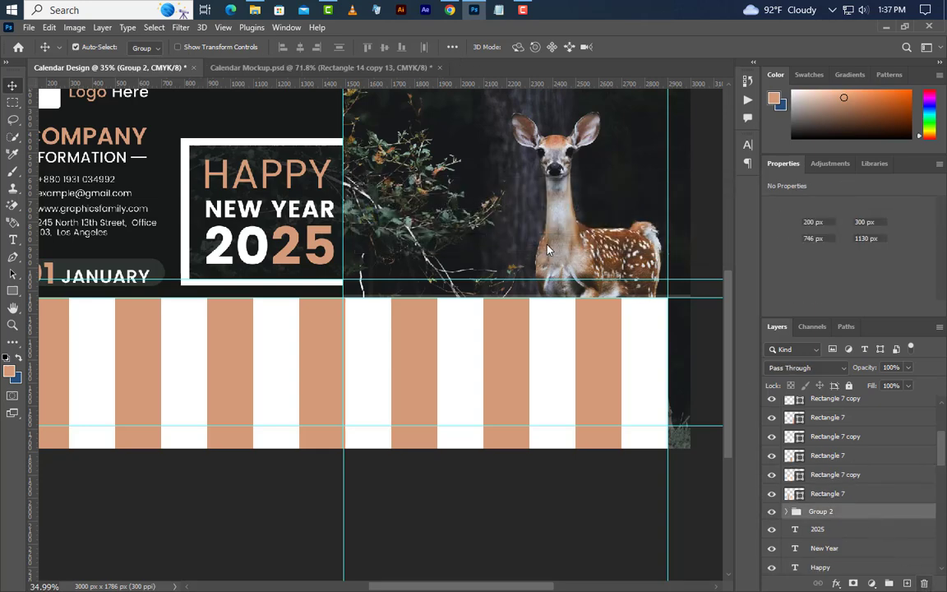
scroll(685, 403, "down", 4)
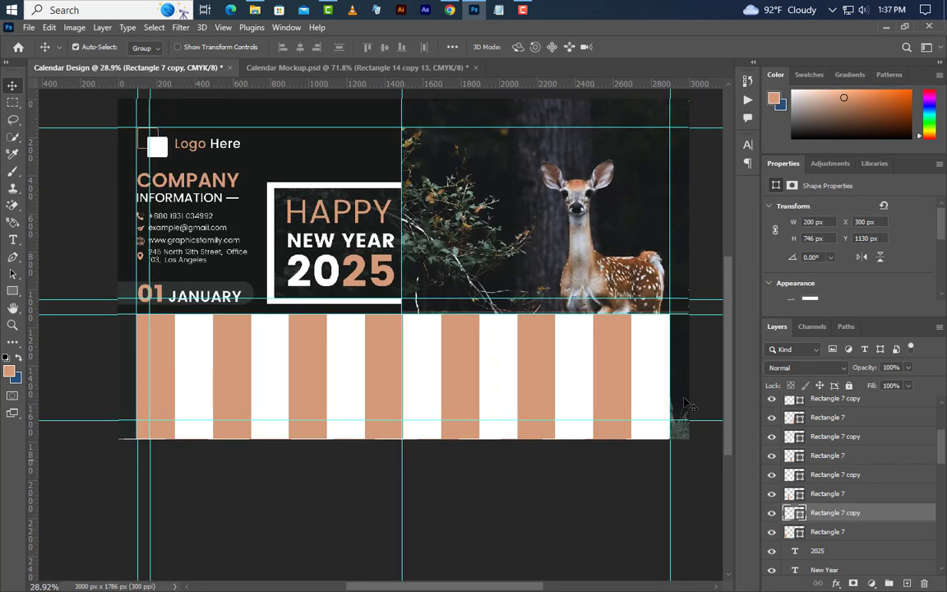
scroll(265, 344, "up", 6)
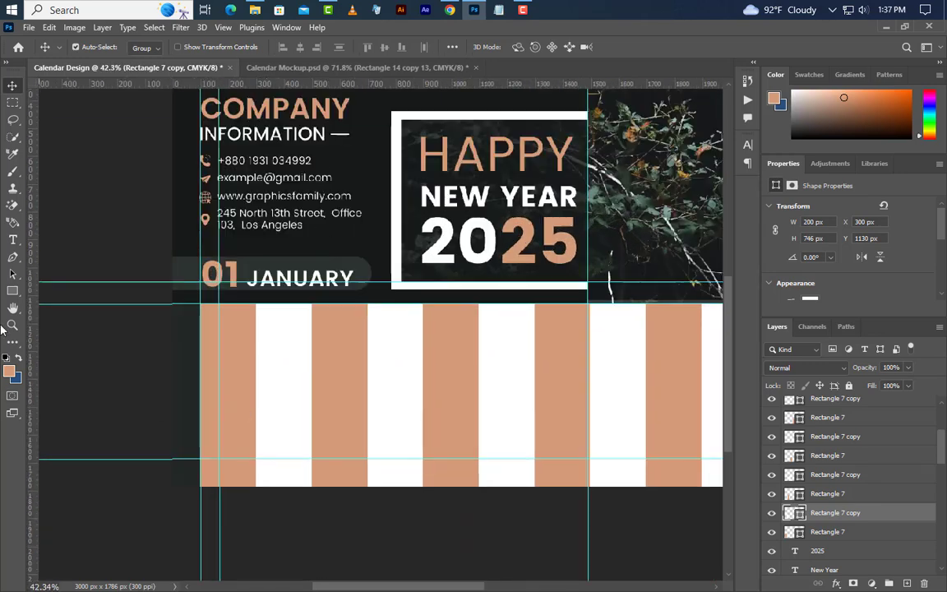
Step: Type a SAT label above the first stripe column and select its font size
left_click(12, 240)
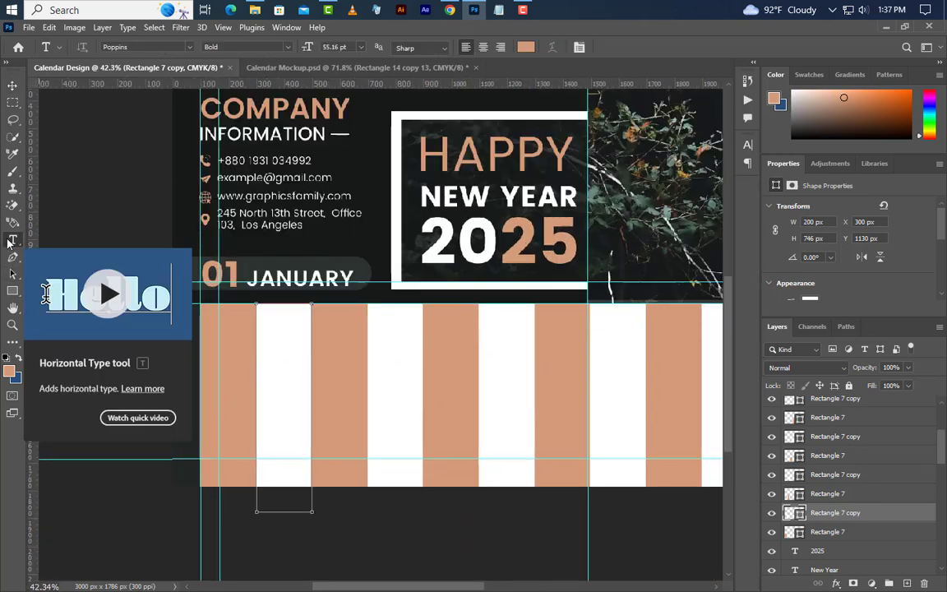
left_click(208, 332)
type("SAT")
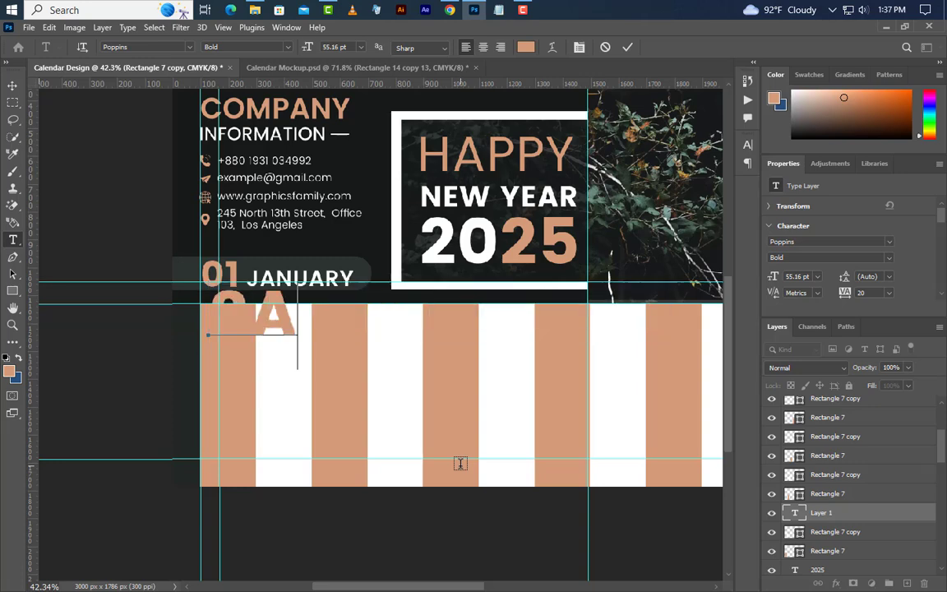
left_click(630, 47)
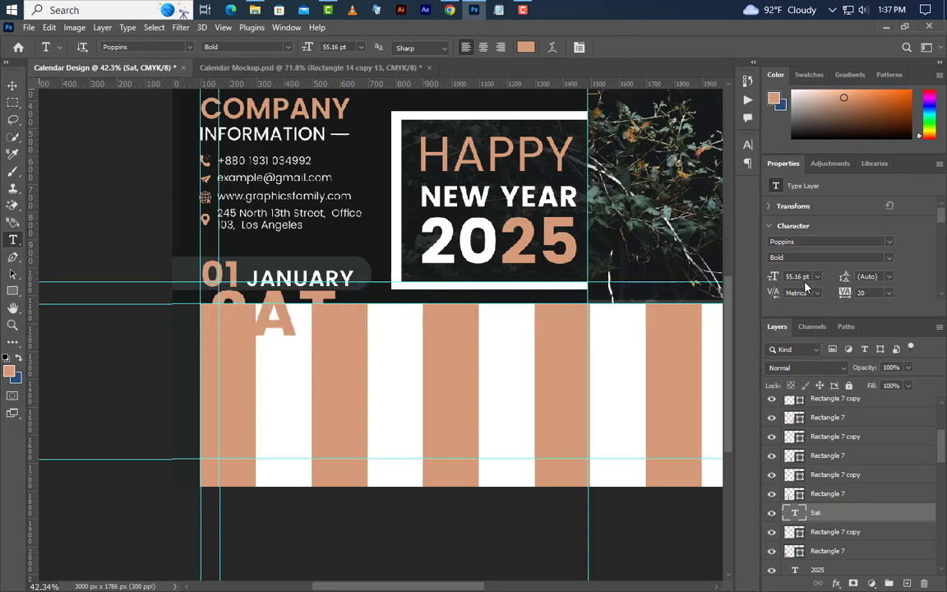
left_click(782, 277)
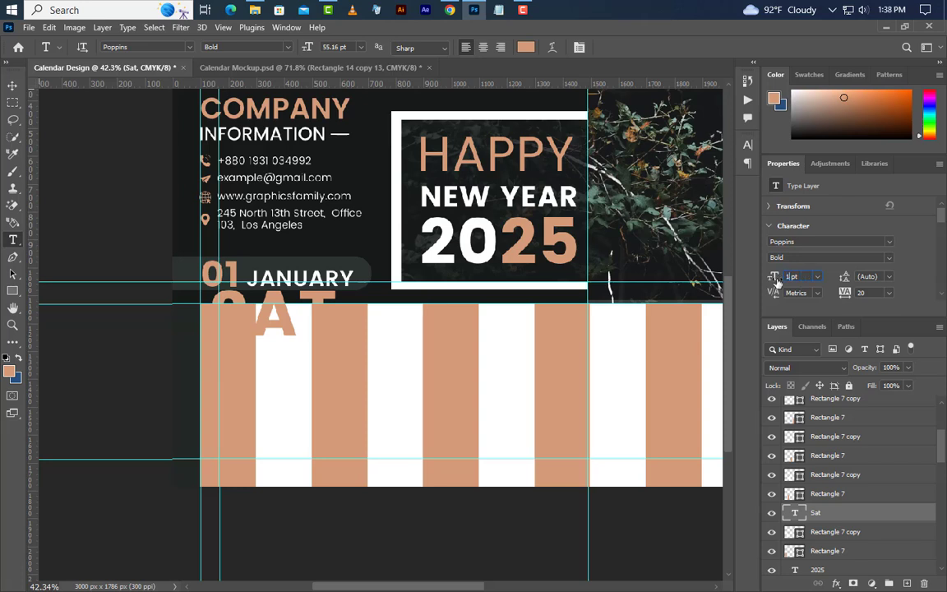
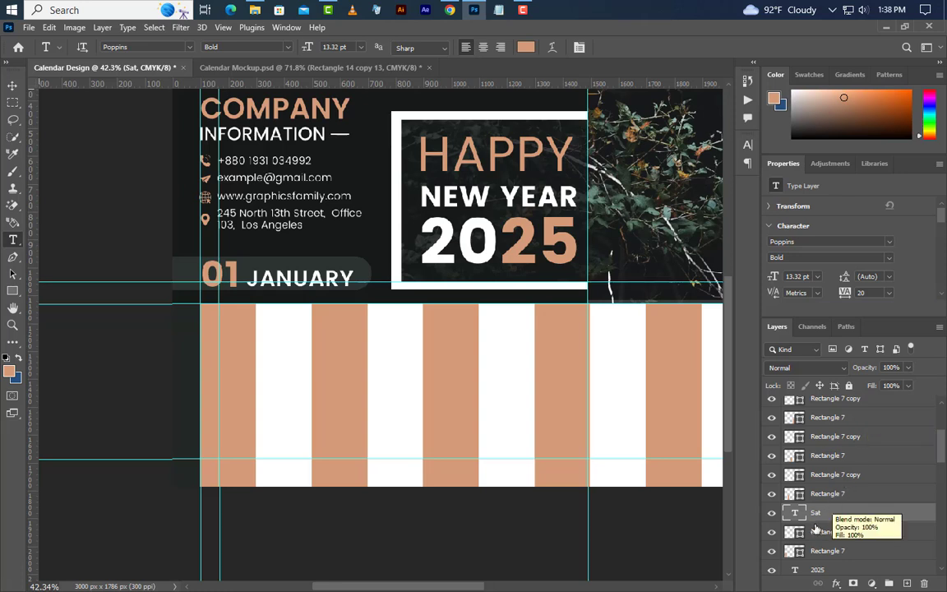
Step: Move the Sat layer to the top and draw a 4 px-high bar beneath it
left_click_drag(855, 512, 858, 399)
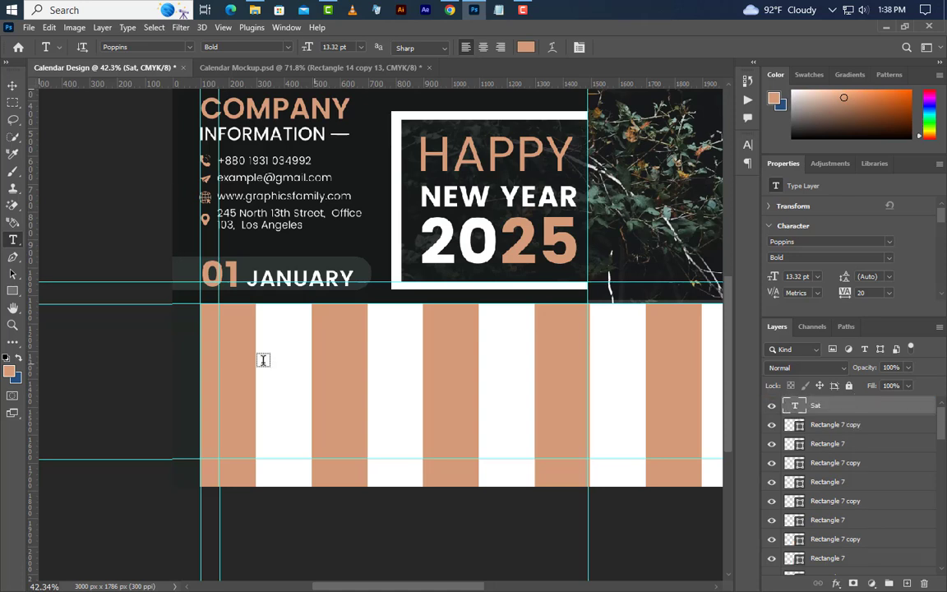
left_click(12, 293)
left_click_drag(263, 351, 303, 351)
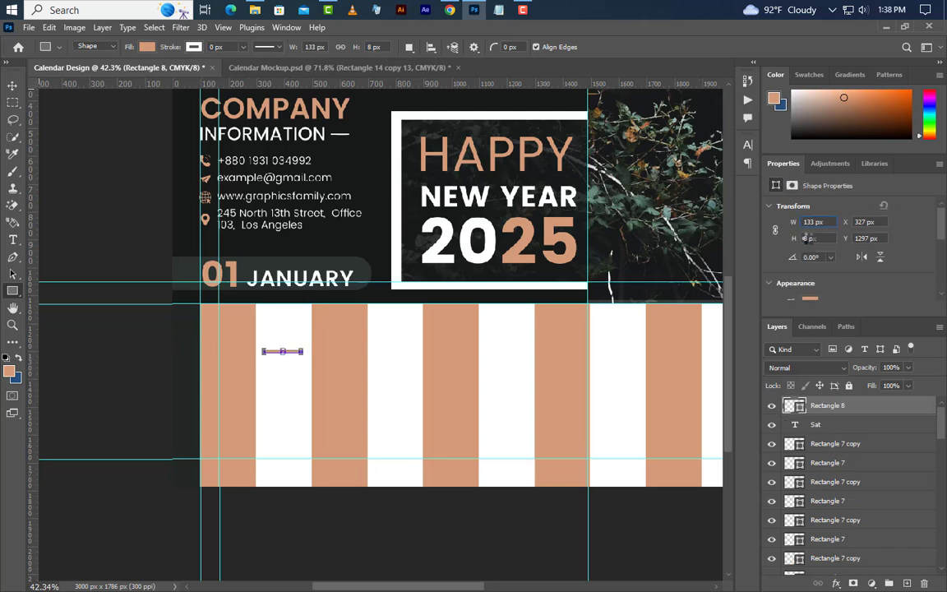
type("4px")
Step: Centre the underline on the first orange column and group it with the Sat text
left_click(11, 85)
left_click(248, 431, "ctrl")
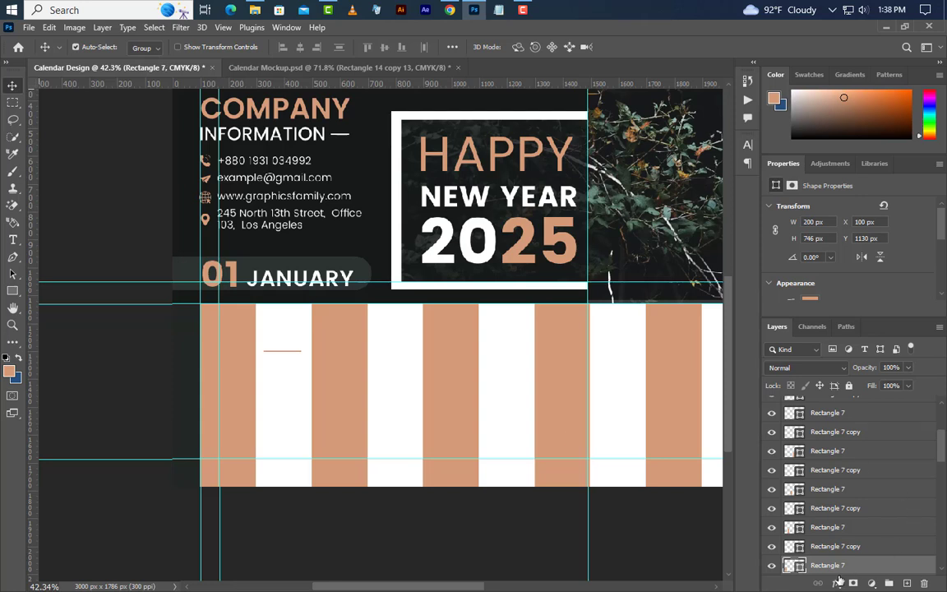
left_click(796, 567, "ctrl")
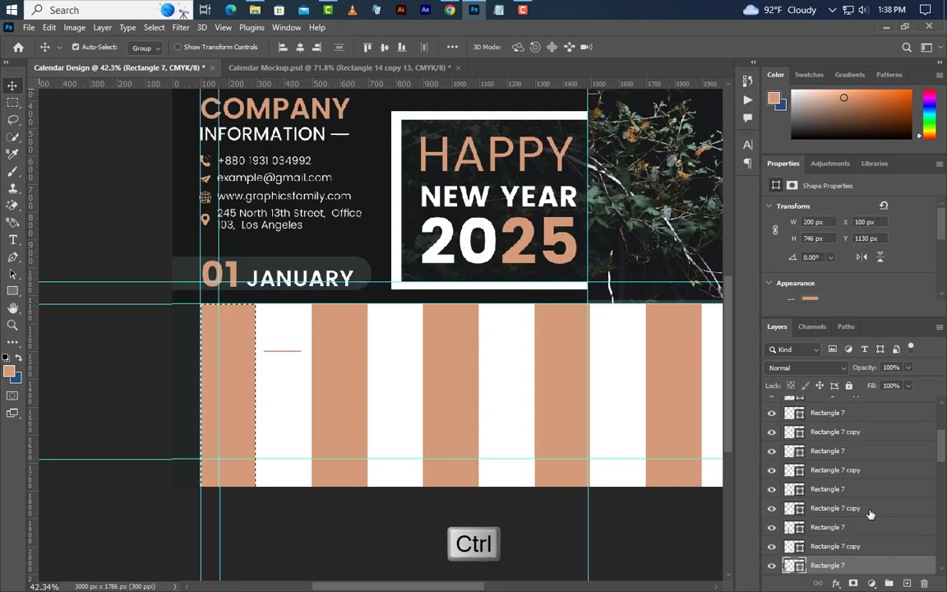
scroll(943, 441, "up", 5)
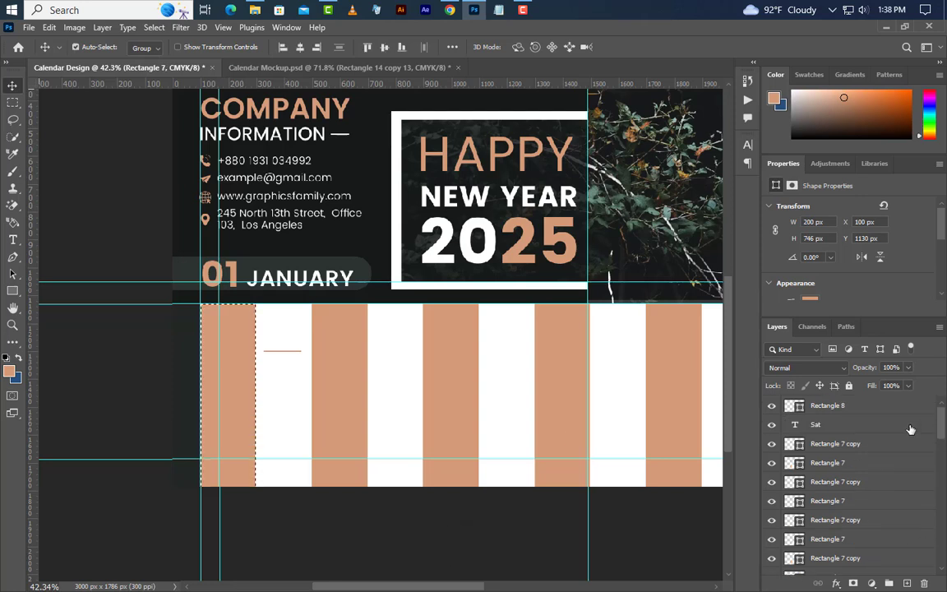
left_click(816, 424)
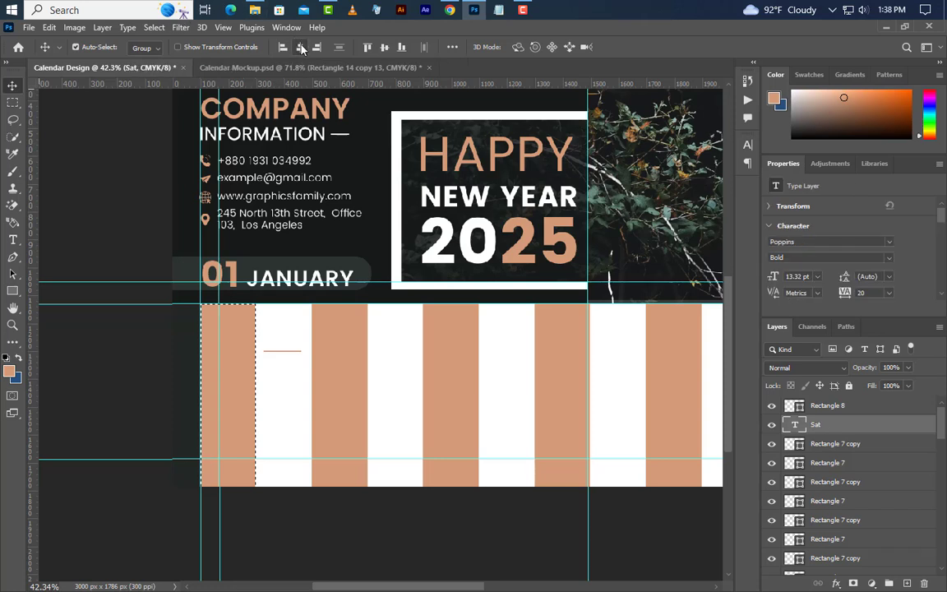
left_click(814, 406)
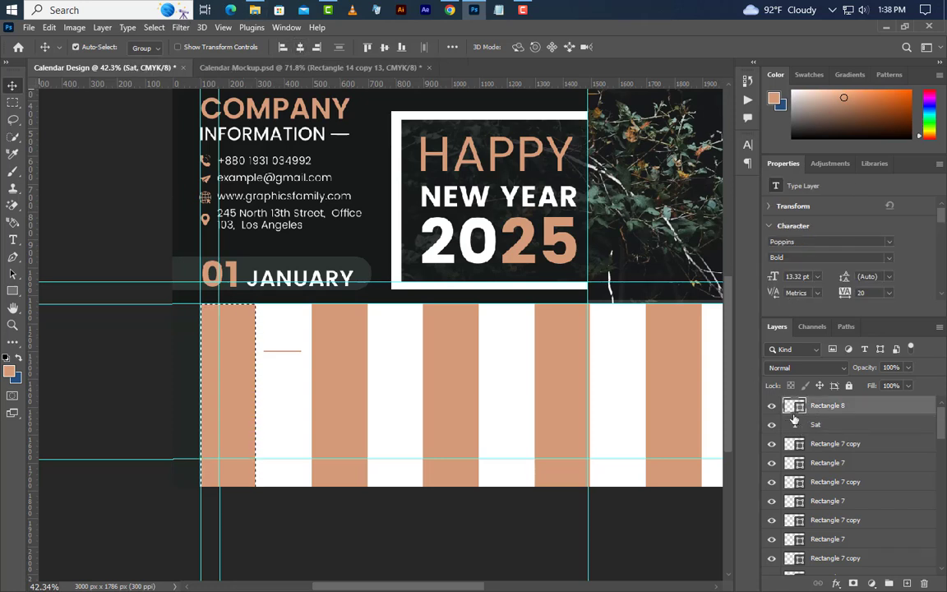
left_click(301, 50)
key("ctrl+d")
left_click(831, 428, "ctrl")
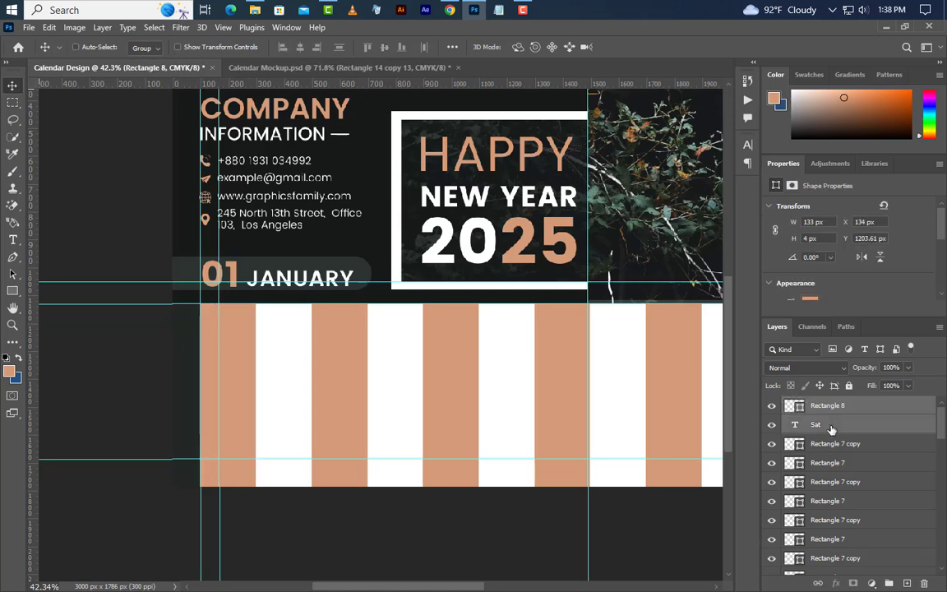
key("ctrl+g")
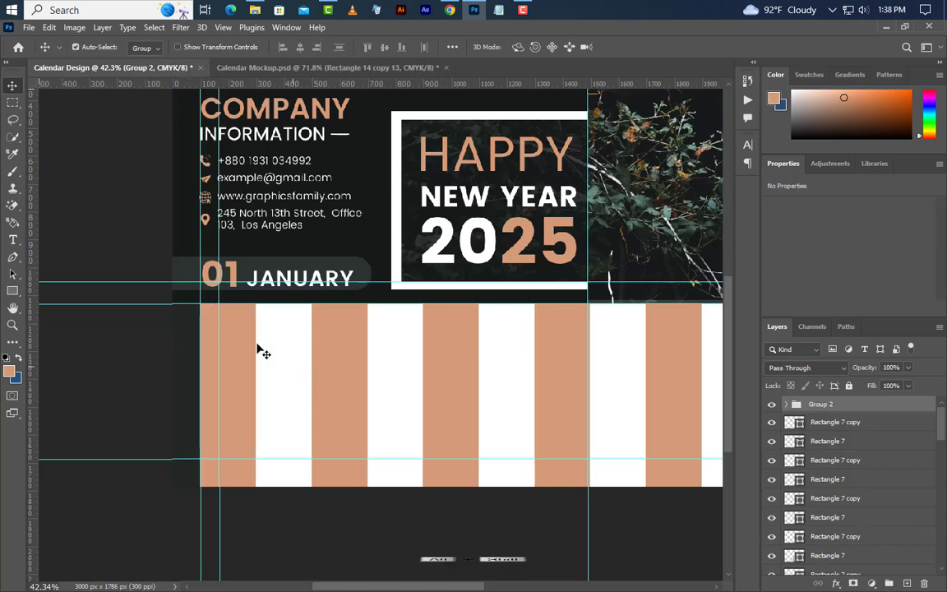
Step: Duplicate the SAT header one column right and make the copy's underline white
left_click_drag(229, 329, 341, 339)
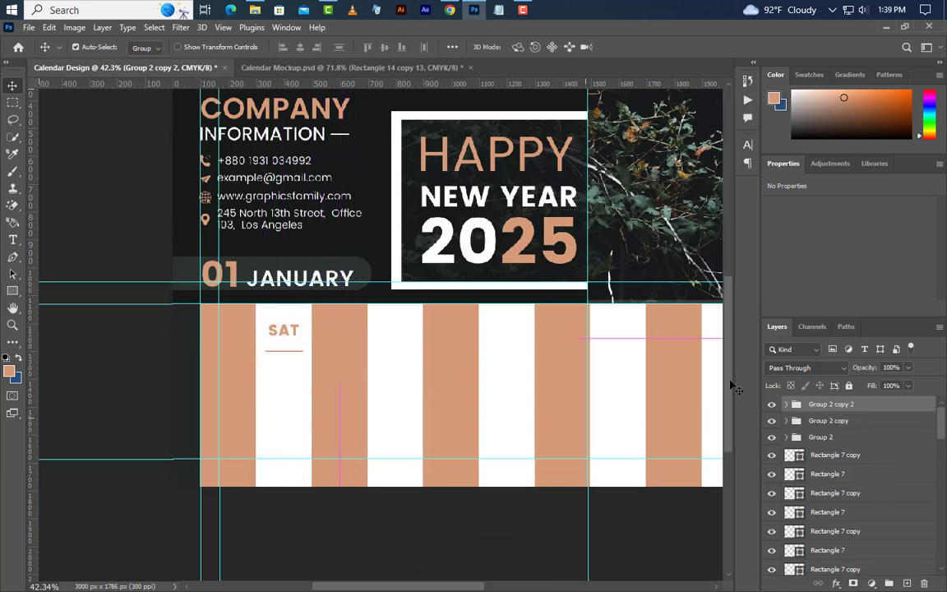
left_click(787, 404)
left_click(810, 425)
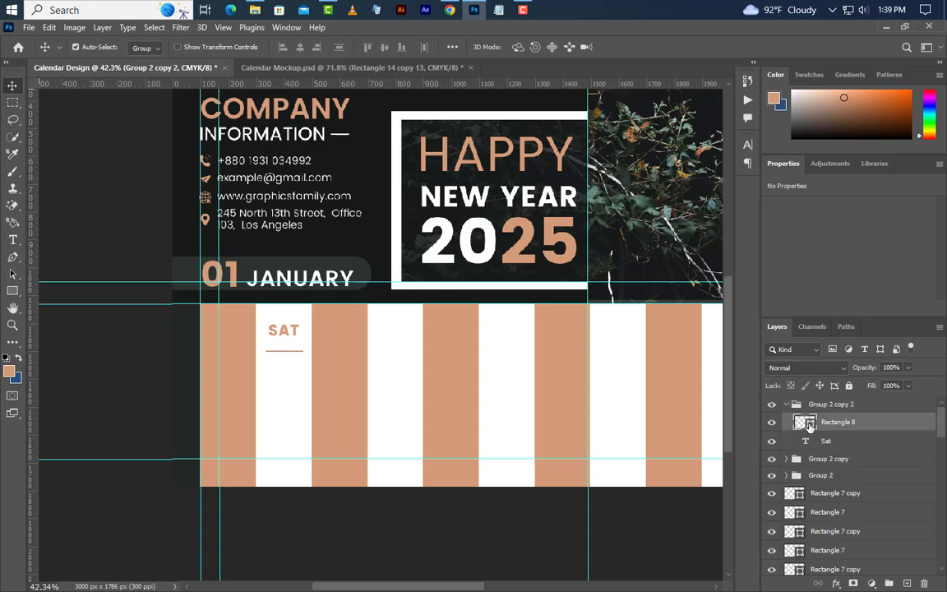
double_click(810, 425)
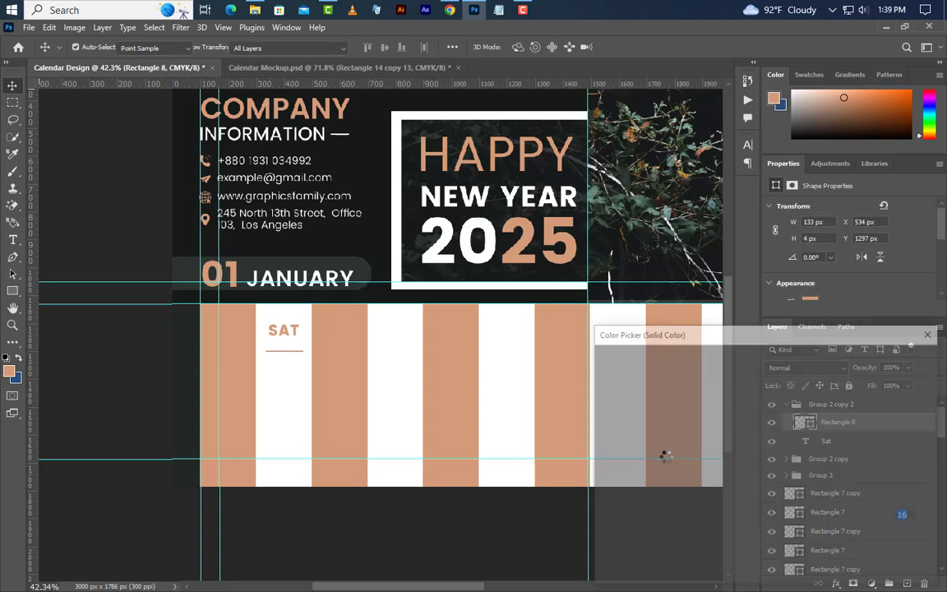
left_click(898, 359)
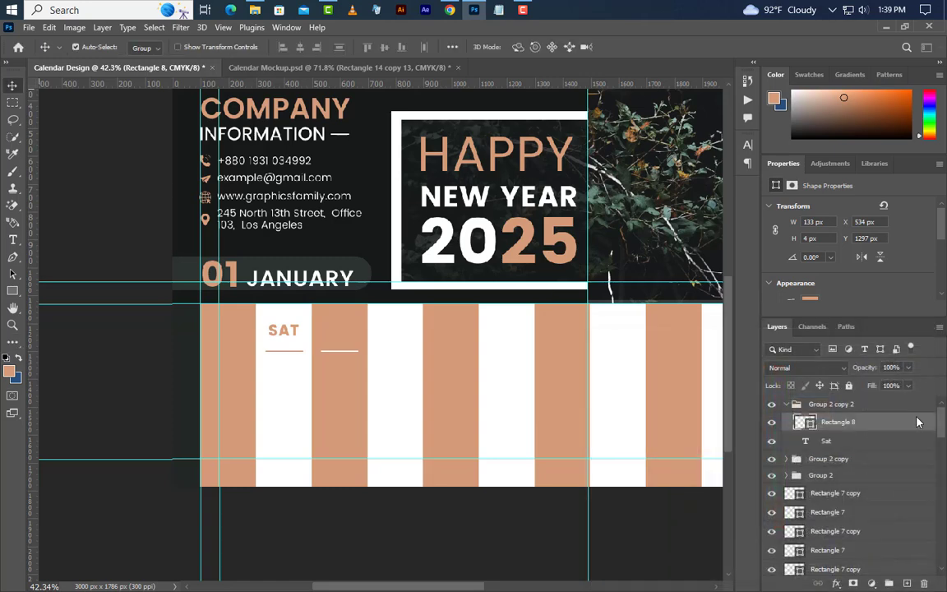
Step: Set the copied SAT text to white in Poppins Medium
left_click(848, 447)
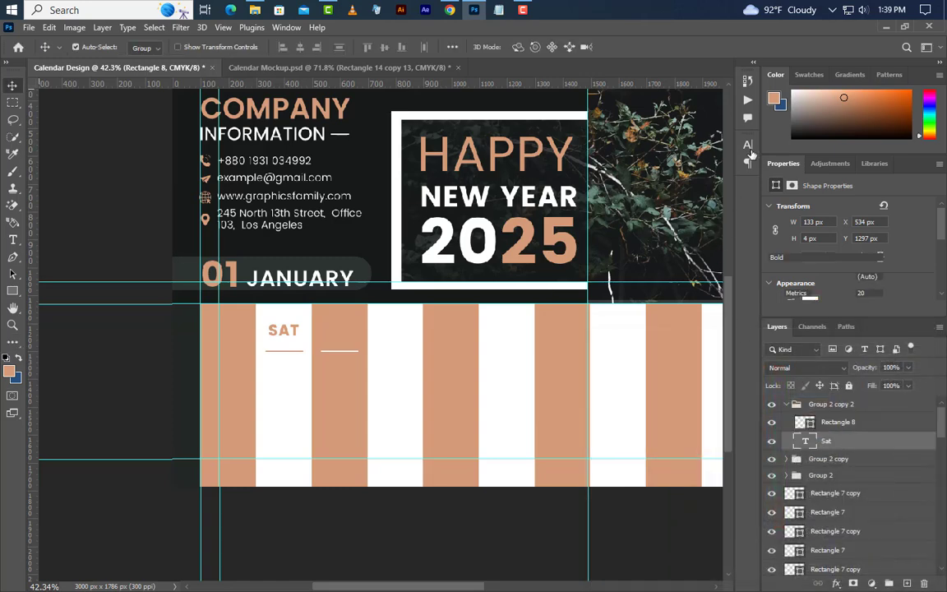
left_click(748, 148)
left_click(712, 220)
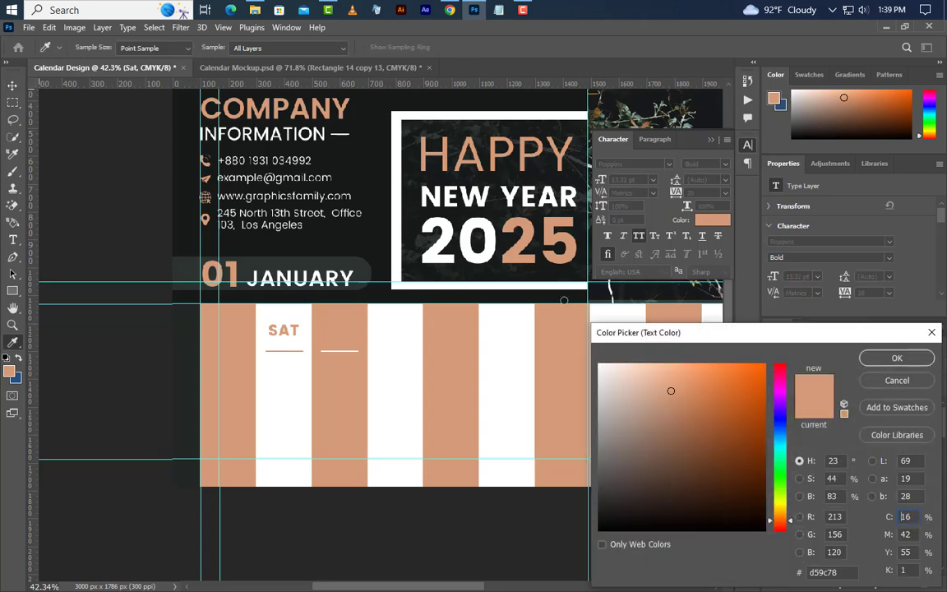
key("Return")
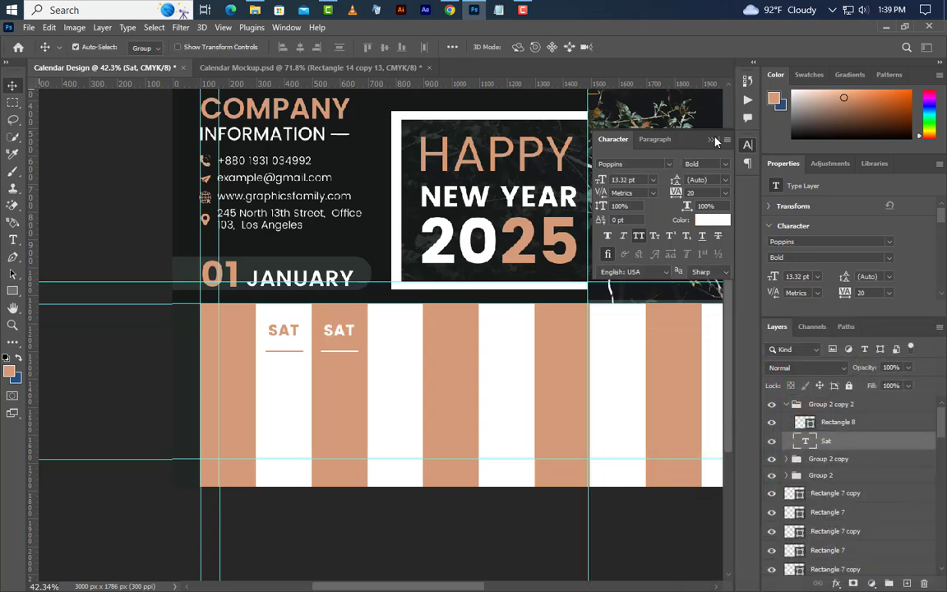
left_click(724, 165)
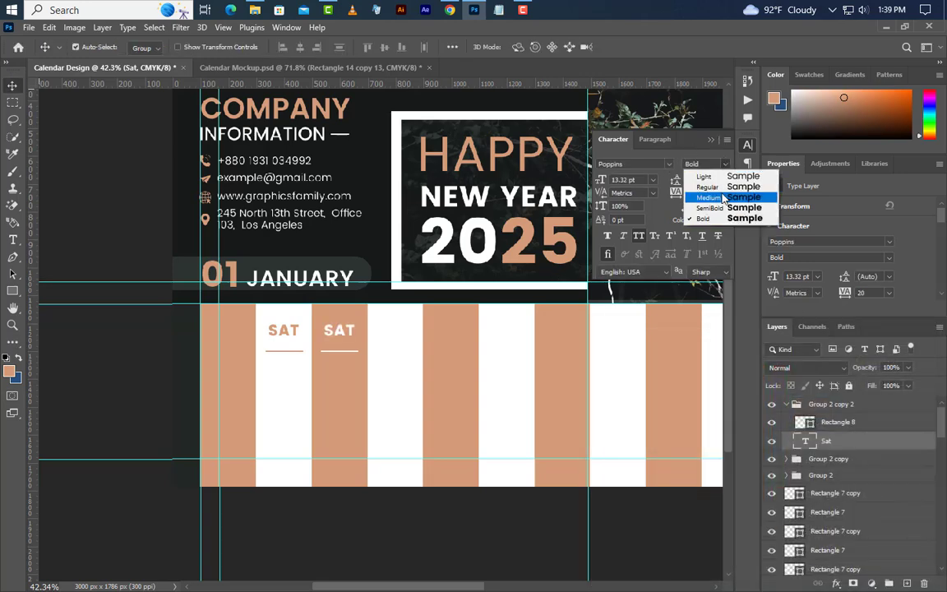
left_click(697, 196)
left_click(712, 140)
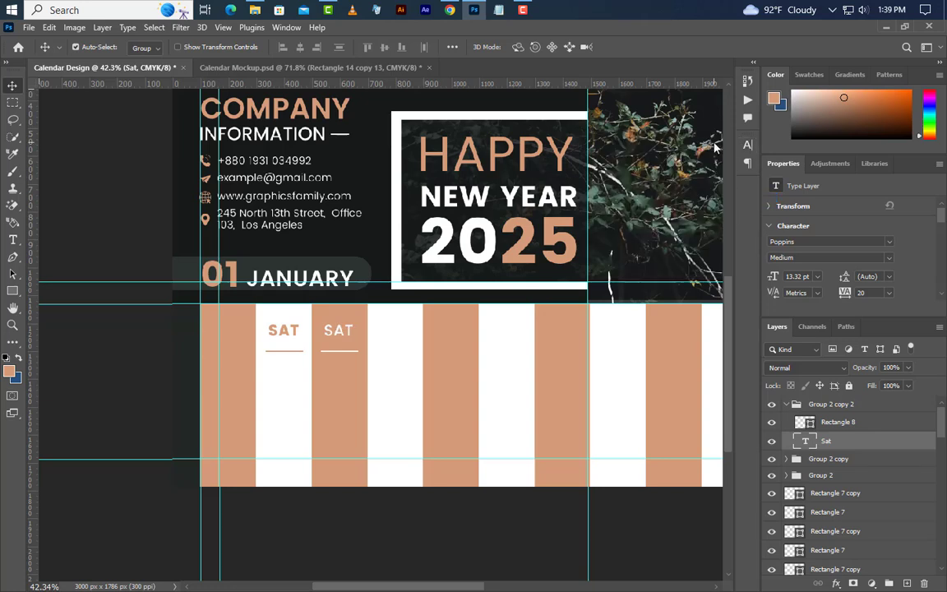
Step: Place more SAT header copies in later columns along the row
left_click(787, 407)
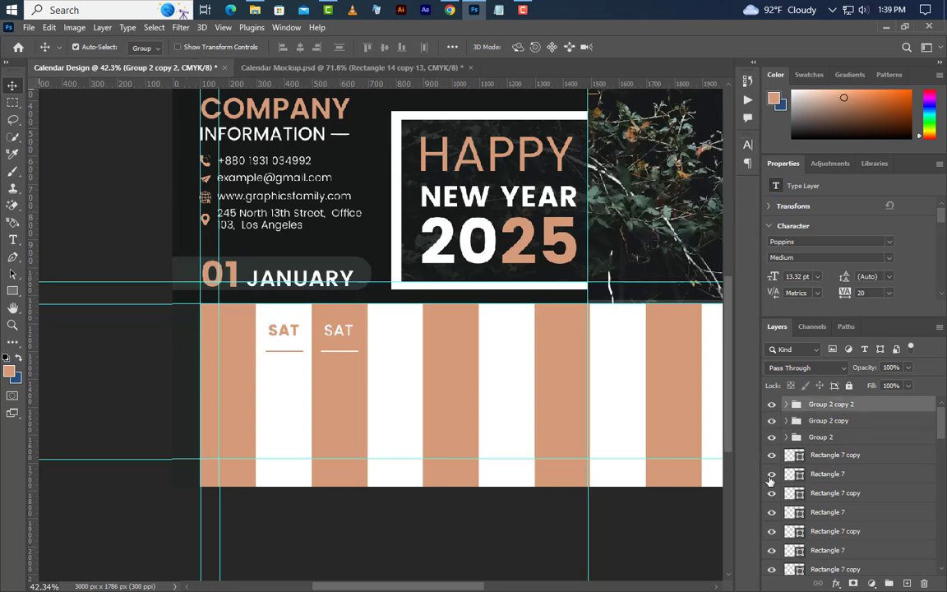
left_click_drag(353, 339, 401, 338)
left_click_drag(342, 339, 563, 337)
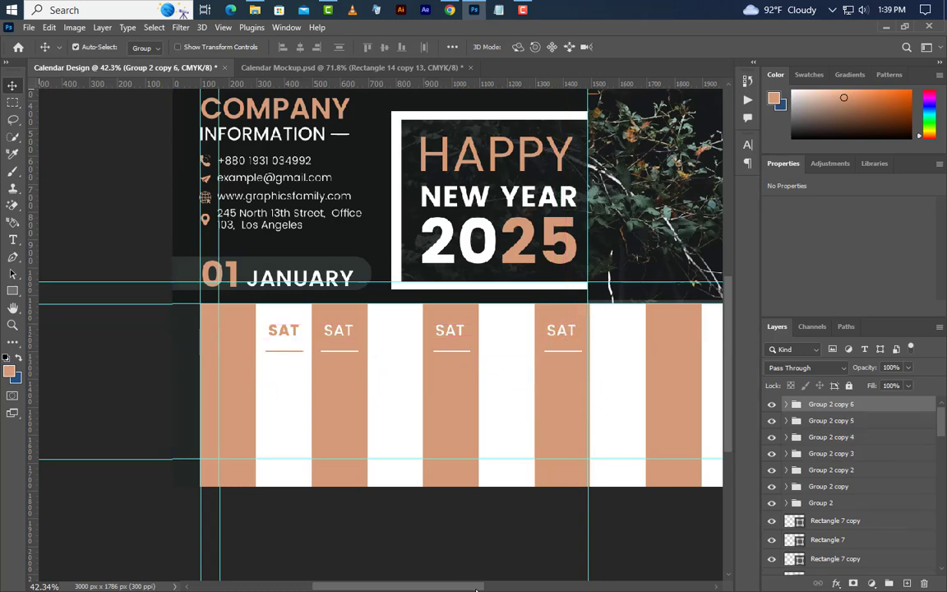
Step: Select all the SAT header groups and group them as Group 3
scroll(441, 589, "right", 4)
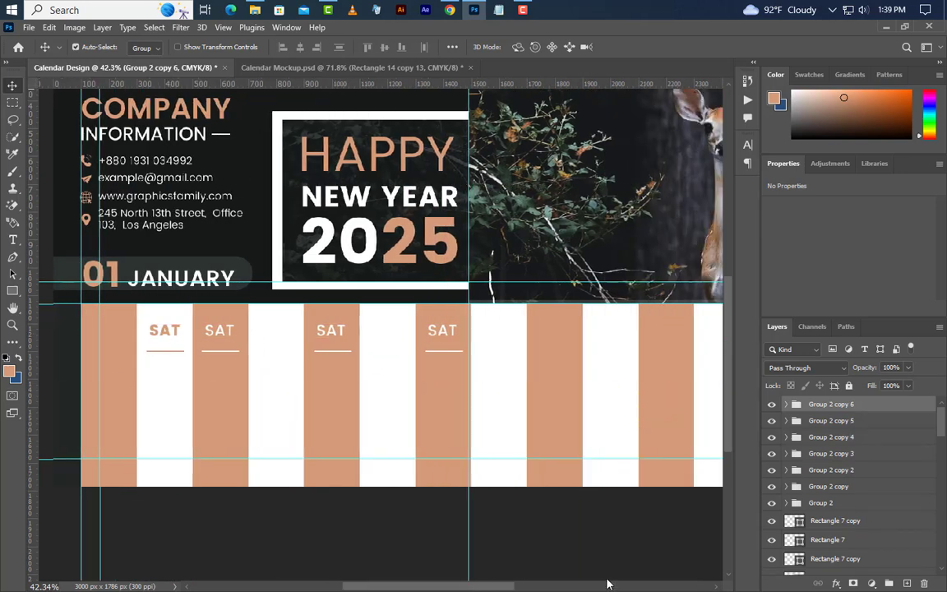
left_click(865, 421, "shift")
left_click(863, 437, "shift")
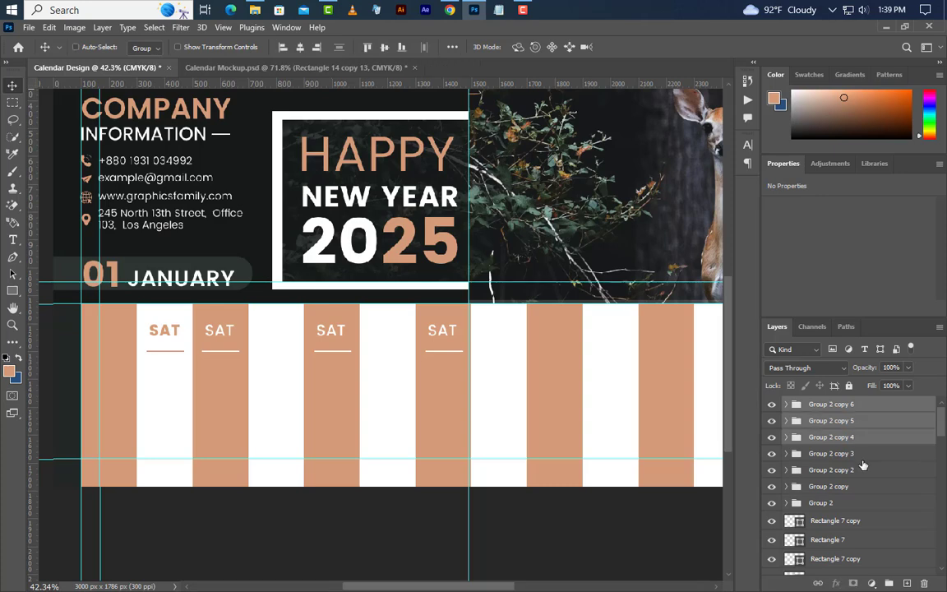
left_click(862, 454, "shift")
left_click(861, 470, "shift")
left_click(860, 488, "shift")
left_click(858, 503, "shift")
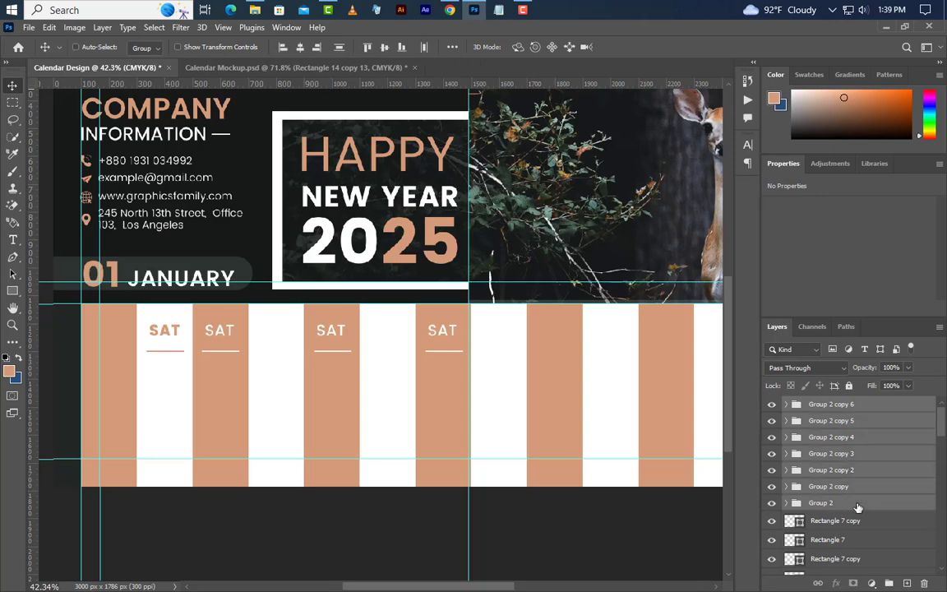
left_click(889, 583)
Step: Duplicate Group 3 and slide the copy right over the remaining columns
left_click_drag(896, 406, 906, 582)
key("ctrl+t")
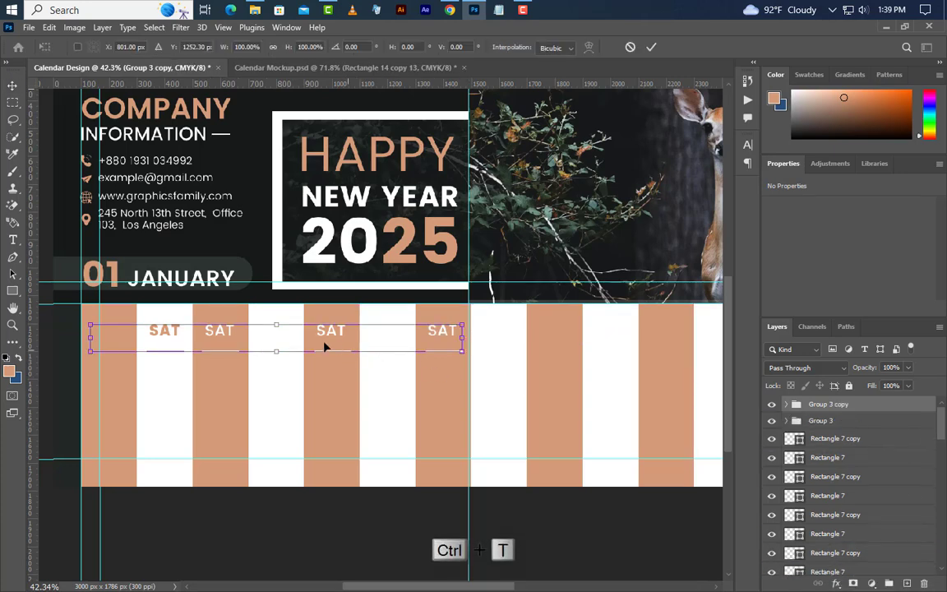
left_click_drag(265, 337, 657, 337)
left_click(651, 47)
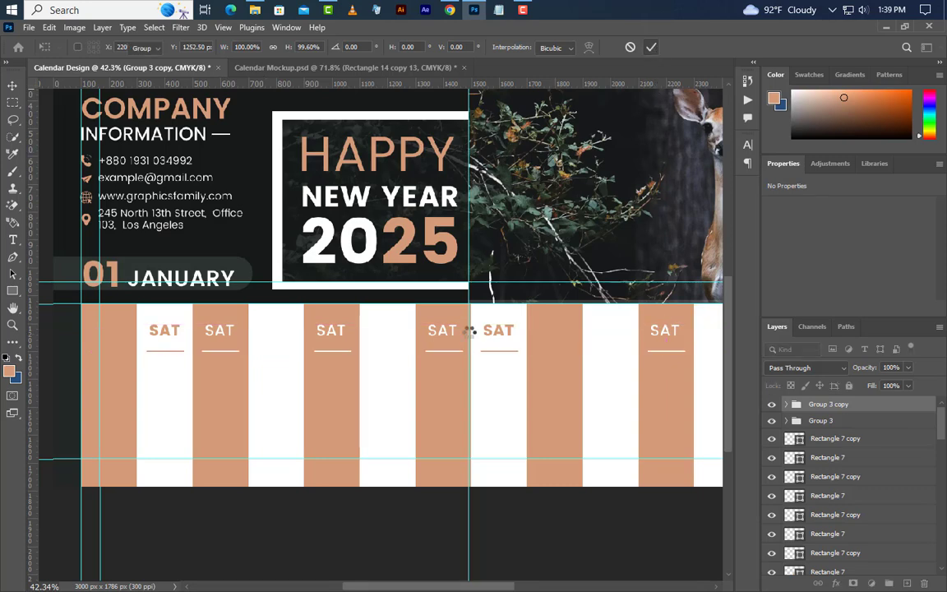
scroll(215, 425, "down", 4)
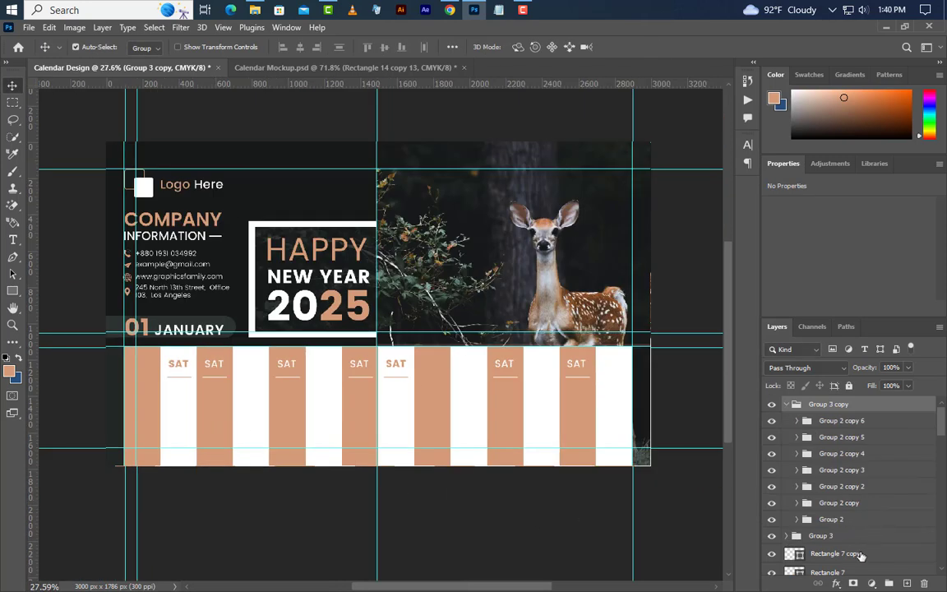
Step: Select all Rectangle 7 and Rectangle 7 copy stripe layers and delete them
left_click(860, 556)
scroll(908, 498, "down", 5)
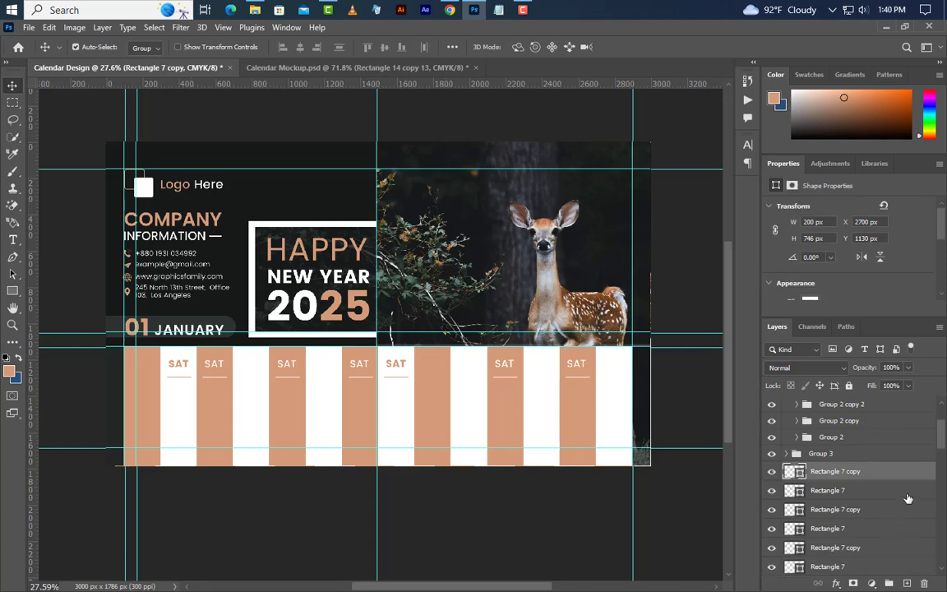
left_click_drag(939, 447, 942, 455)
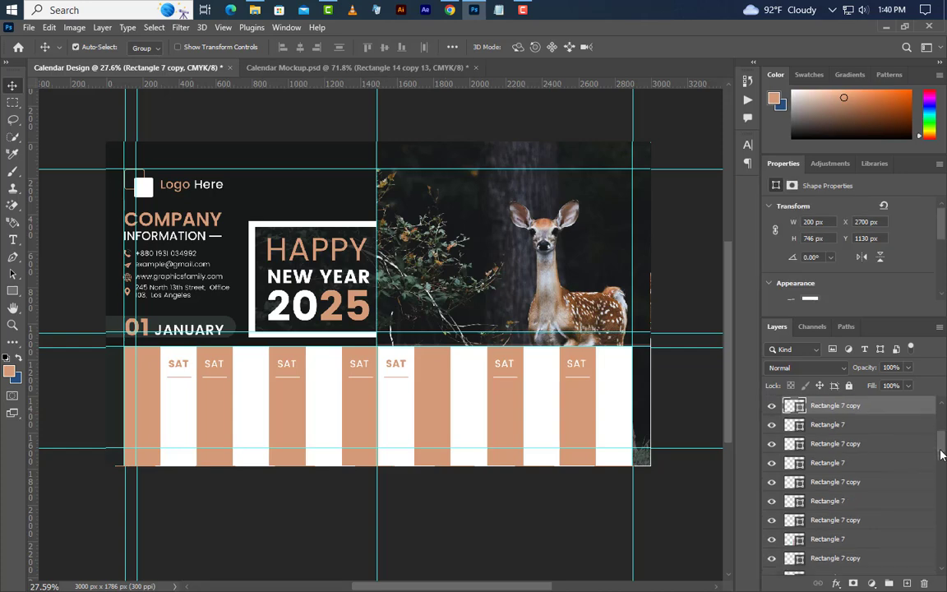
left_click(866, 429, "ctrl")
left_click(864, 444, "ctrl")
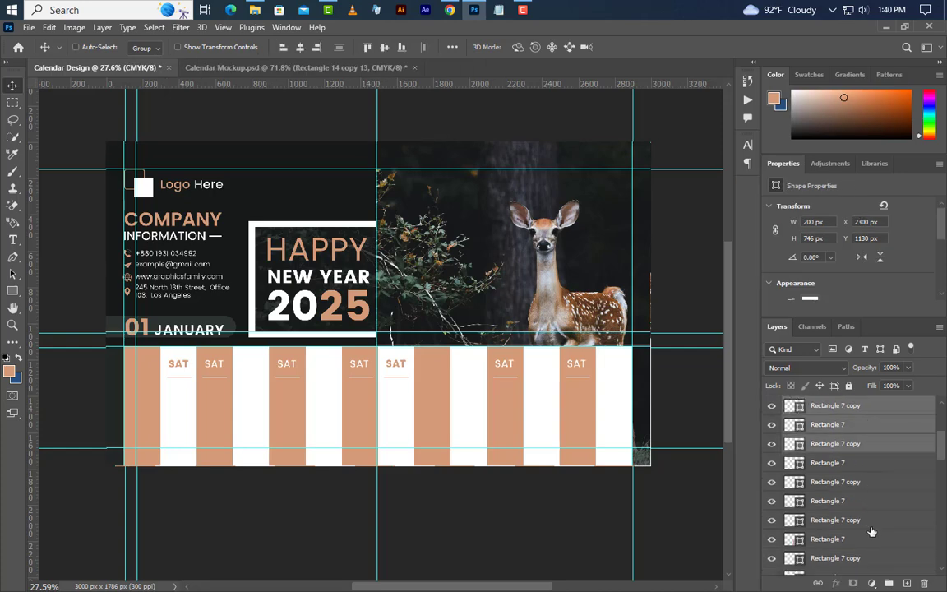
left_click(872, 541, "ctrl")
left_click(870, 561, "ctrl")
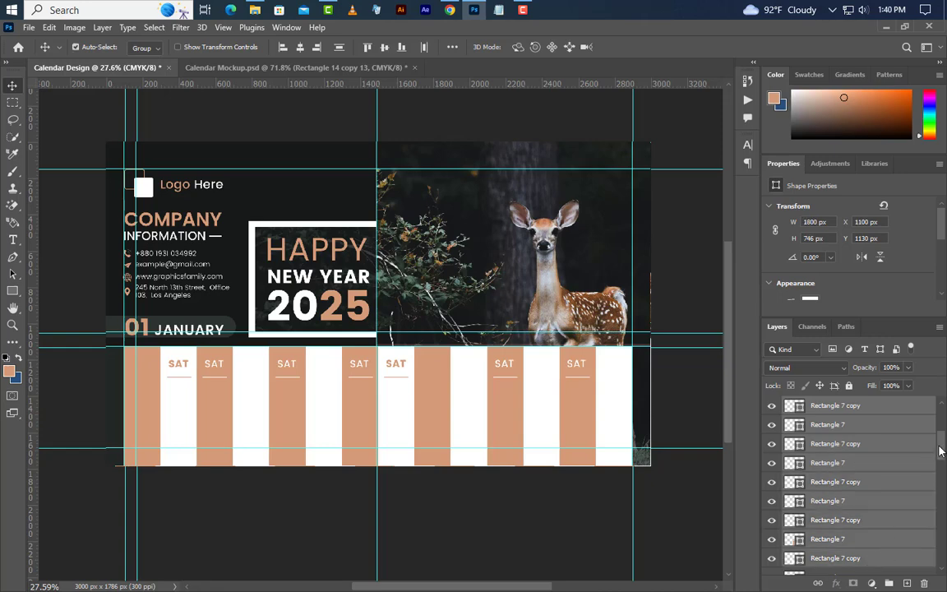
left_click_drag(941, 450, 940, 477)
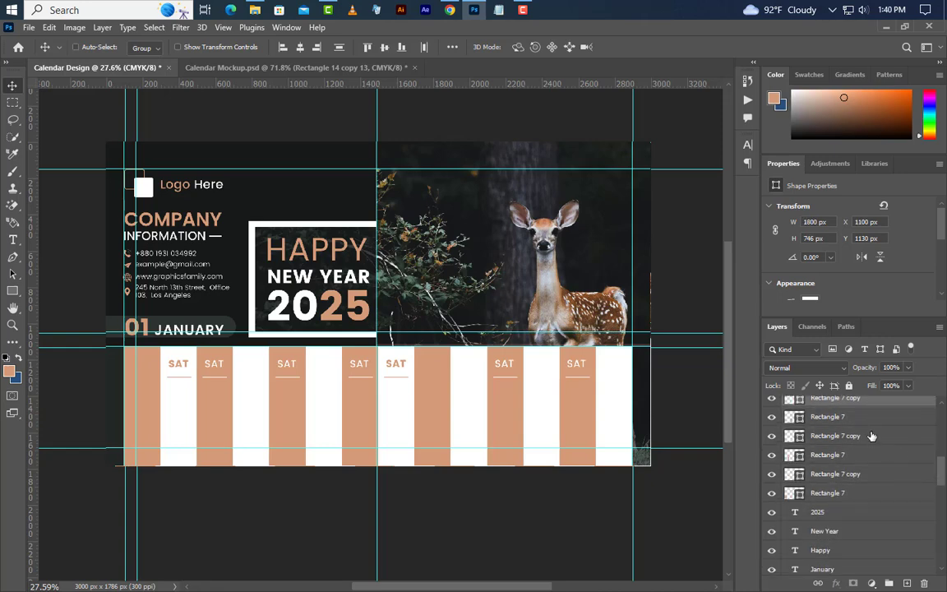
left_click(872, 493, "shift")
left_click(925, 584)
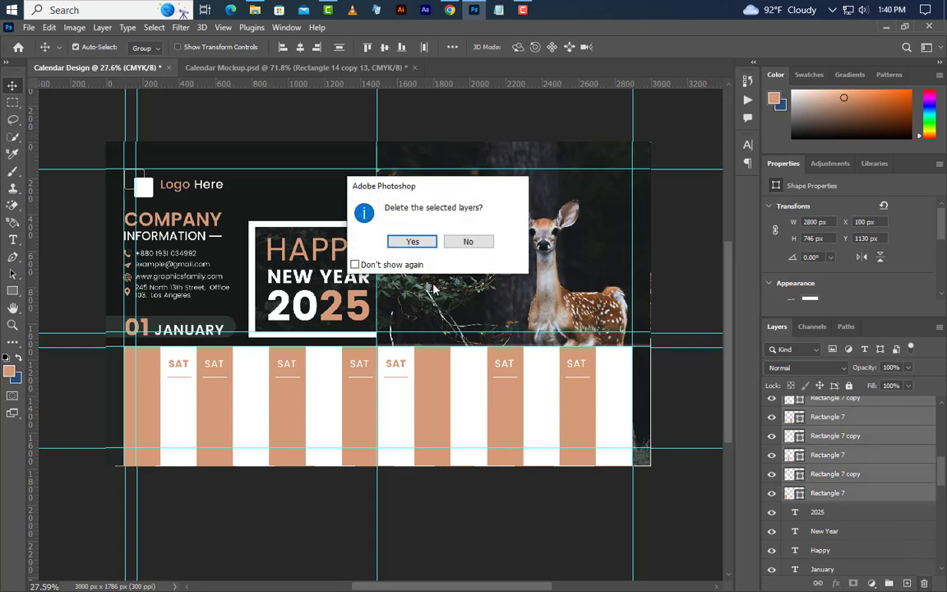
left_click(416, 241)
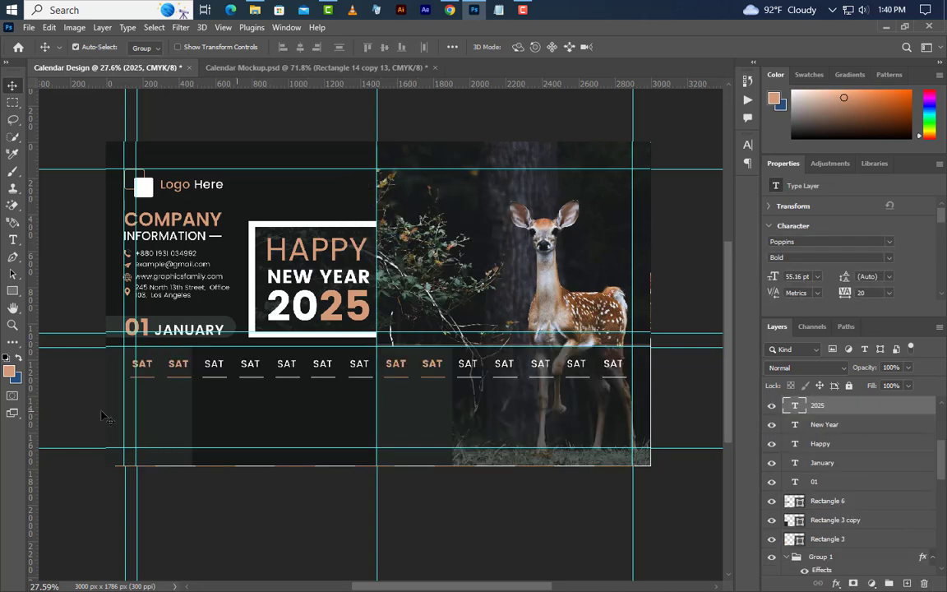
Step: Rename the first week's headers after SAT to SUN, MON, TUE, WED, THU and FRI
left_click(12, 240)
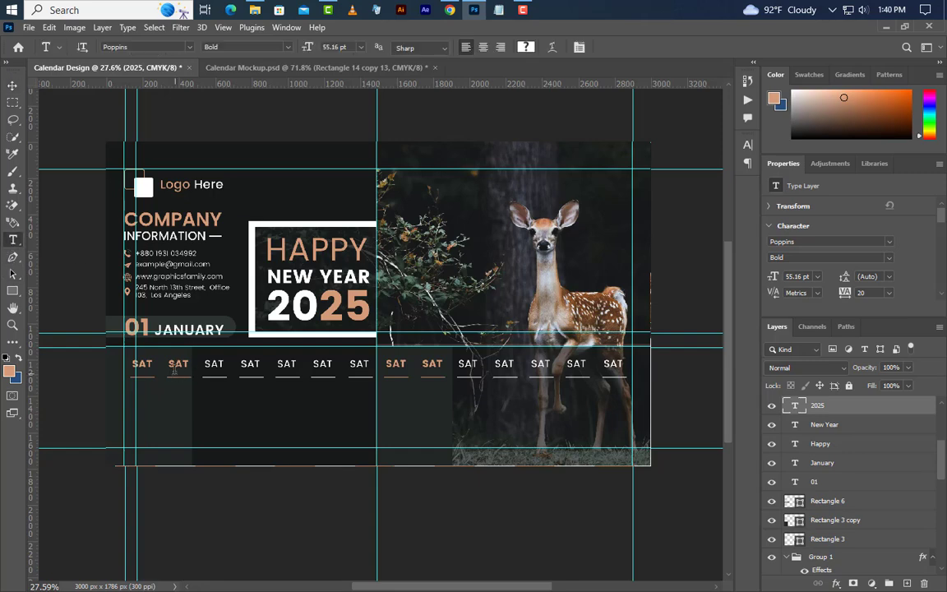
double_click(170, 363)
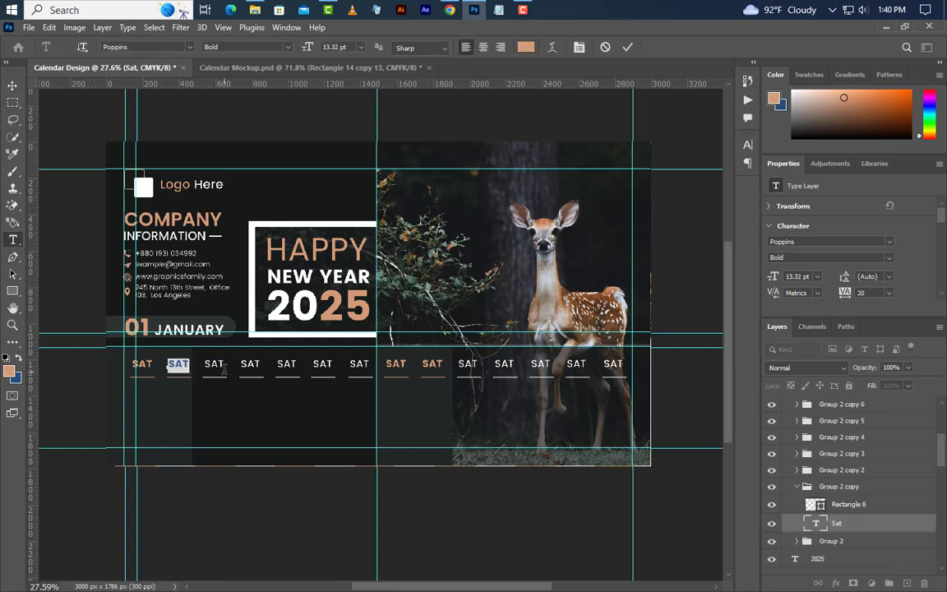
type("SUN")
left_click(440, 329)
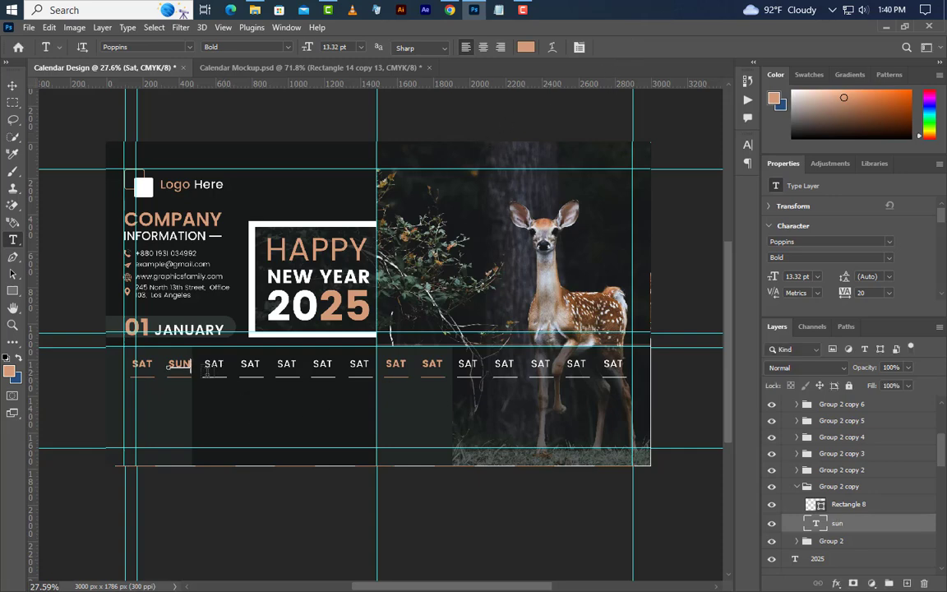
double_click(208, 366)
type("MON")
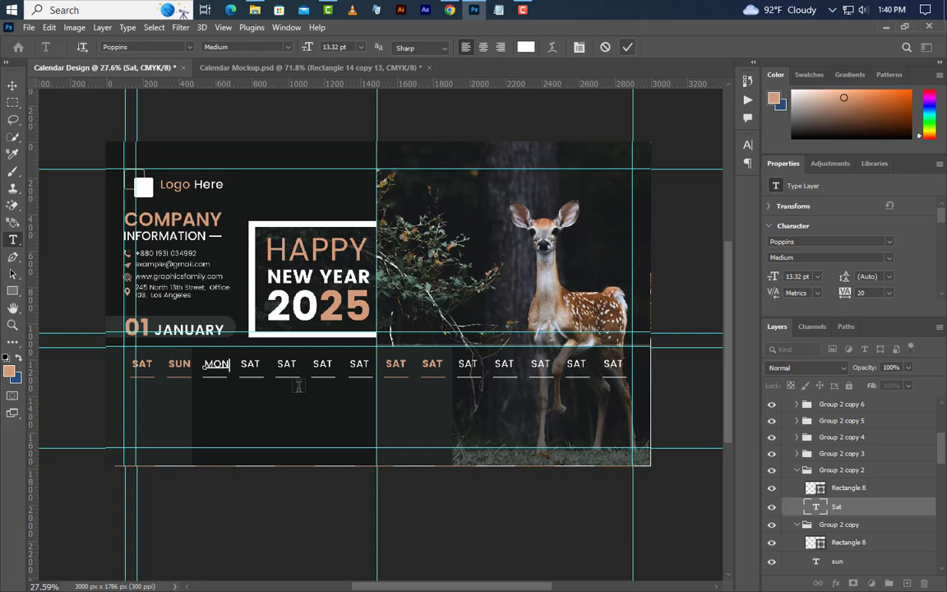
double_click(250, 364)
key("BackSpace")
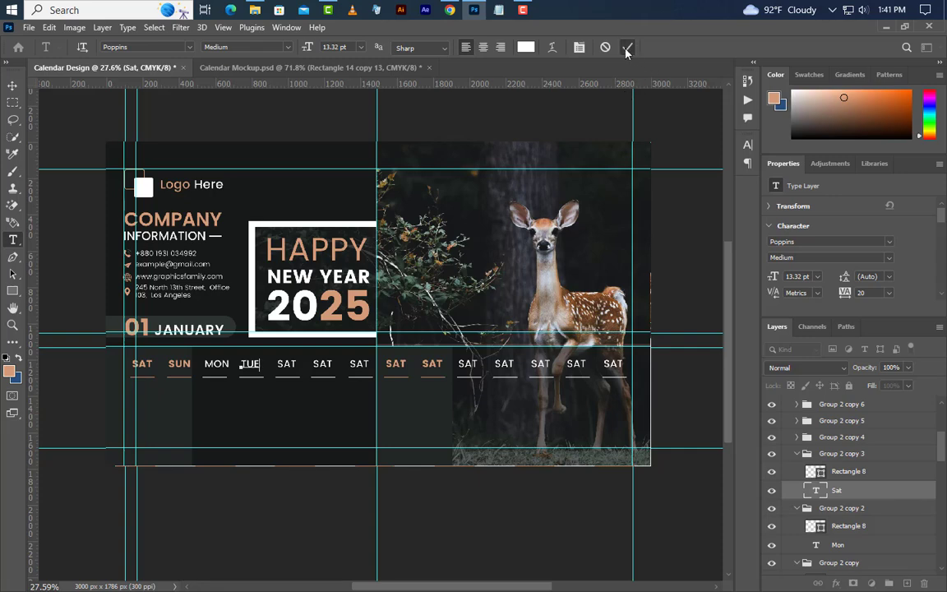
type("TUE")
left_click(627, 49)
double_click(284, 364)
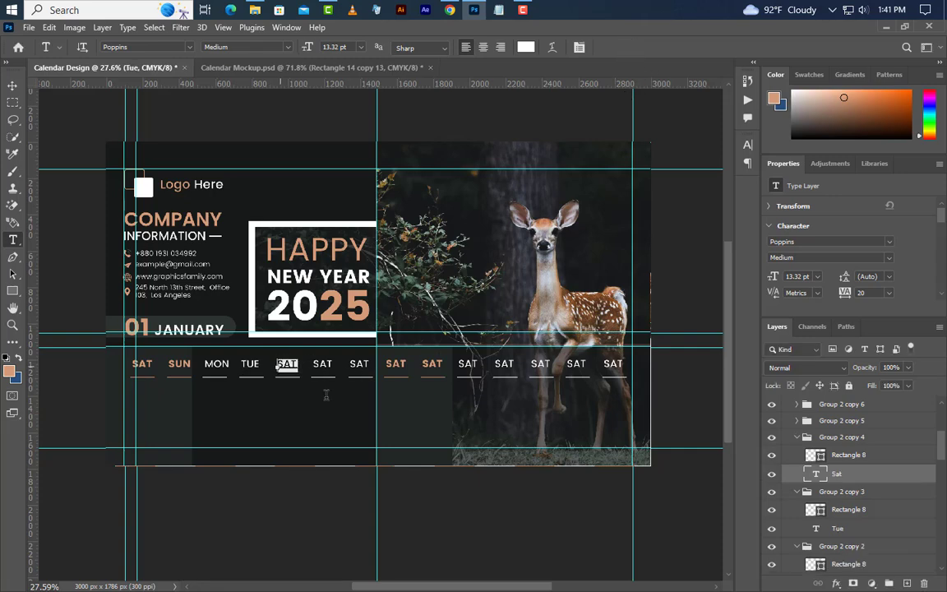
type("WED")
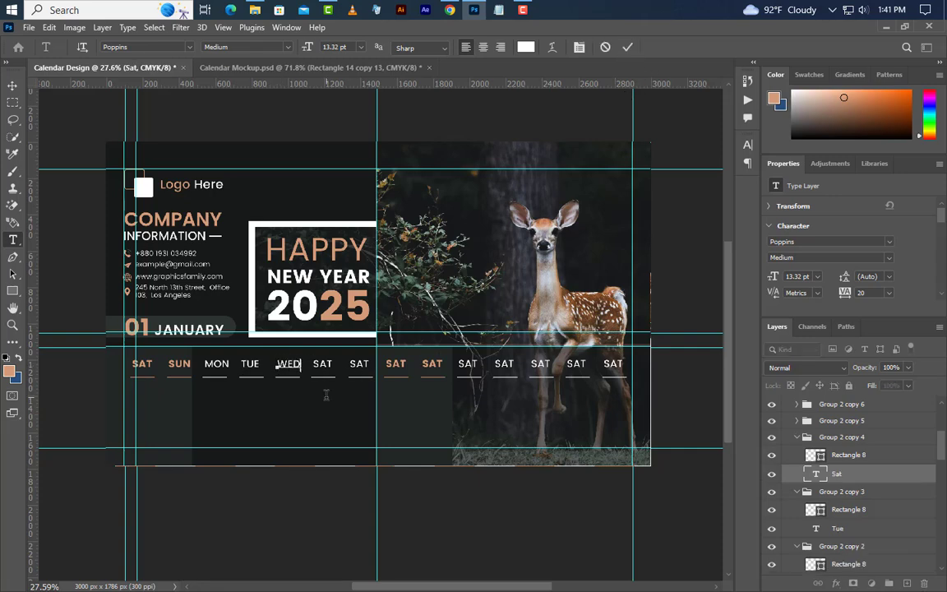
left_click(626, 47)
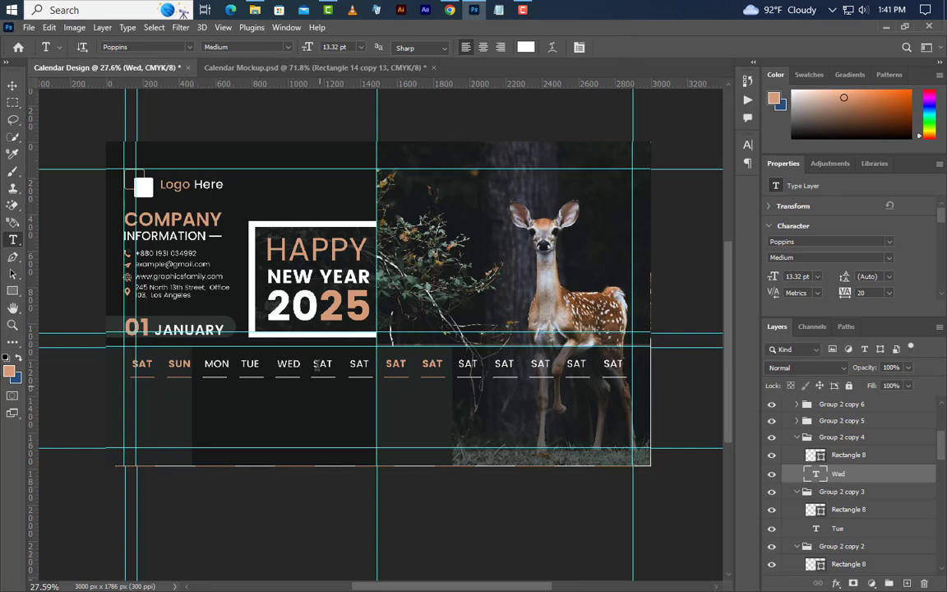
double_click(319, 364)
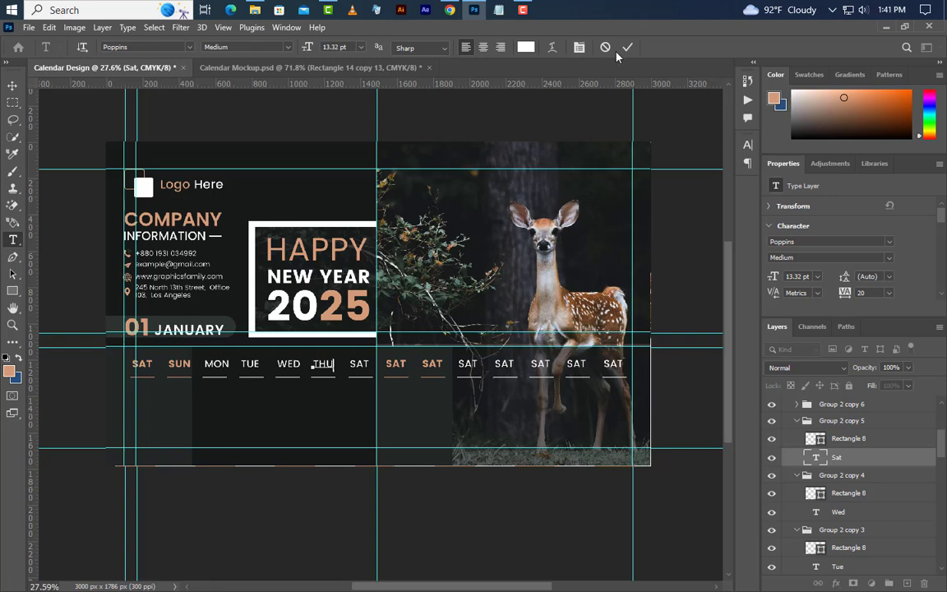
key("ctrl+Return")
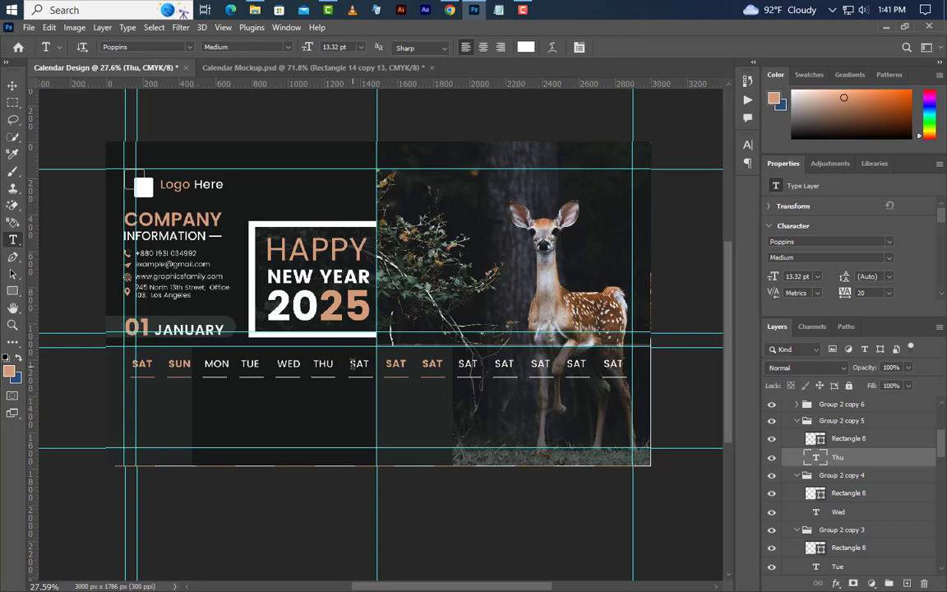
double_click(356, 364)
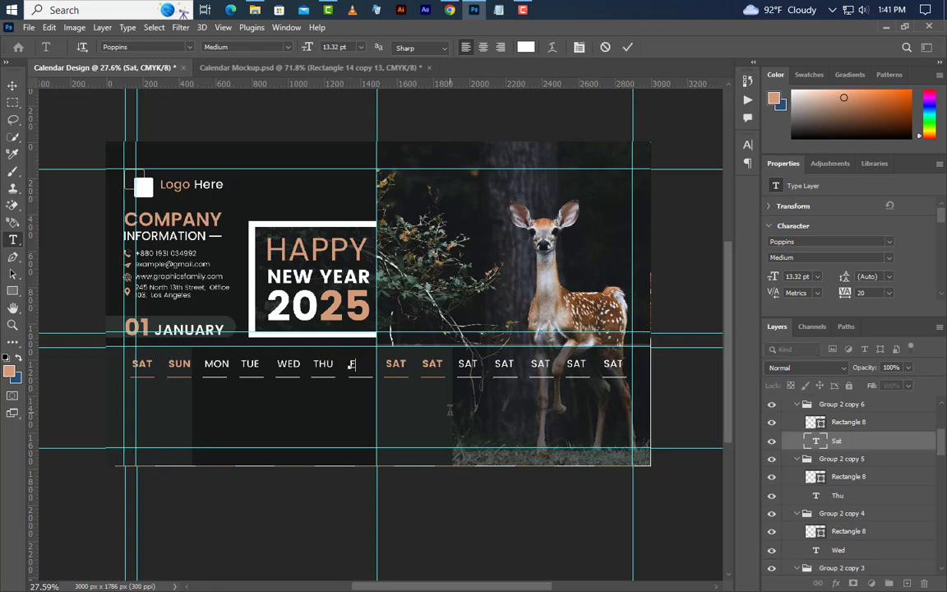
type("FRI")
left_click(628, 46)
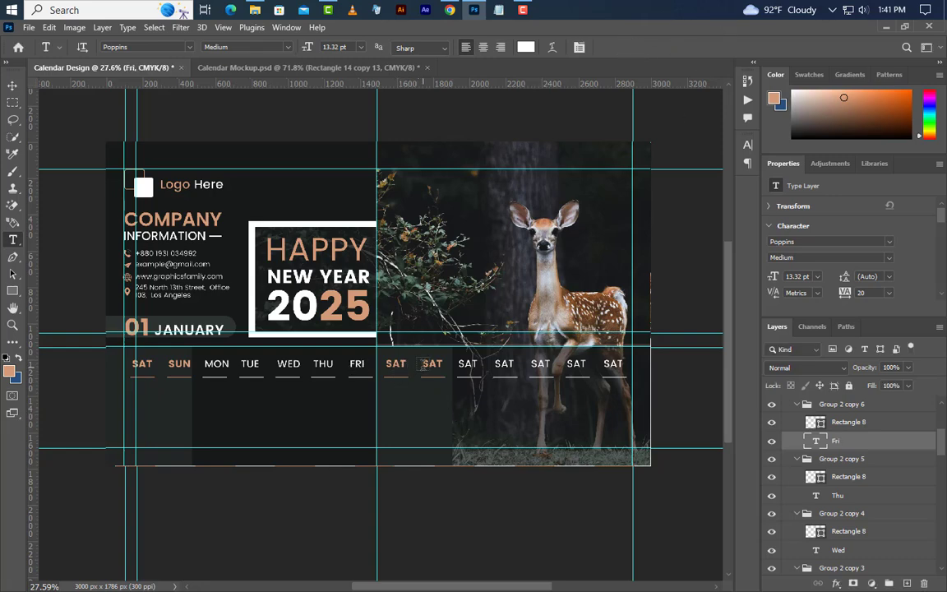
Step: Rename the second week's headers to SUN, MON, TUE, WED, THU and FRI
double_click(425, 364)
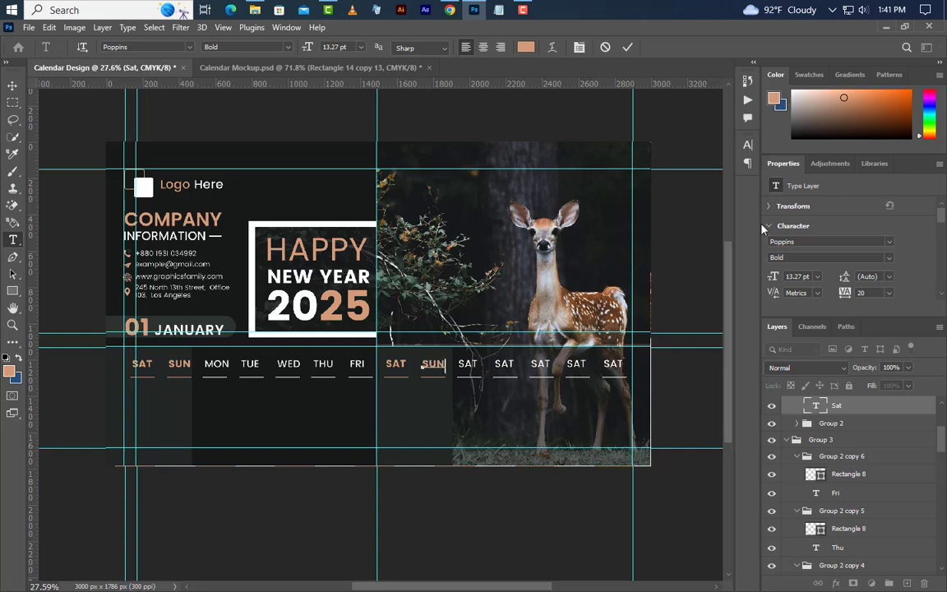
left_click(628, 47)
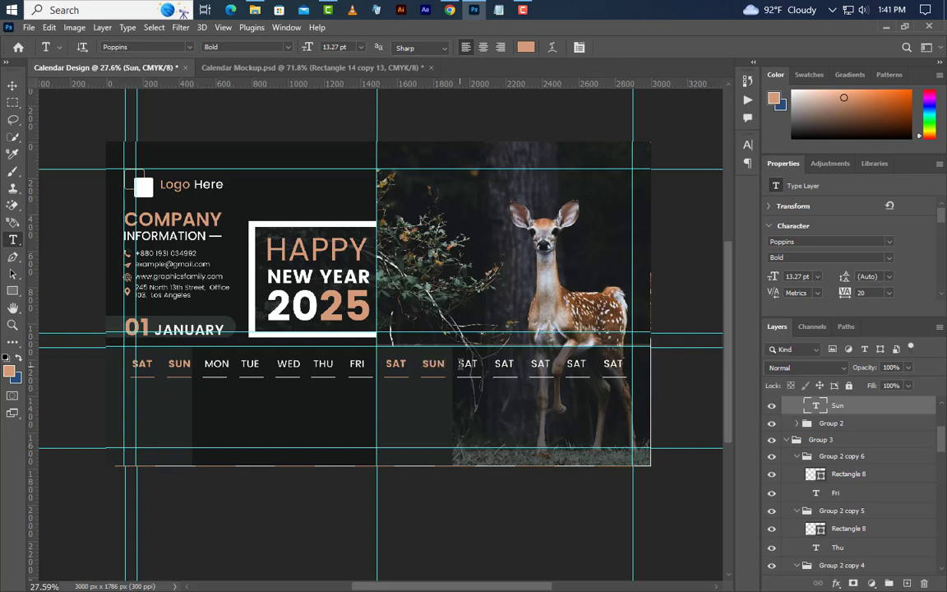
double_click(467, 364)
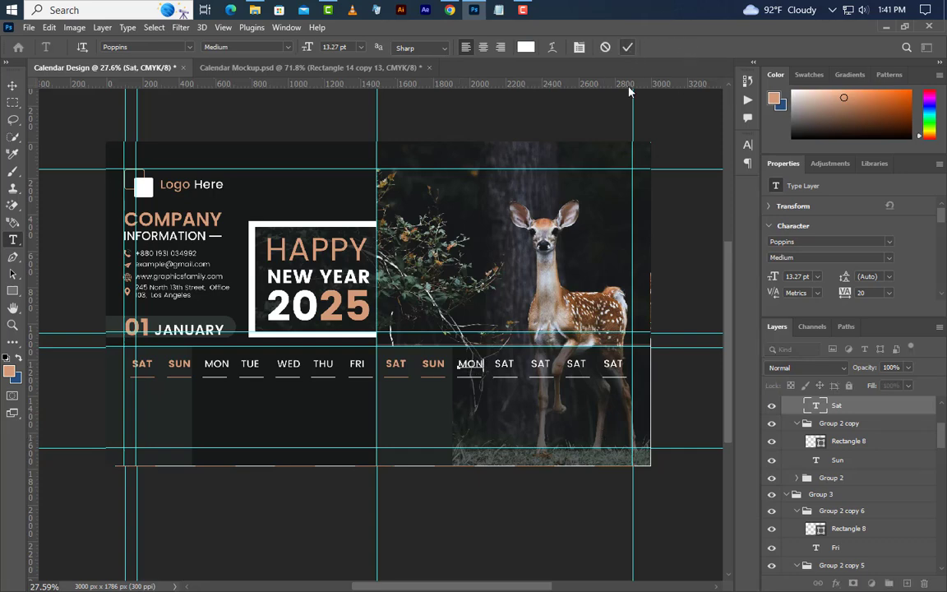
type("MON")
double_click(503, 364)
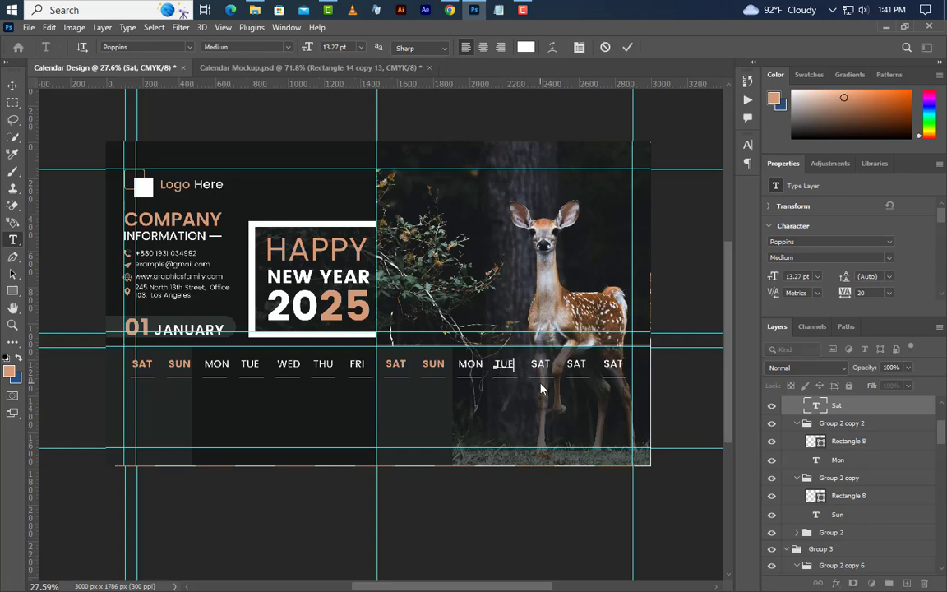
left_click(541, 413)
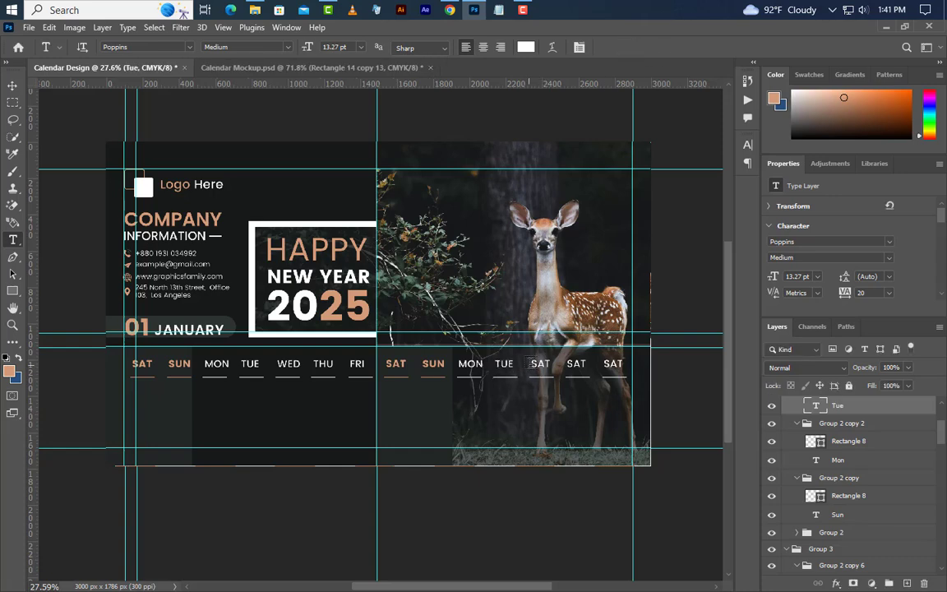
left_click(535, 365)
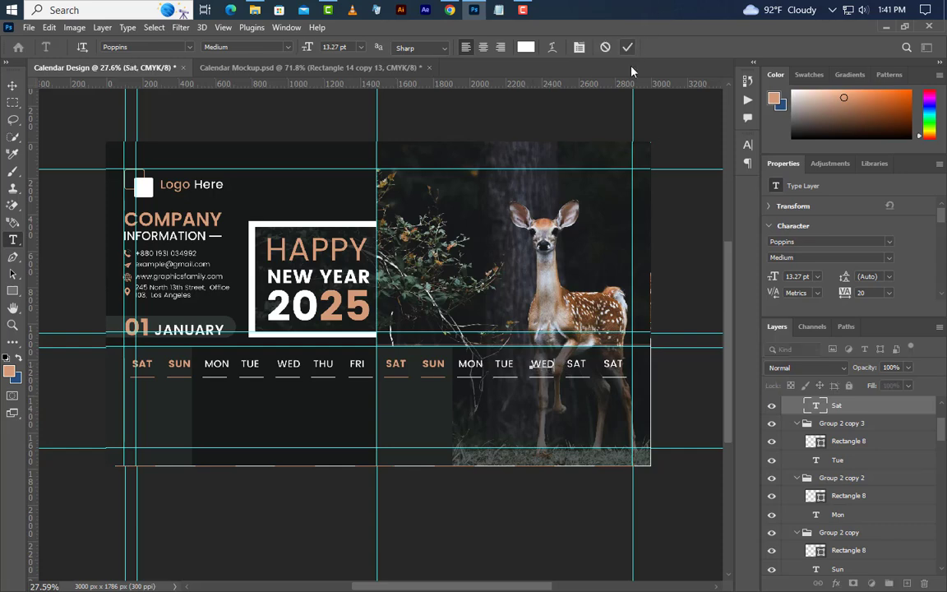
left_click(542, 412)
double_click(571, 363)
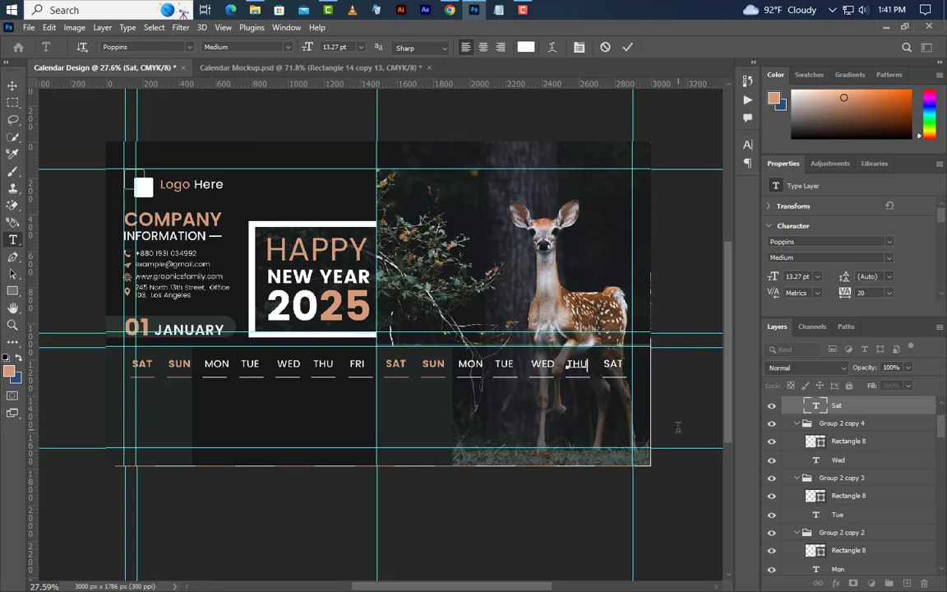
left_click(604, 389)
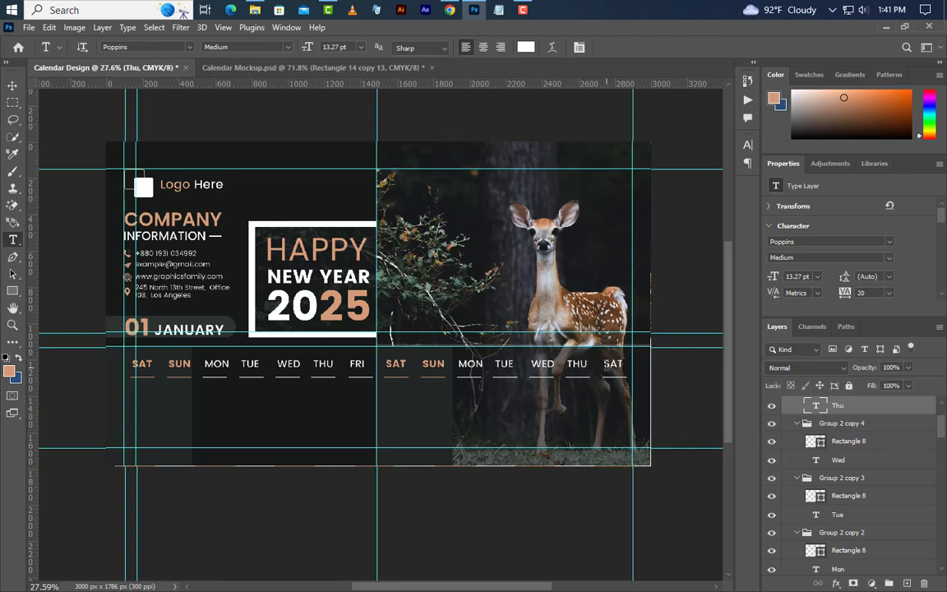
double_click(608, 364)
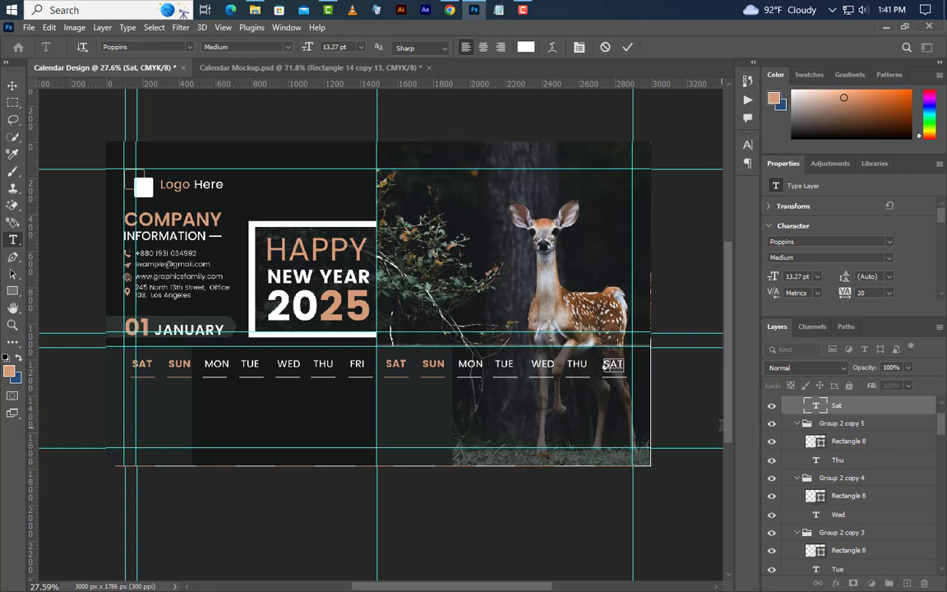
left_click(630, 50)
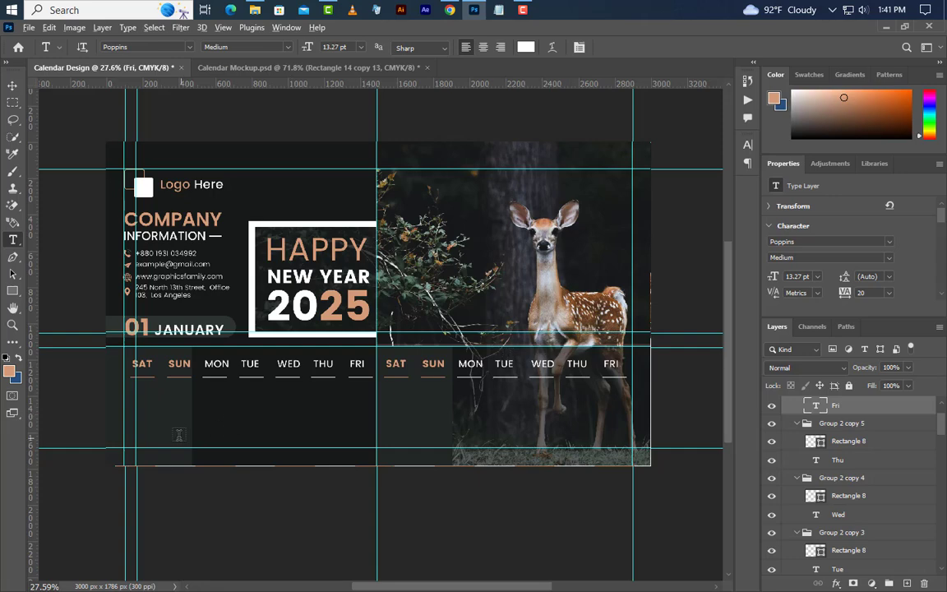
scroll(178, 435, "up", 3)
Step: Type 01 under the first SAT at 14.65 pt, Medium weight
left_click(92, 446)
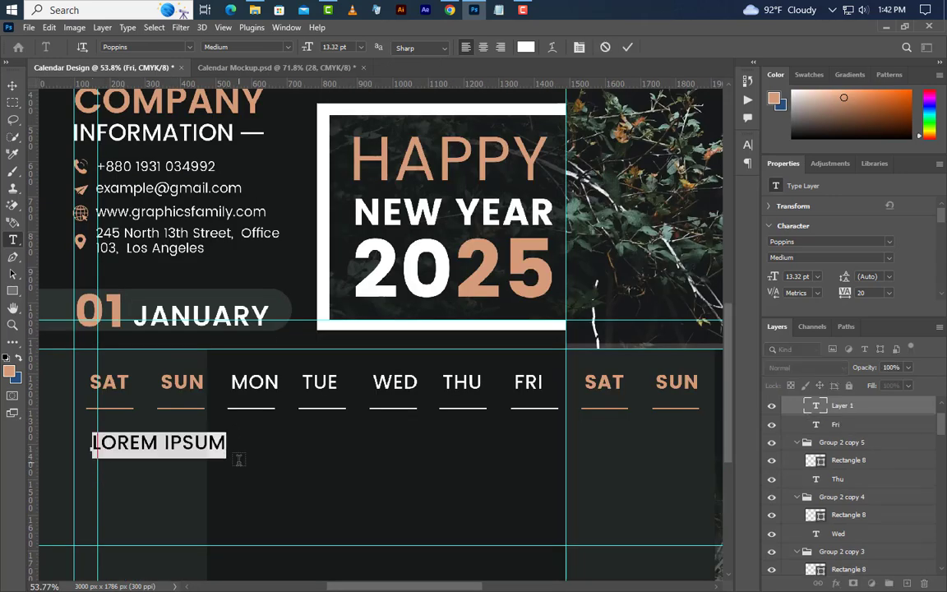
type("01")
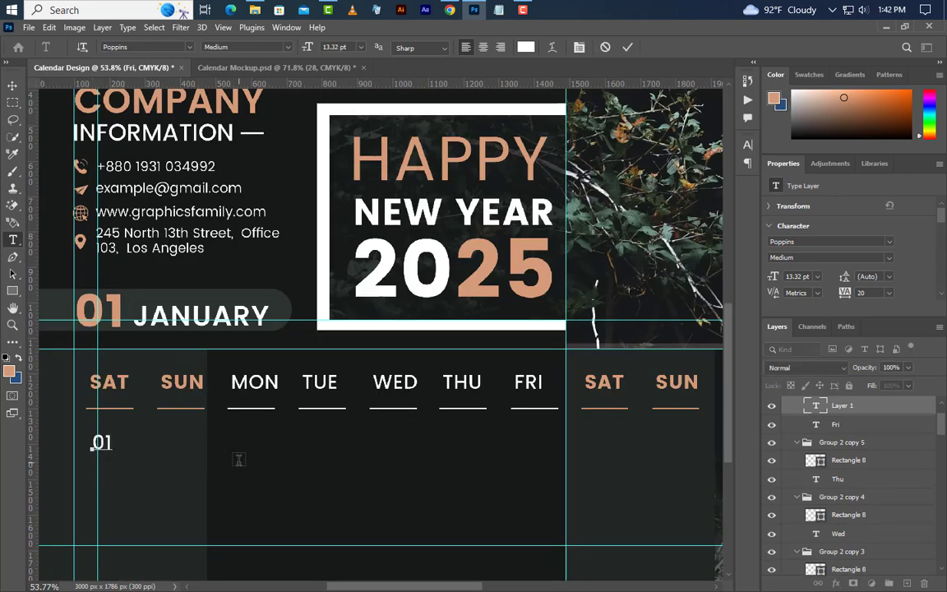
left_click(628, 49)
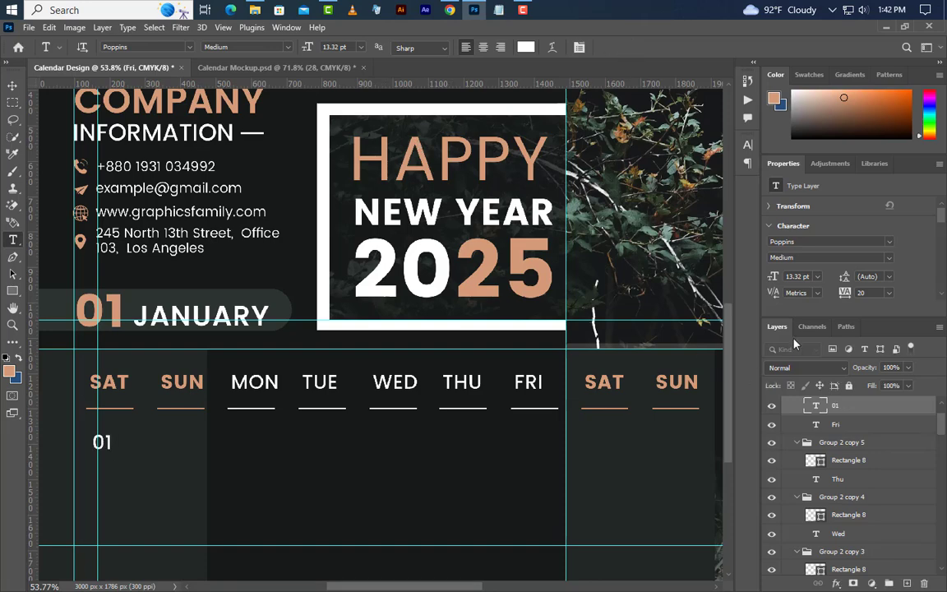
type("14.65")
left_click(888, 260)
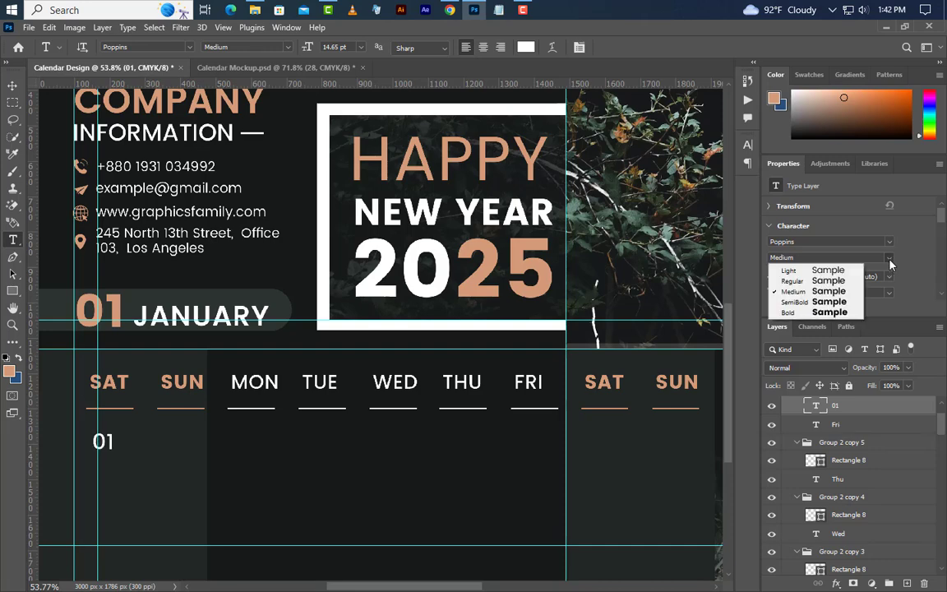
left_click(810, 292)
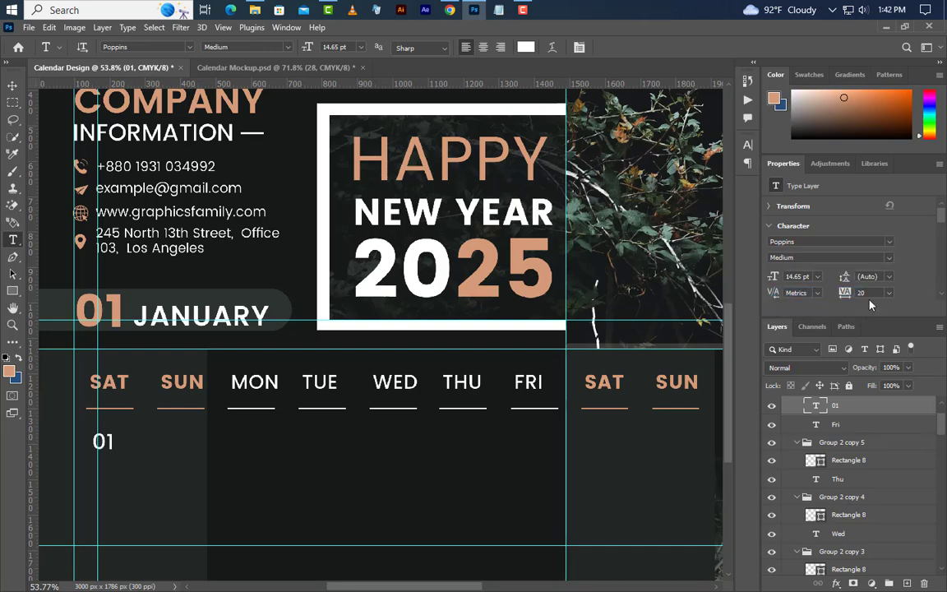
Step: Colour the 01 with the orange sampled from the 25 and move it above Group 3 copy
left_click(748, 146)
left_click(712, 223)
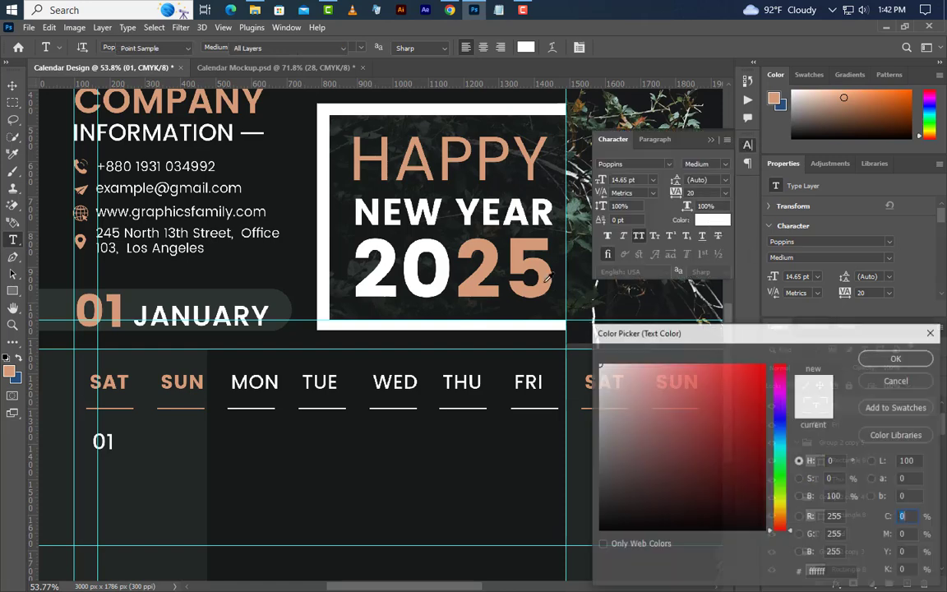
left_click(545, 276)
left_click(897, 358)
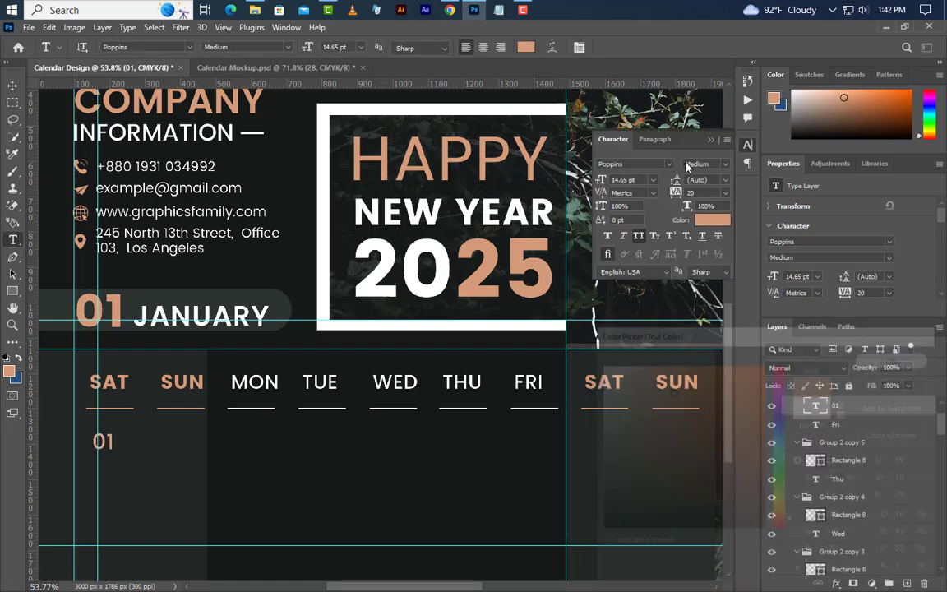
left_click_drag(864, 466, 870, 408)
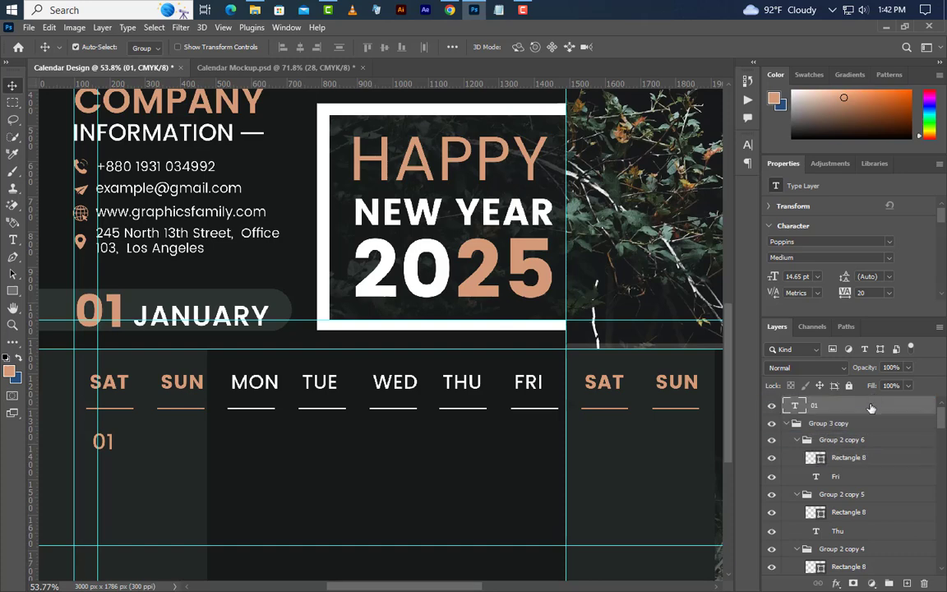
Step: Duplicate the 01 to the next header and make the weekday copy white
left_click(787, 424)
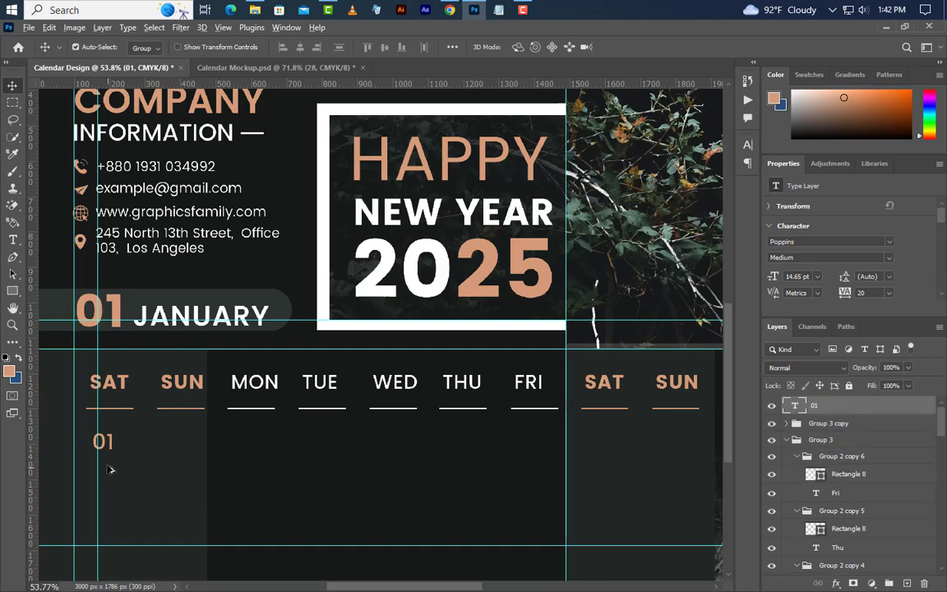
left_click_drag(104, 442, 255, 444)
left_click(747, 145)
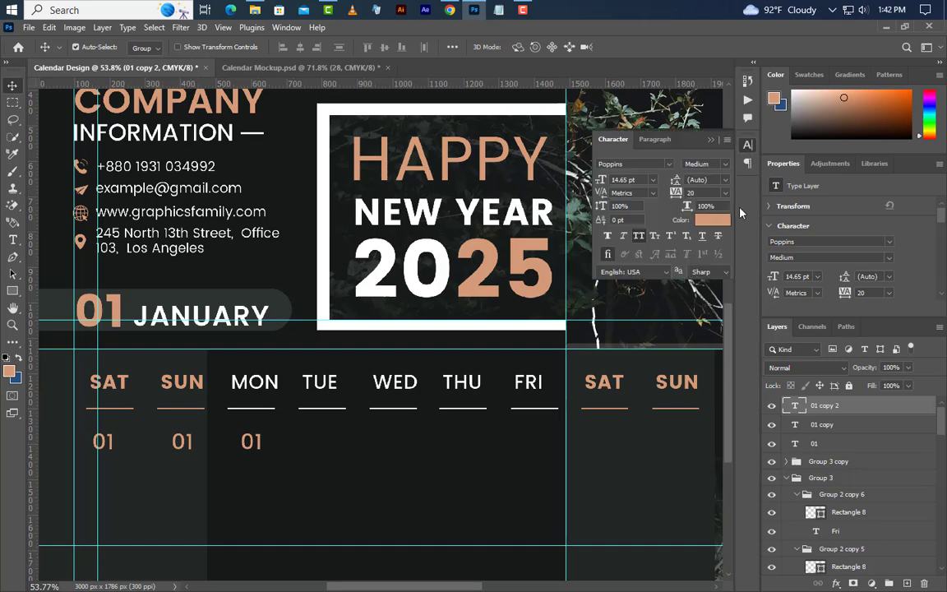
left_click(719, 220)
left_click_drag(625, 474, 598, 363)
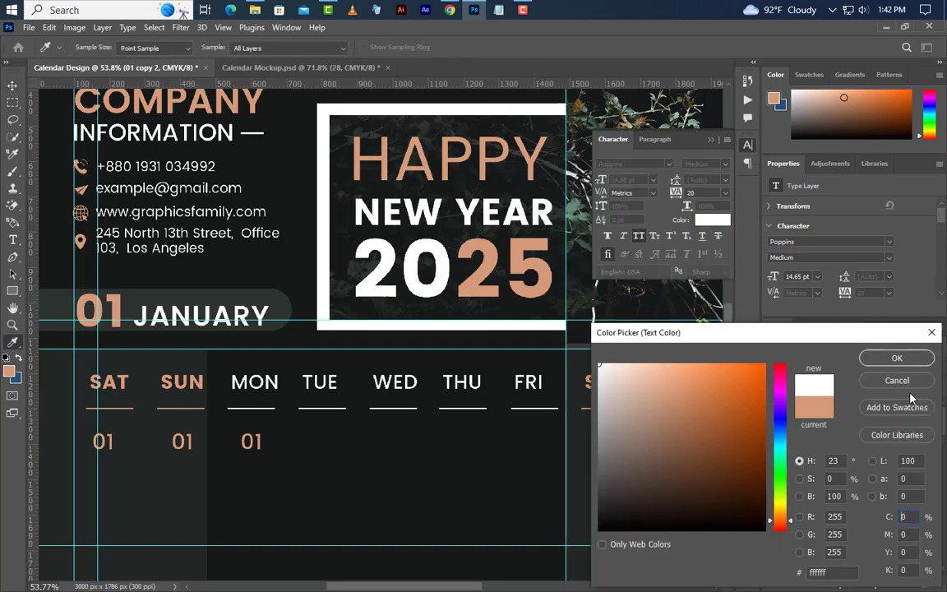
left_click(897, 359)
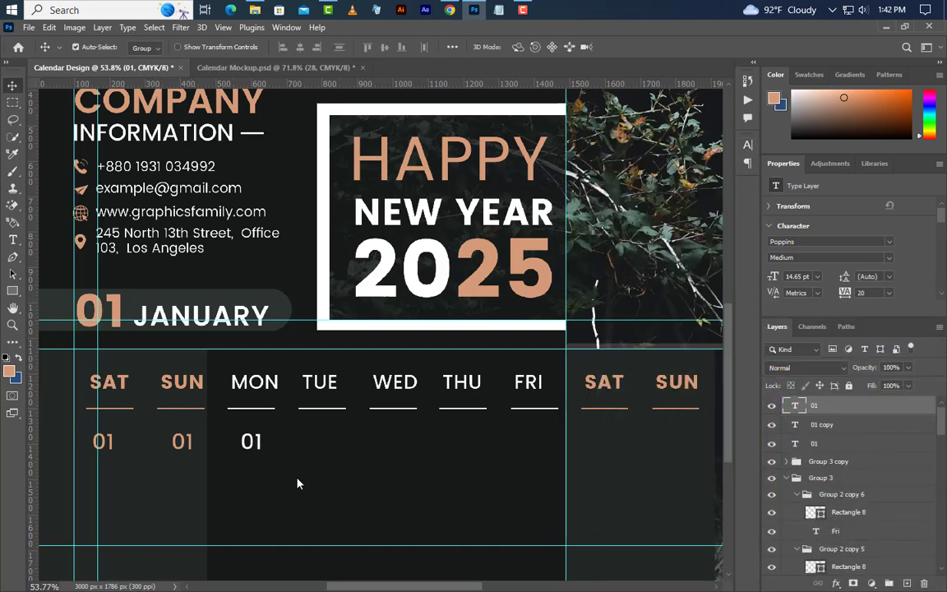
Step: Copy the 01 across the remaining first-week headers, setting the second SAT and SUN copies orange
left_click_drag(259, 449, 617, 445)
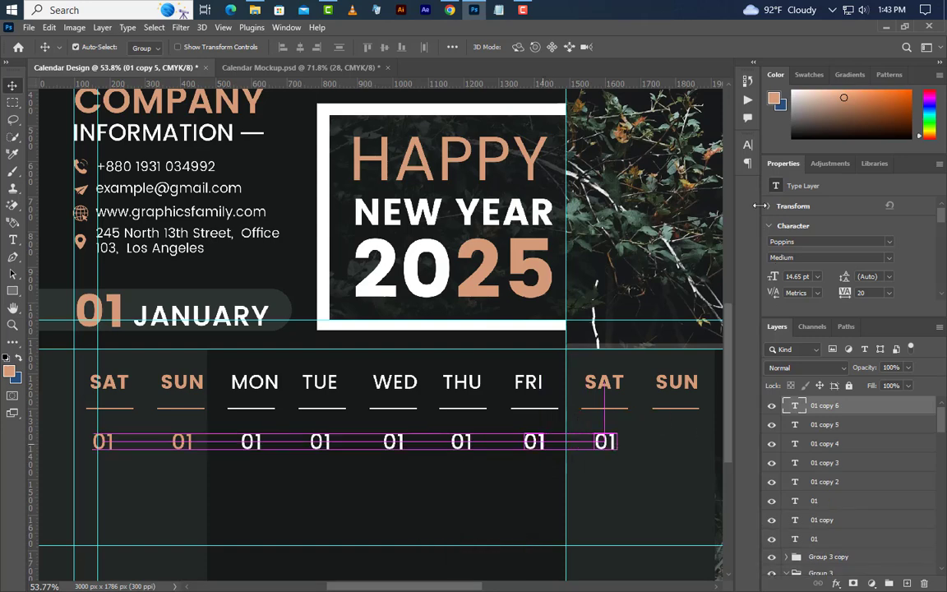
left_click(747, 145)
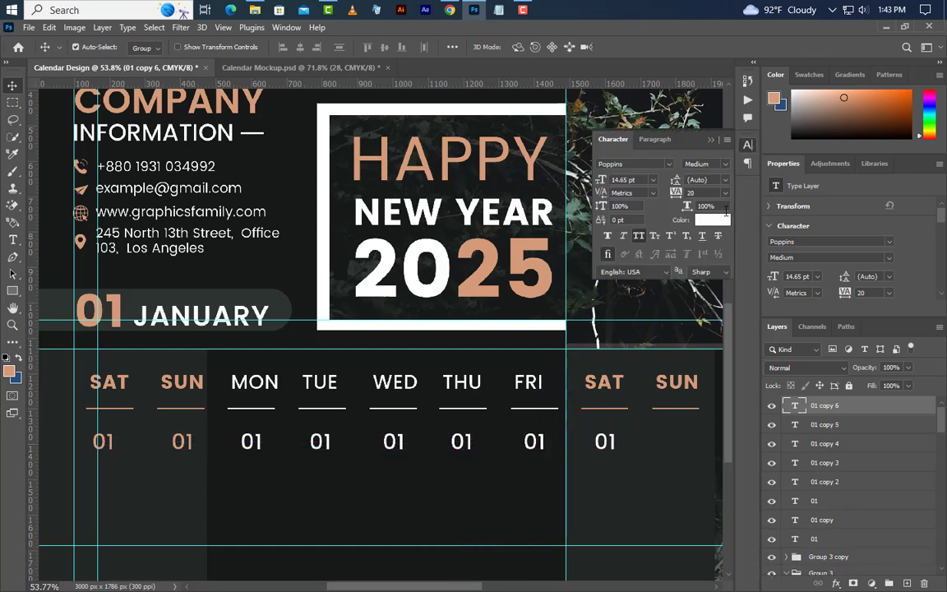
left_click(548, 277)
left_click(898, 359)
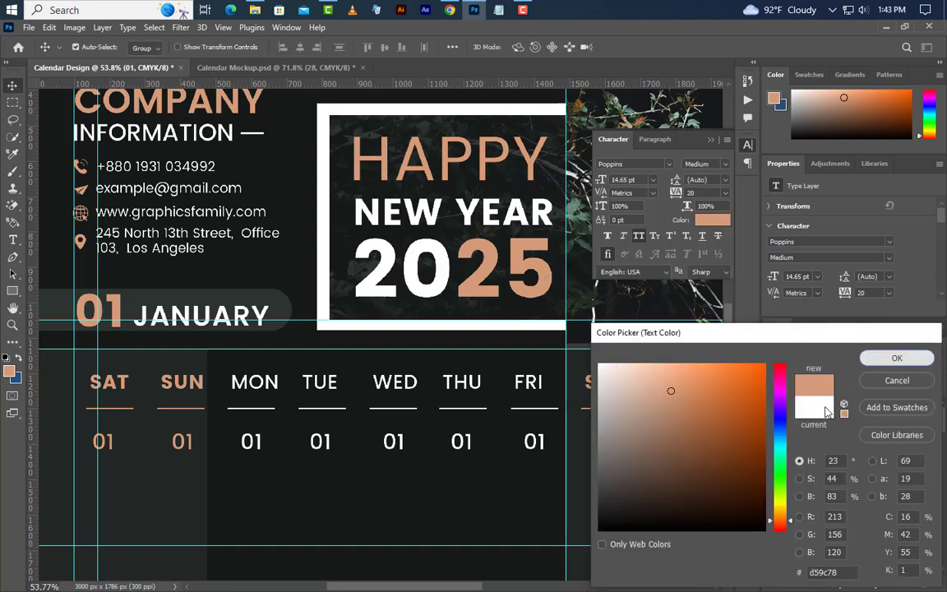
left_click_drag(611, 442, 712, 465)
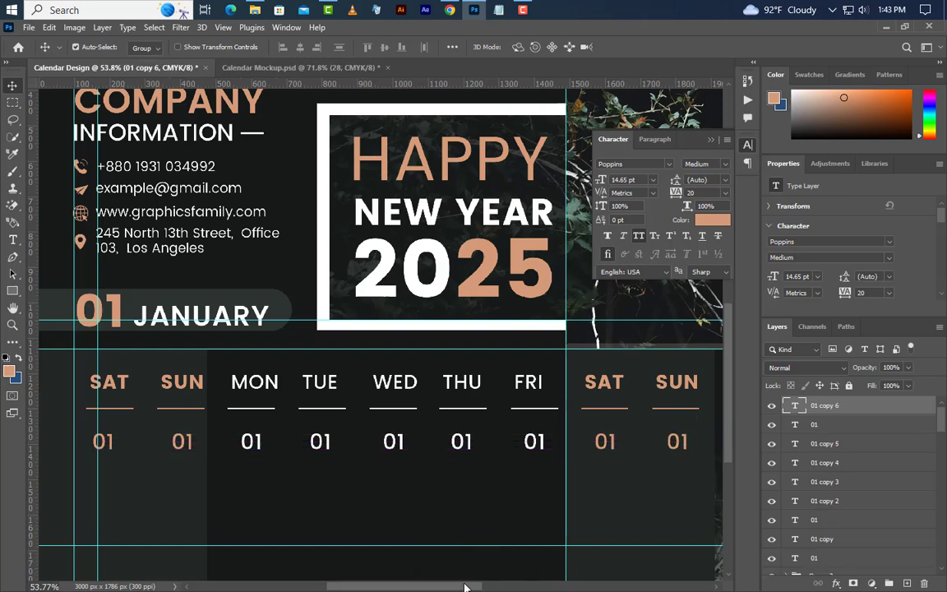
left_click_drag(465, 586, 571, 577)
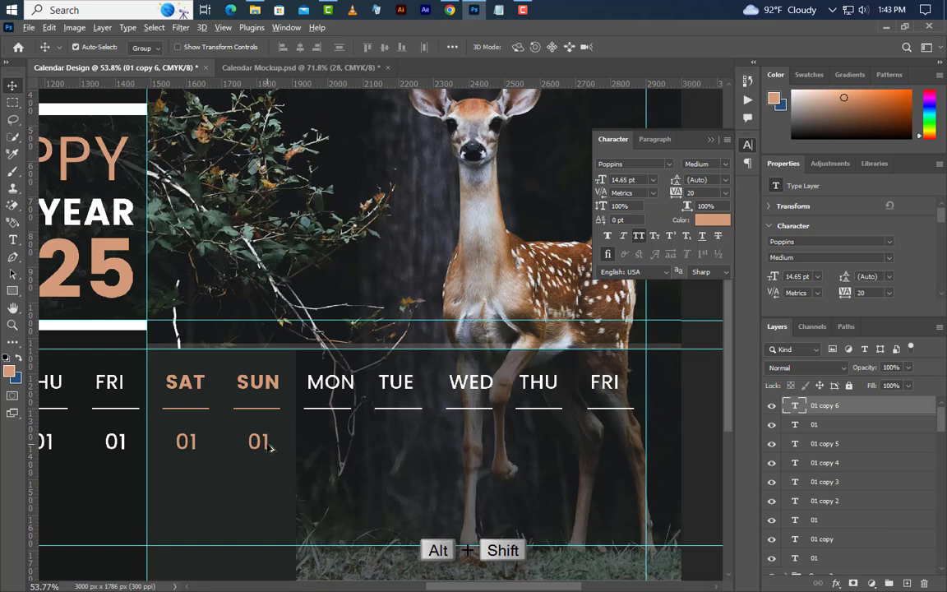
Step: Copy the 01 under the second MON through FRI and set those numbers white
left_click_drag(262, 444, 406, 449)
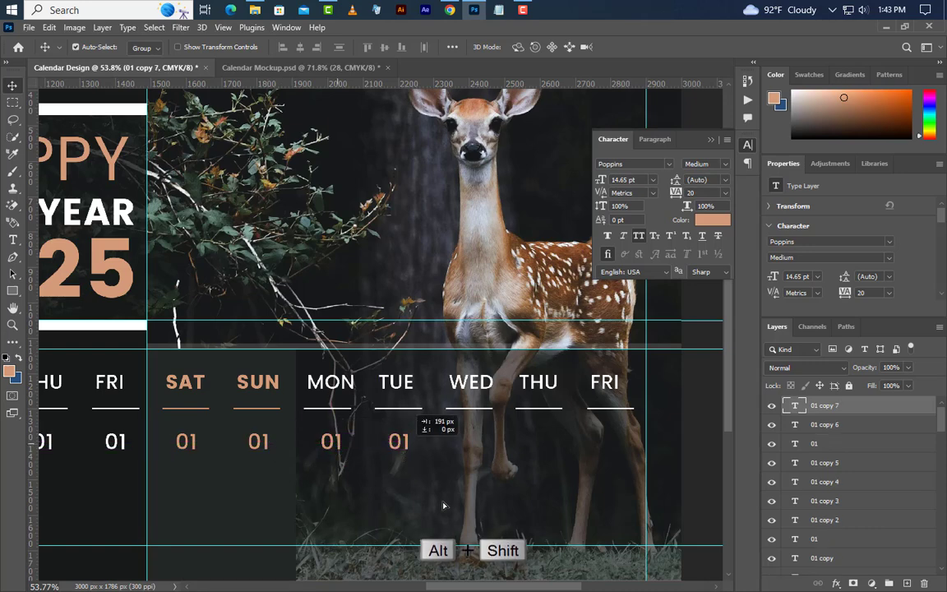
left_click(703, 222)
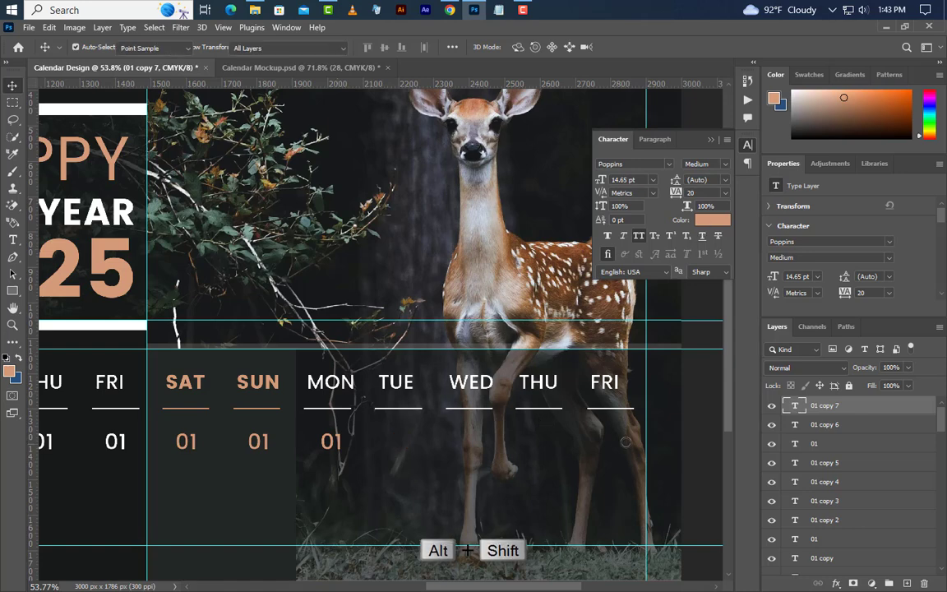
left_click(599, 365)
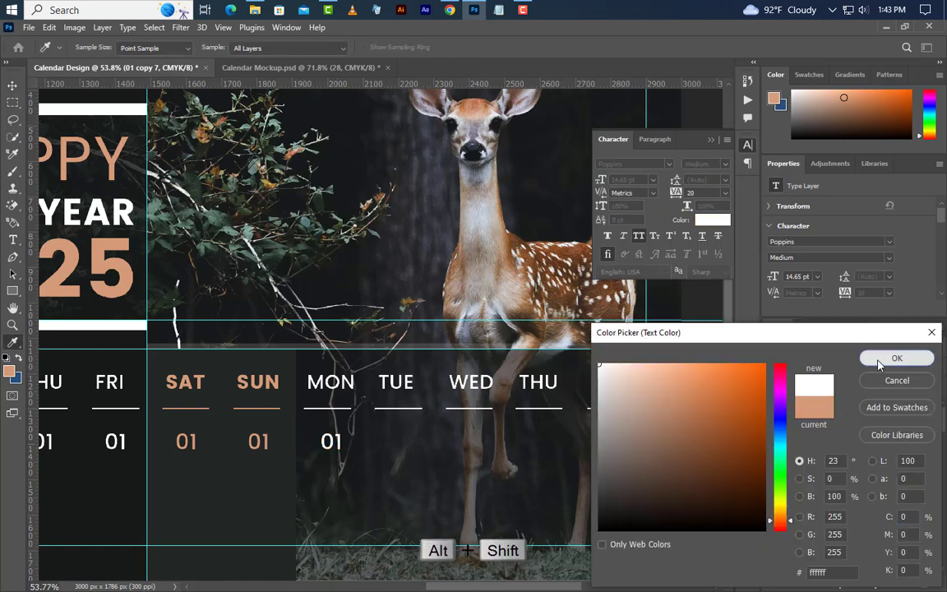
left_click(897, 359)
left_click_drag(340, 444, 629, 448)
left_click(710, 141)
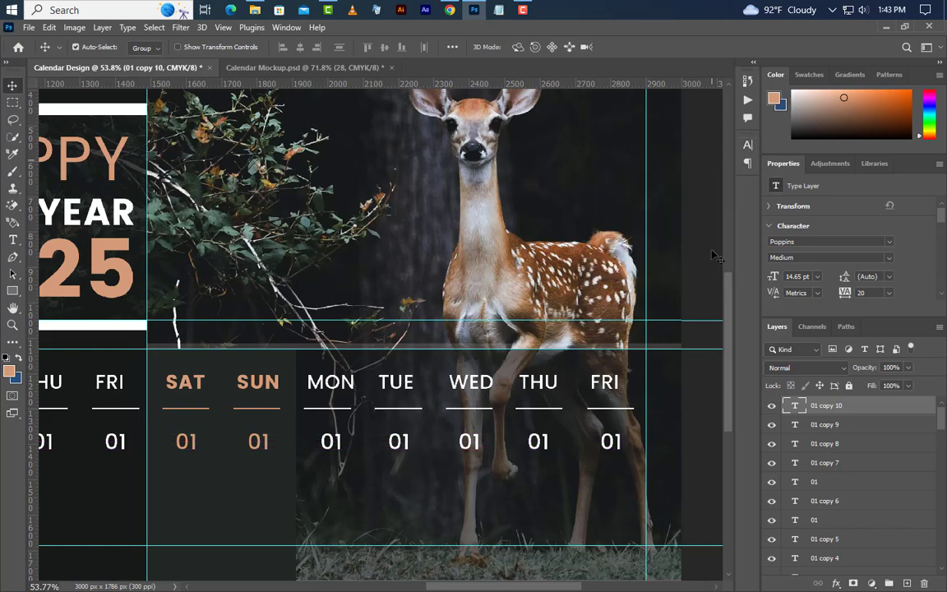
Step: Group the 01 date layers as Group 4 and duplicate the row downward into three rows
scroll(630, 387, "down", 4)
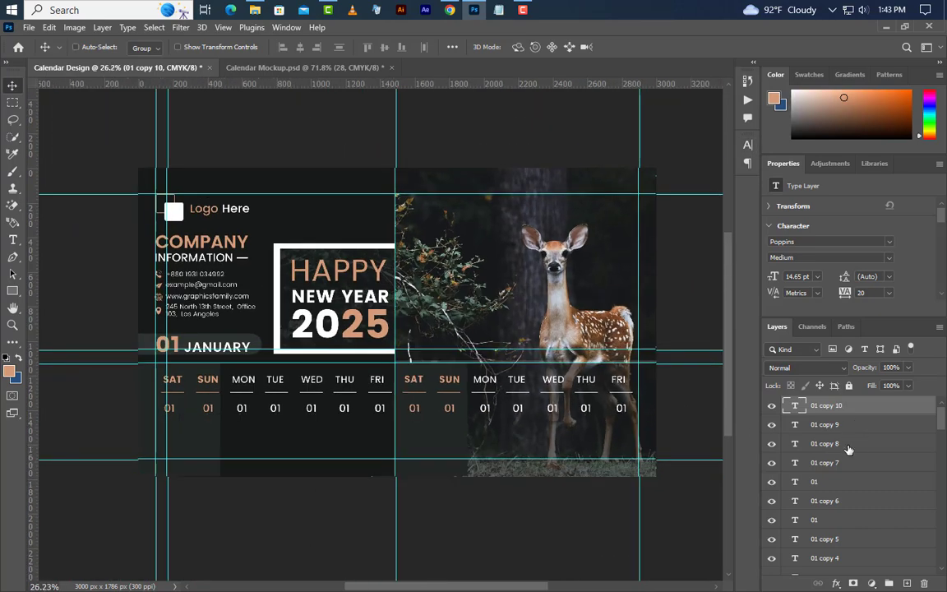
left_click(851, 445, "shift")
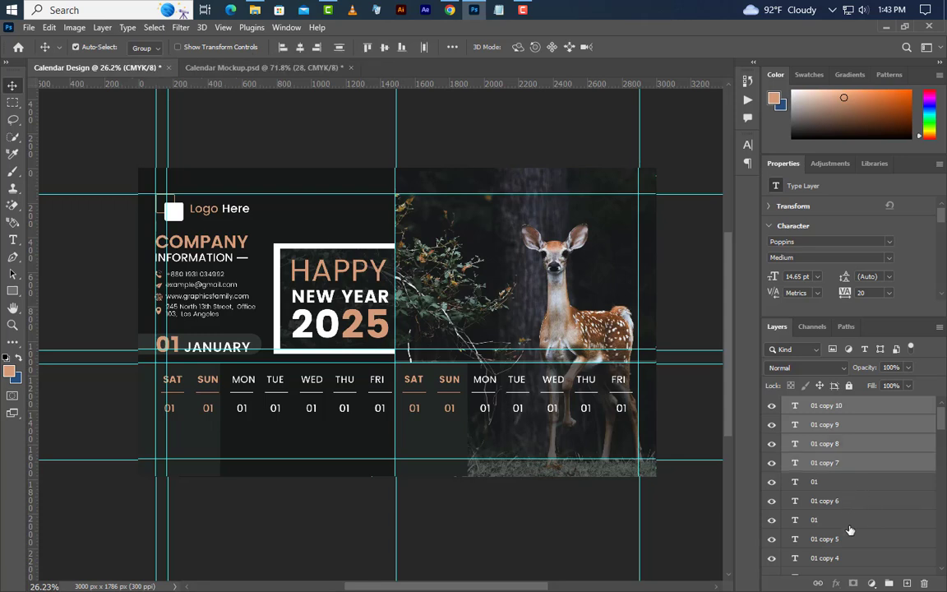
left_click(846, 559, "shift")
left_click_drag(946, 438, 940, 451)
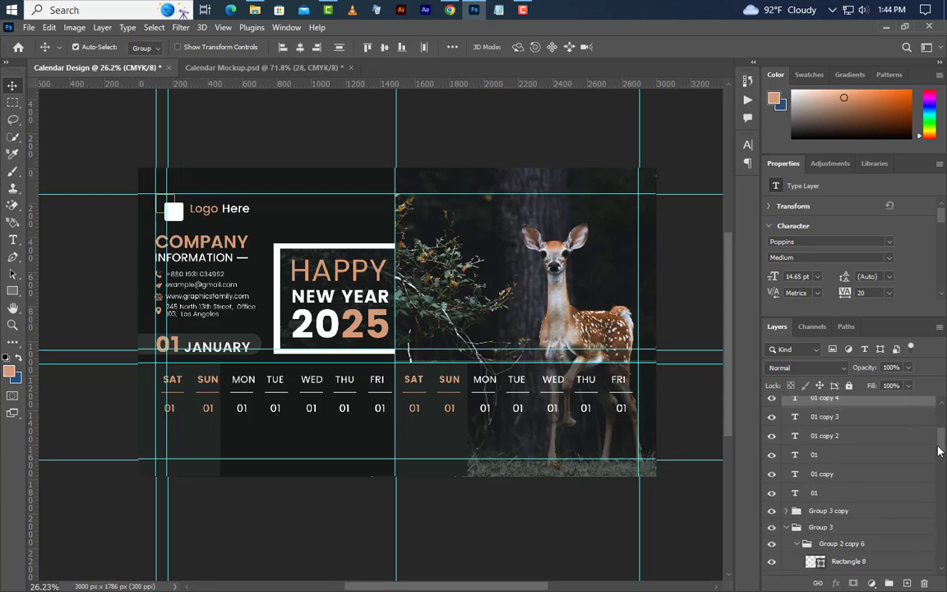
left_click(851, 436, "shift")
left_click(851, 493, "shift")
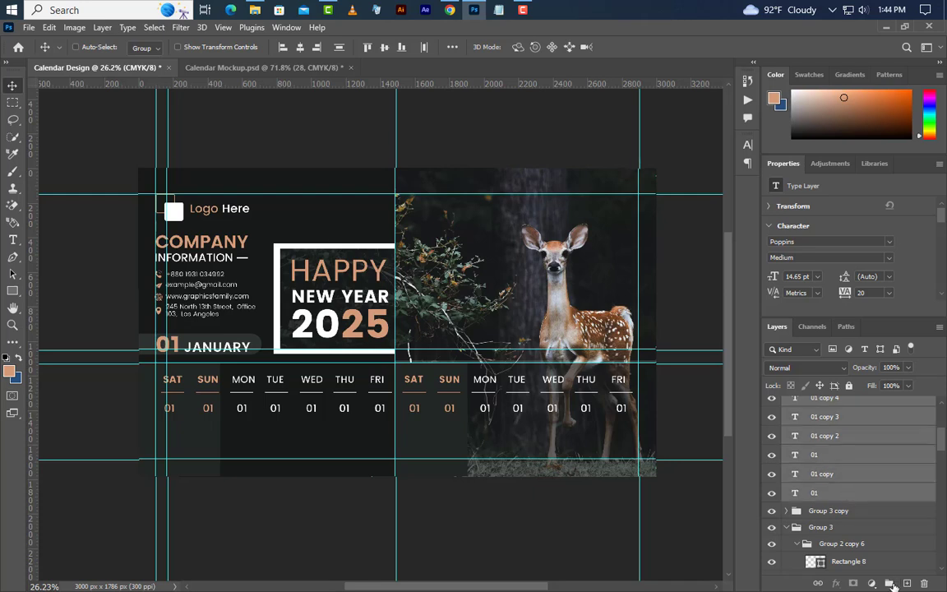
left_click(891, 581)
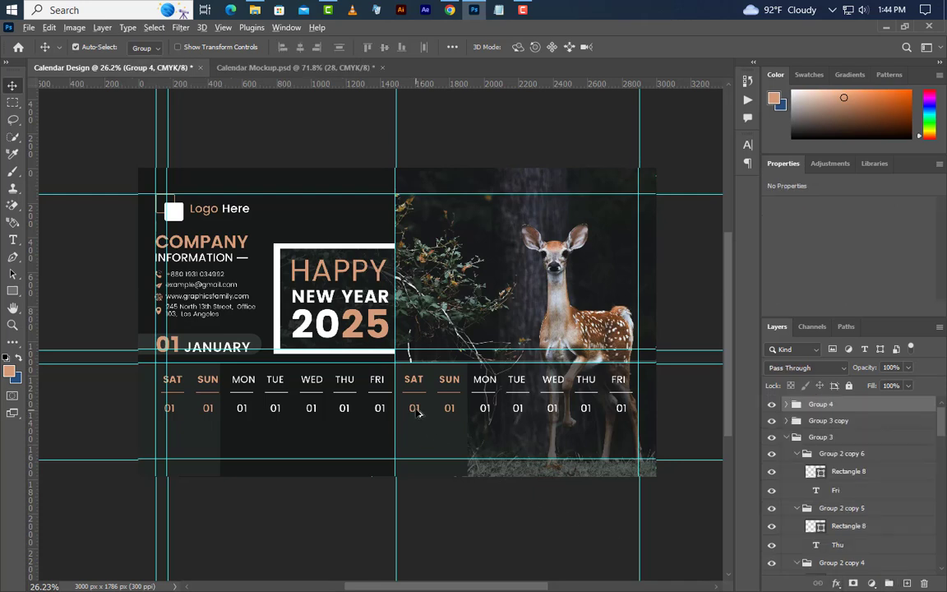
left_click_drag(418, 413, 420, 453)
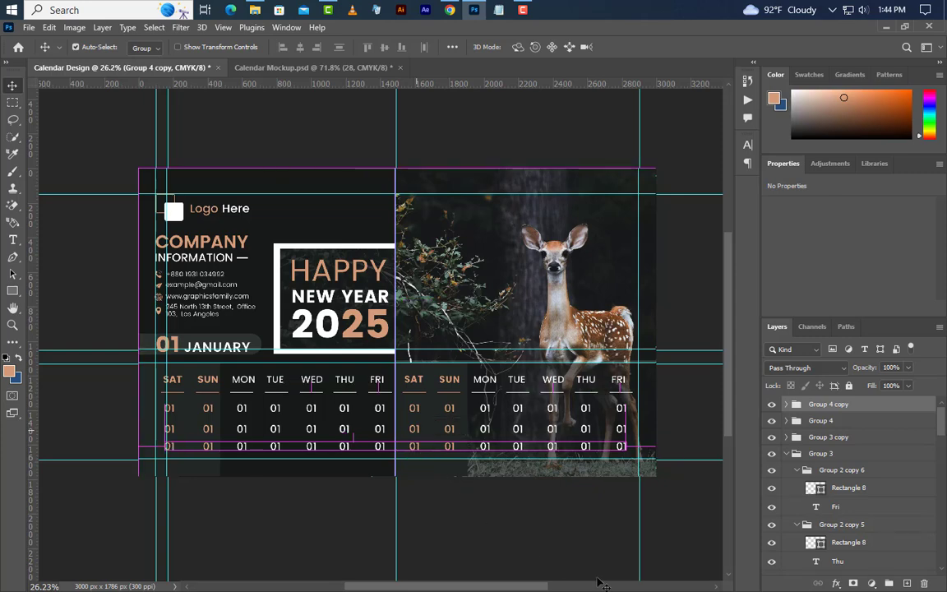
key("ctrl+plus")
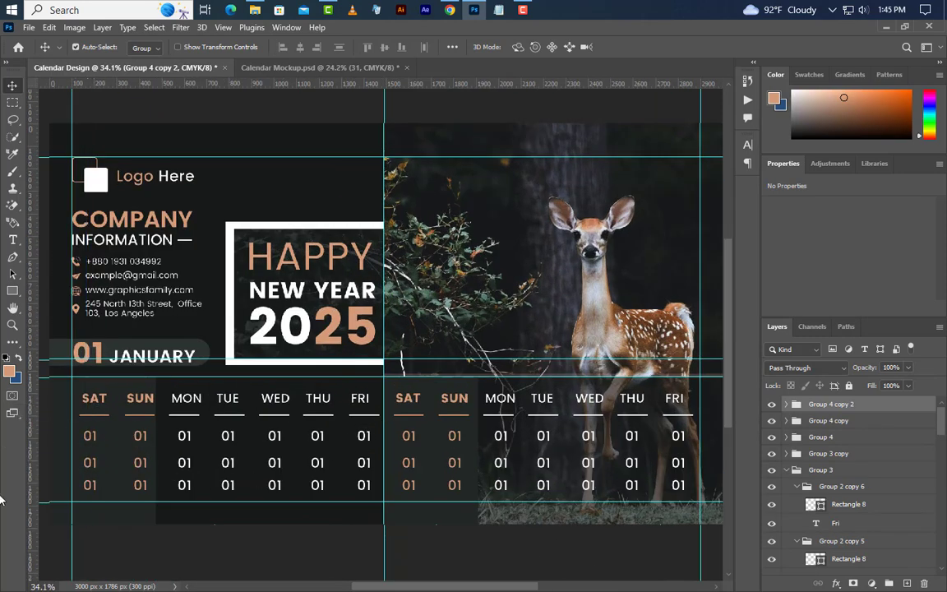
Step: Renumber the first four dates of the top row as 28, 29, 30 and 31
left_click(13, 241)
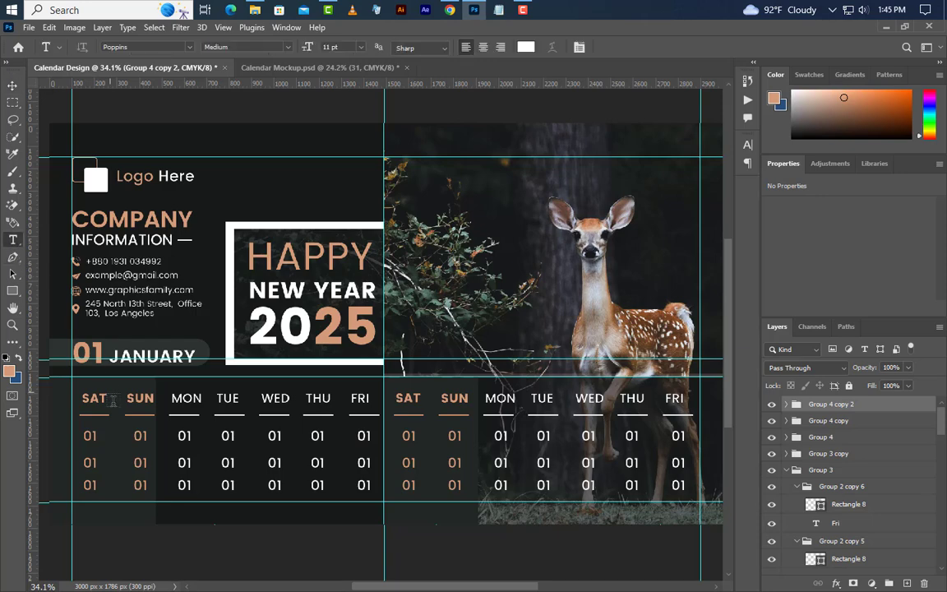
left_click(90, 435)
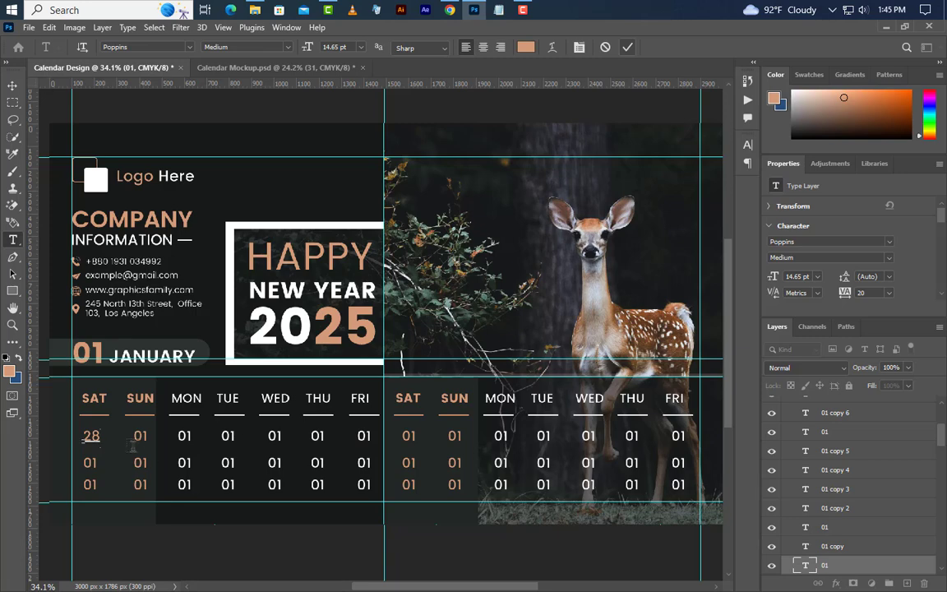
left_click(628, 47)
double_click(140, 436)
type("29")
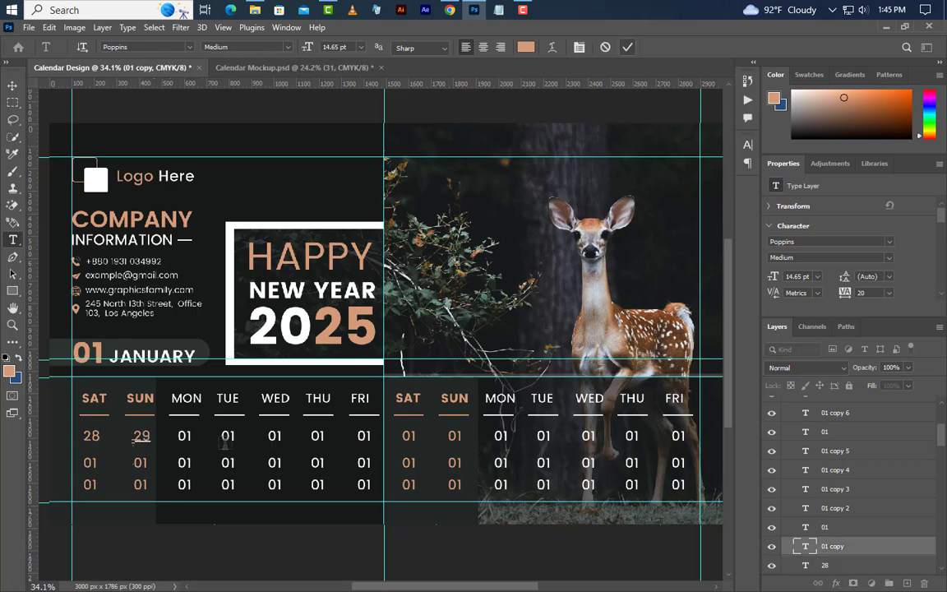
left_click(179, 437)
double_click(183, 436)
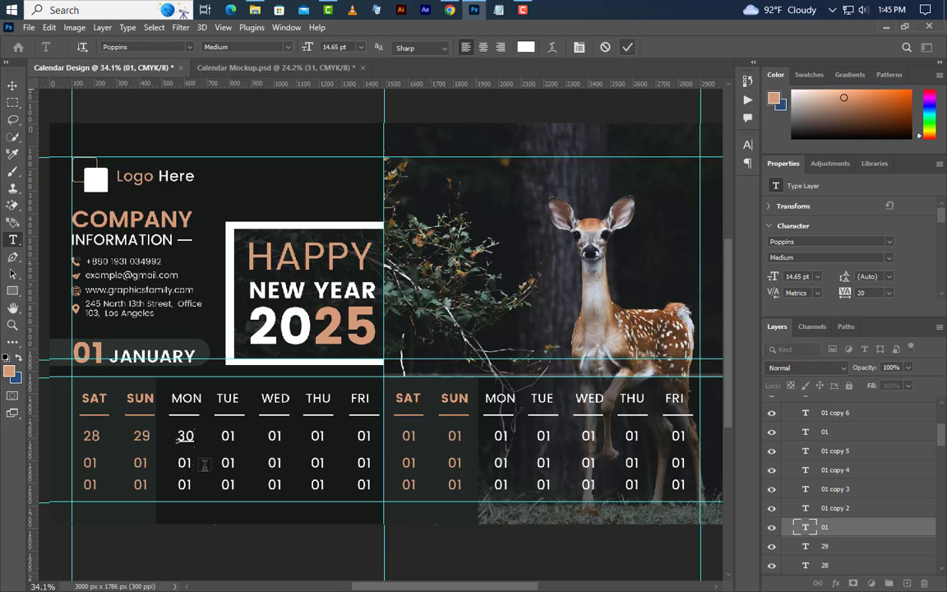
key("ctrl+Return")
double_click(223, 437)
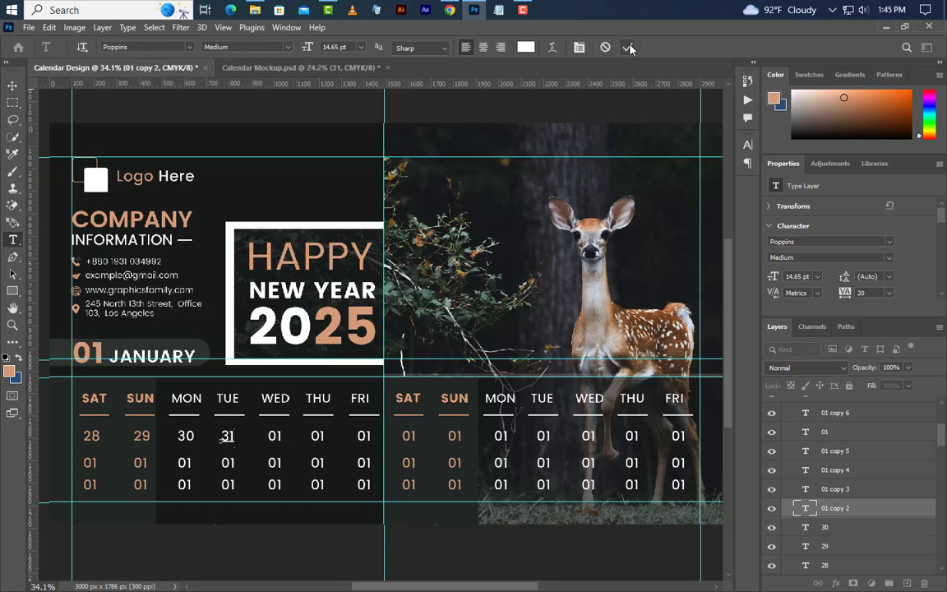
key("ctrl+Return")
Step: Number the rest of the top row 02 through 10 after the existing 01
double_click(317, 435)
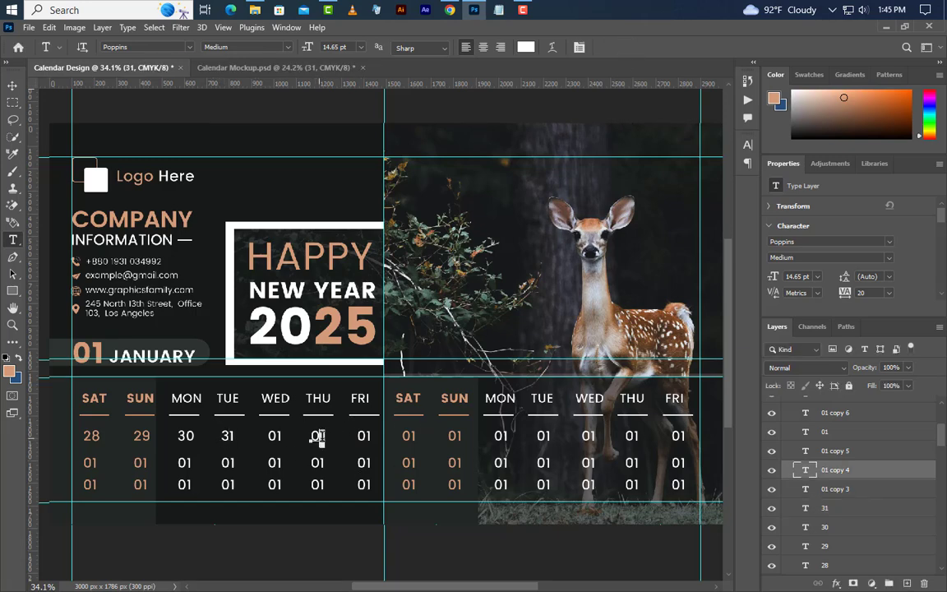
type("02")
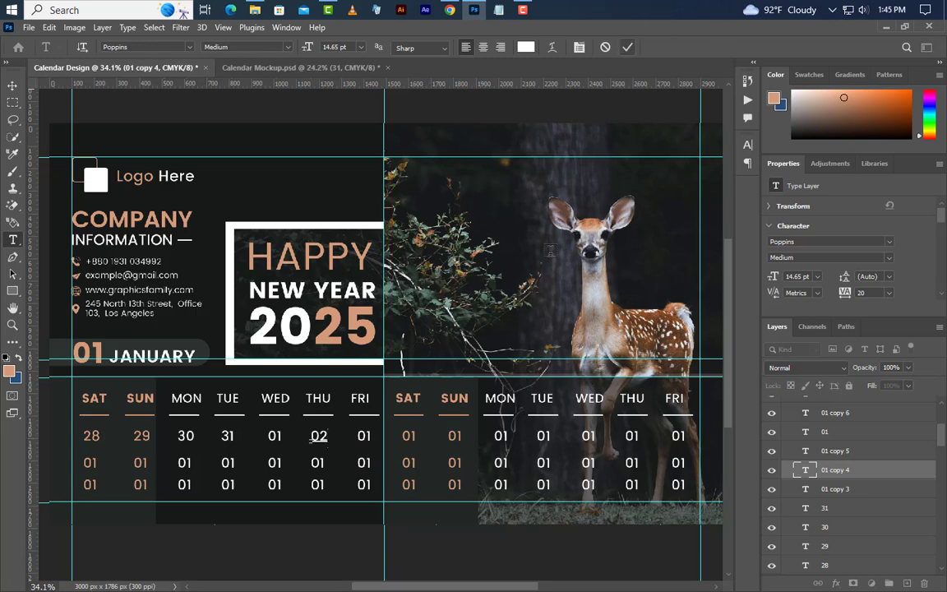
double_click(364, 435)
type("03")
double_click(409, 436)
type("04")
double_click(454, 435)
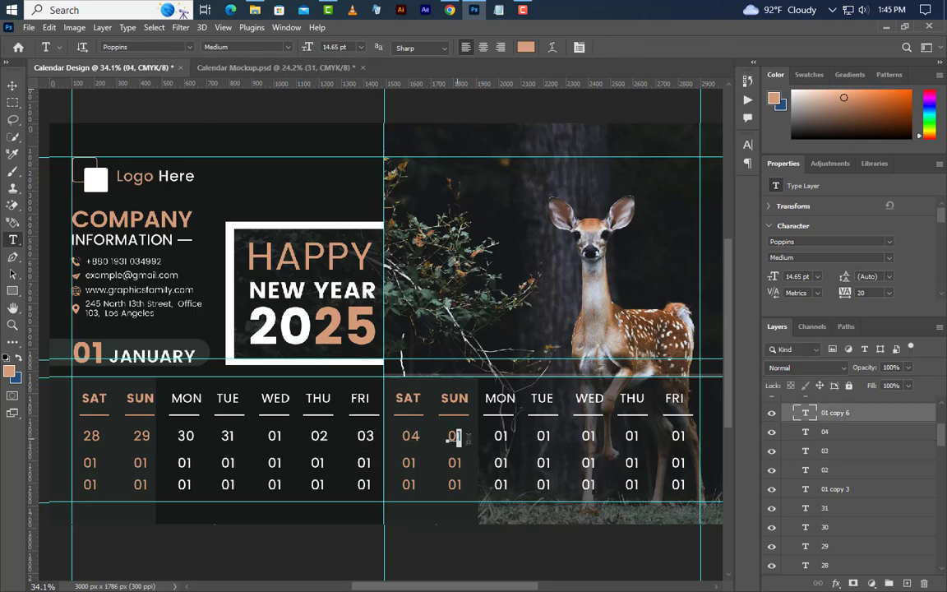
type("05")
double_click(501, 436)
type("06")
key("ctrl+Return")
double_click(543, 436)
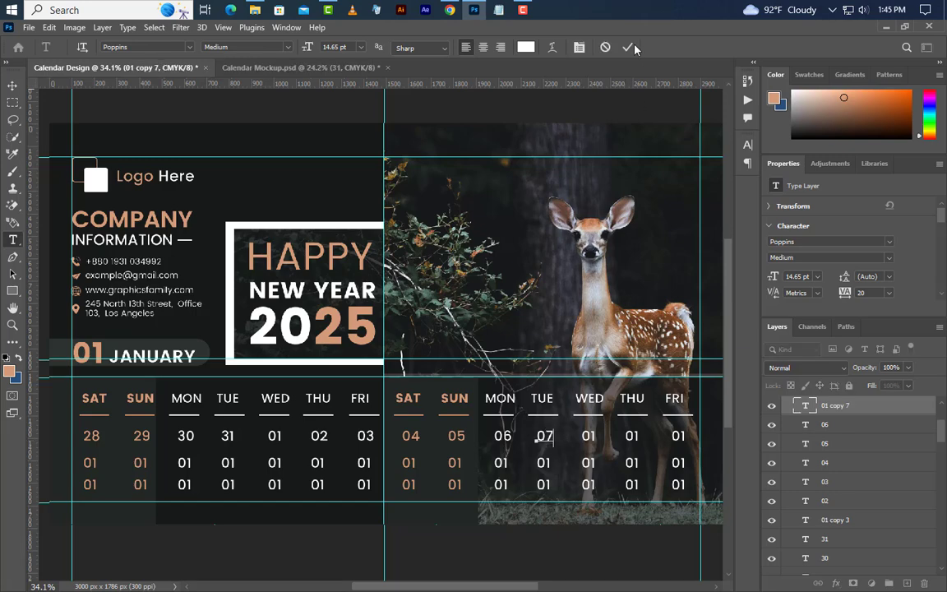
type("07")
double_click(589, 436)
type("08")
key("ctrl+Return")
double_click(632, 437)
type("09")
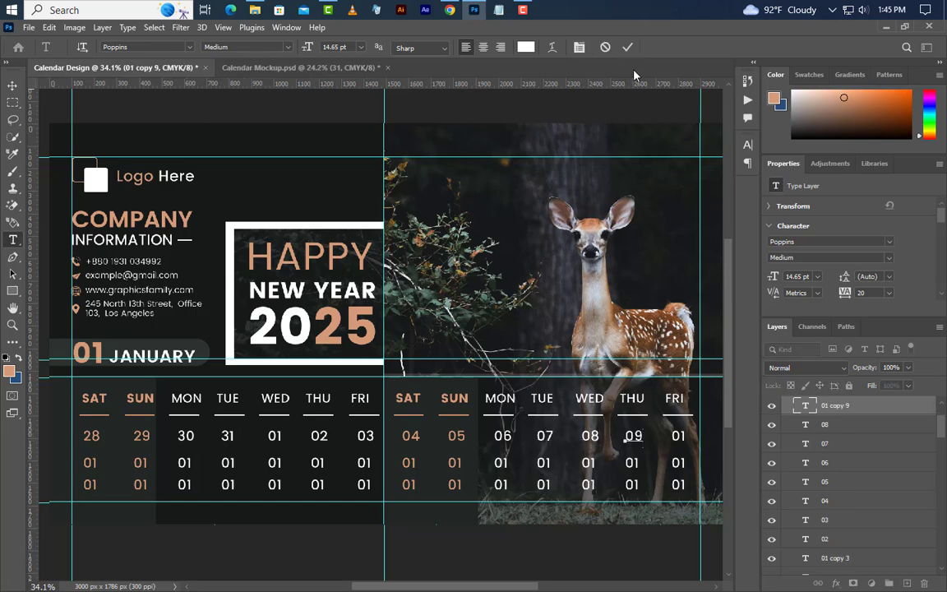
left_click(627, 47)
double_click(677, 436)
type("10")
left_click(627, 47)
Step: Number the first seven second-row dates 11 through 17
double_click(89, 463)
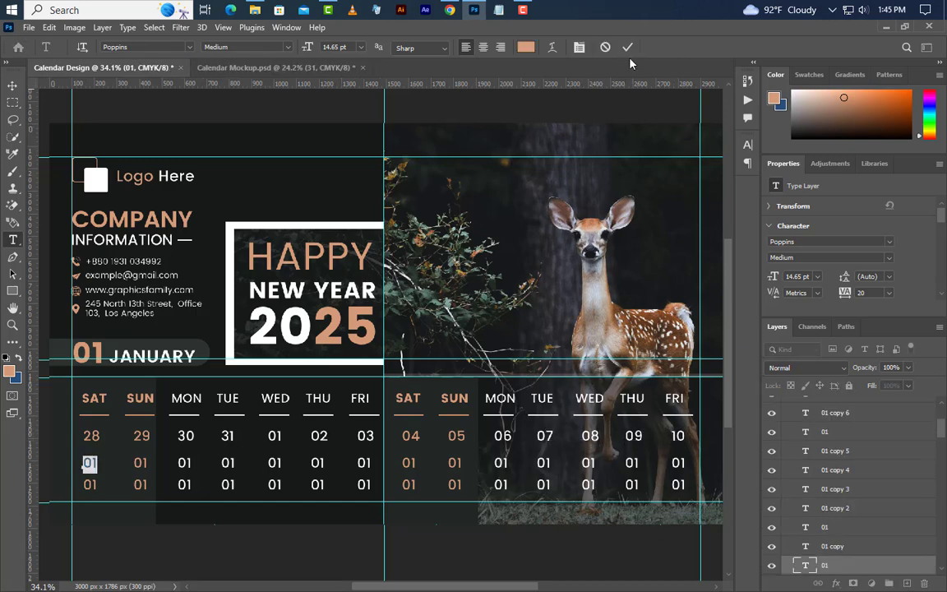
type("11")
left_click(627, 47)
double_click(139, 462)
type("12")
left_click(627, 47)
double_click(184, 463)
type("13")
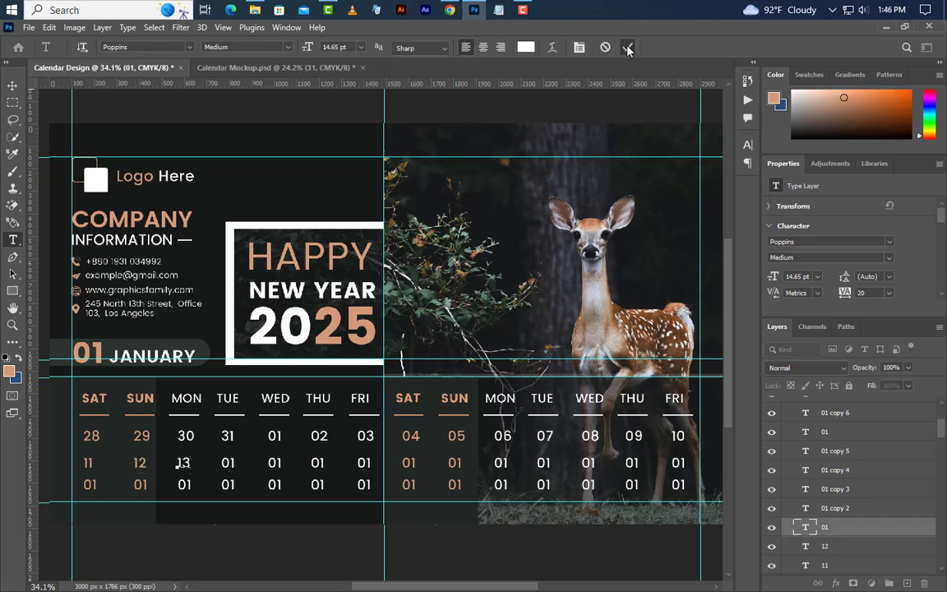
left_click(627, 48)
double_click(227, 462)
type("14")
left_click(627, 48)
double_click(274, 463)
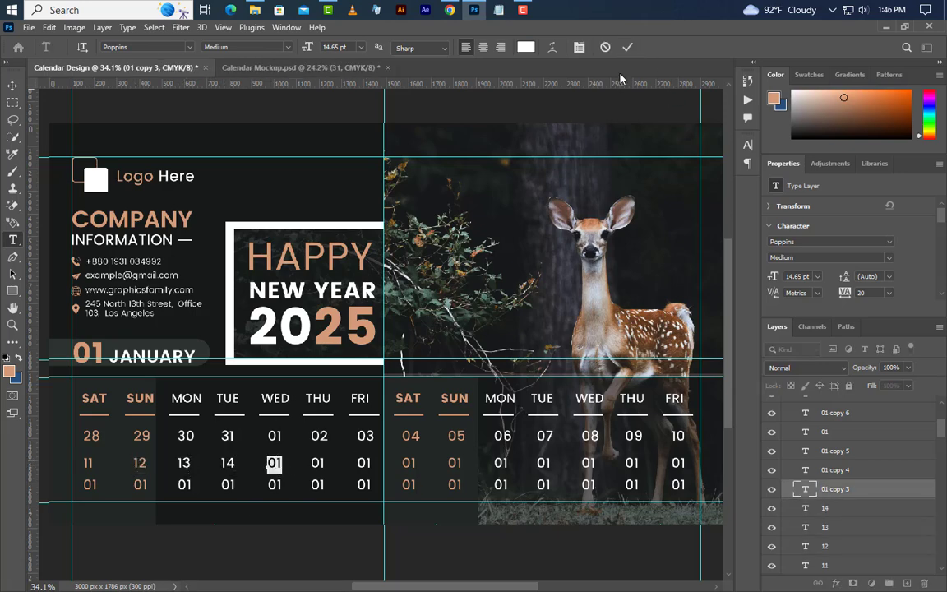
type("15")
left_click(627, 48)
double_click(317, 463)
type("16")
left_click(627, 47)
double_click(363, 463)
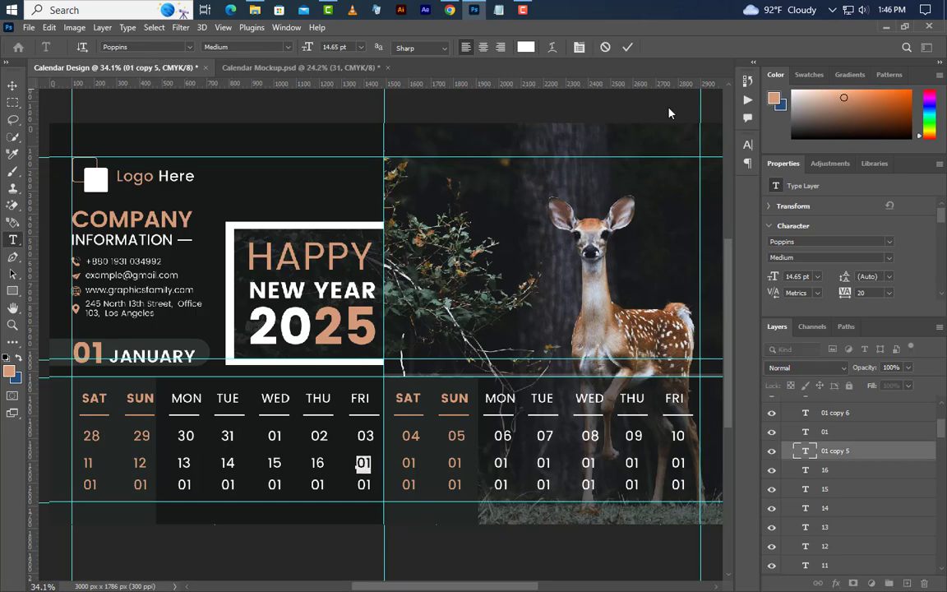
type("17")
left_click(627, 47)
Step: Number the remaining second-row dates 18 through 24
double_click(408, 463)
type("18")
left_click(628, 48)
double_click(455, 463)
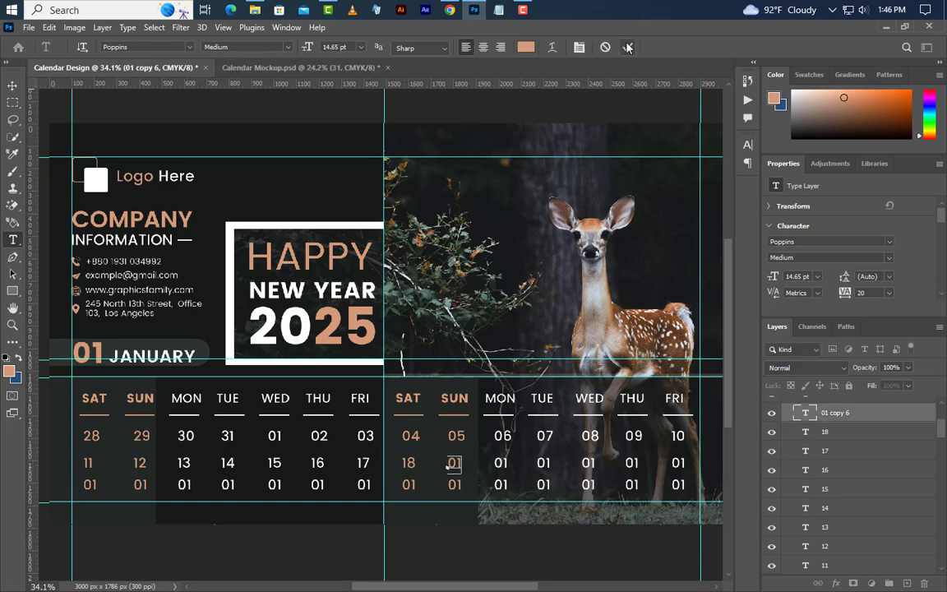
type("19")
left_click(628, 48)
double_click(501, 463)
type("20")
left_click(627, 48)
double_click(544, 463)
type("21")
left_click(628, 47)
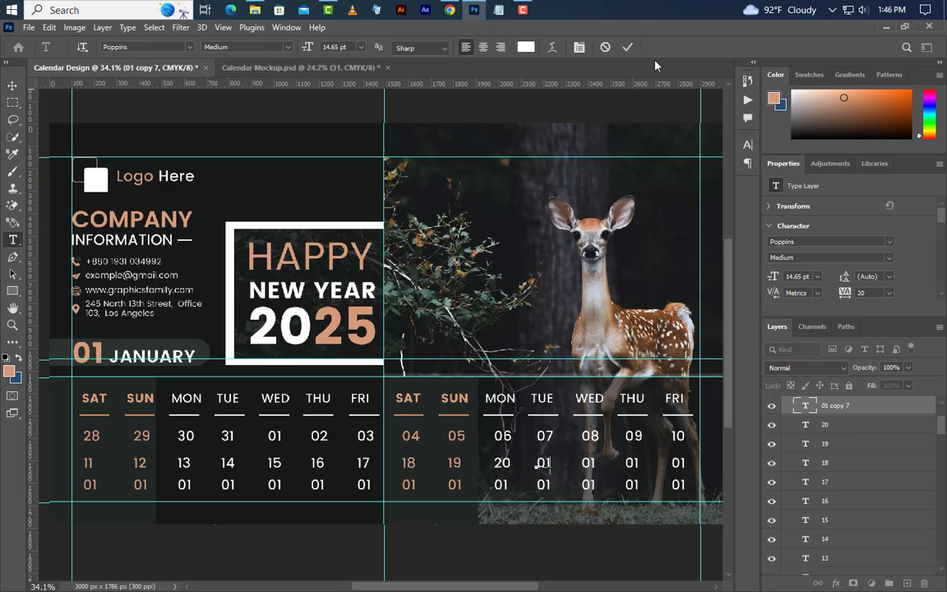
double_click(588, 463)
type("22")
left_click(628, 47)
double_click(632, 463)
type("23")
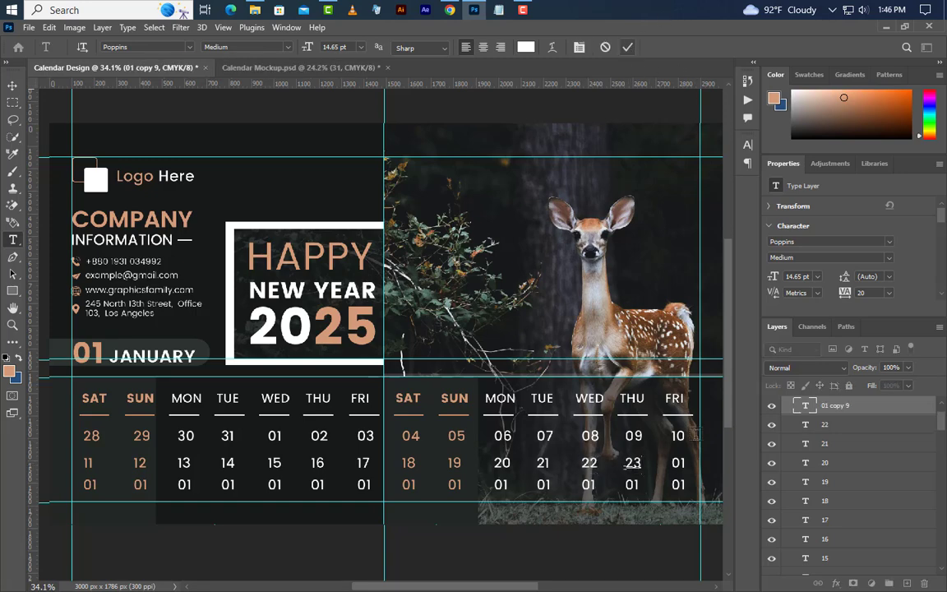
left_click(627, 48)
double_click(678, 462)
type("24")
left_click(627, 48)
Step: Number the start of the third row 25 through 31 to finish January
double_click(89, 485)
type("25")
left_click(627, 48)
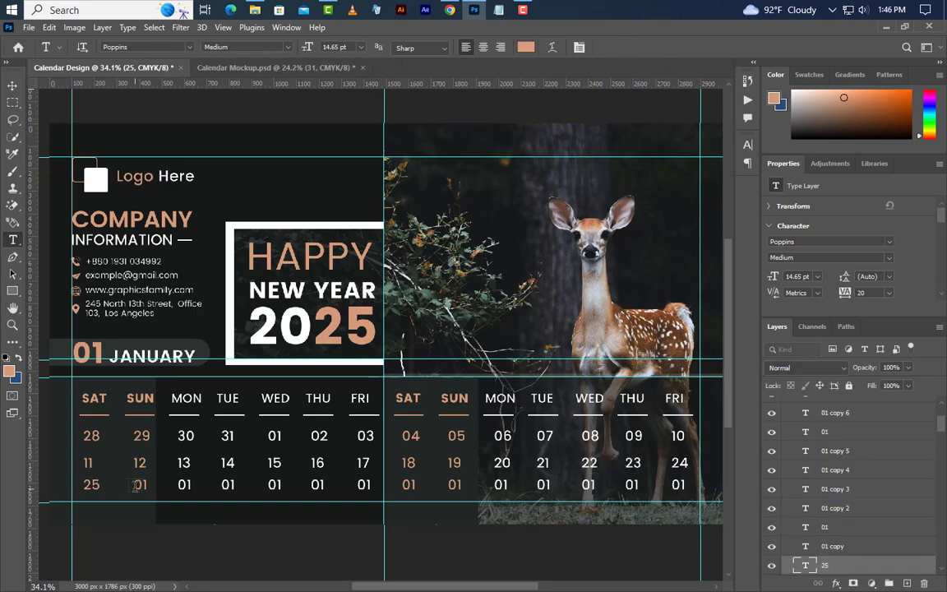
double_click(140, 485)
type("26")
left_click(628, 48)
double_click(184, 485)
type("27")
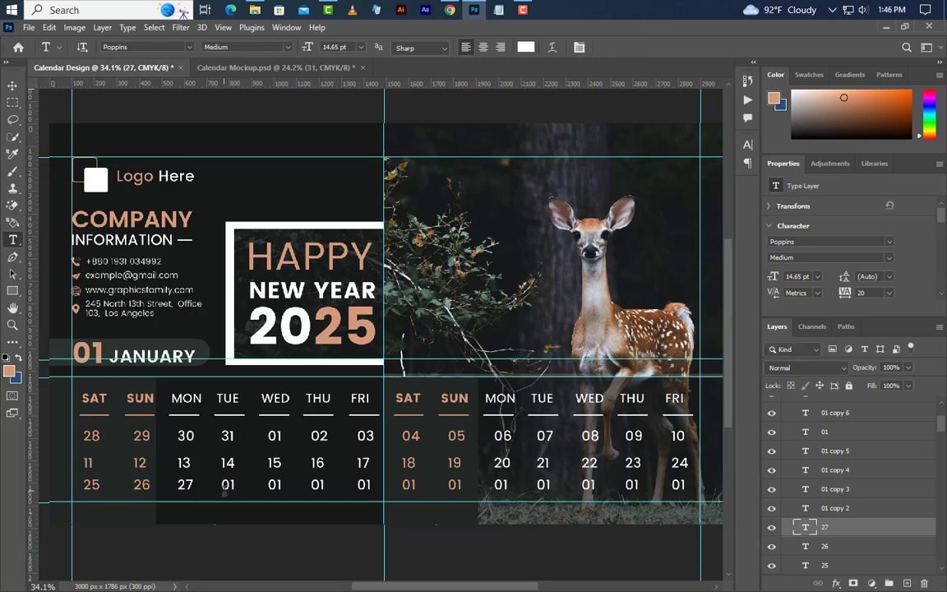
left_click(628, 48)
double_click(227, 485)
type("28")
left_click(627, 48)
double_click(275, 485)
type("29")
left_click(627, 48)
double_click(317, 485)
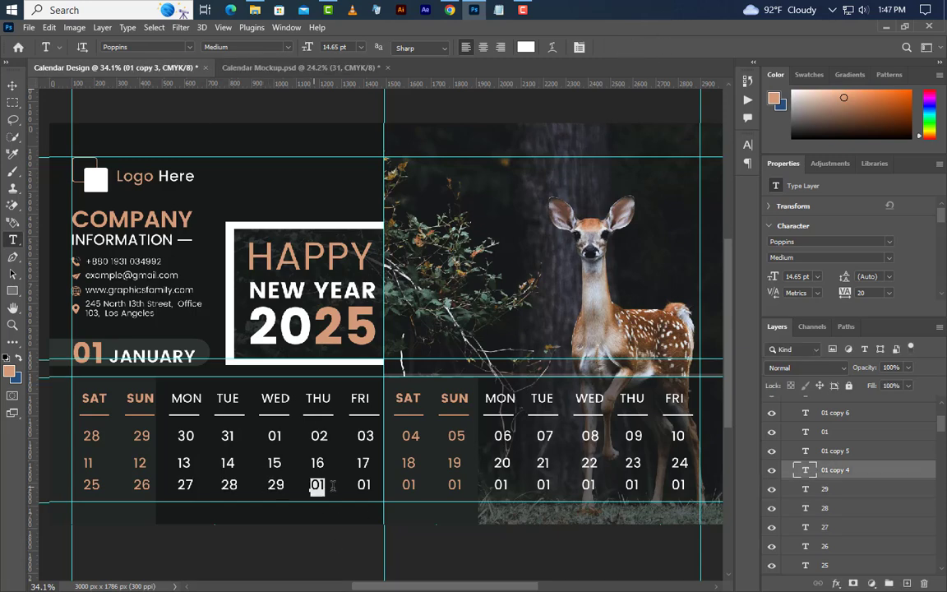
type("30")
left_click(628, 48)
double_click(364, 485)
type("31")
left_click(628, 49)
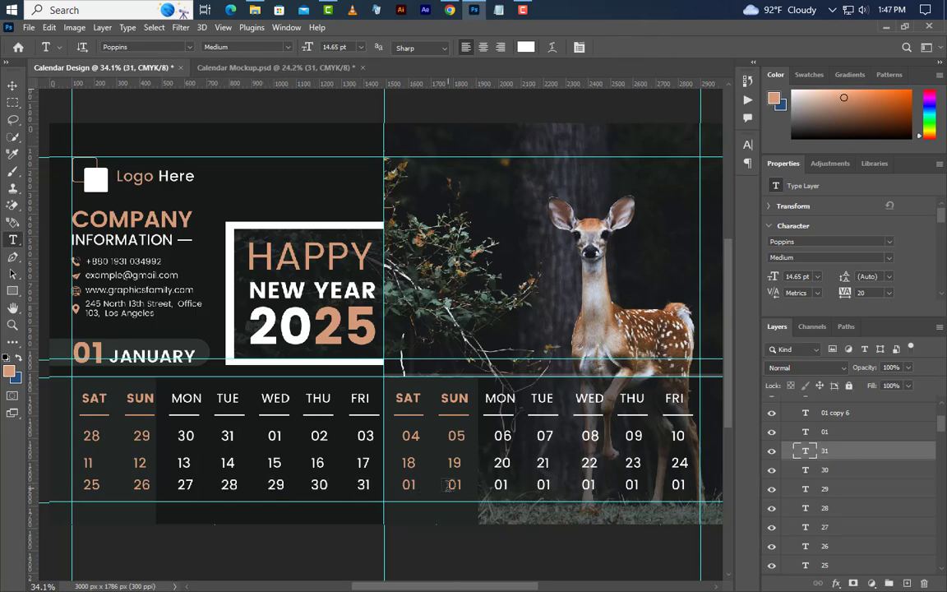
Step: Number the trailing third-row dates 02 through 07 for the following month
double_click(455, 485)
type("02")
left_click(628, 49)
double_click(501, 485)
type("03")
left_click(628, 48)
double_click(543, 485)
type("04")
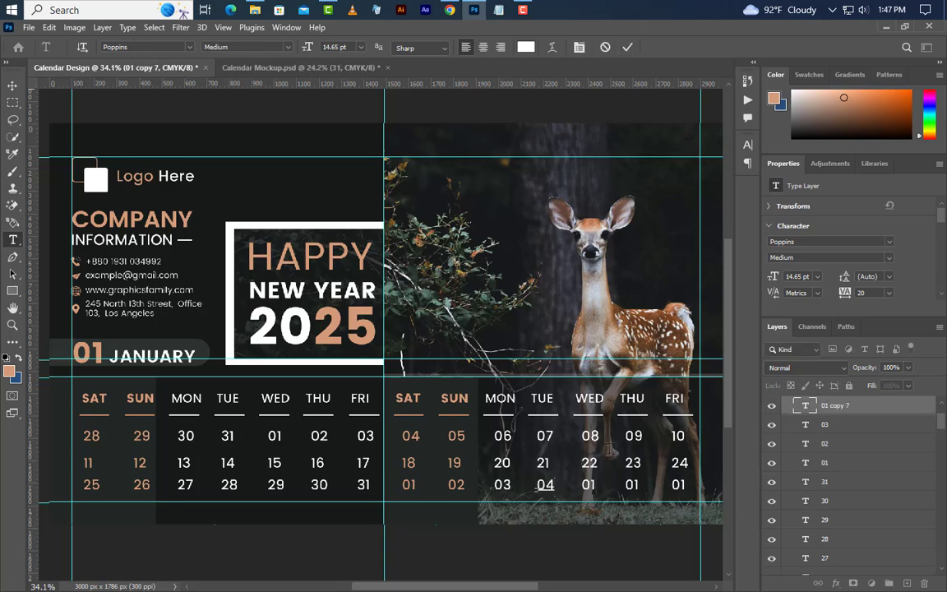
left_click(628, 49)
double_click(588, 485)
type("05")
left_click(628, 49)
double_click(632, 485)
type("06")
double_click(678, 485)
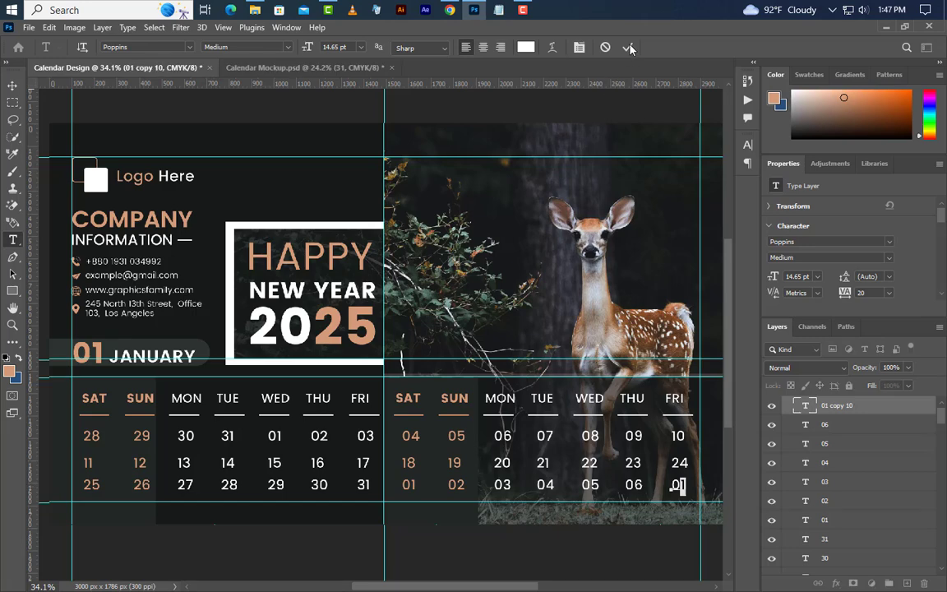
left_click(628, 47)
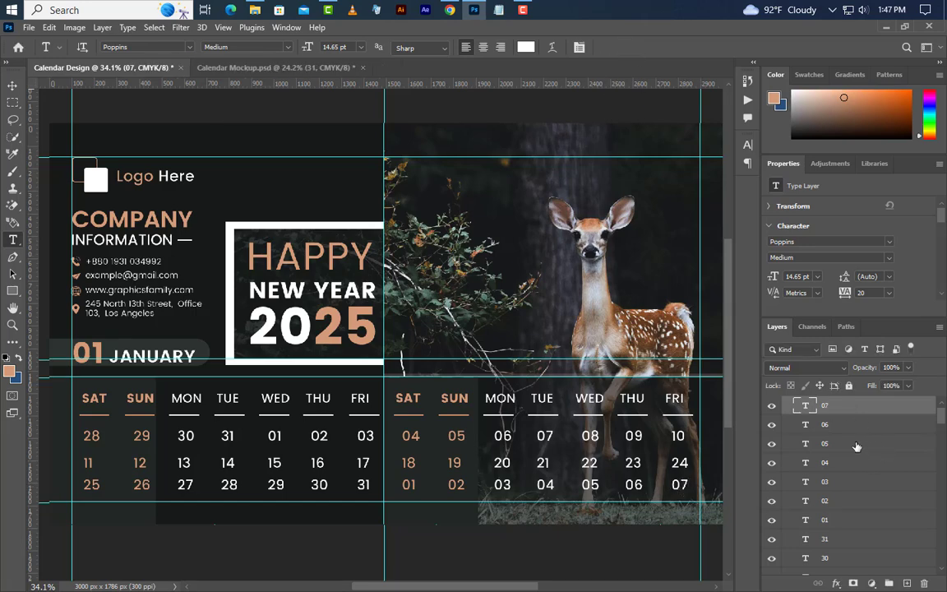
Step: Fade next month's 01–07 dates to 30% opacity, then select the 28, 29, 30 and 31 date layers
key("alt+shift+bracketleft")
key("alt+shift+bracketleft")
key("alt+shift+bracketleft")
key("alt+shift+bracketleft")
key("alt+shift+bracketleft")
key("alt+shift+bracketleft")
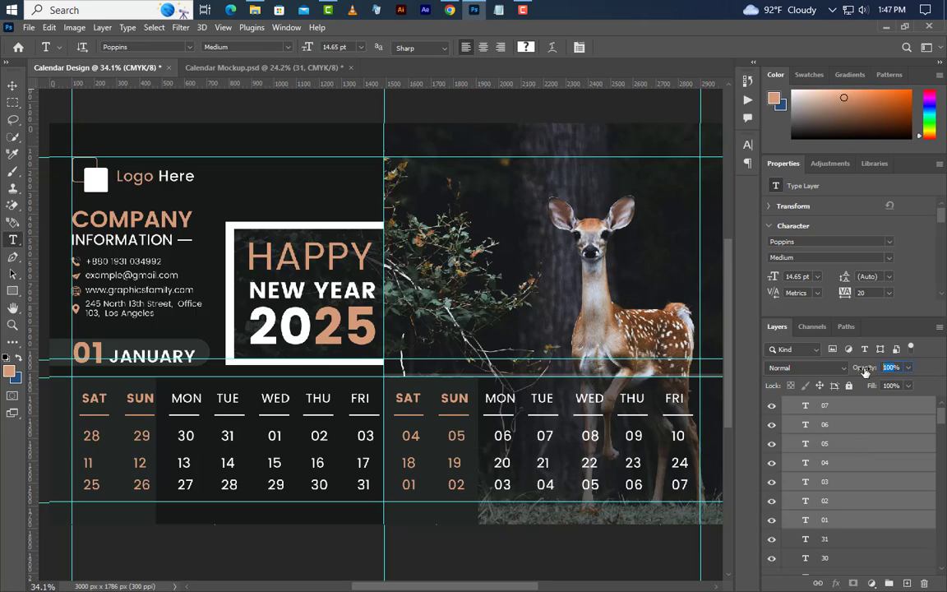
key("Return")
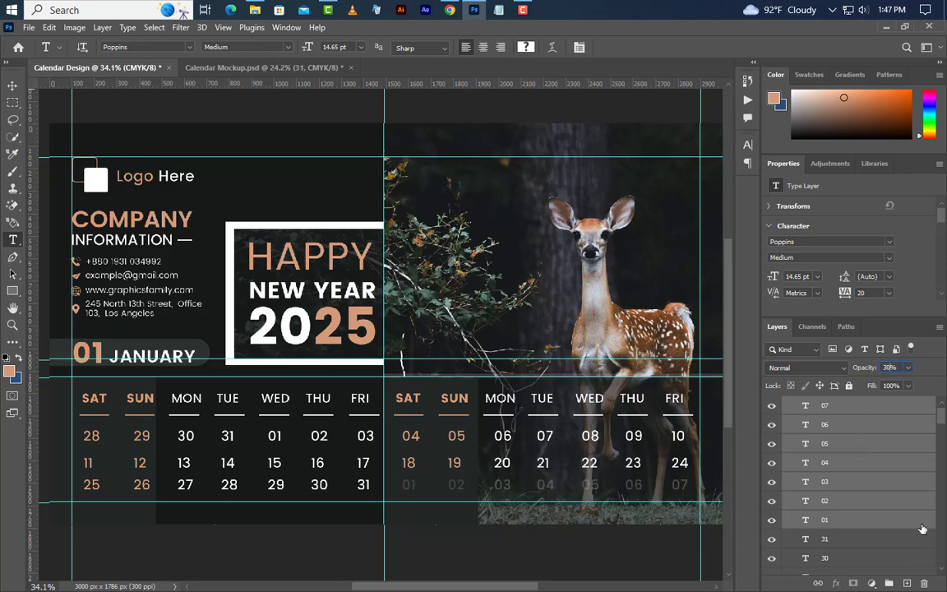
scroll(937, 452, "down", 4)
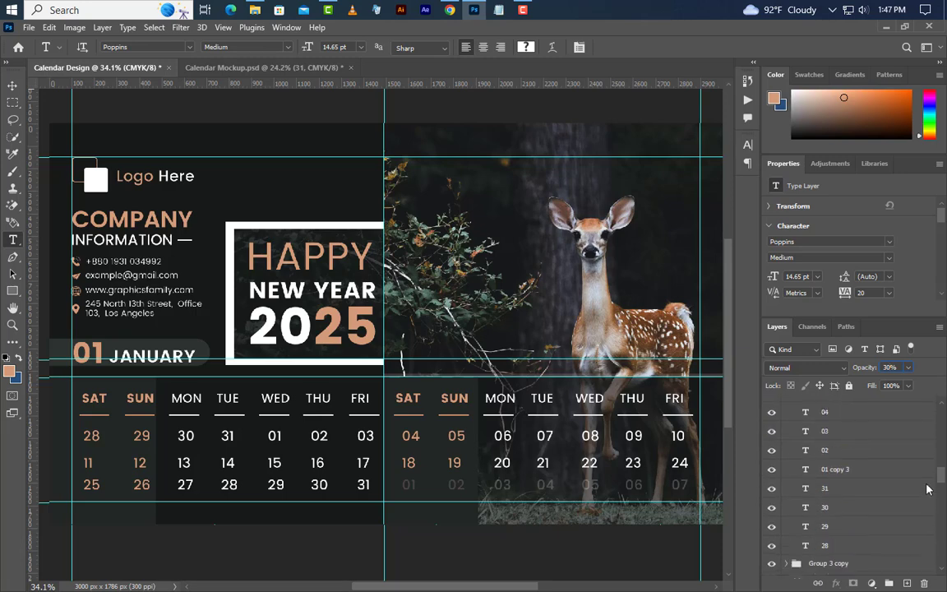
left_click(827, 494)
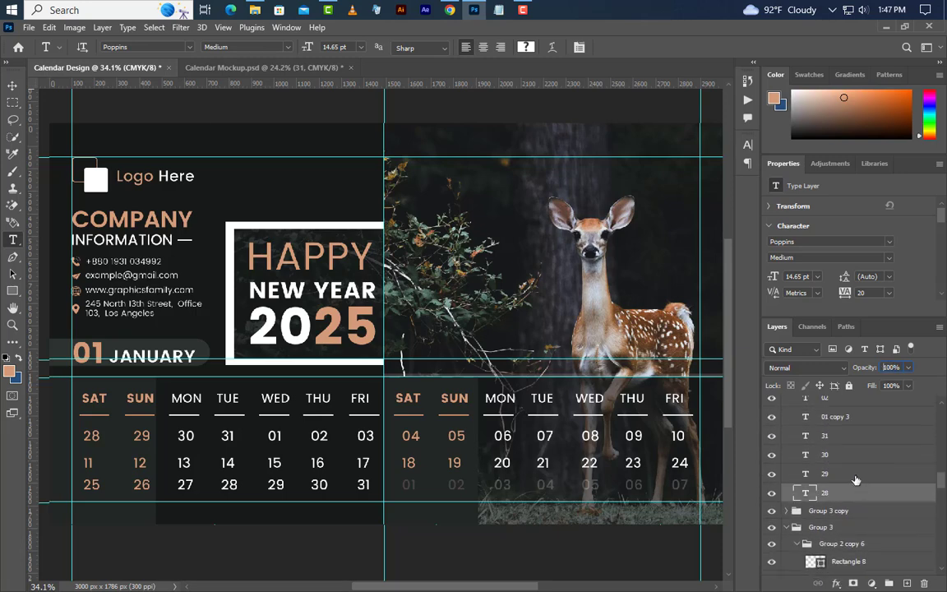
left_click(853, 473, "ctrl")
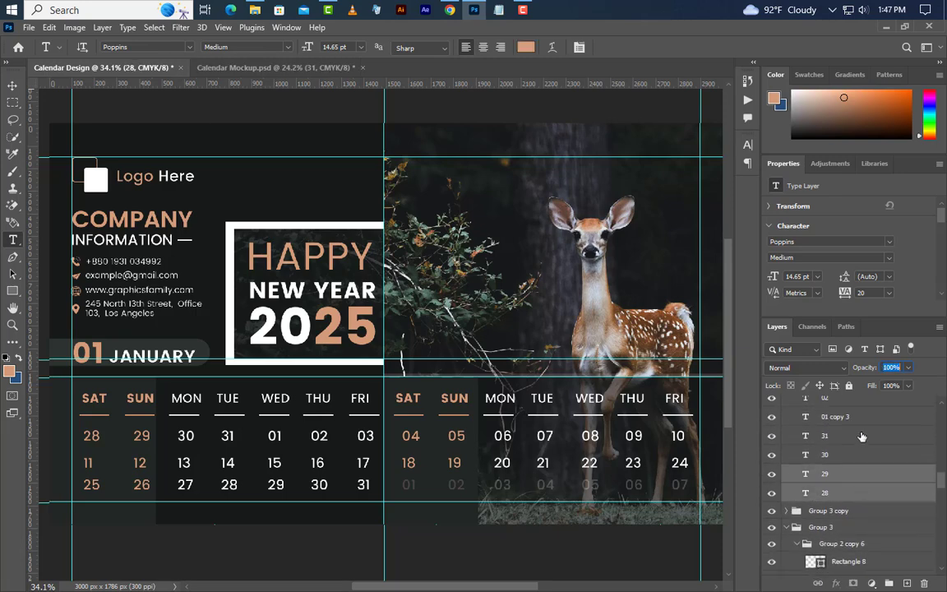
left_click(862, 451, "ctrl")
left_click(863, 435, "ctrl")
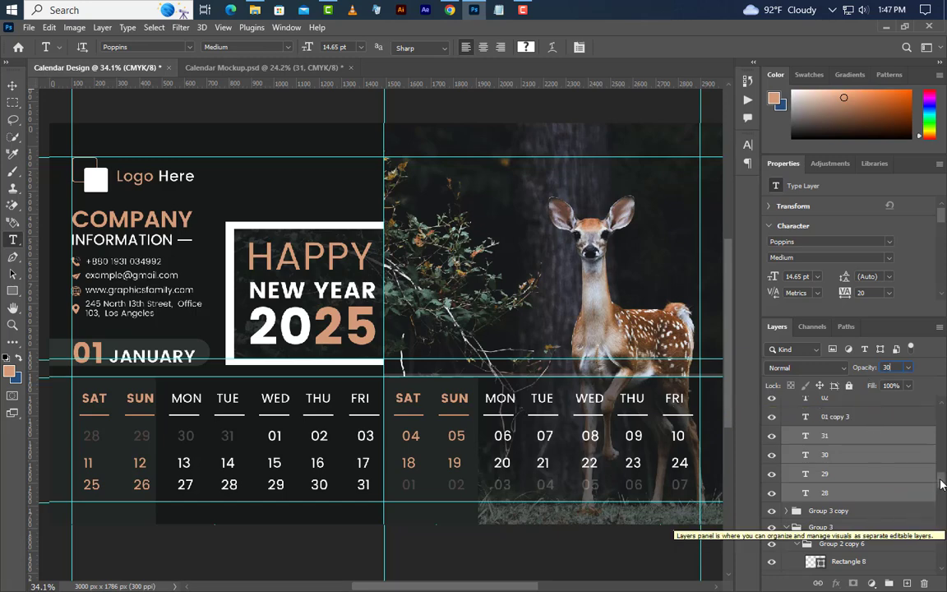
scroll(939, 496, "down", 3)
scroll(880, 547, "down", 5)
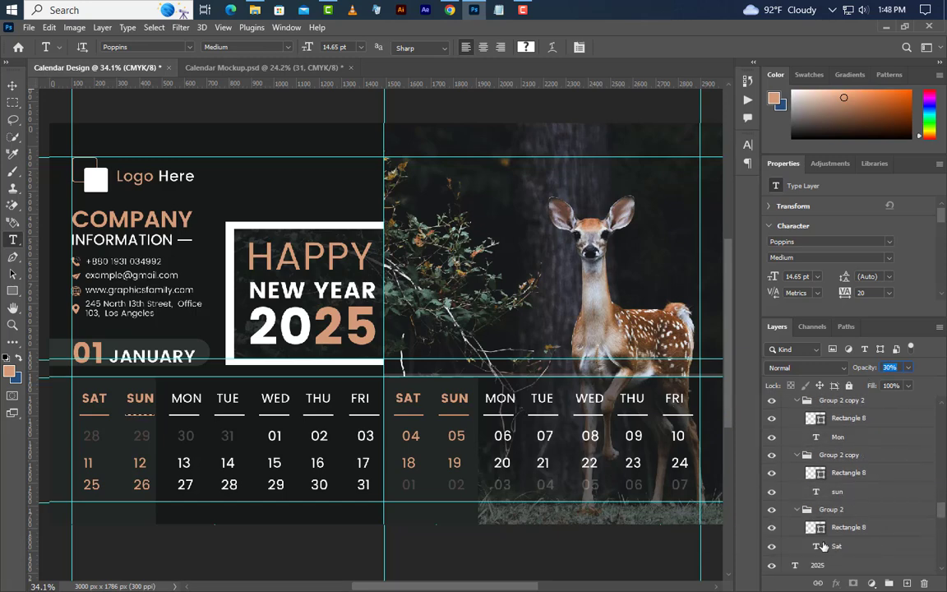
Step: Center Saturday dates 28, 11 and 25 under the SAT header with Align Horizontal Centers
key("ctrl")
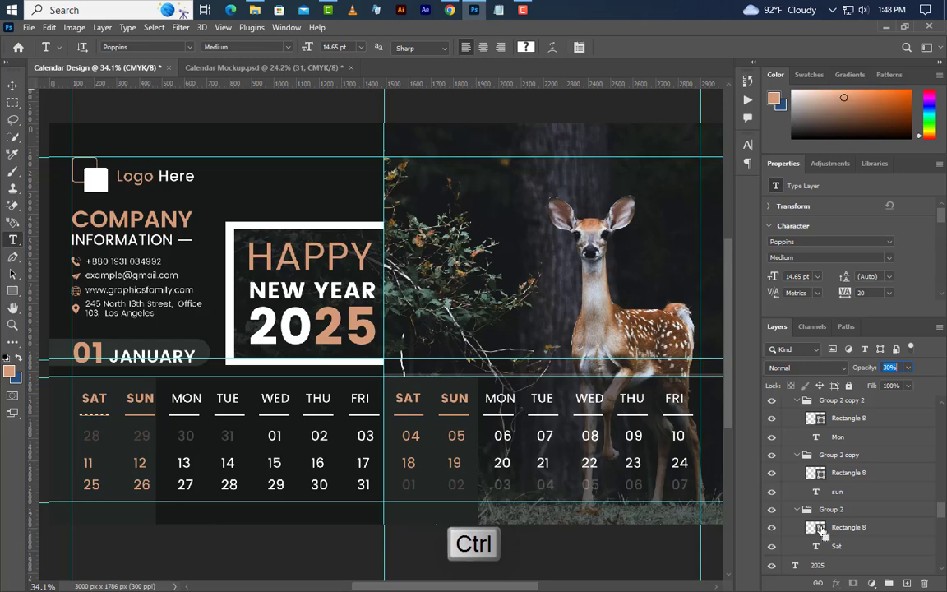
left_click(838, 546)
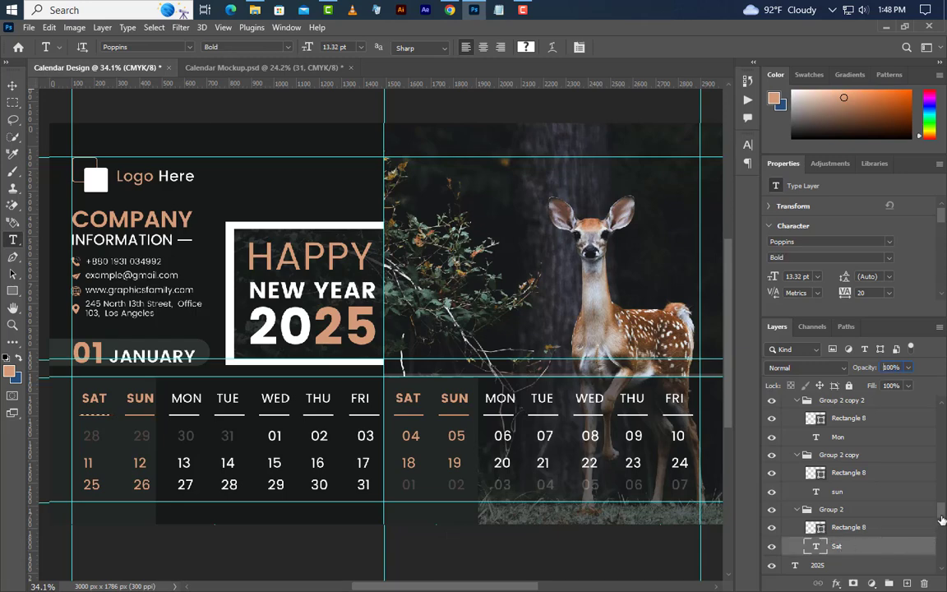
scroll(942, 519, "up", 5)
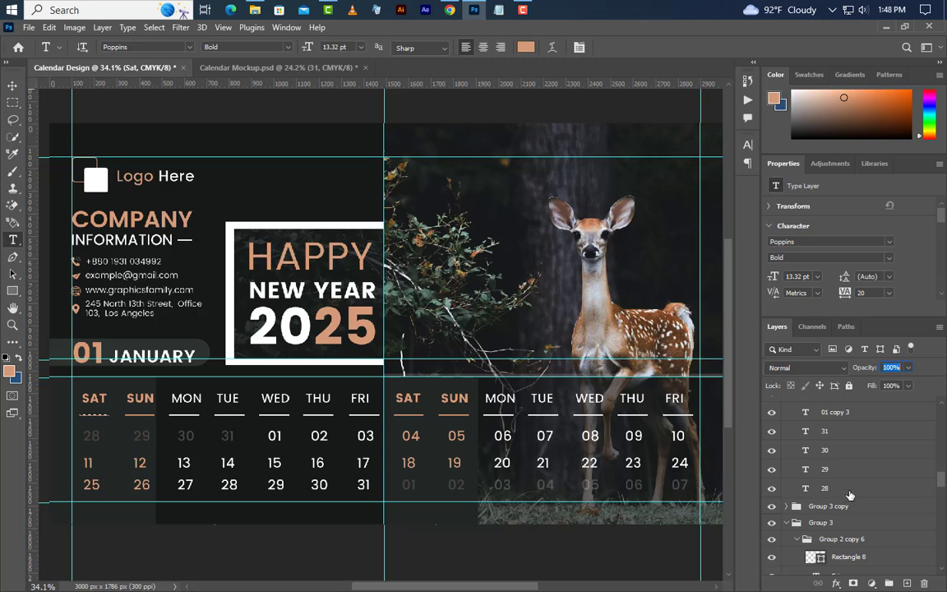
left_click(850, 494, "ctrl")
left_click_drag(943, 484, 945, 442)
scroll(859, 503, "up", 1)
left_click(852, 504)
left_click(859, 481)
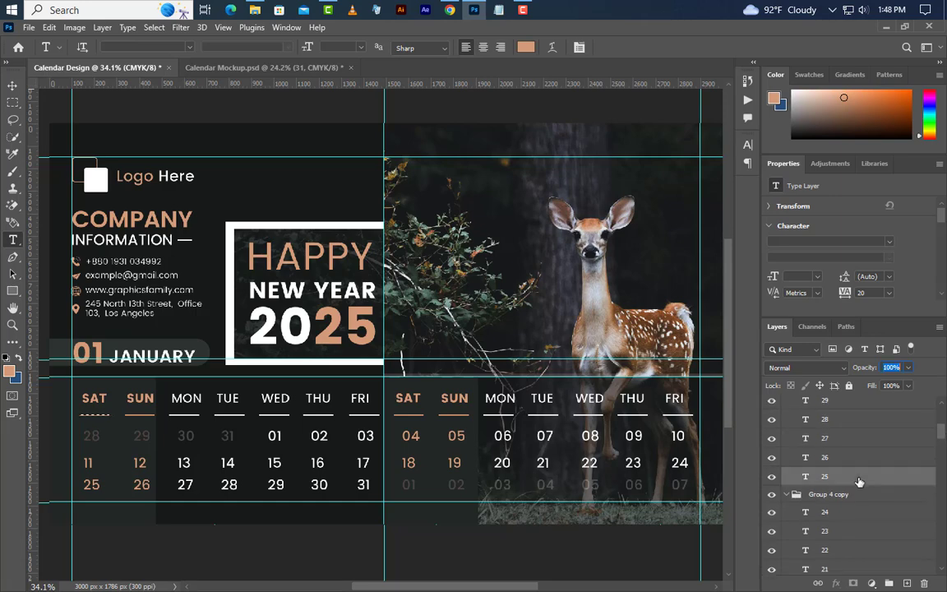
left_click(12, 86)
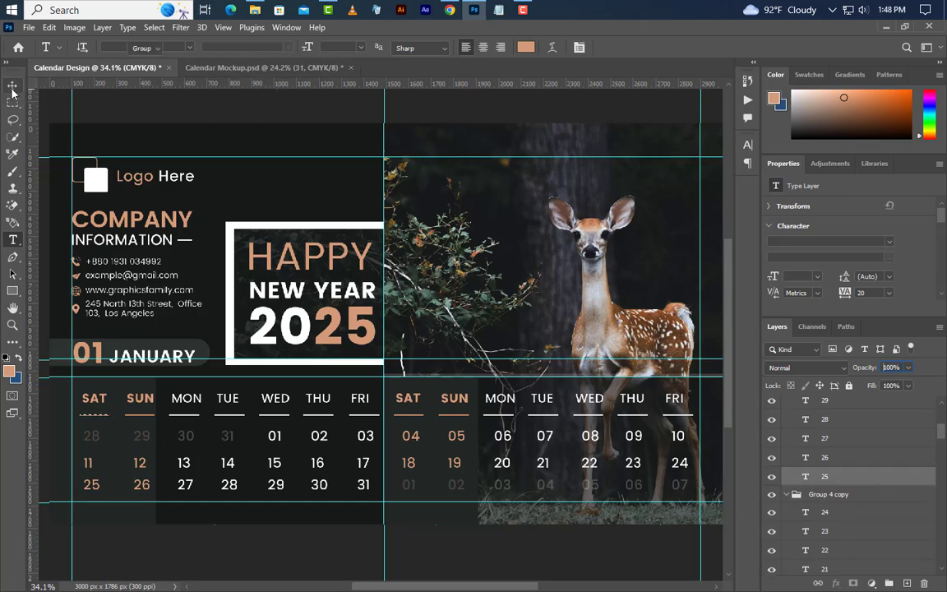
left_click(300, 47)
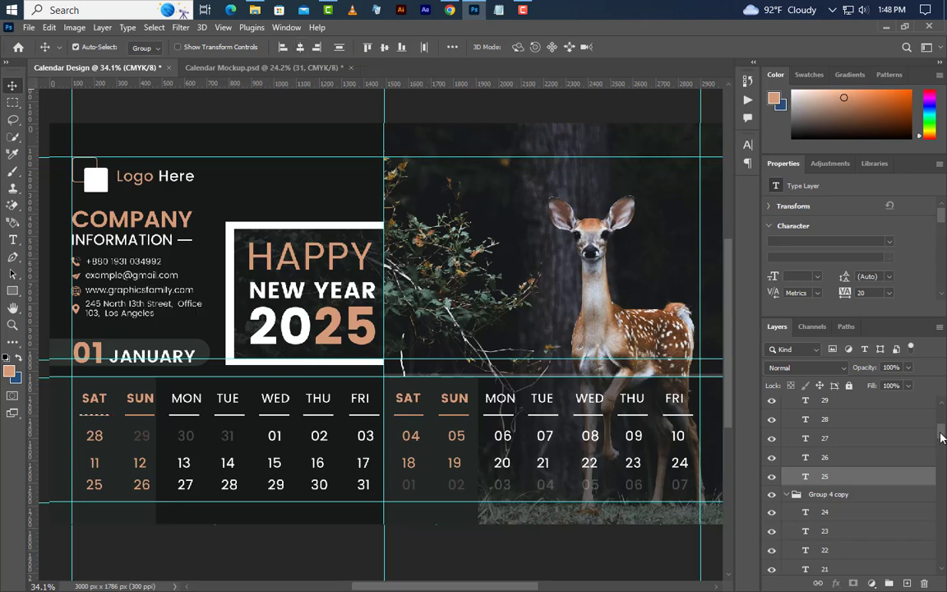
Step: Select the SUN header layer together with its dates 29, 12 and 26
left_click_drag(942, 437, 924, 518)
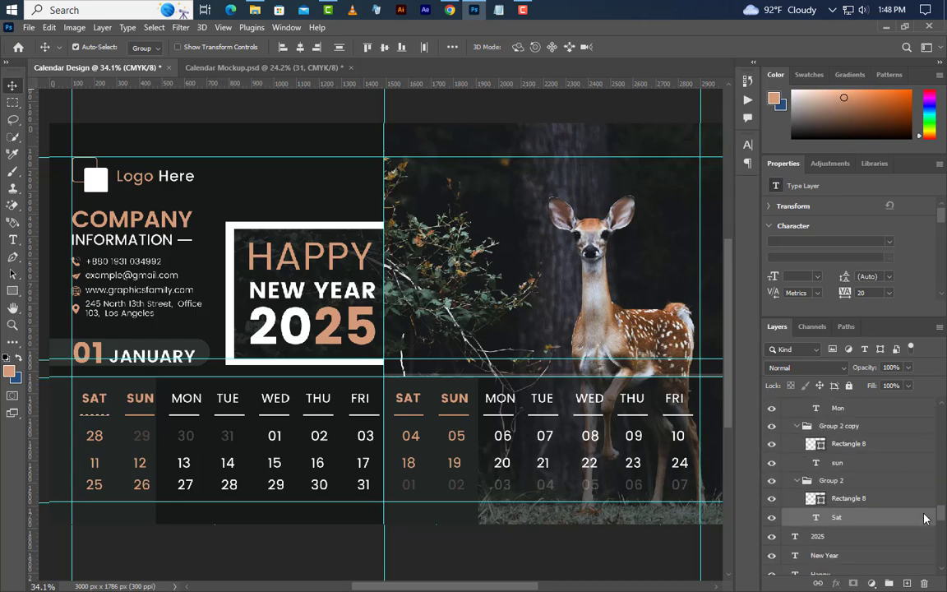
key("ctrl")
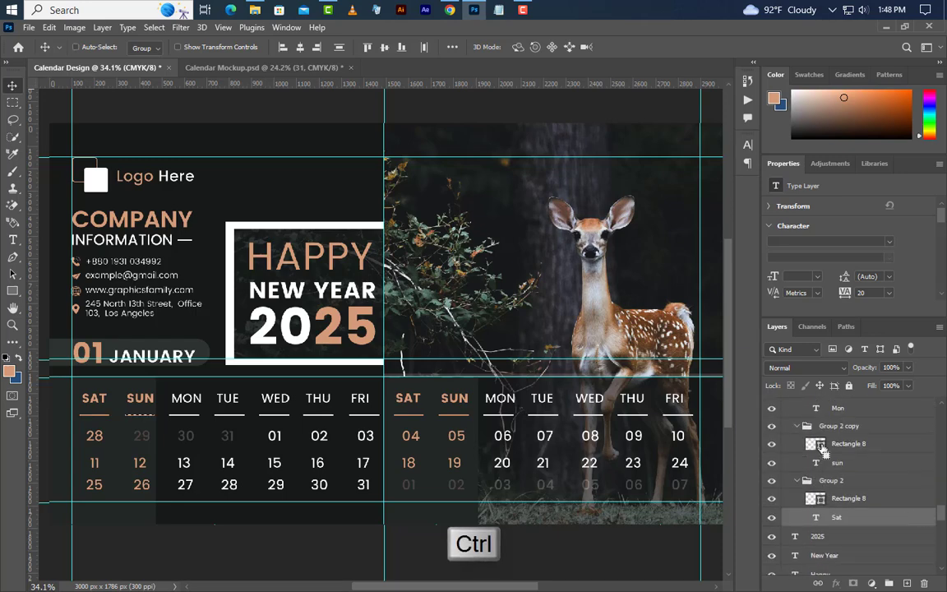
left_click(837, 462)
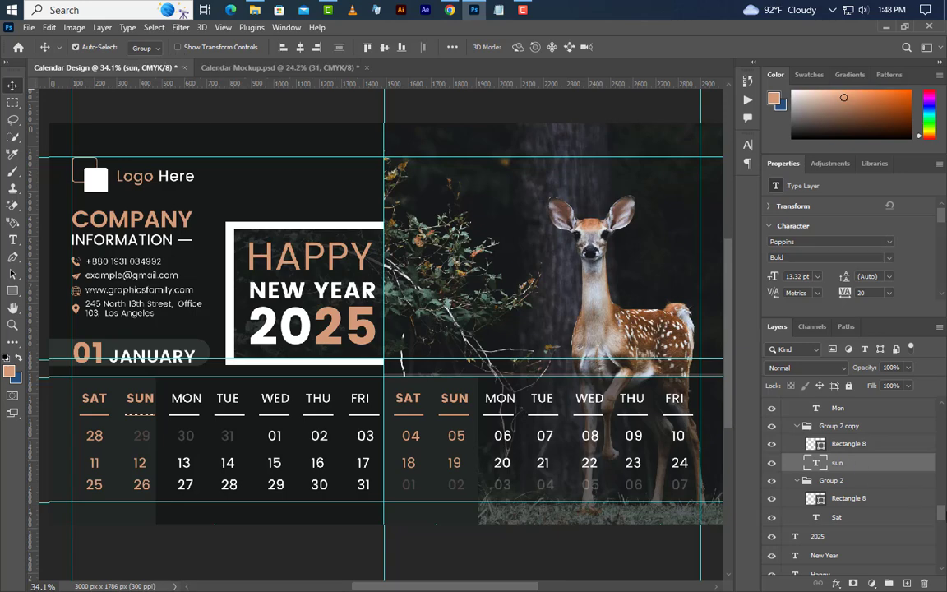
left_click_drag(943, 515, 946, 479)
left_click(852, 505, "ctrl")
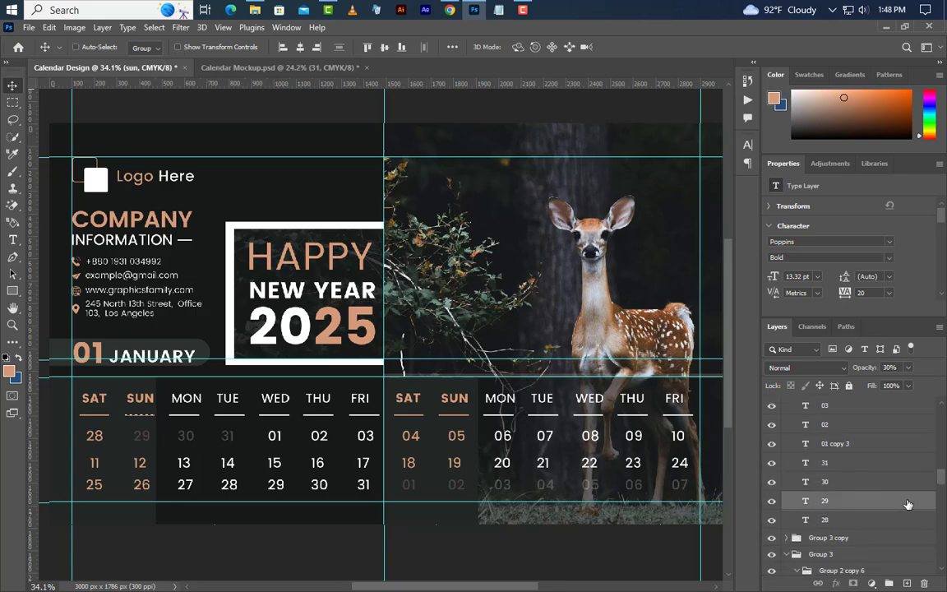
left_click_drag(941, 479, 942, 431)
left_click(867, 474, "ctrl")
left_click(840, 440, "ctrl")
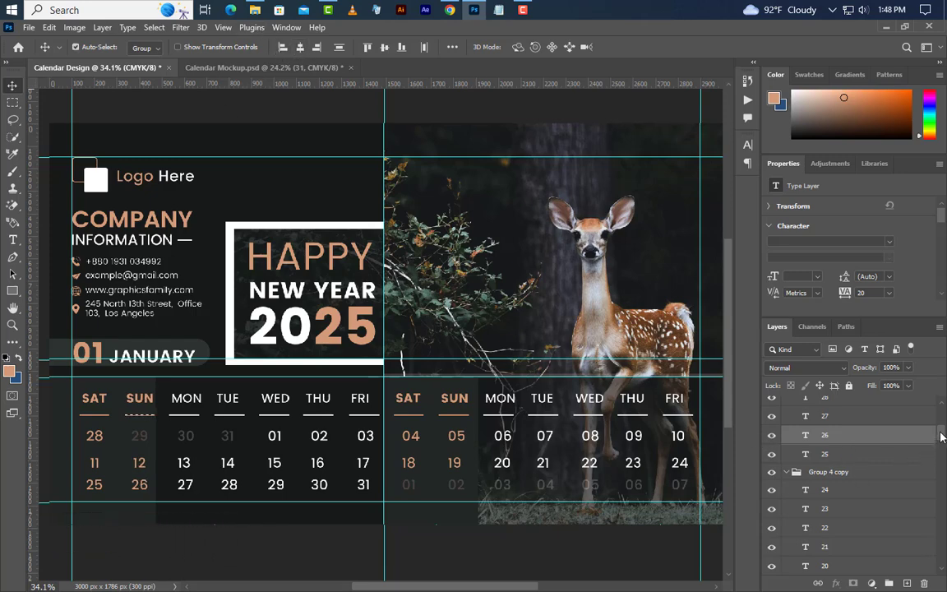
left_click_drag(942, 437, 942, 516)
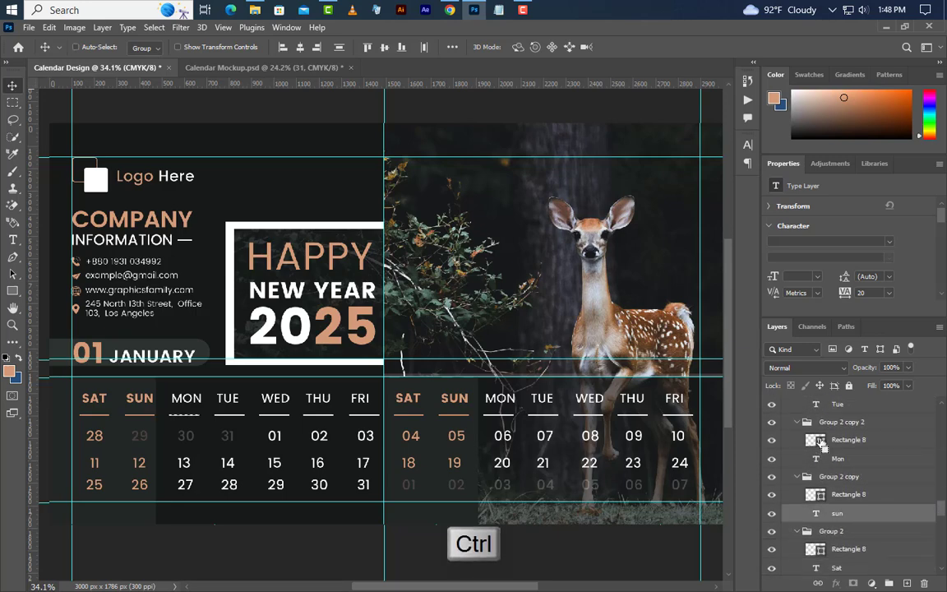
Step: Center Monday dates 30, 13 and 27 under the MON header
left_click(838, 457)
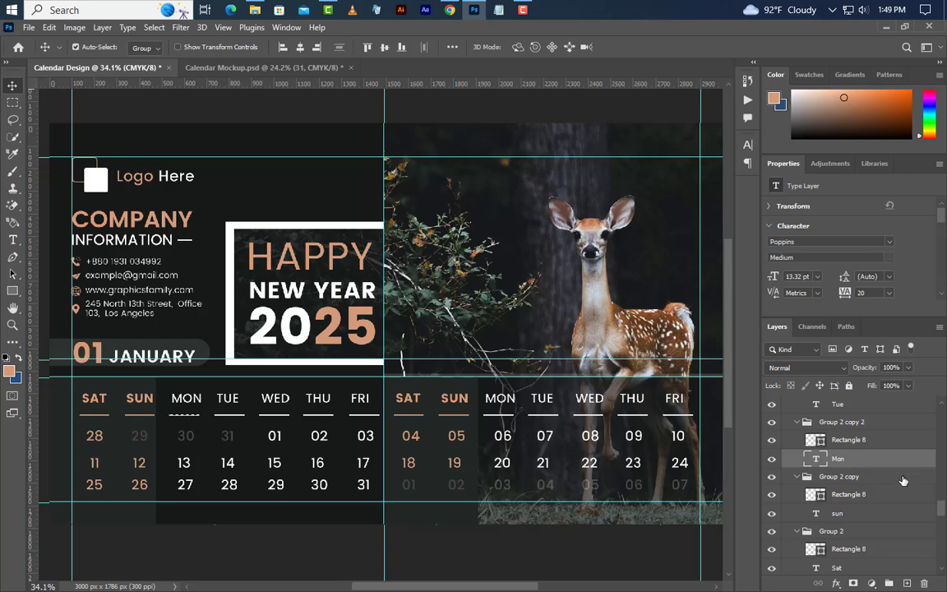
left_click_drag(942, 509, 943, 436)
left_click(851, 461, "ctrl")
left_click(873, 442)
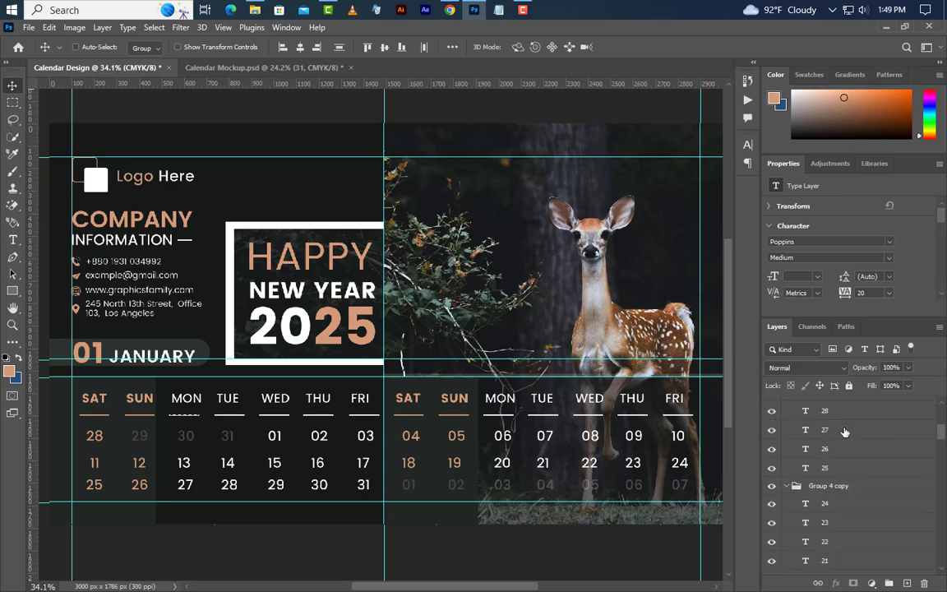
left_click(845, 432)
left_click(301, 47)
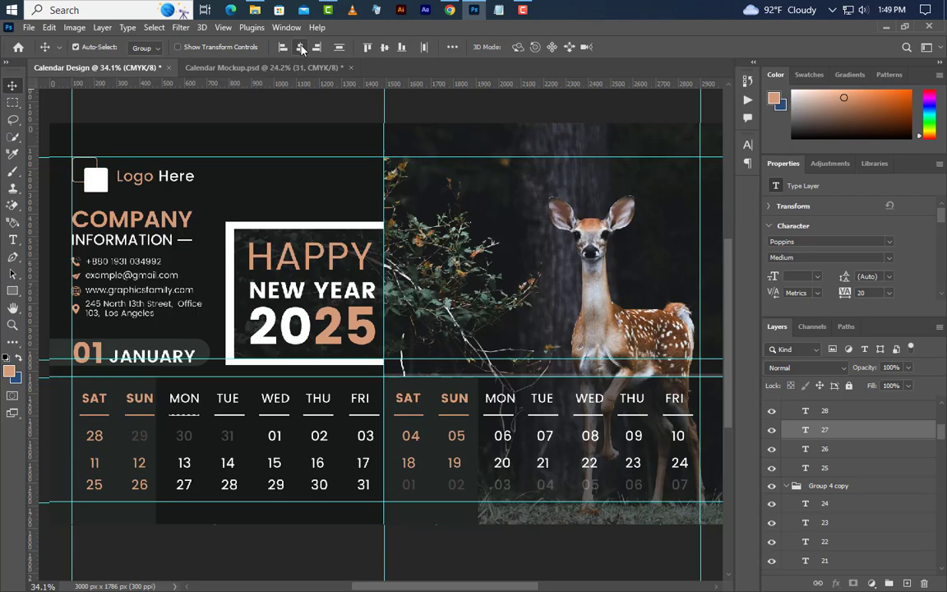